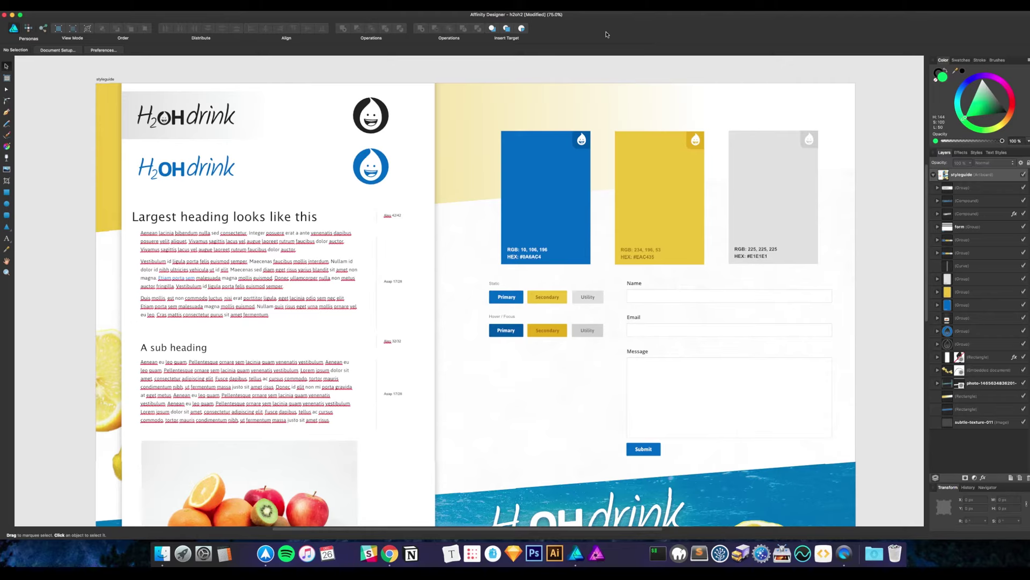
Nudge the style guide's text group slightly right, and shift the first body paragraph left to line up with the largest heading
{"action": "scroll", "coordinate": [660, 75], "scroll_direction": "down", "scroll_amount": 2}
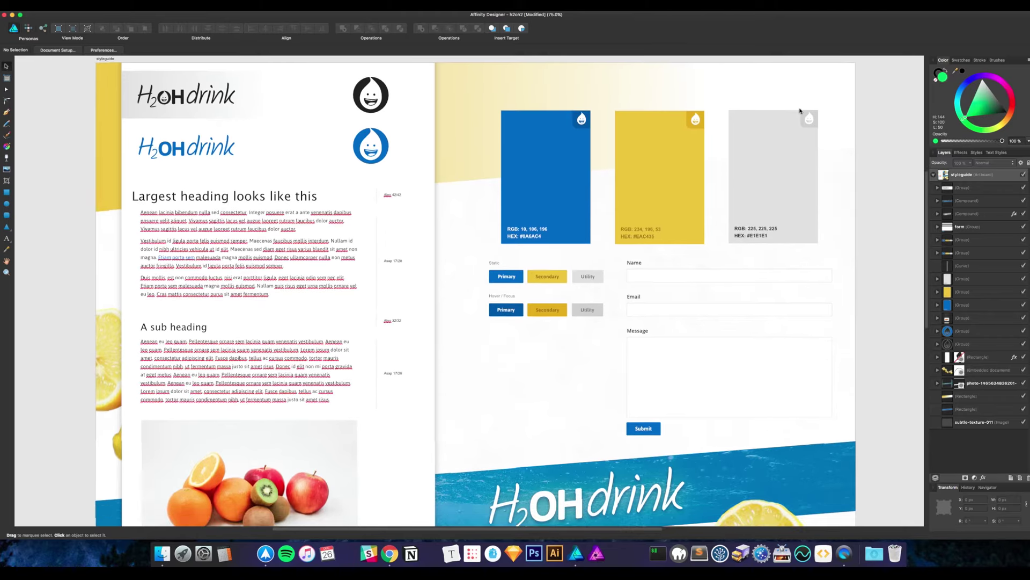
{"action": "scroll", "coordinate": [865, 101], "scroll_direction": "up", "scroll_amount": 1}
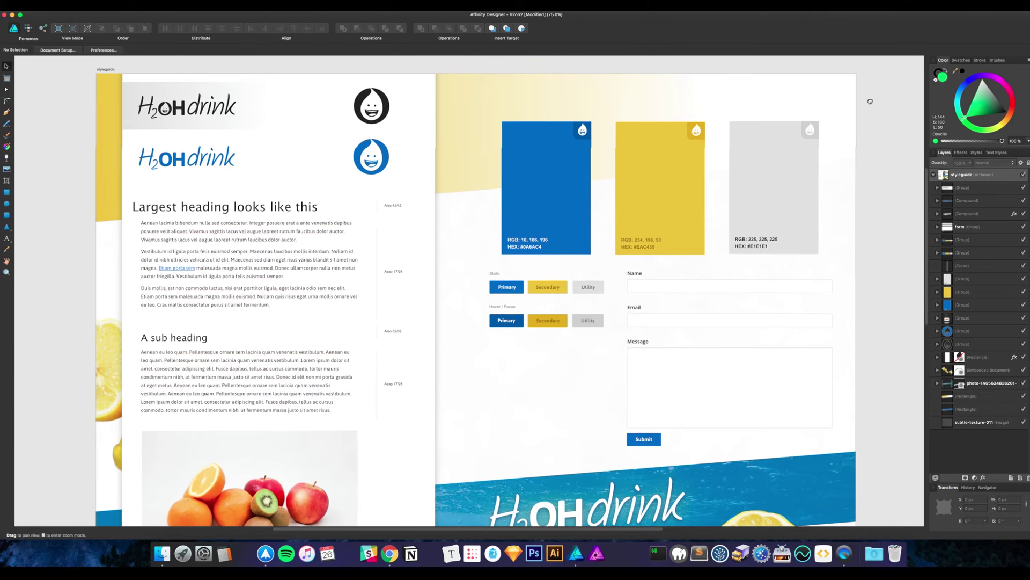
{"action": "scroll", "coordinate": [863, 101], "scroll_direction": "right", "scroll_amount": 1}
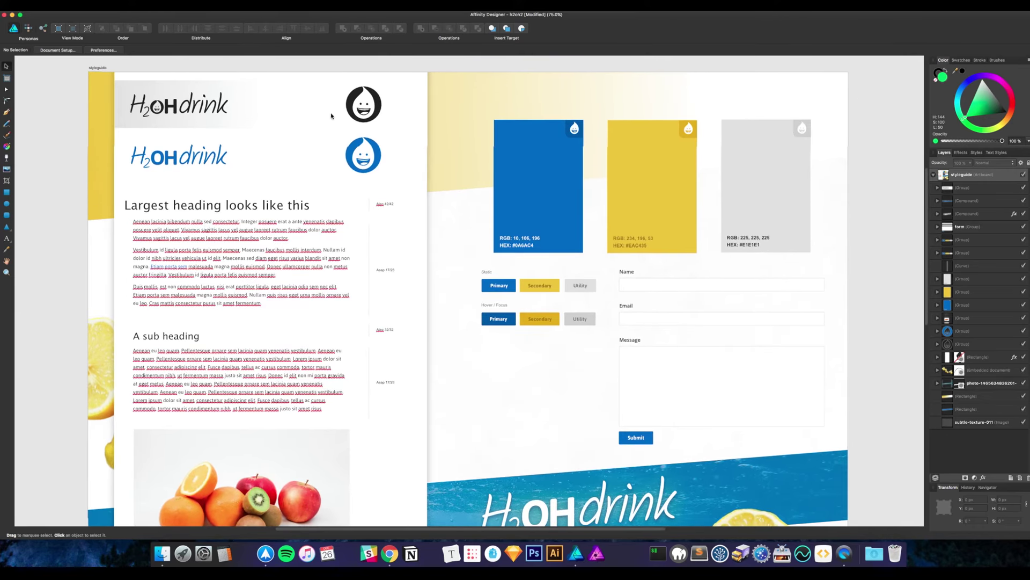
{"action": "left_click_drag", "start_coordinate": [205, 206], "coordinate": [208, 207]}
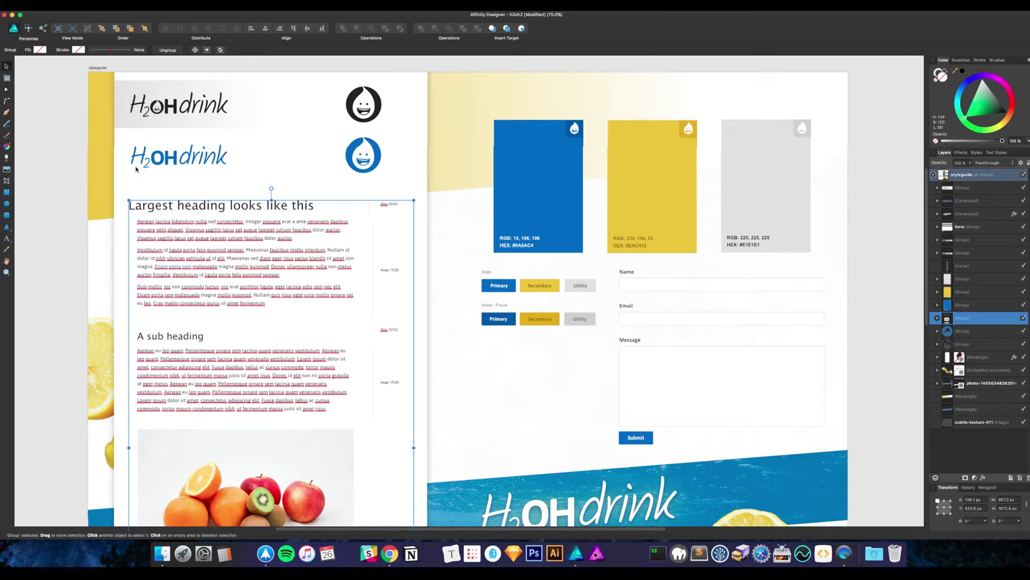
{"action": "double_click", "coordinate": [180, 246]}
{"action": "left_click_drag", "start_coordinate": [223, 241], "coordinate": [218, 241]}
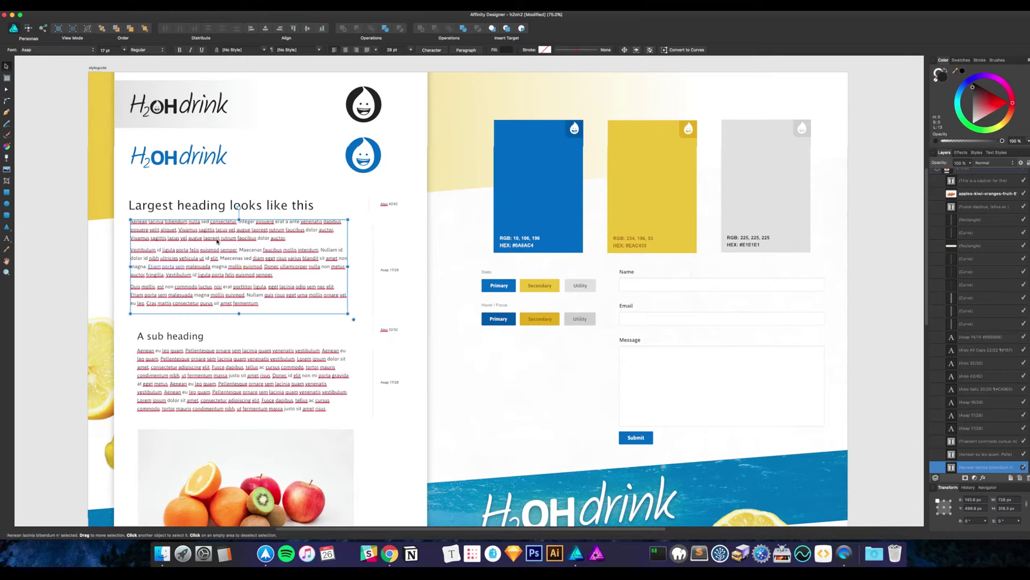
Move the sub heading and its paragraph left together to line up with the body paragraph above
{"action": "left_click", "coordinate": [198, 339]}
{"action": "key", "text": "t"}
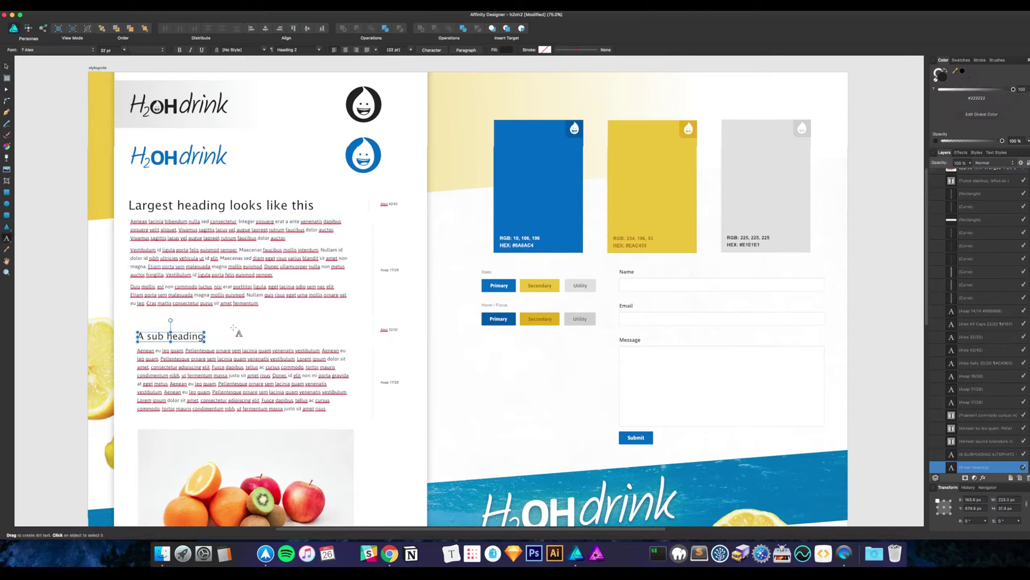
{"action": "key", "text": "v"}
{"action": "left_click", "coordinate": [54, 124]}
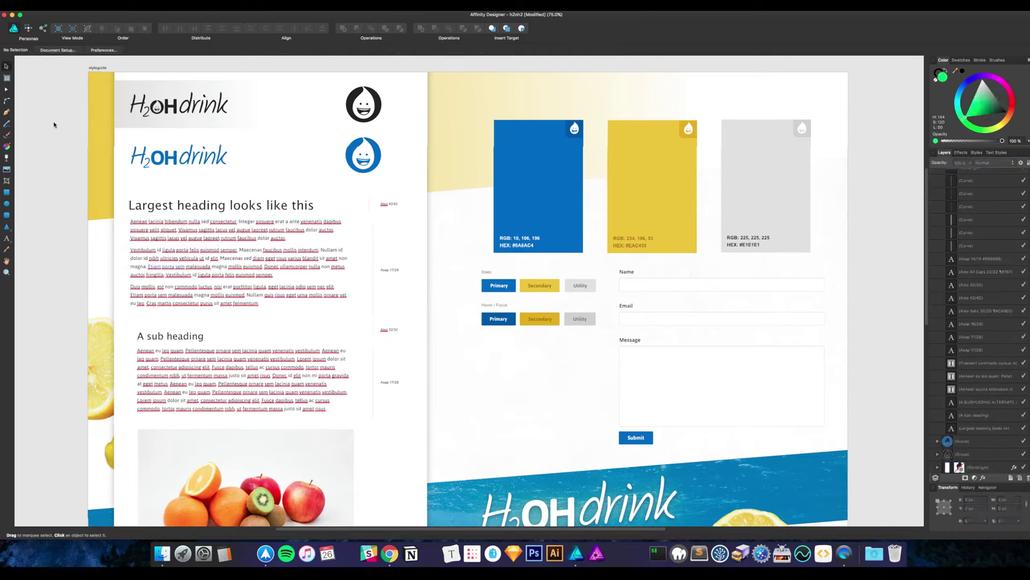
{"action": "left_click", "coordinate": [197, 353]}
{"action": "double_click", "coordinate": [197, 355]}
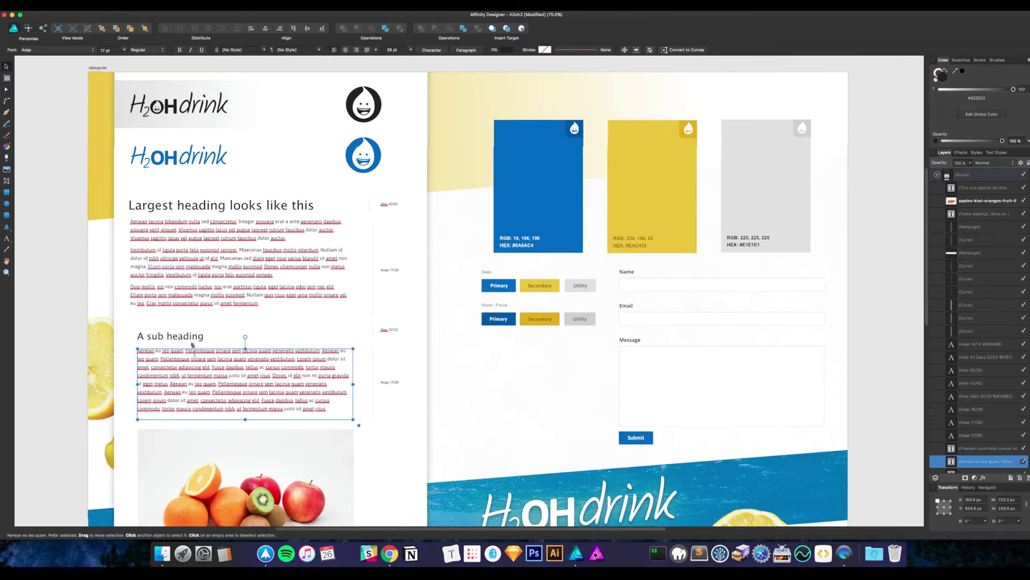
{"action": "left_click", "coordinate": [186, 339], "text": "shift"}
{"action": "left_click_drag", "start_coordinate": [185, 339], "coordinate": [183, 338]}
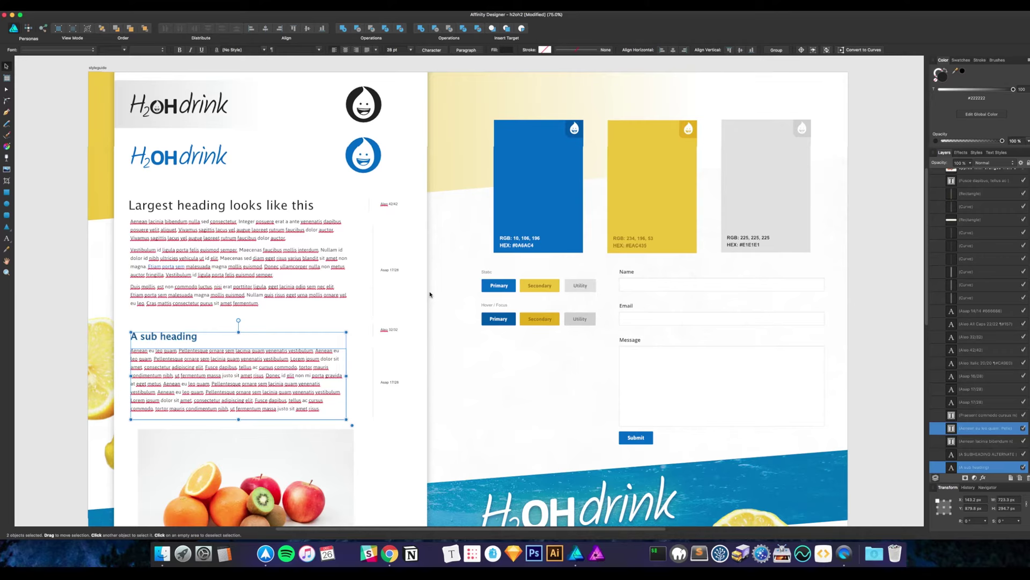
{"action": "key", "text": "super+d"}
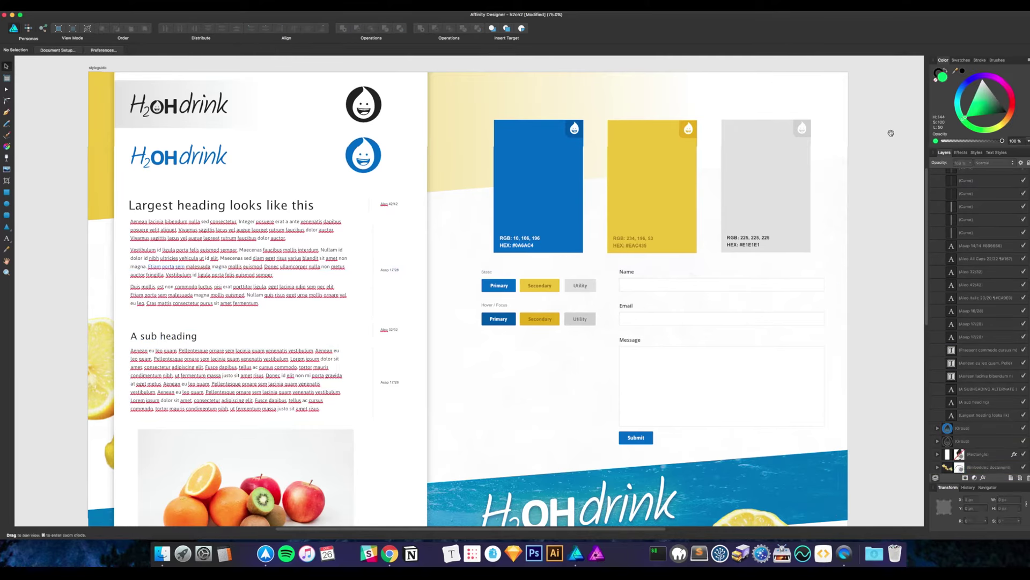
Look over the whole style guide page, from the logos and colour swatches down to the quote box and lemon artwork
{"action": "left_click_drag", "start_coordinate": [891, 132], "coordinate": [894, 144]}
{"action": "key", "text": "super+minus"}
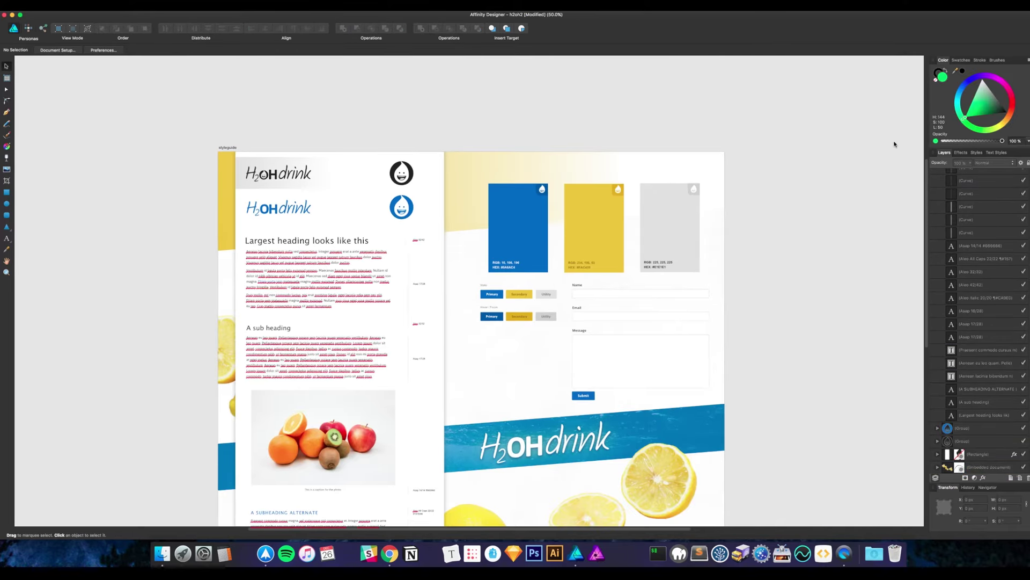
{"action": "key", "text": "super+equal"}
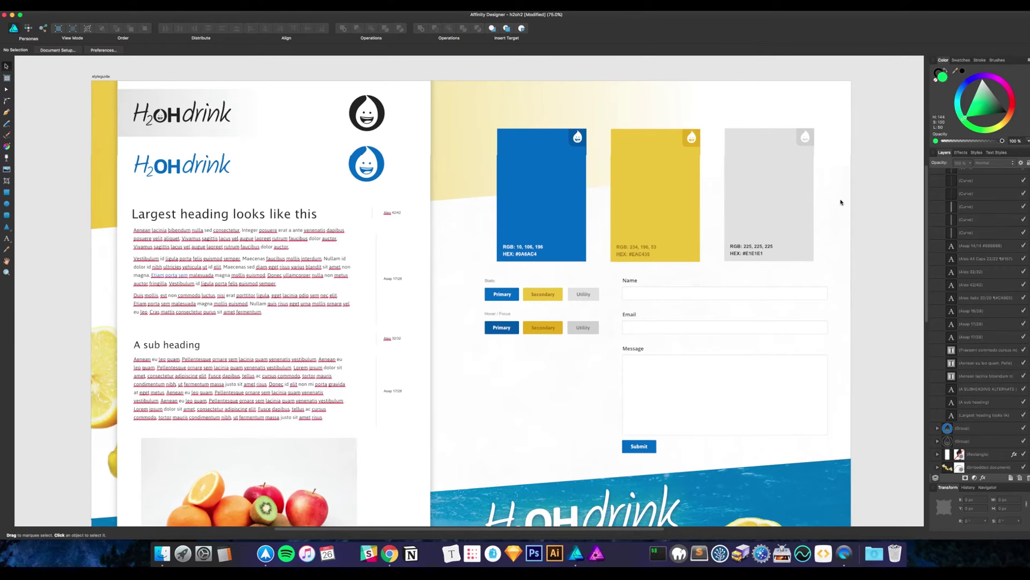
{"action": "scroll", "coordinate": [867, 252], "scroll_direction": "down", "scroll_amount": 7}
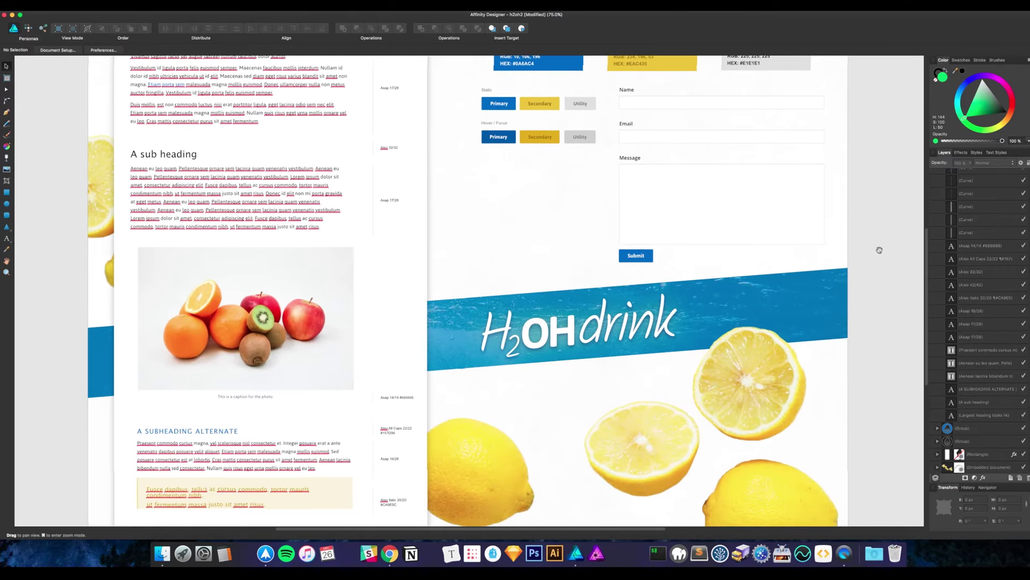
{"action": "scroll", "coordinate": [880, 250], "scroll_direction": "down", "scroll_amount": 4}
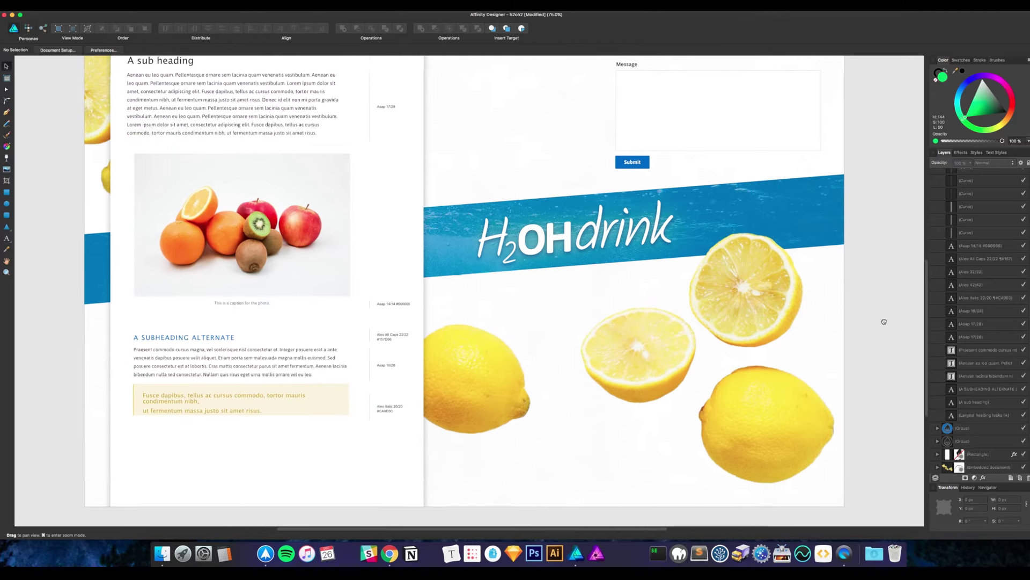
{"action": "scroll", "coordinate": [883, 322], "scroll_direction": "up", "scroll_amount": 12}
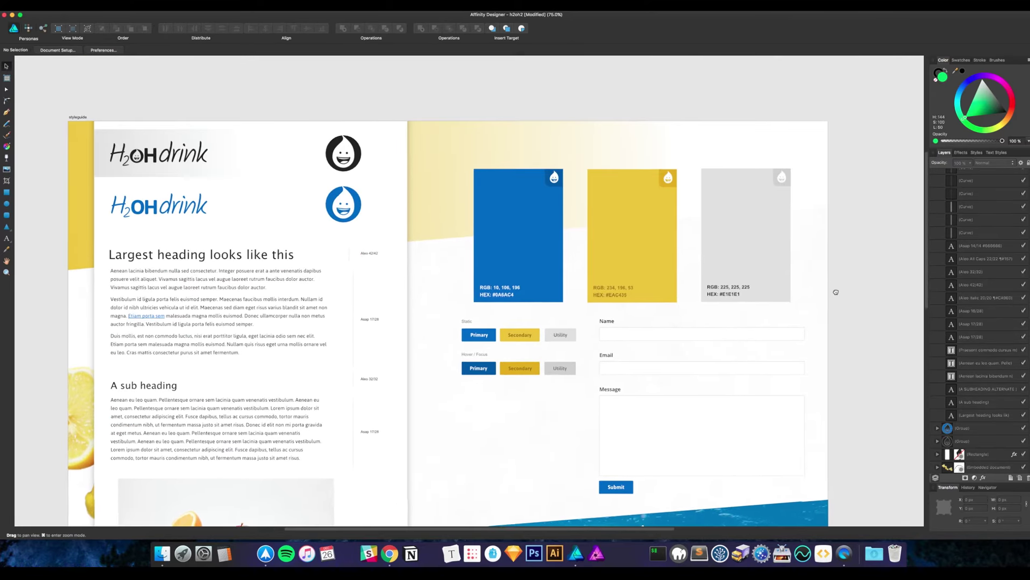
{"action": "scroll", "coordinate": [836, 292], "scroll_direction": "up", "scroll_amount": 1}
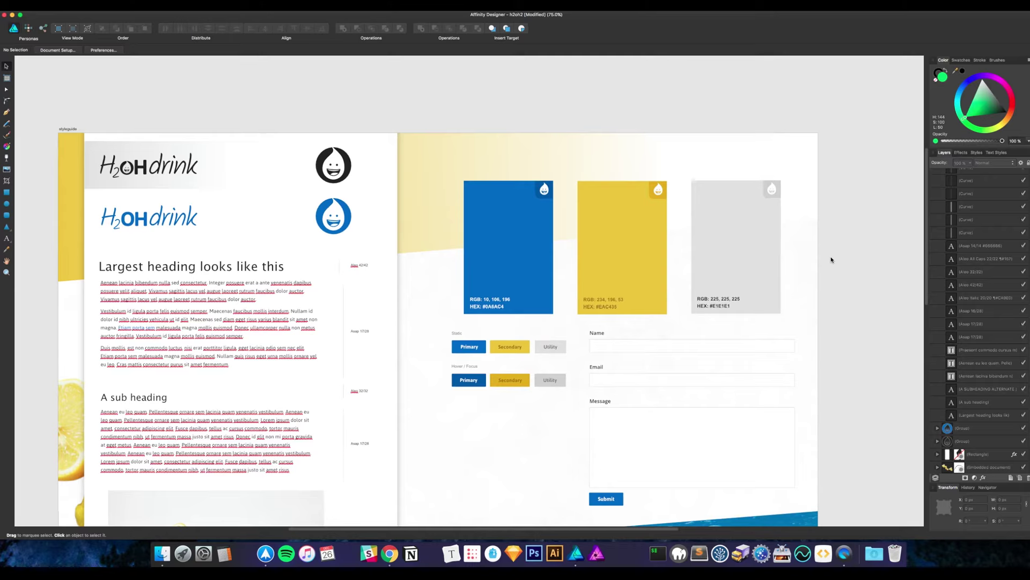
Examine the dark logo group, and view the logos, text styles, swatches and buttons at 100% zoom
{"action": "left_click", "coordinate": [167, 172]}
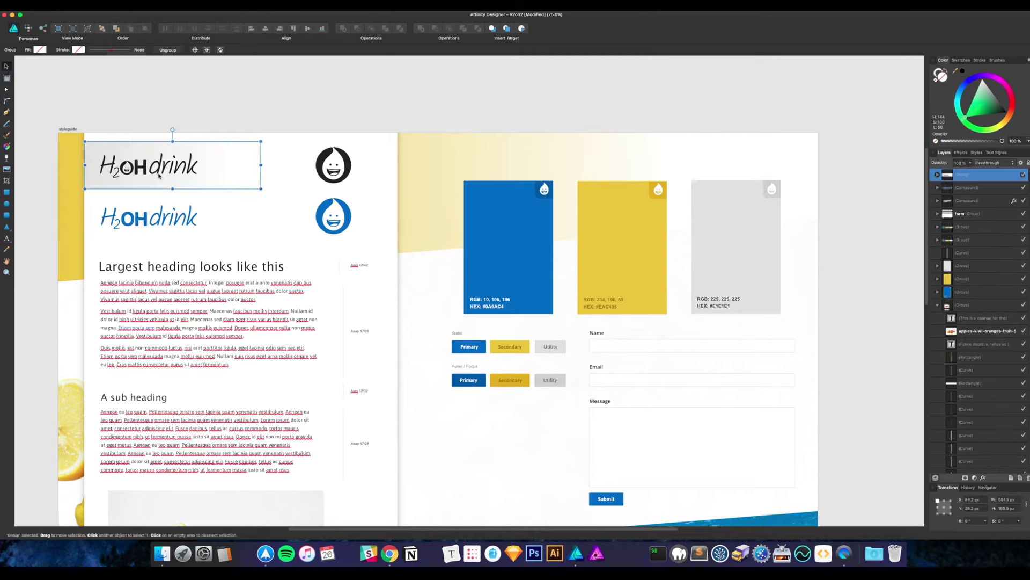
{"action": "left_click", "coordinate": [192, 122]}
{"action": "scroll", "coordinate": [302, 168], "scroll_direction": "left", "scroll_amount": 10}
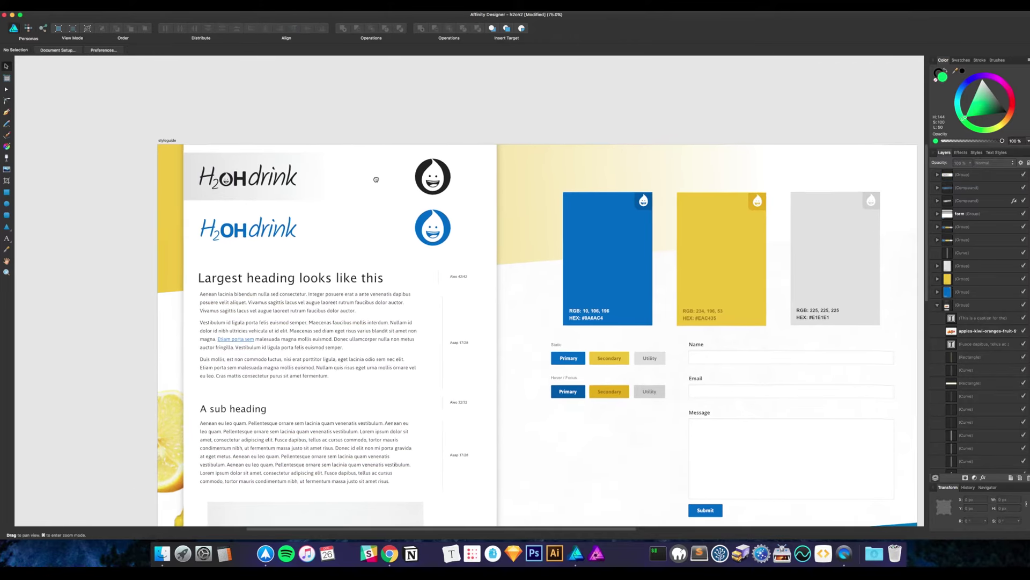
{"action": "key", "text": "super+1"}
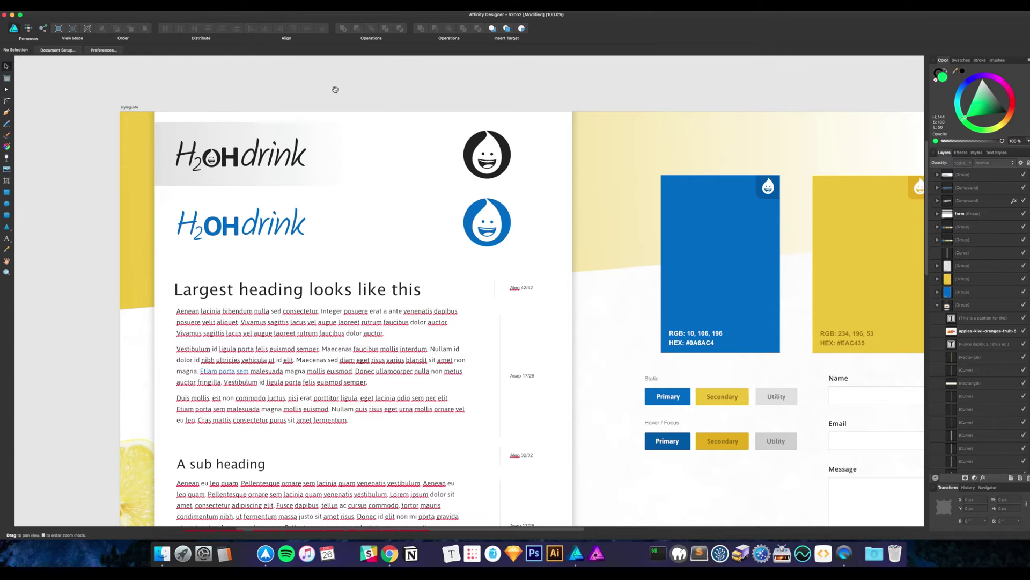
{"action": "left_click_drag", "start_coordinate": [333, 90], "coordinate": [340, 96]}
{"action": "scroll", "coordinate": [427, 97], "scroll_direction": "right", "scroll_amount": 3}
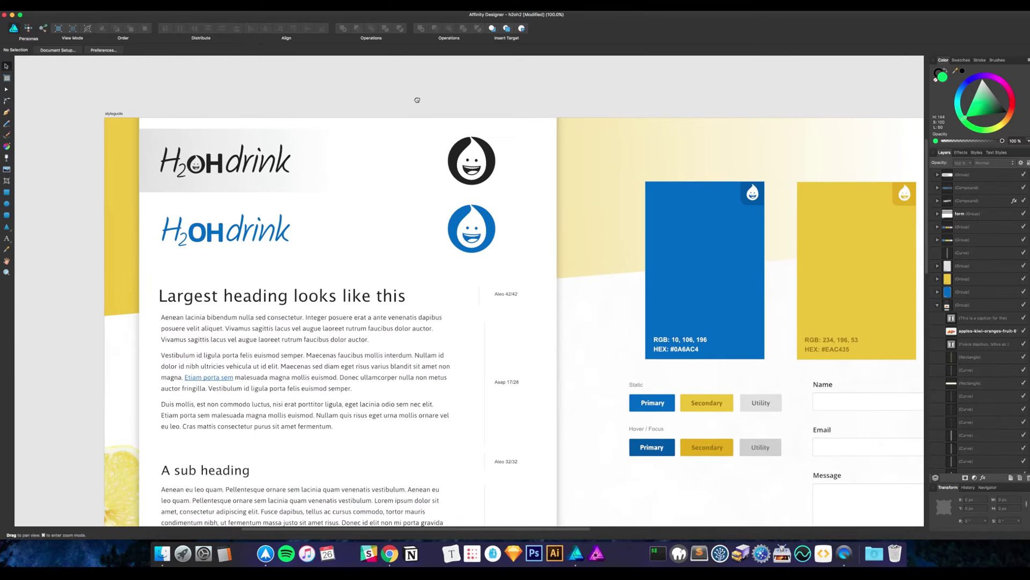
{"action": "scroll", "coordinate": [499, 109], "scroll_direction": "right", "scroll_amount": 5}
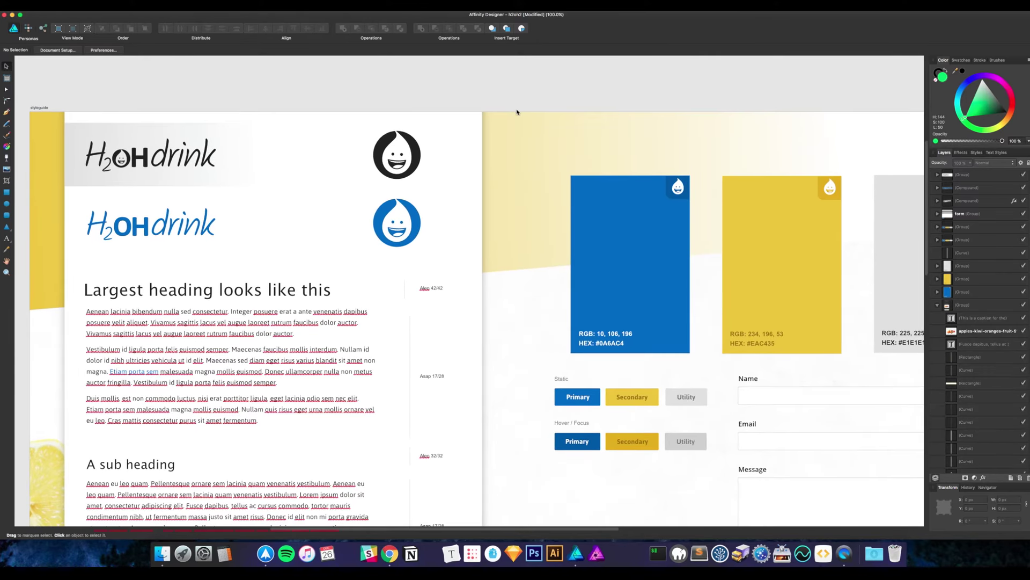
{"action": "key", "text": "super+minus"}
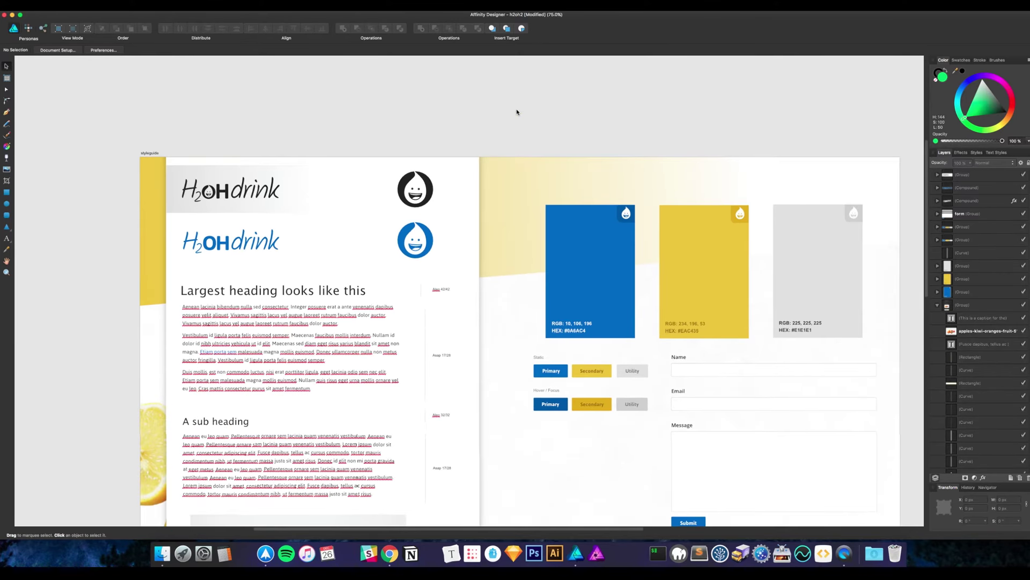
{"action": "scroll", "coordinate": [545, 127], "scroll_direction": "right", "scroll_amount": 3}
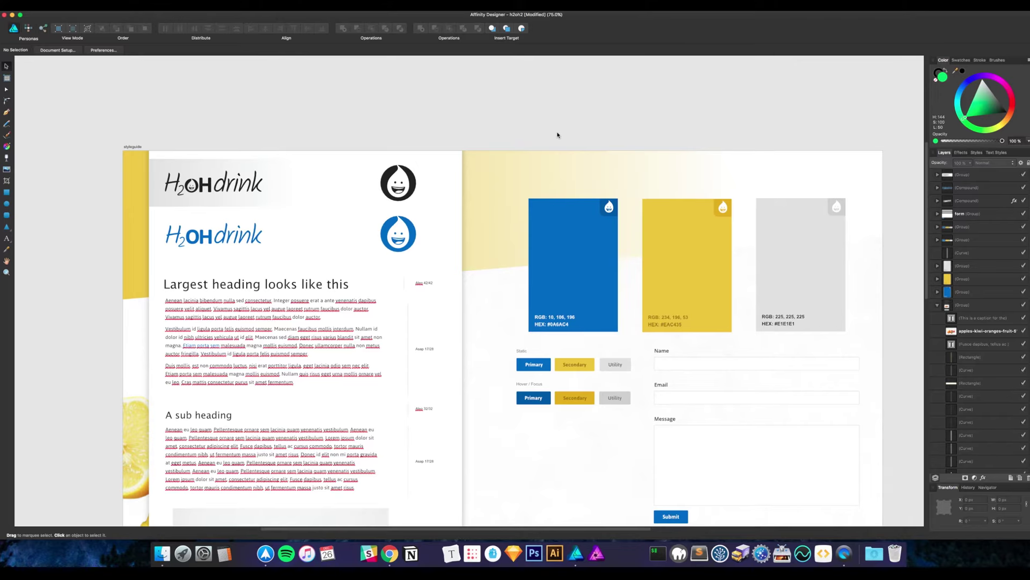
{"action": "scroll", "coordinate": [487, 132], "scroll_direction": "down", "scroll_amount": 1}
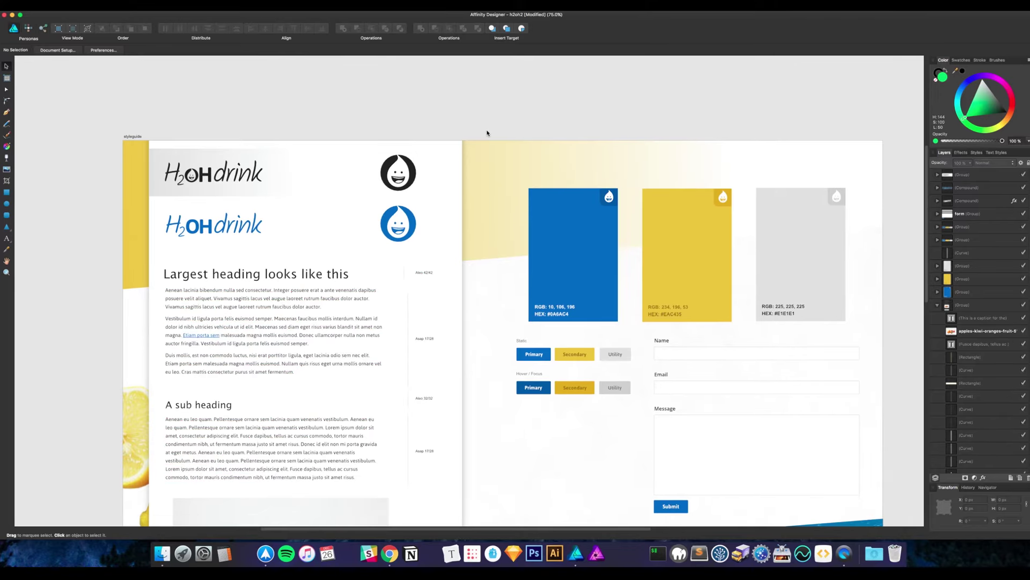
{"action": "scroll", "coordinate": [487, 133], "scroll_direction": "down", "scroll_amount": 1}
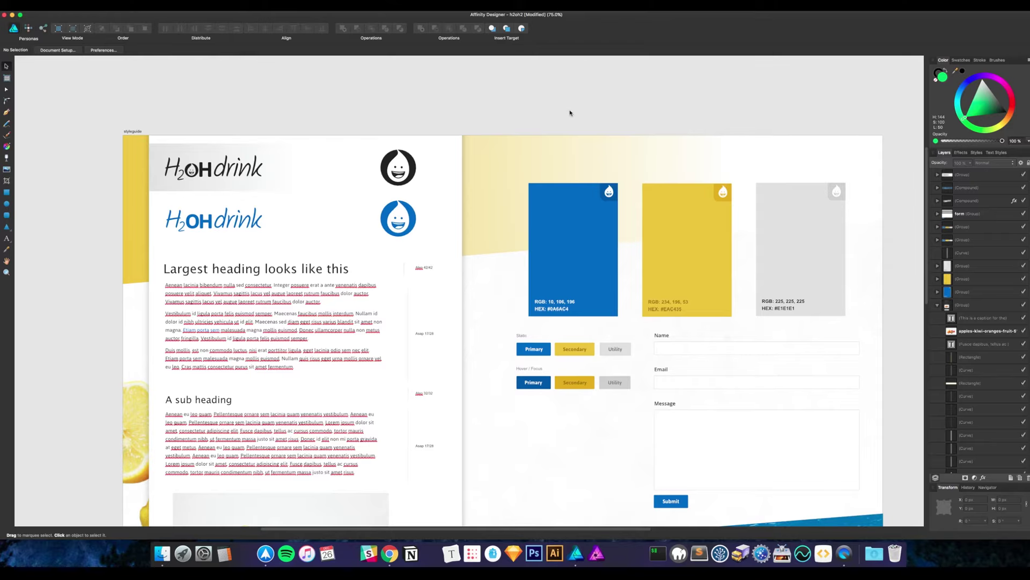
{"action": "scroll", "coordinate": [572, 121], "scroll_direction": "right", "scroll_amount": 3}
{"action": "scroll", "coordinate": [572, 121], "scroll_direction": "down", "scroll_amount": 2}
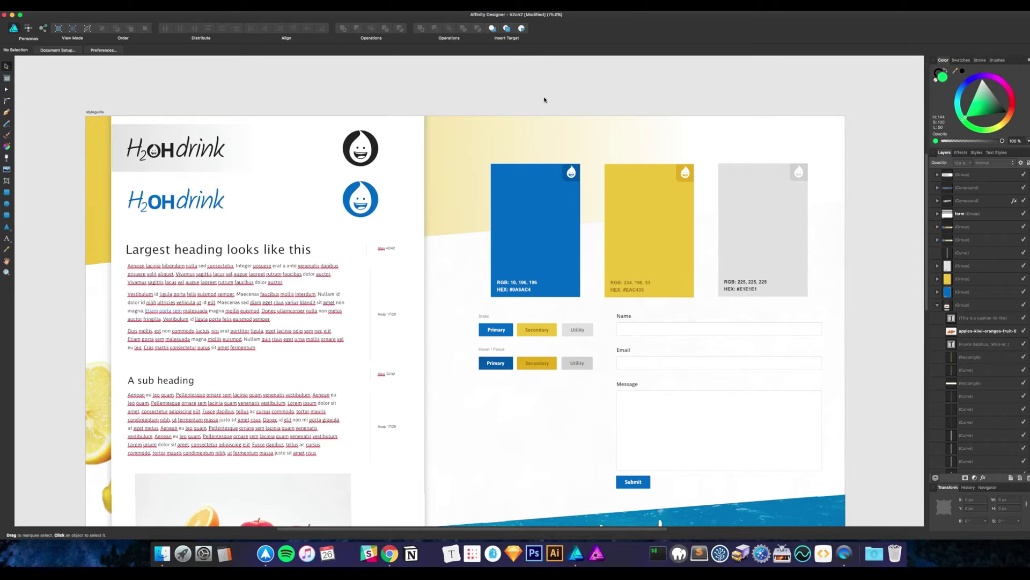
Nudge the quote text slightly upward to centre it vertically in the pale yellow box below the alternate subheading
{"action": "scroll", "coordinate": [545, 107], "scroll_direction": "down", "scroll_amount": 5}
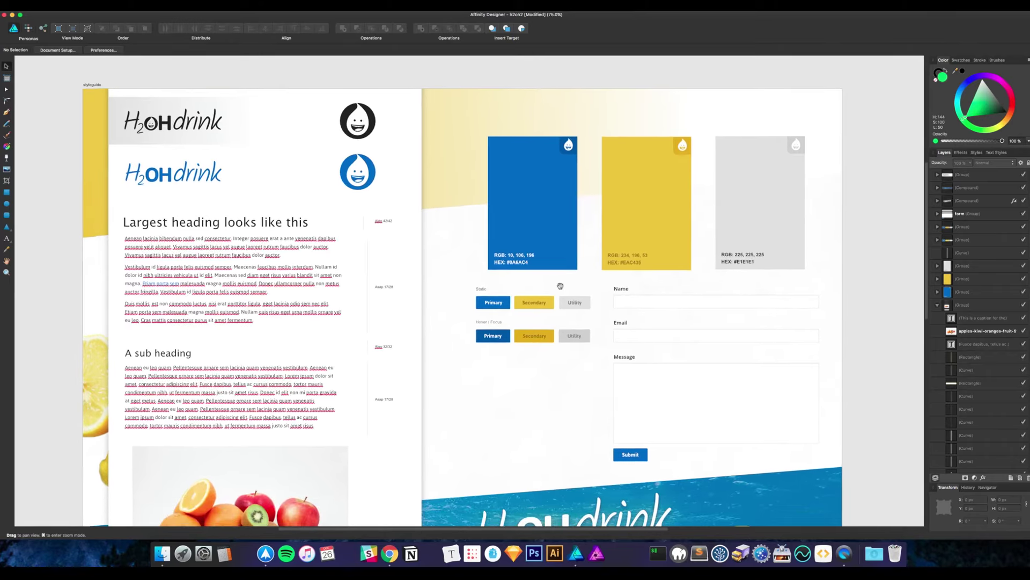
{"action": "left_click_drag", "start_coordinate": [568, 207], "coordinate": [544, 352]}
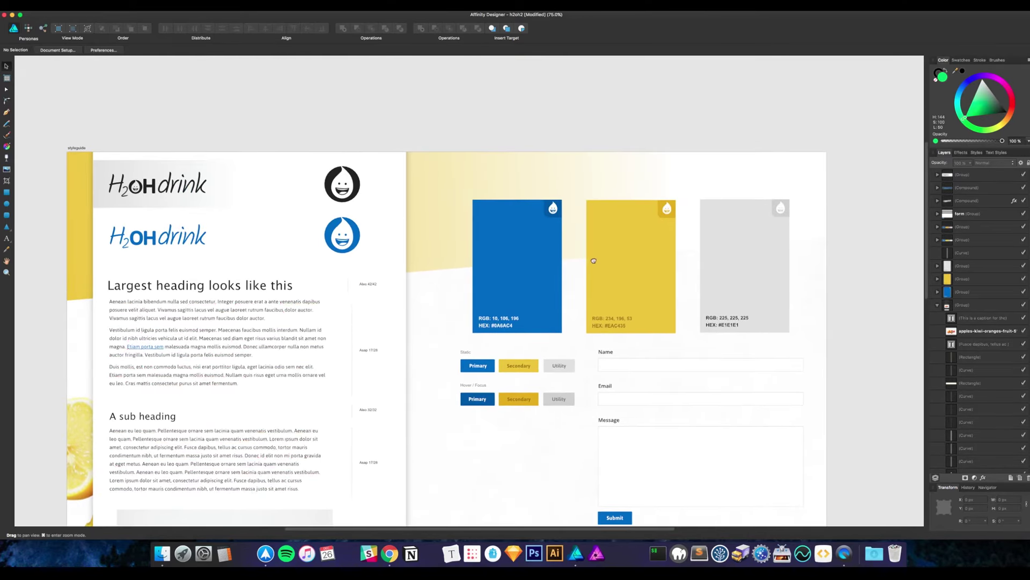
{"action": "left_click_drag", "start_coordinate": [593, 263], "coordinate": [601, 139]}
{"action": "left_click_drag", "start_coordinate": [580, 354], "coordinate": [611, 251]}
{"action": "left_click_drag", "start_coordinate": [614, 336], "coordinate": [605, 218]}
{"action": "left_click", "coordinate": [285, 409]}
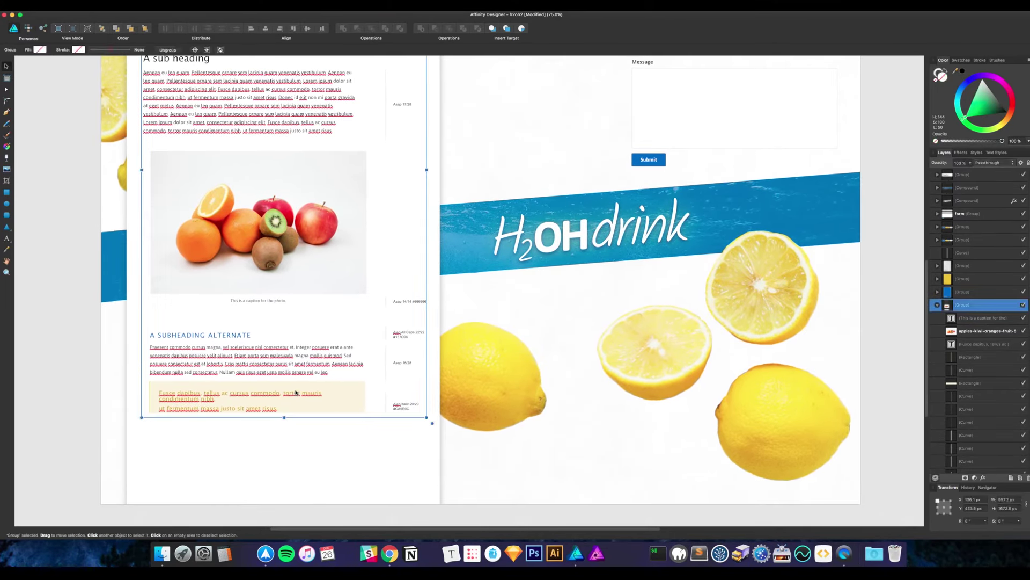
{"action": "scroll", "coordinate": [276, 430], "scroll_direction": "up", "scroll_amount": 1}
{"action": "left_click", "coordinate": [263, 445]}
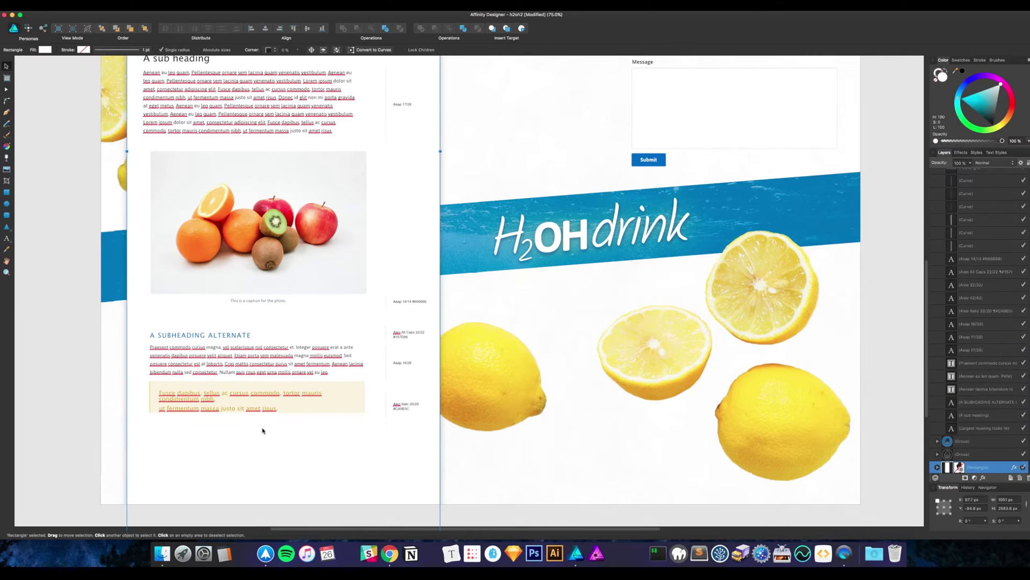
{"action": "left_click", "coordinate": [262, 408]}
{"action": "double_click", "coordinate": [266, 397]}
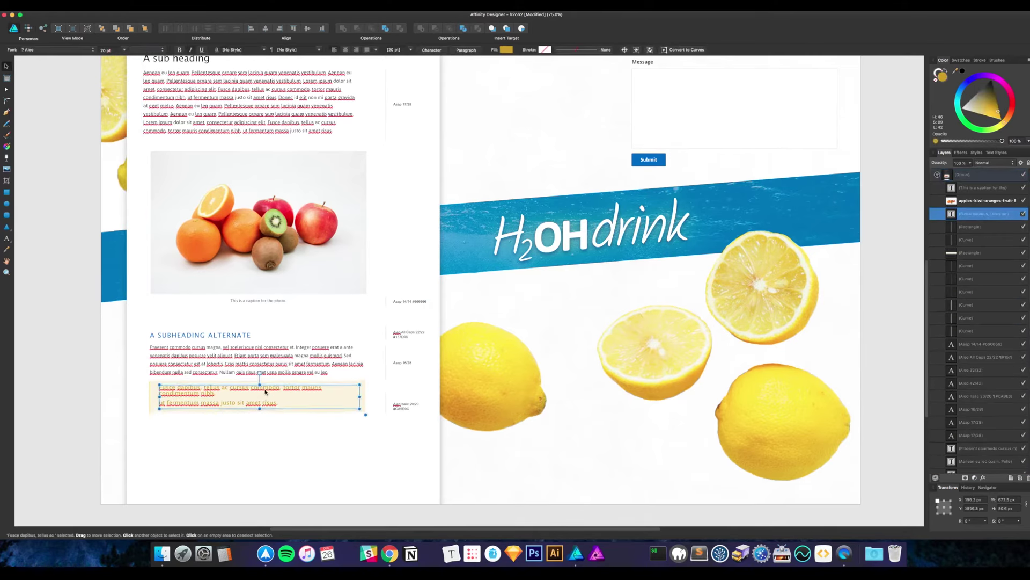
{"action": "left_click_drag", "start_coordinate": [266, 397], "coordinate": [265, 393]}
{"action": "left_click_drag", "start_coordinate": [360, 398], "coordinate": [358, 399]}
{"action": "left_click", "coordinate": [347, 446]}
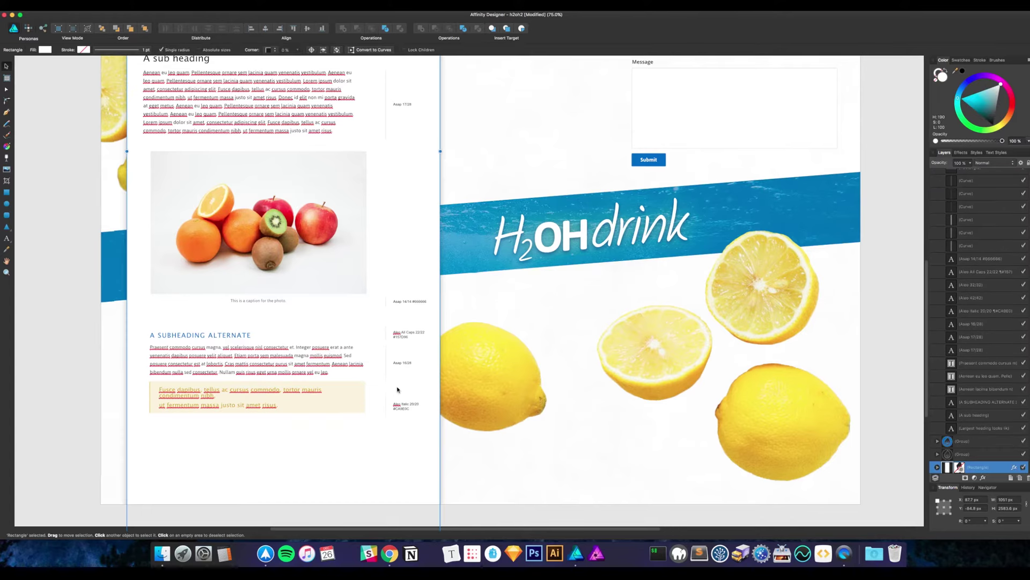
{"action": "scroll", "coordinate": [519, 291], "scroll_direction": "up", "scroll_amount": 5}
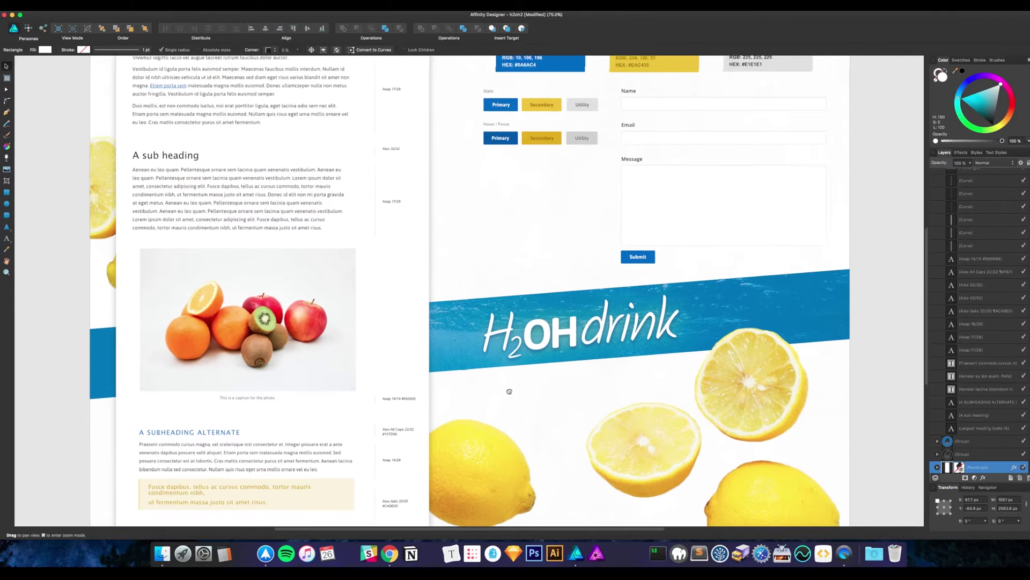
{"action": "scroll", "coordinate": [512, 333], "scroll_direction": "up", "scroll_amount": 10}
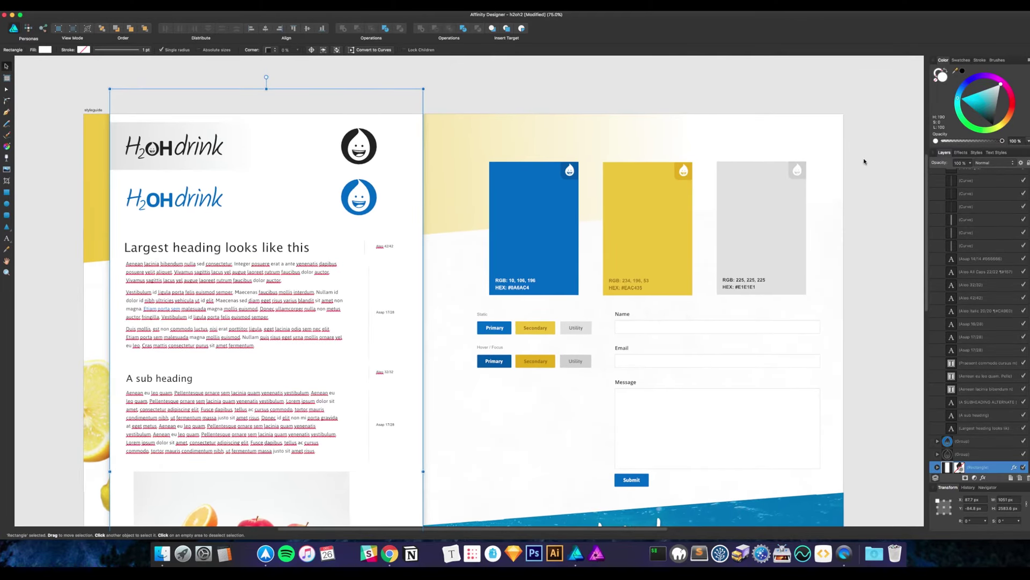
{"action": "left_click", "coordinate": [863, 162]}
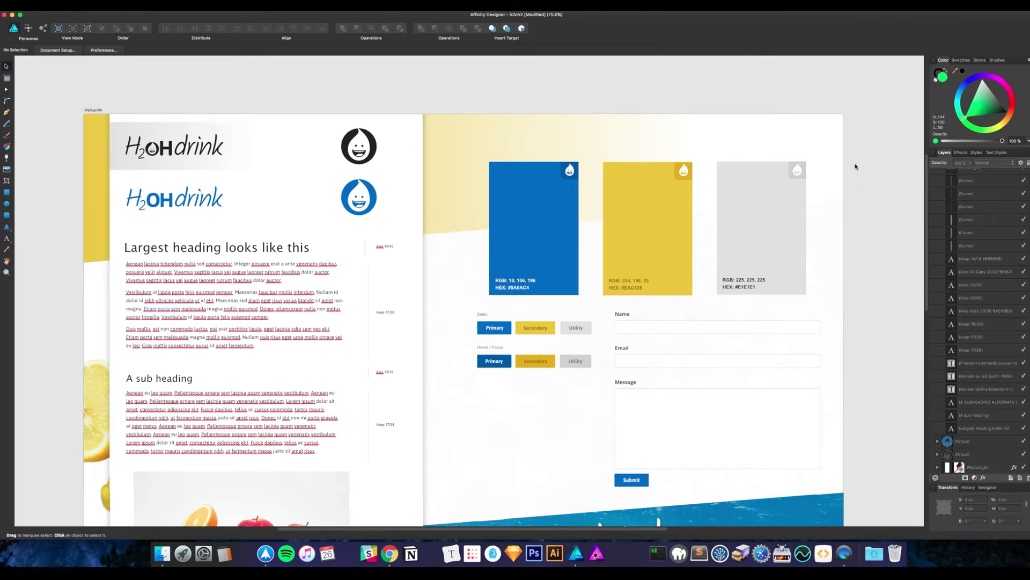
{"action": "key", "text": "space"}
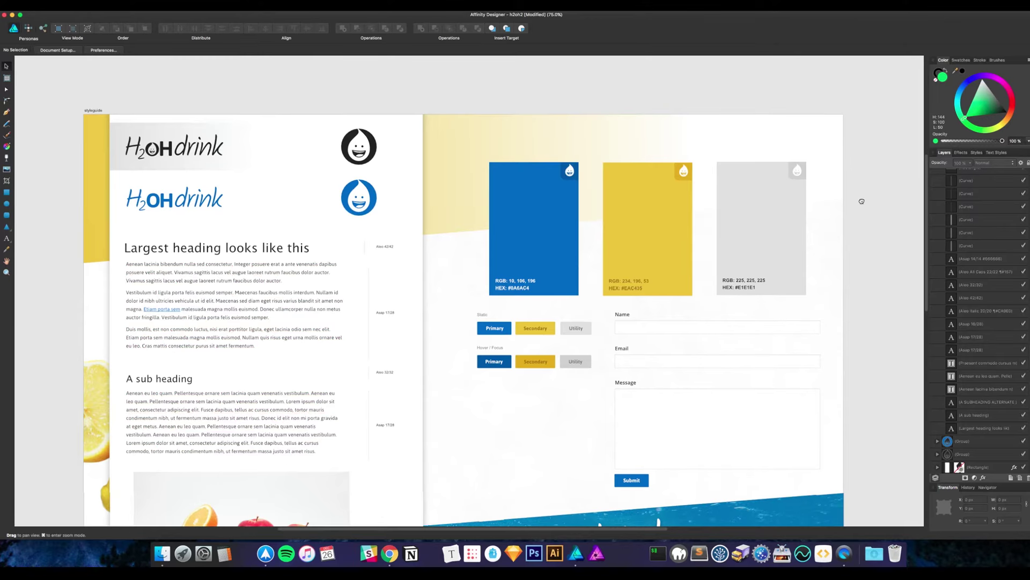
{"action": "left_click_drag", "start_coordinate": [860, 201], "coordinate": [842, 191]}
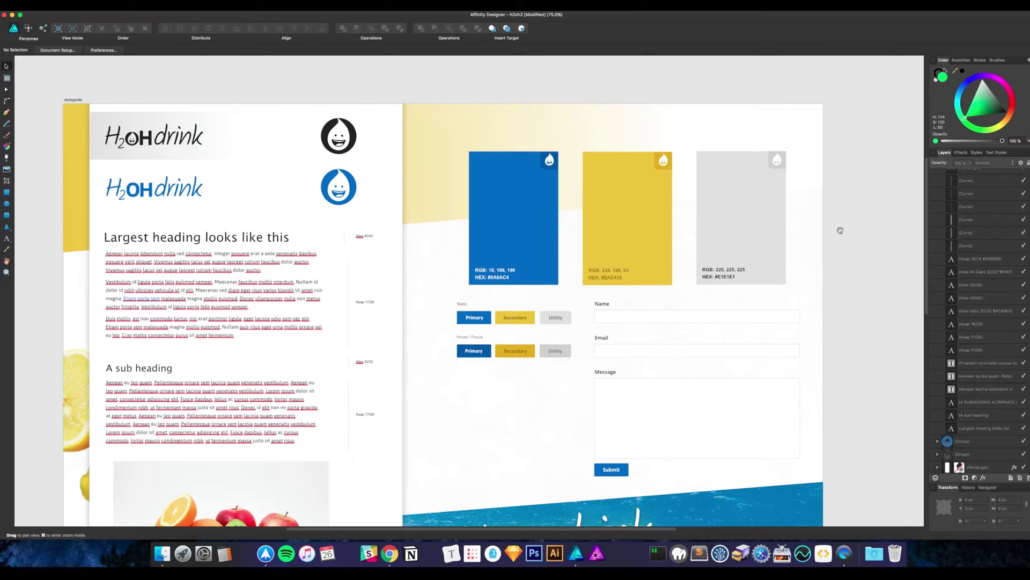
{"action": "left_click_drag", "start_coordinate": [838, 227], "coordinate": [867, 202]}
{"action": "left_click_drag", "start_coordinate": [882, 290], "coordinate": [872, 200]}
{"action": "left_click_drag", "start_coordinate": [869, 267], "coordinate": [882, 341]}
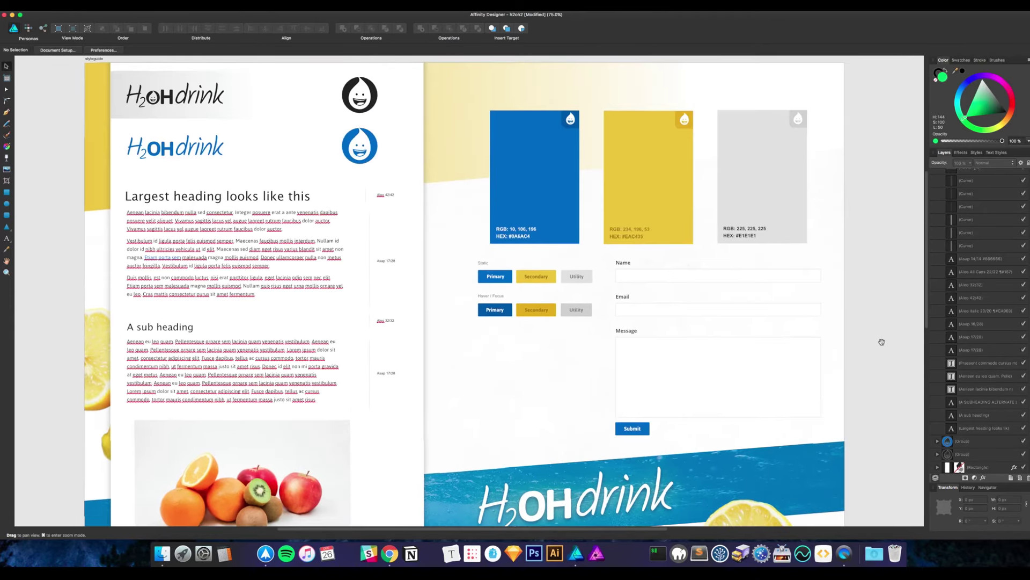
{"action": "left_click_drag", "start_coordinate": [874, 207], "coordinate": [870, 299]}
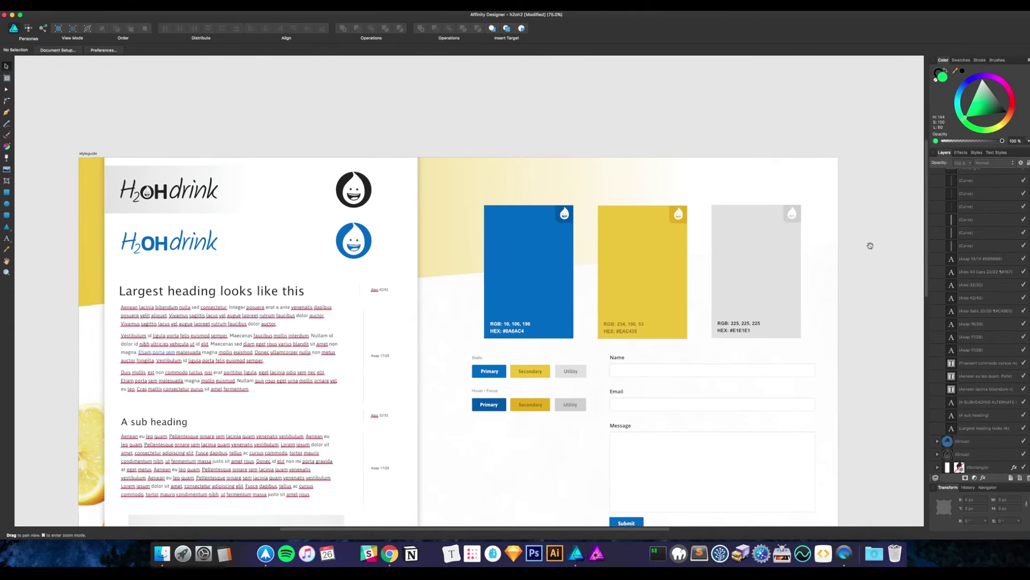
{"action": "left_click_drag", "start_coordinate": [871, 245], "coordinate": [851, 245]}
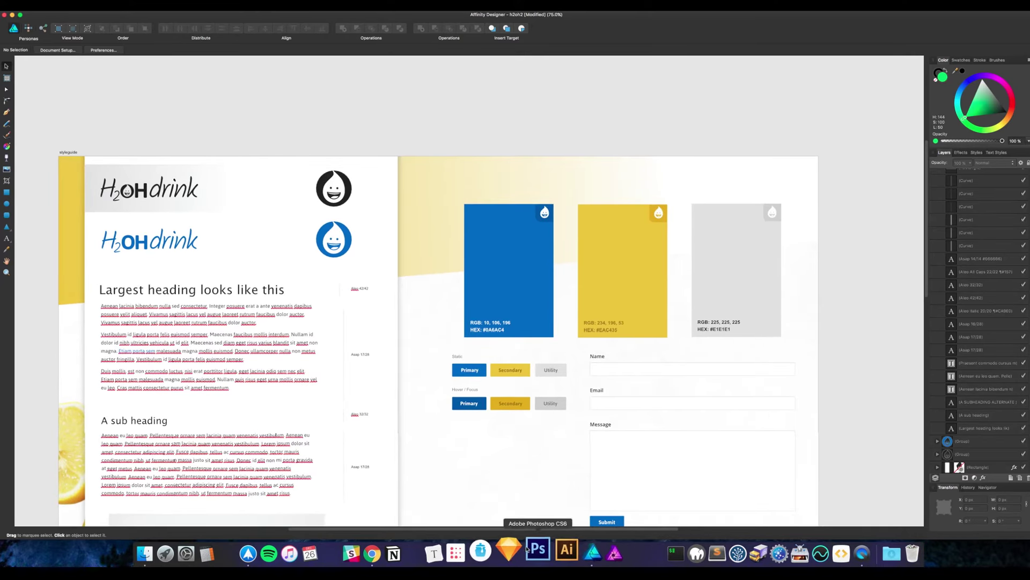
Draw a new artboard, about 1528 by 1327 px, in the empty canvas to the right of the styleguide artboard
{"action": "left_click_drag", "start_coordinate": [844, 203], "coordinate": [507, 201]}
{"action": "left_click_drag", "start_coordinate": [584, 204], "coordinate": [421, 195]}
{"action": "left_click", "coordinate": [7, 77]}
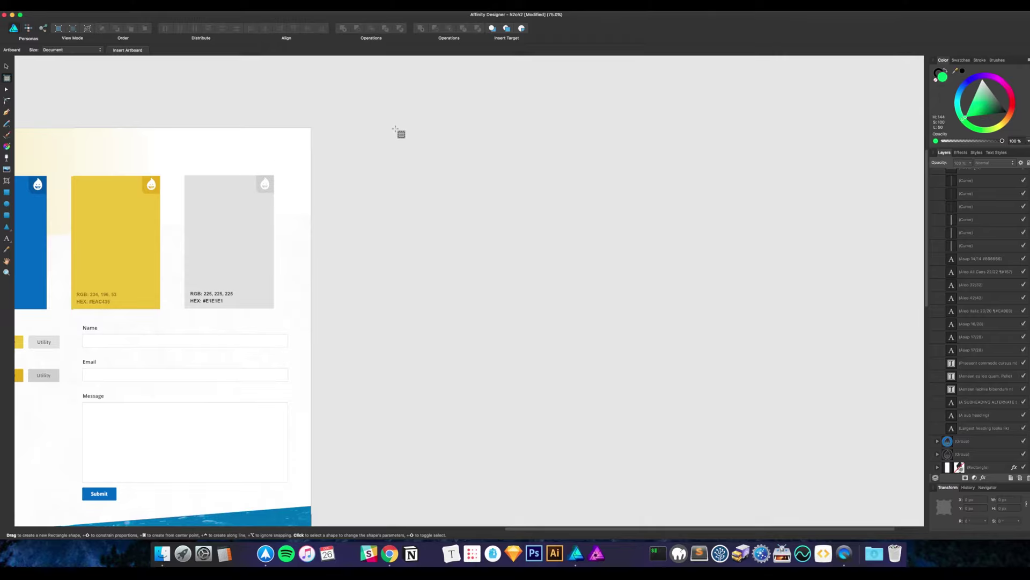
{"action": "left_click_drag", "start_coordinate": [393, 127], "coordinate": [848, 520]}
Set the new artboard's size to 1600 px wide and 1200 px high
{"action": "left_click", "coordinate": [1011, 501]}
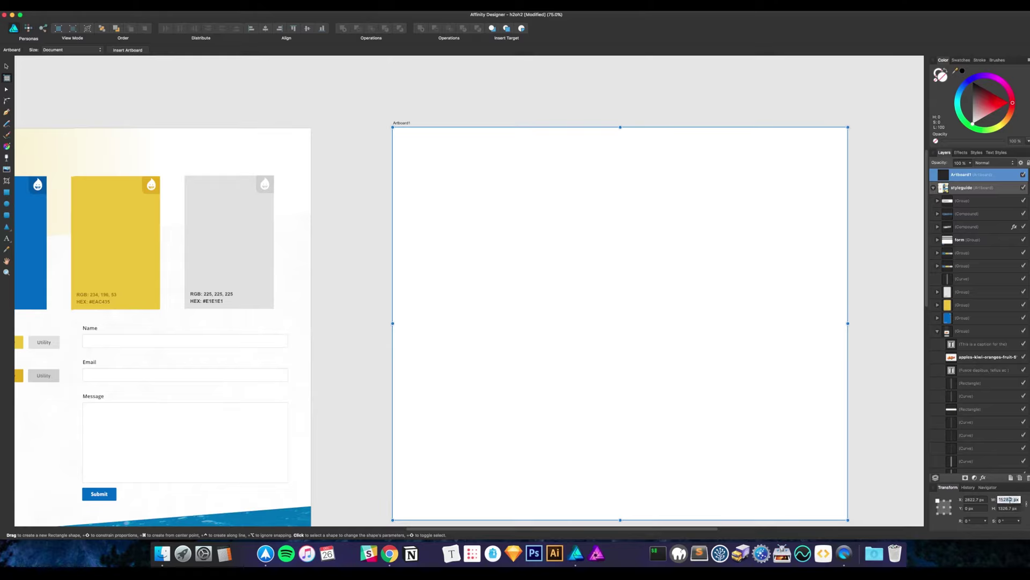
{"action": "type", "text": "1600"}
{"action": "key", "text": "Tab"}
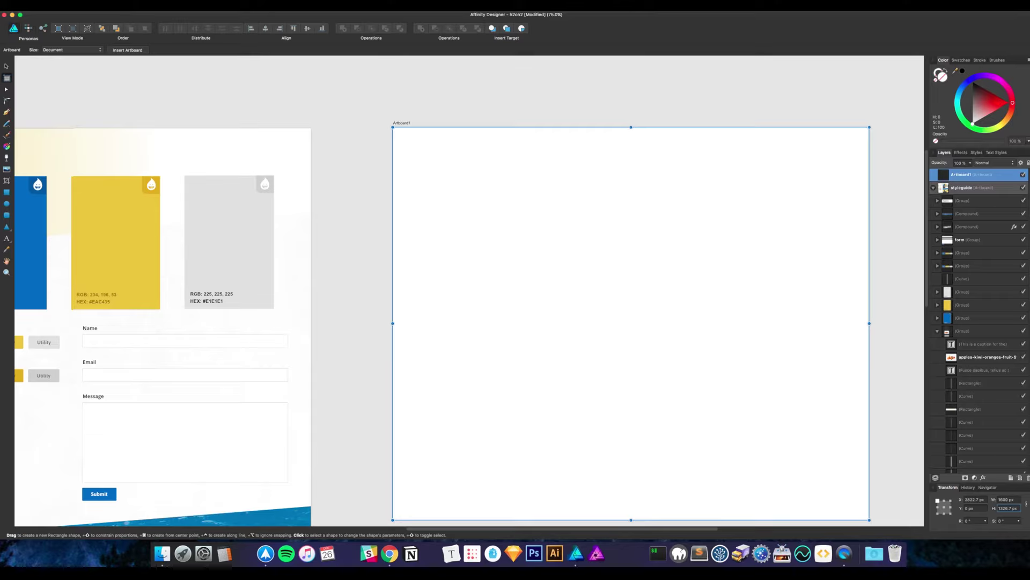
{"action": "left_click", "coordinate": [1013, 509]}
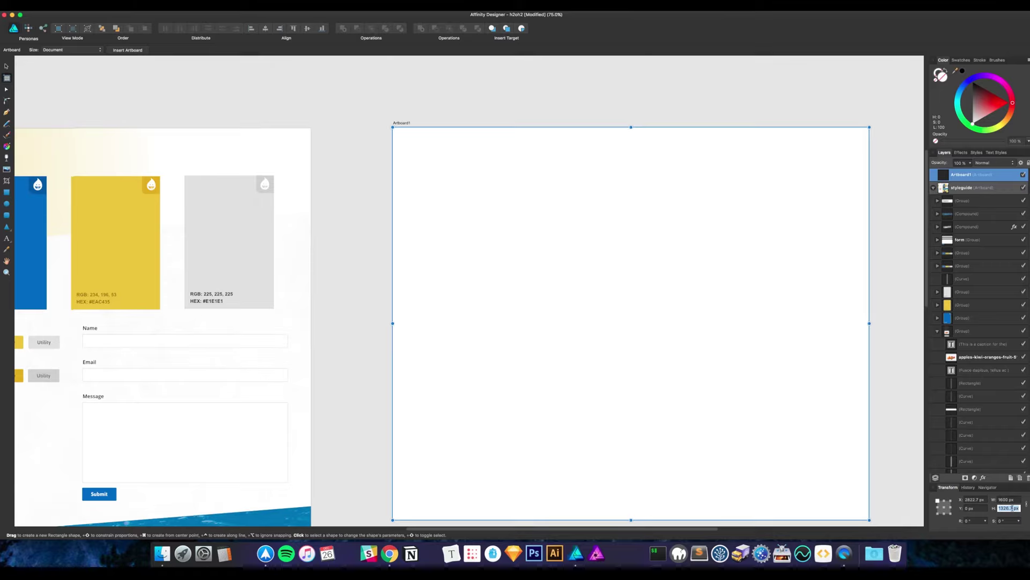
{"action": "type", "text": "900"}
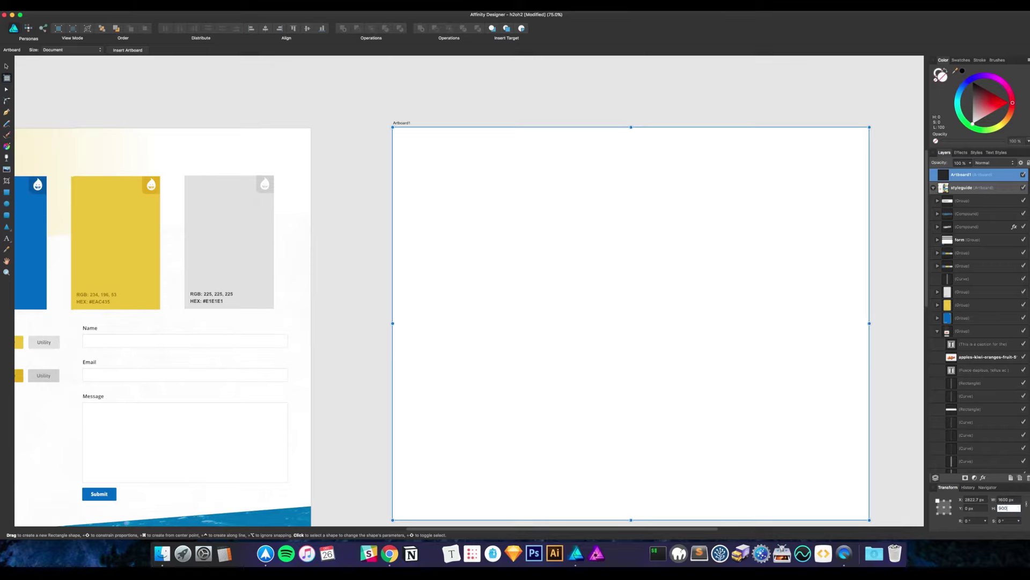
{"action": "type", "text": "200"}
{"action": "key", "text": "Return"}
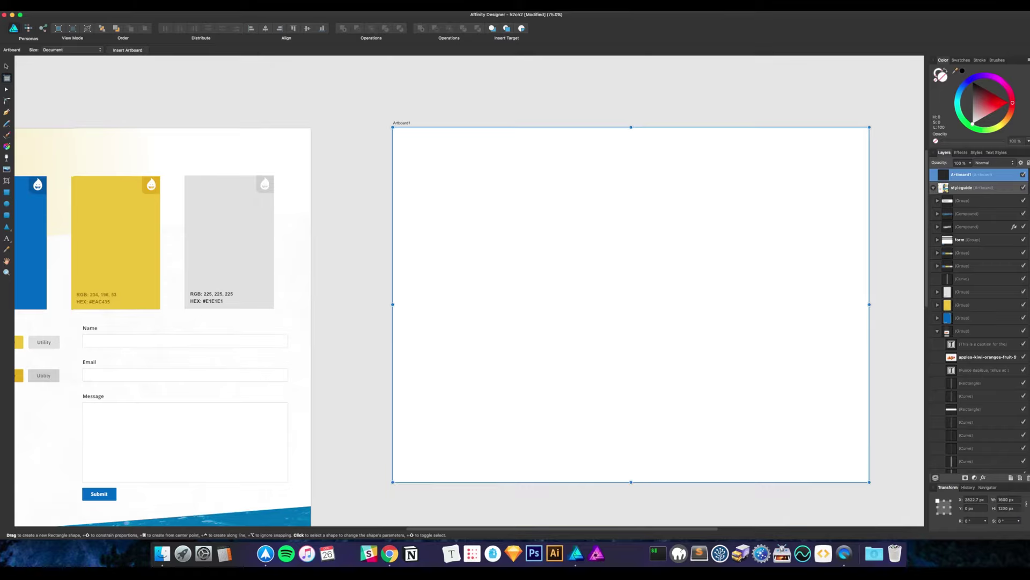
Collapse the styleguide artboard's layers and rename the new artboard to Landing Page
{"action": "key", "text": "v"}
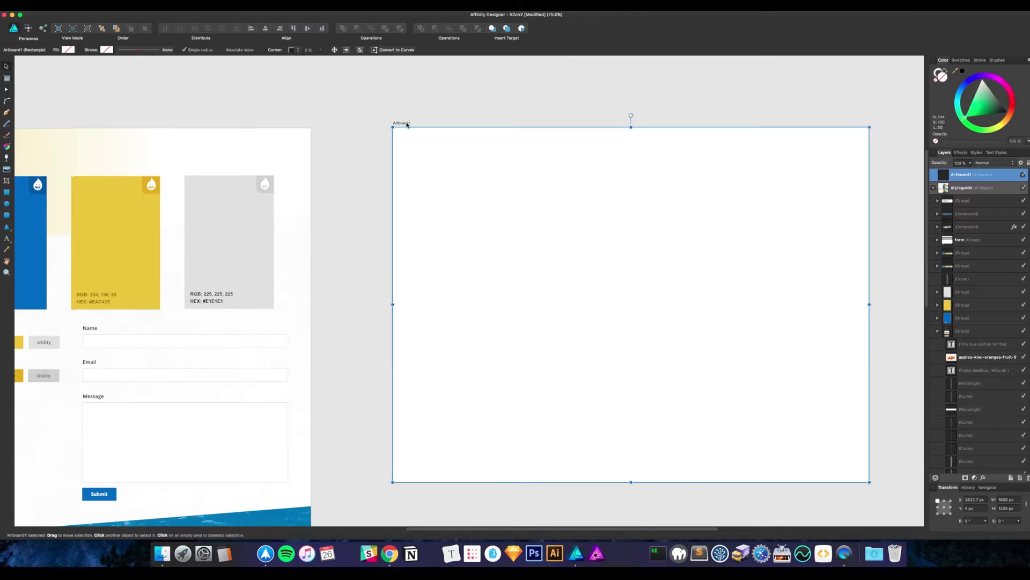
{"action": "left_click", "coordinate": [933, 187]}
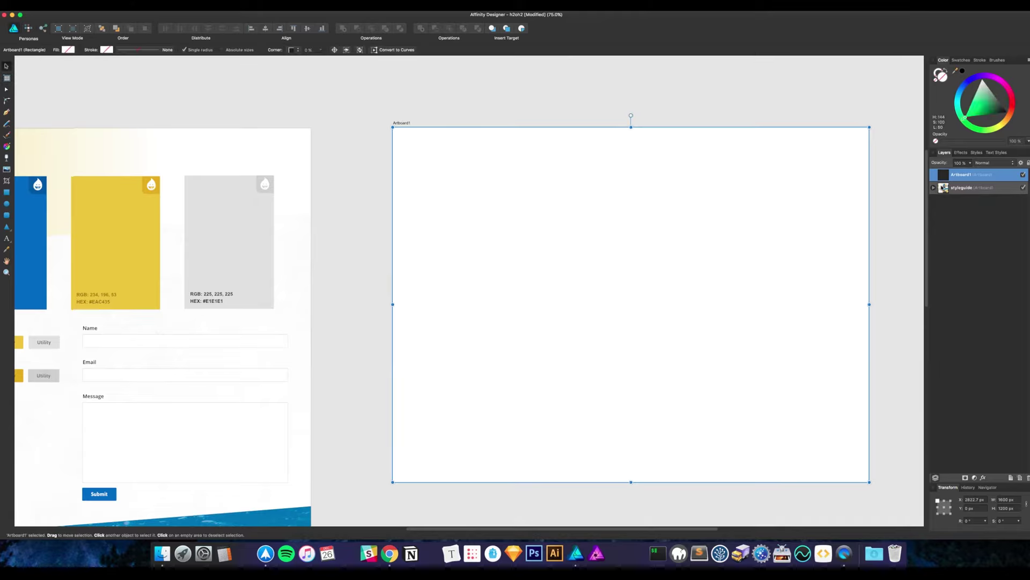
{"action": "double_click", "coordinate": [960, 175]}
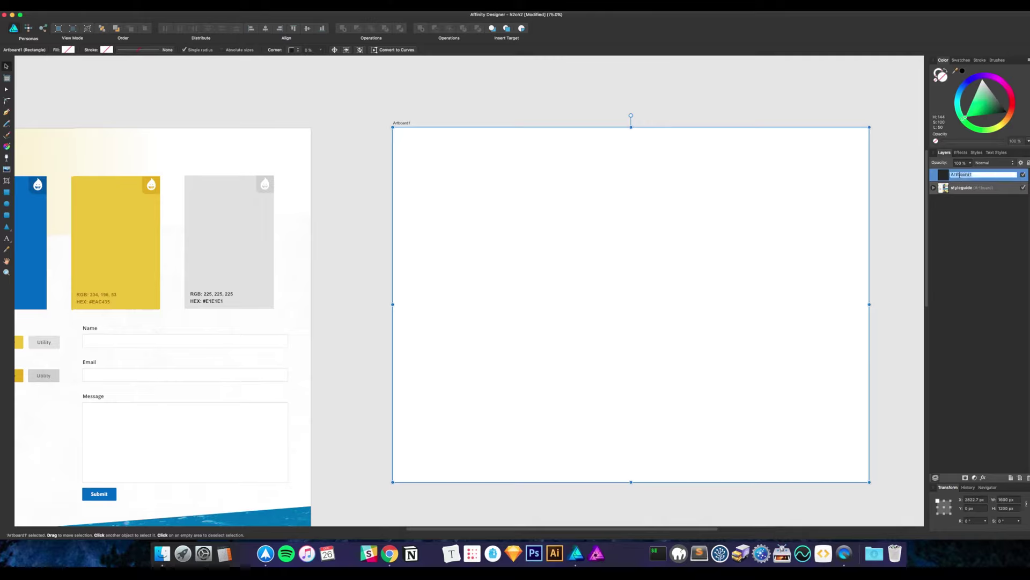
{"action": "type", "text": "LAdanding Page"}
{"action": "key", "text": "Return"}
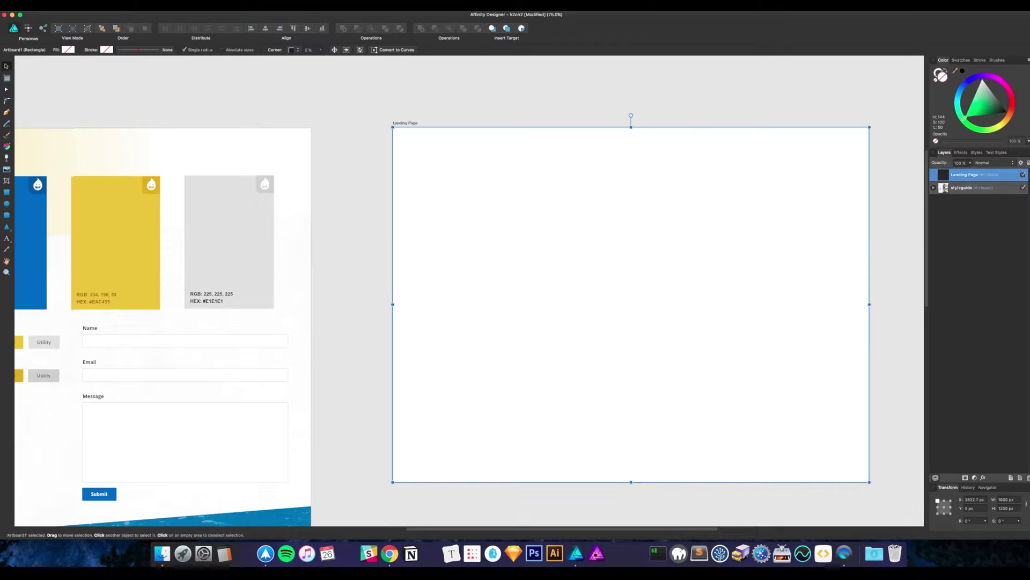
{"action": "left_click", "coordinate": [709, 93]}
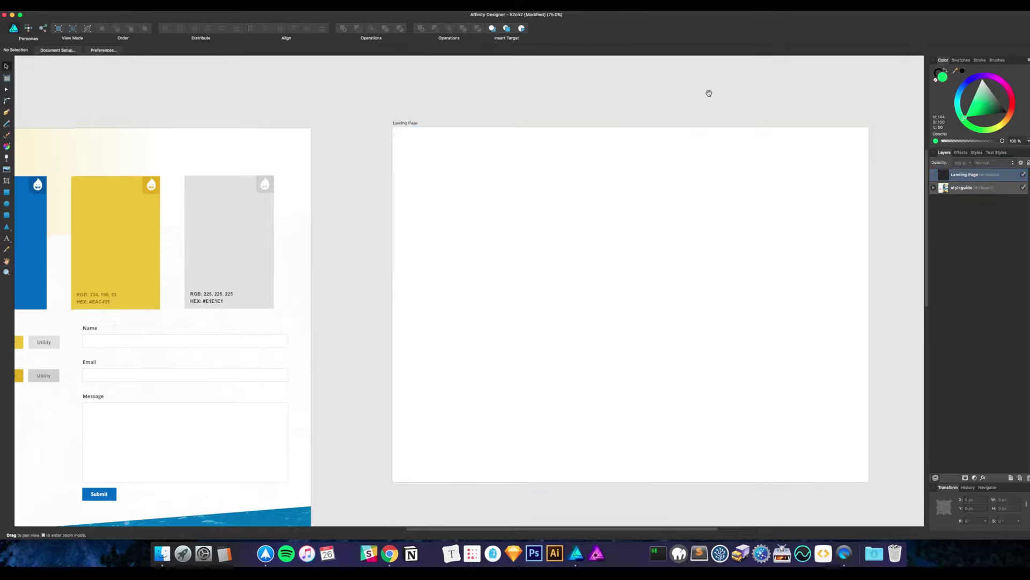
Extend the Landing Page artboard downward from its lower edge to a height of about 1366 px
{"action": "left_click_drag", "start_coordinate": [709, 93], "coordinate": [643, 83]}
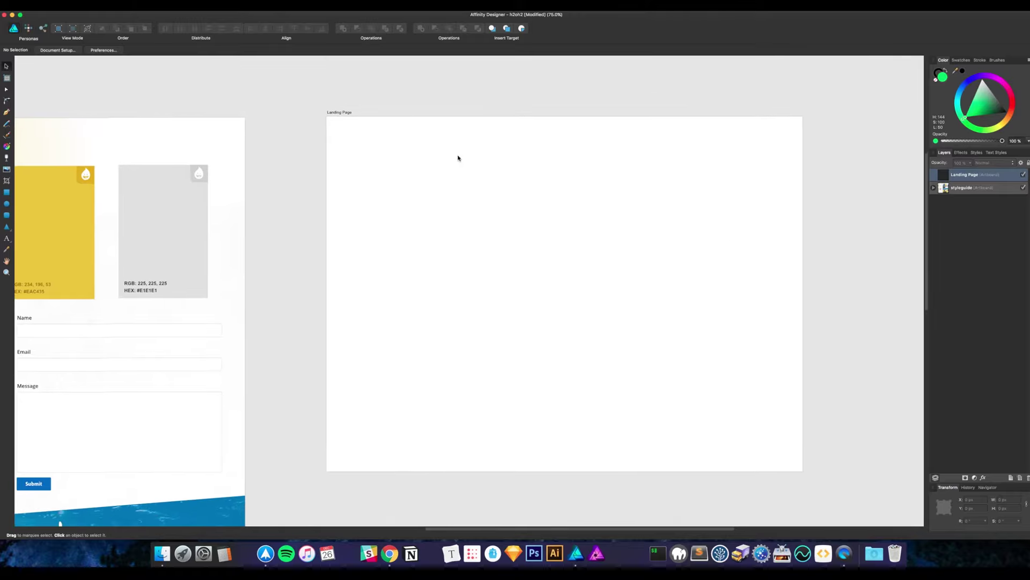
{"action": "left_click", "coordinate": [344, 112]}
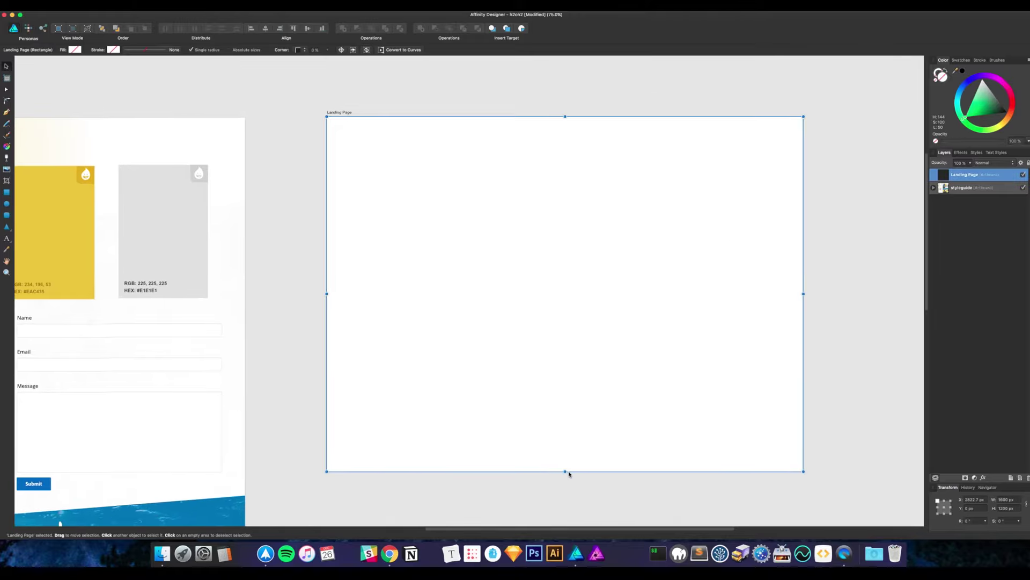
{"action": "left_click_drag", "start_coordinate": [569, 473], "coordinate": [570, 518]}
{"action": "scroll", "coordinate": [548, 453], "scroll_direction": "down", "scroll_amount": 2}
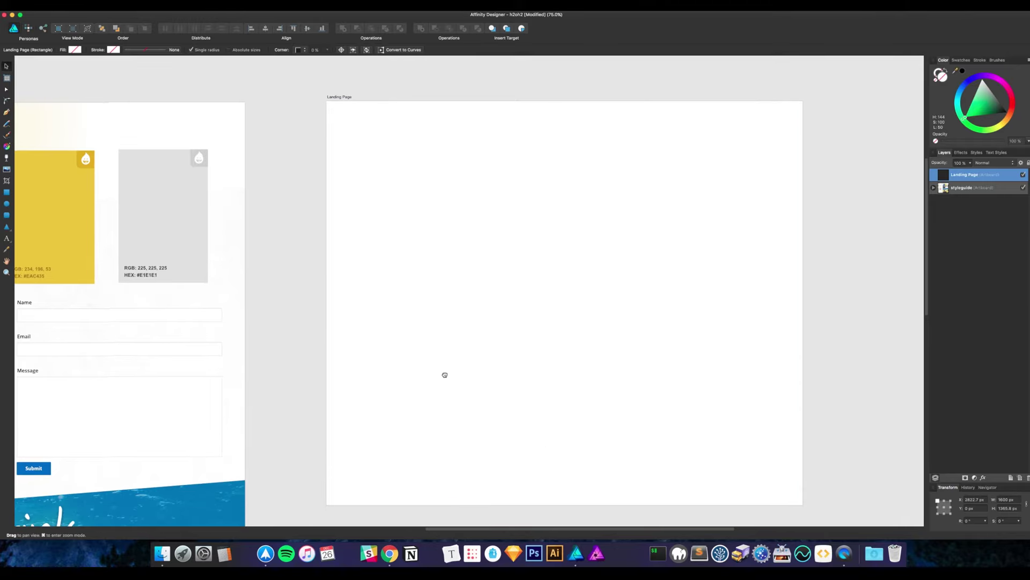
{"action": "left_click_drag", "start_coordinate": [445, 375], "coordinate": [623, 350]}
{"action": "left_click", "coordinate": [243, 187]}
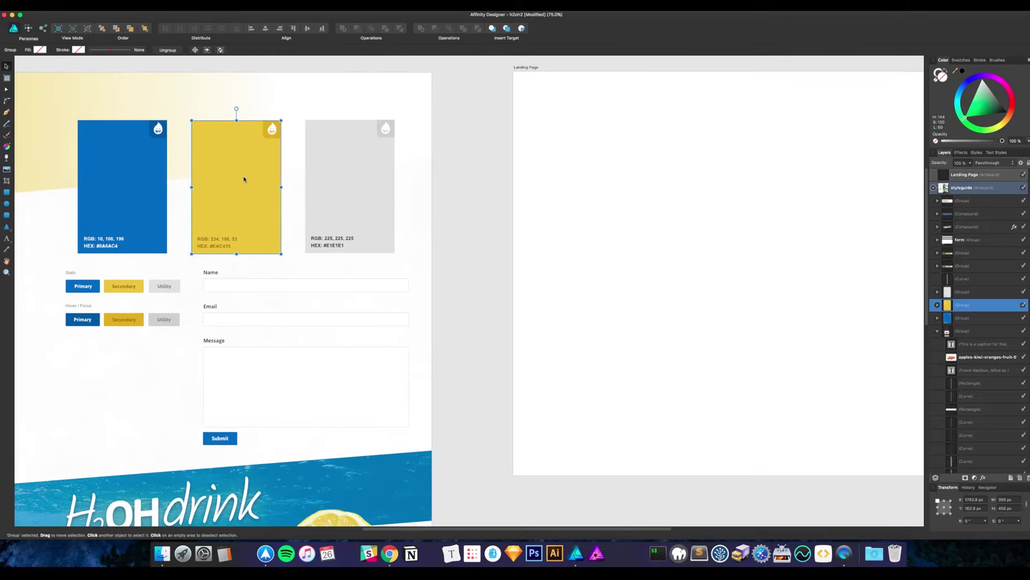
{"action": "left_click", "coordinate": [456, 191]}
{"action": "left_click_drag", "start_coordinate": [467, 234], "coordinate": [349, 251]}
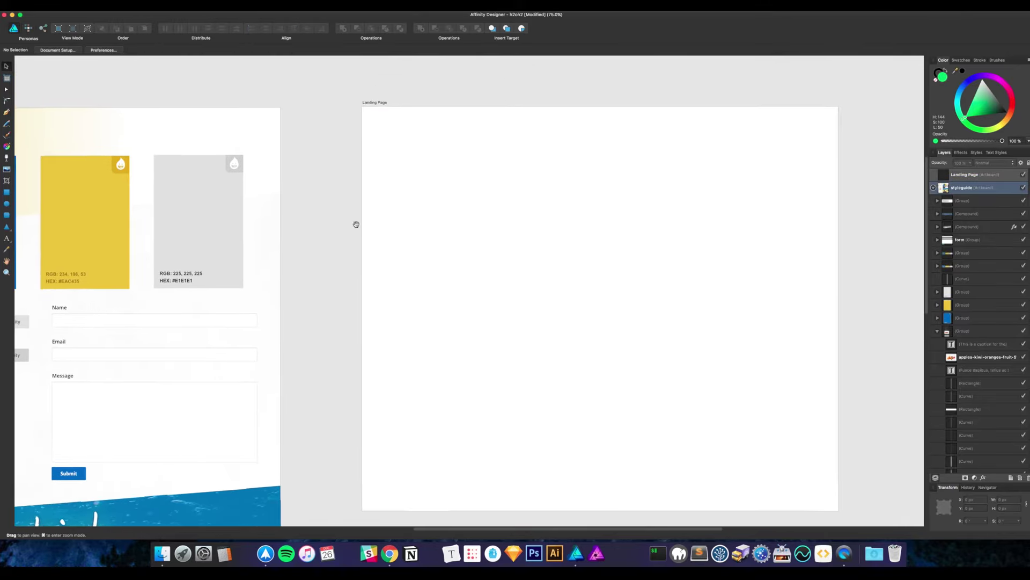
Stretch the lower edge of the Landing Page artboard slightly further down, then deselect it
{"action": "left_click", "coordinate": [371, 106]}
{"action": "scroll", "coordinate": [392, 133], "scroll_direction": "down", "scroll_amount": 2}
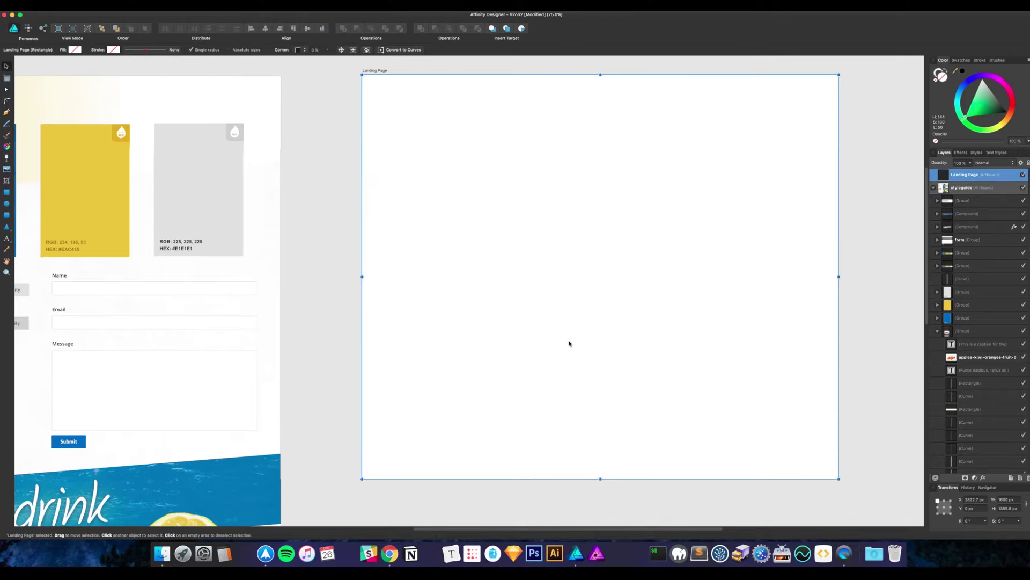
{"action": "left_click_drag", "start_coordinate": [600, 482], "coordinate": [601, 507]}
{"action": "left_click", "coordinate": [843, 302]}
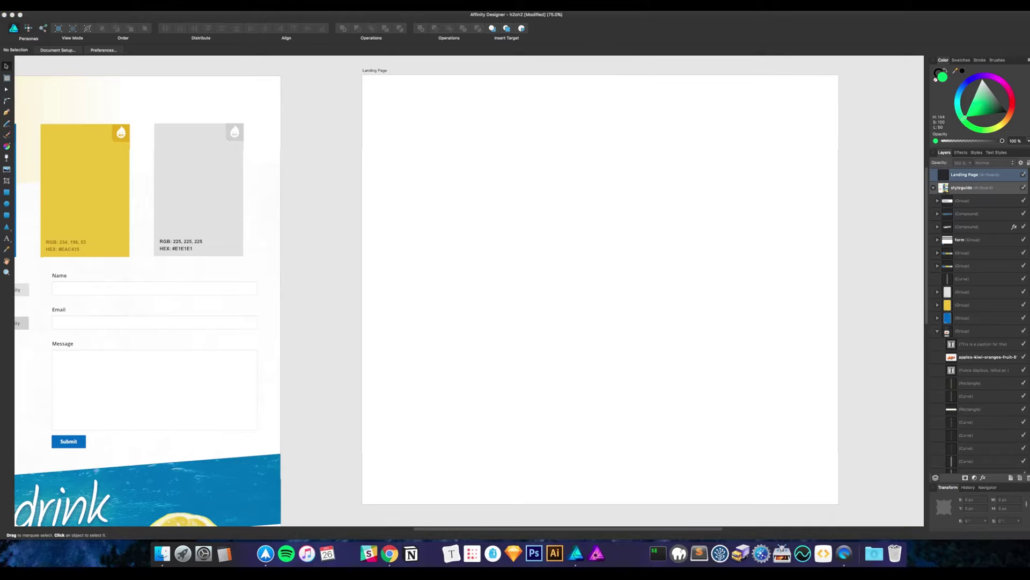
In Finder, browse the team folder through Clients, H2OH Drink and Packaging to the Box container folder
{"action": "left_click", "coordinate": [754, 218]}
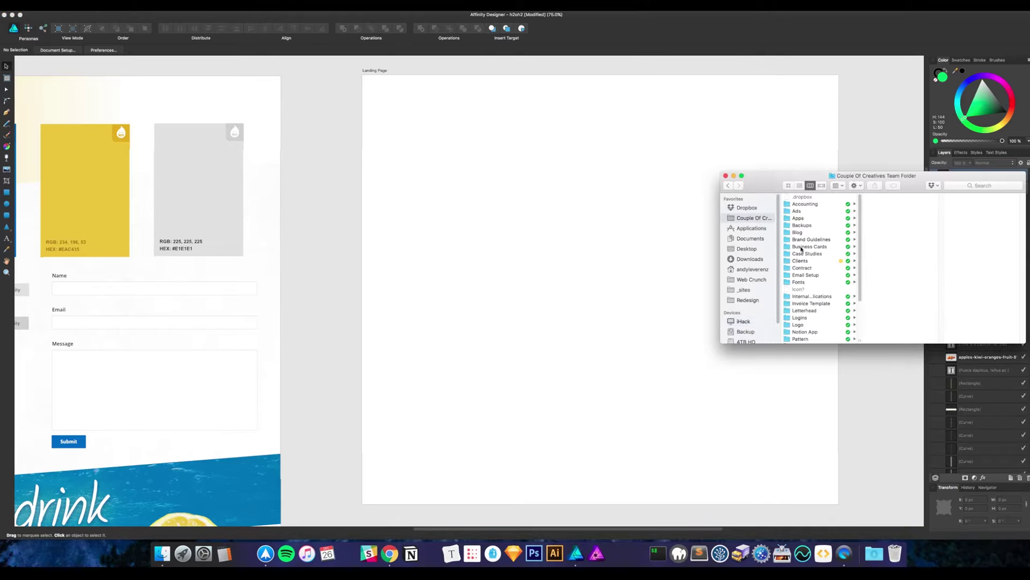
{"action": "left_click", "coordinate": [800, 261]}
{"action": "left_click", "coordinate": [890, 226]}
{"action": "left_click", "coordinate": [974, 219]}
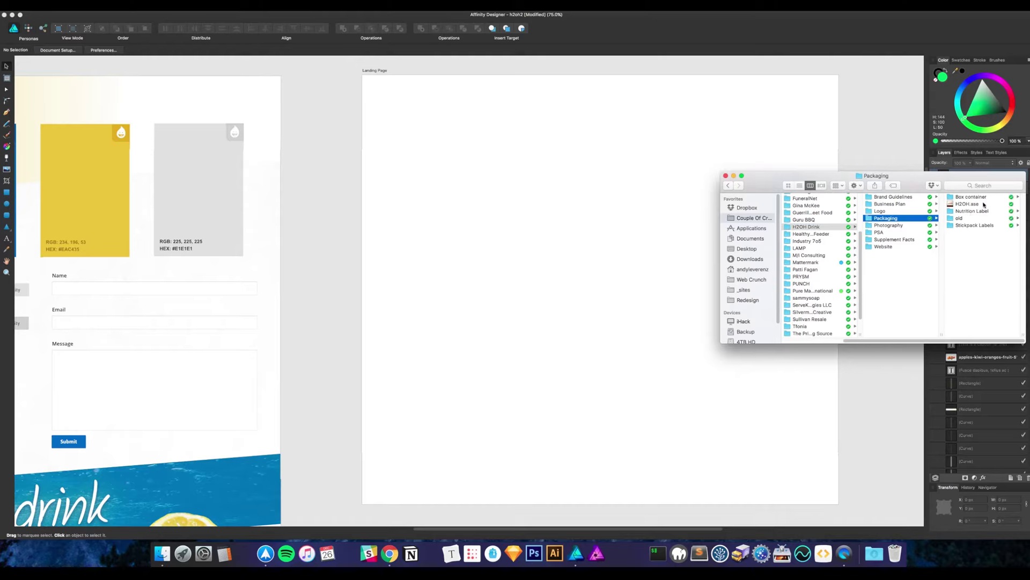
{"action": "left_click", "coordinate": [982, 198]}
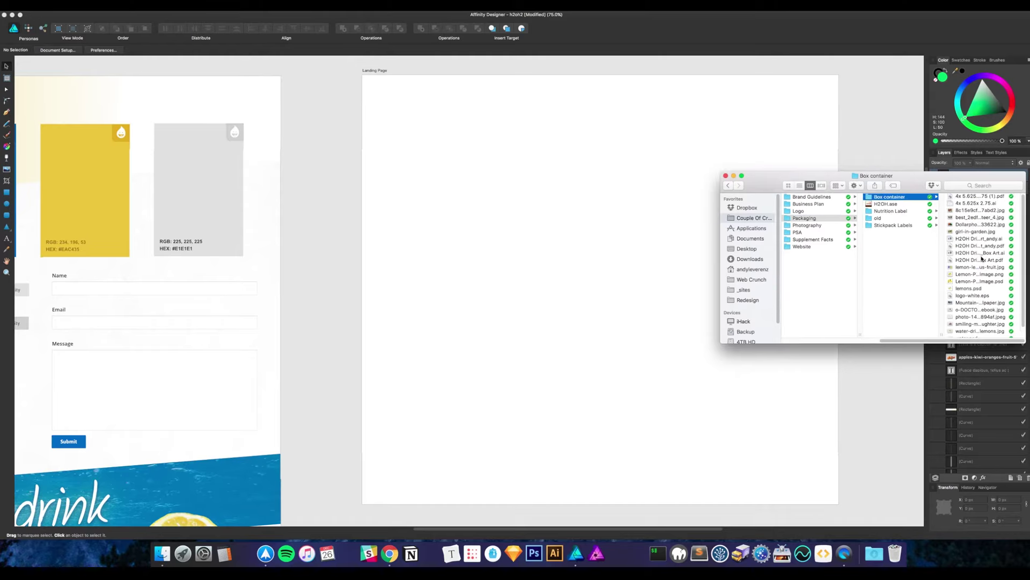
Preview lemons.psd from the Box container folder and place it on the Landing Page artboard
{"action": "scroll", "coordinate": [981, 269], "scroll_direction": "down", "scroll_amount": 1}
{"action": "left_click", "coordinate": [975, 286]}
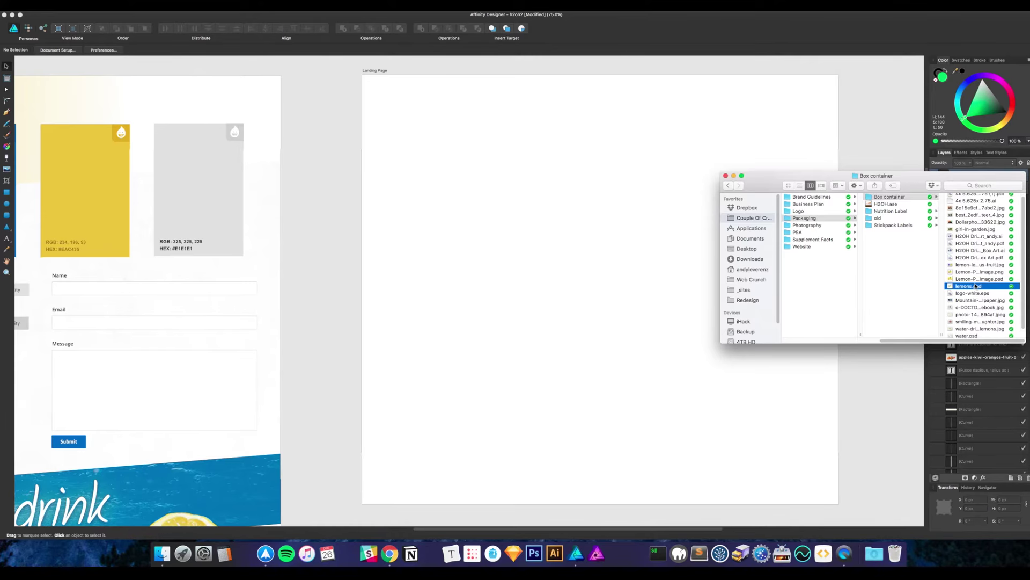
{"action": "key", "text": "space"}
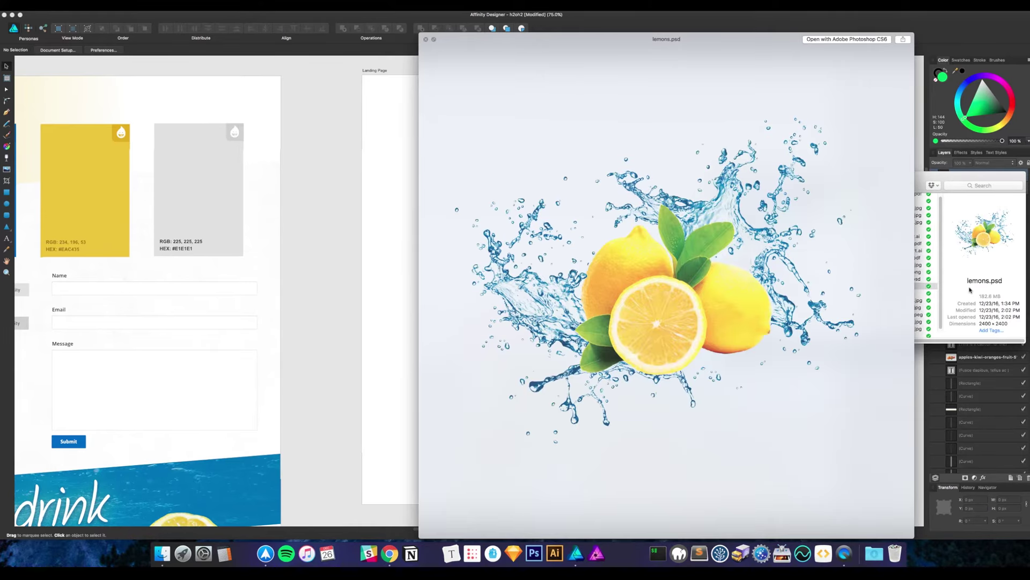
{"action": "key", "text": "space"}
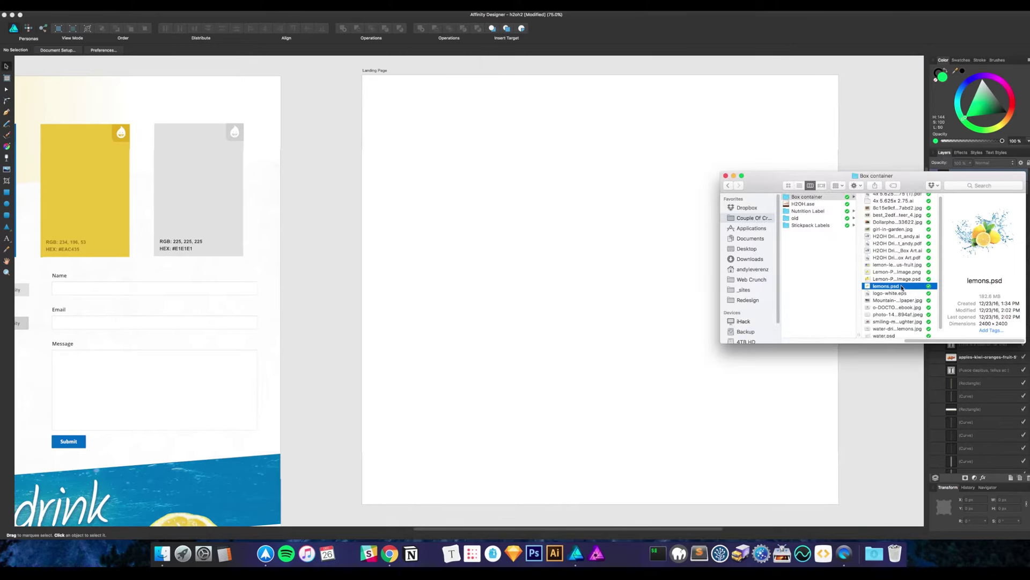
{"action": "left_click_drag", "start_coordinate": [894, 289], "coordinate": [527, 208]}
{"action": "left_click", "coordinate": [529, 208]}
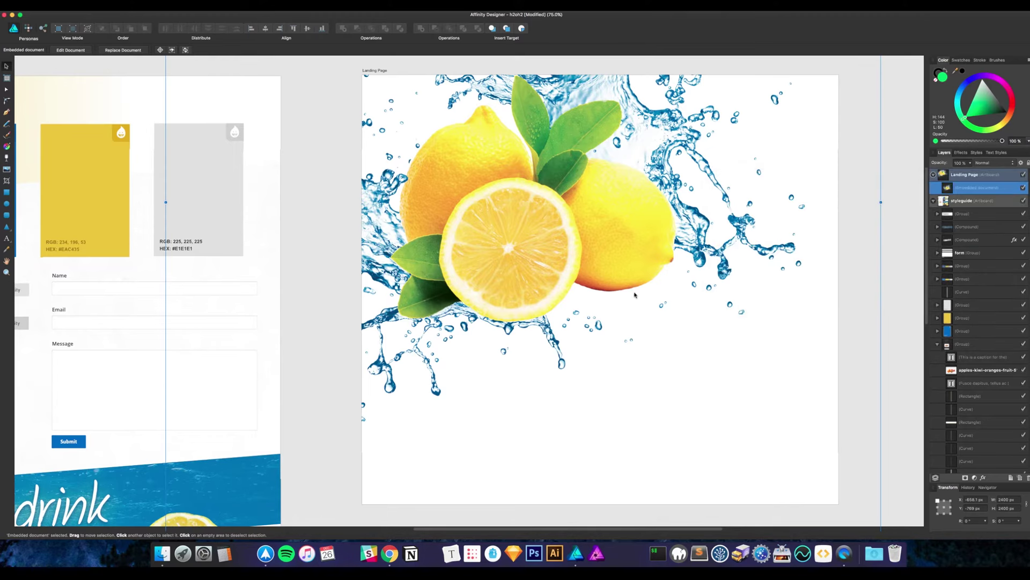
Move the placed lemon splash image down and to the right within the Landing Page artboard
{"action": "key", "text": "super+minus"}
{"action": "key", "text": "super+minus"}
{"action": "key", "text": "super+minus"}
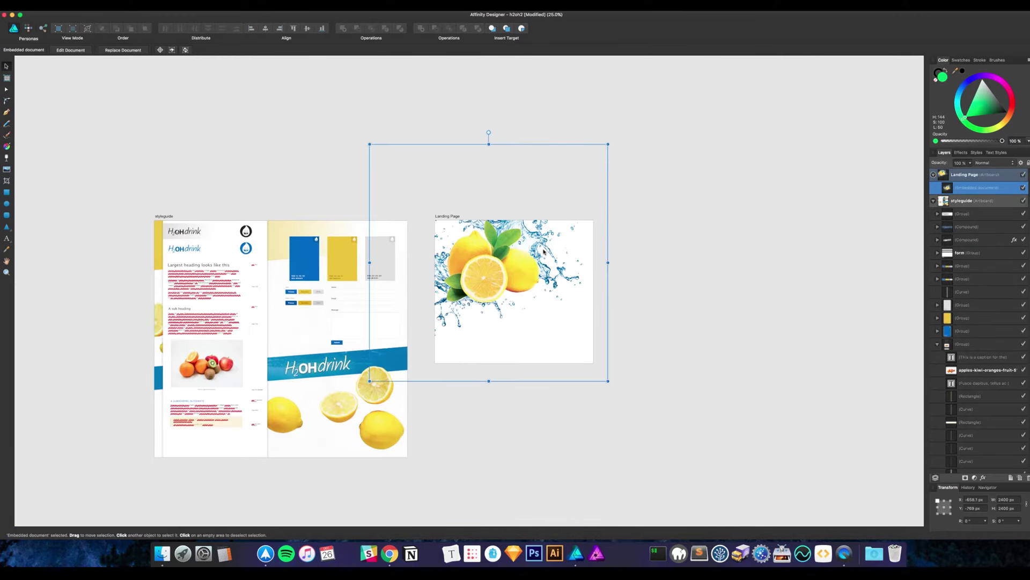
{"action": "left_click_drag", "start_coordinate": [527, 243], "coordinate": [572, 268]}
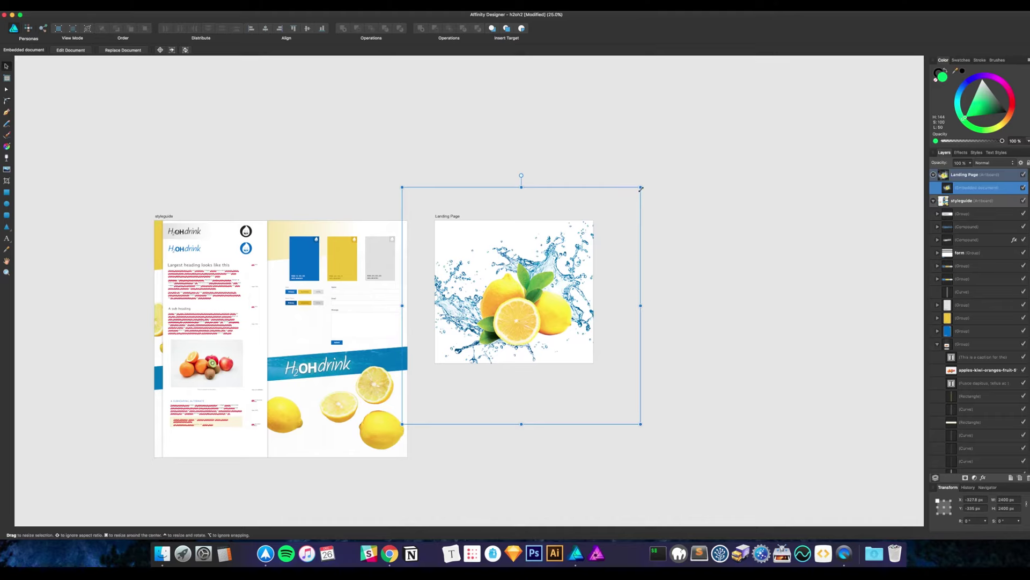
Scale the lemon splash image down to about 1254 px square and position it near the centre of the Landing Page artboard
{"action": "left_click_drag", "start_coordinate": [640, 188], "coordinate": [604, 214]}
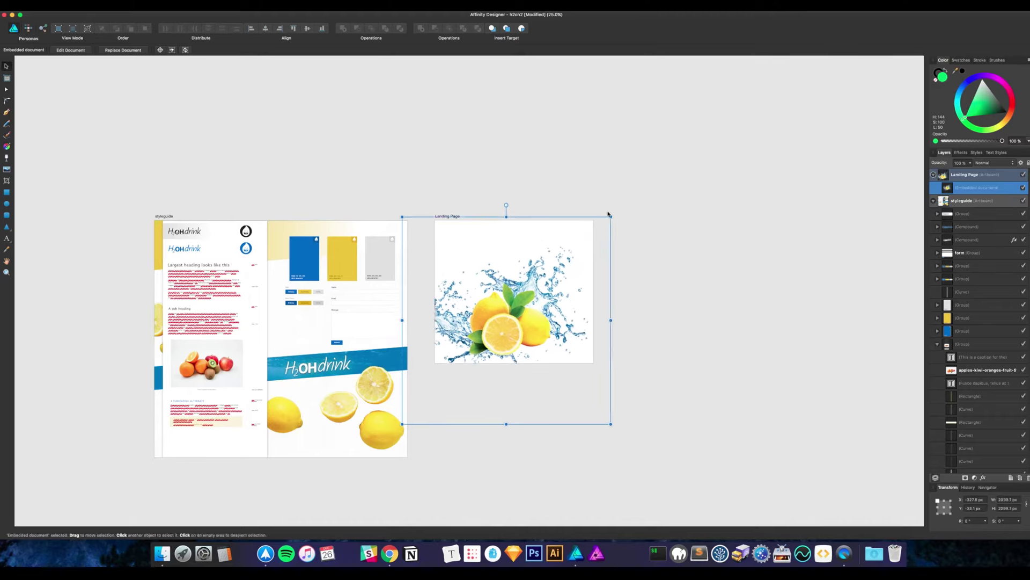
{"action": "key", "text": "super+z"}
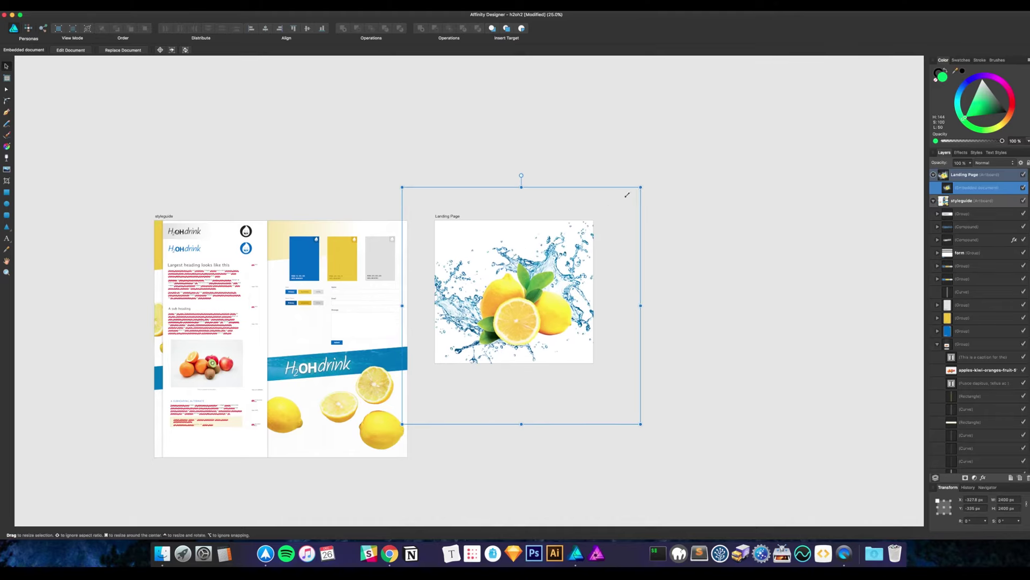
{"action": "left_click_drag", "start_coordinate": [640, 189], "coordinate": [516, 293]}
{"action": "left_click_drag", "start_coordinate": [496, 342], "coordinate": [544, 273]}
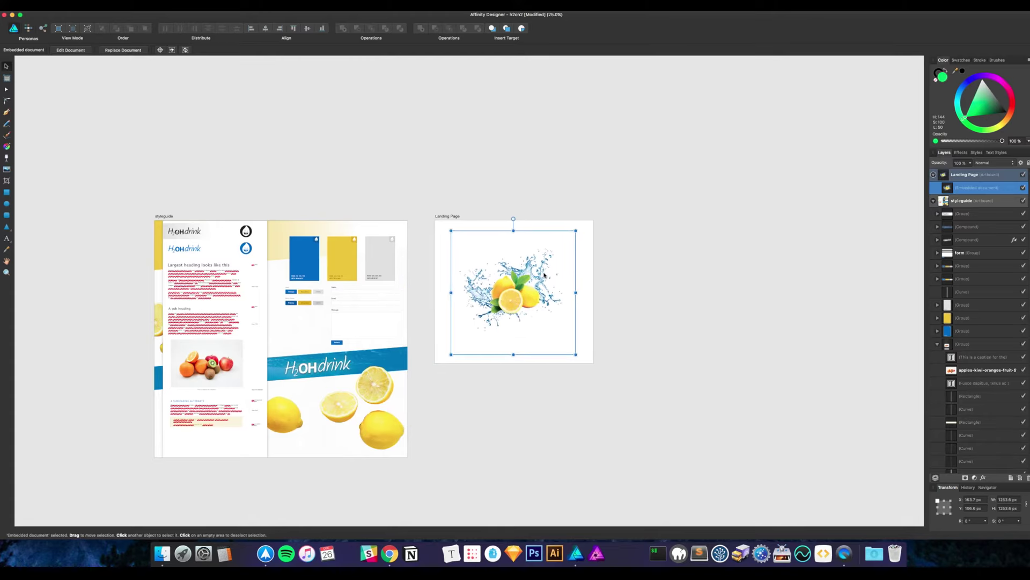
Examine the style guide's colour swatches alongside the lemon splash artwork on the Landing Page artboard
{"action": "key", "text": "super+equal"}
{"action": "key", "text": "super+equal"}
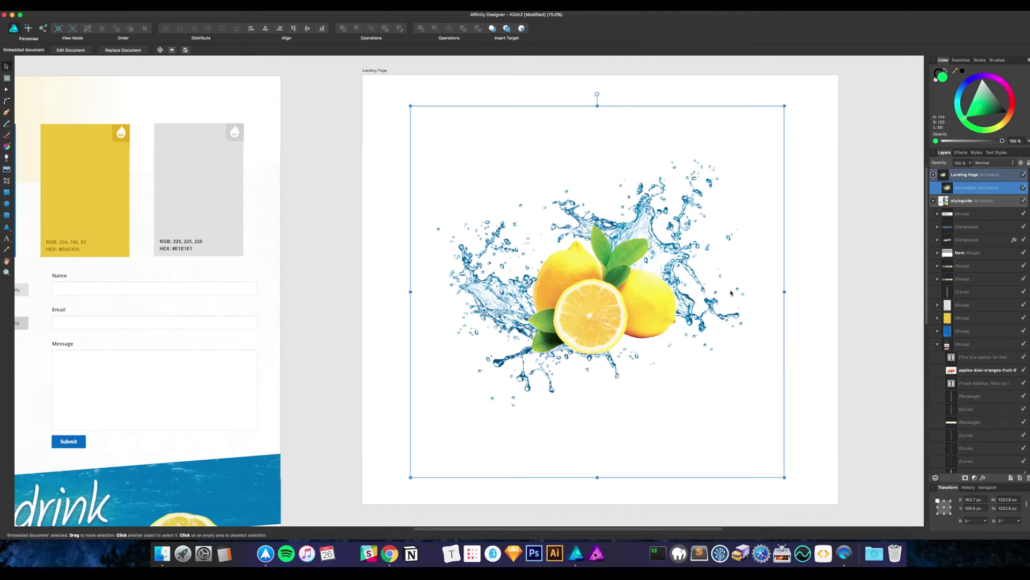
{"action": "left_click", "coordinate": [824, 241]}
{"action": "scroll", "coordinate": [805, 202], "scroll_direction": "right", "scroll_amount": 3}
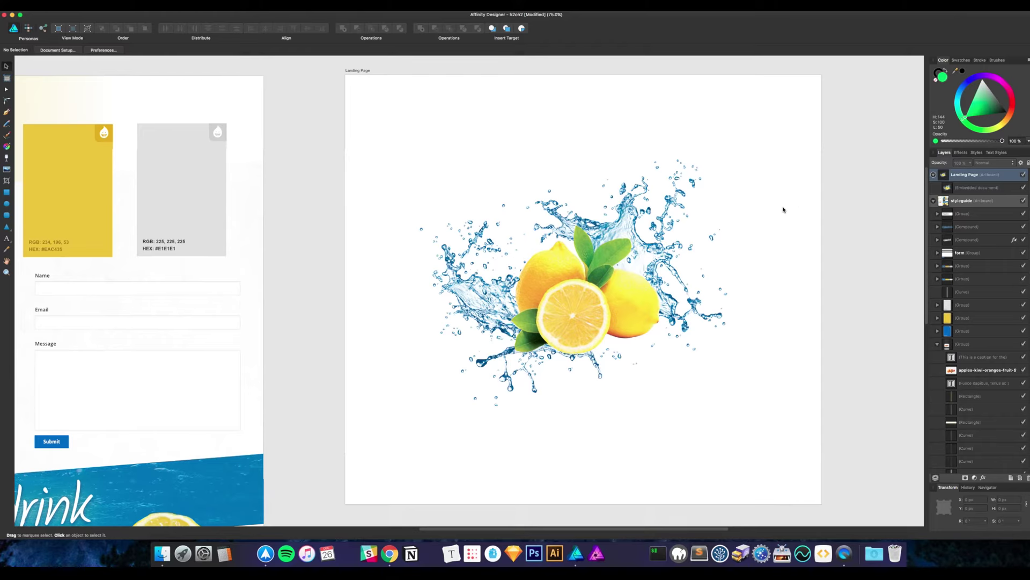
{"action": "key", "text": "space"}
{"action": "left_click_drag", "start_coordinate": [416, 345], "coordinate": [511, 303]}
{"action": "left_click_drag", "start_coordinate": [446, 260], "coordinate": [505, 312]}
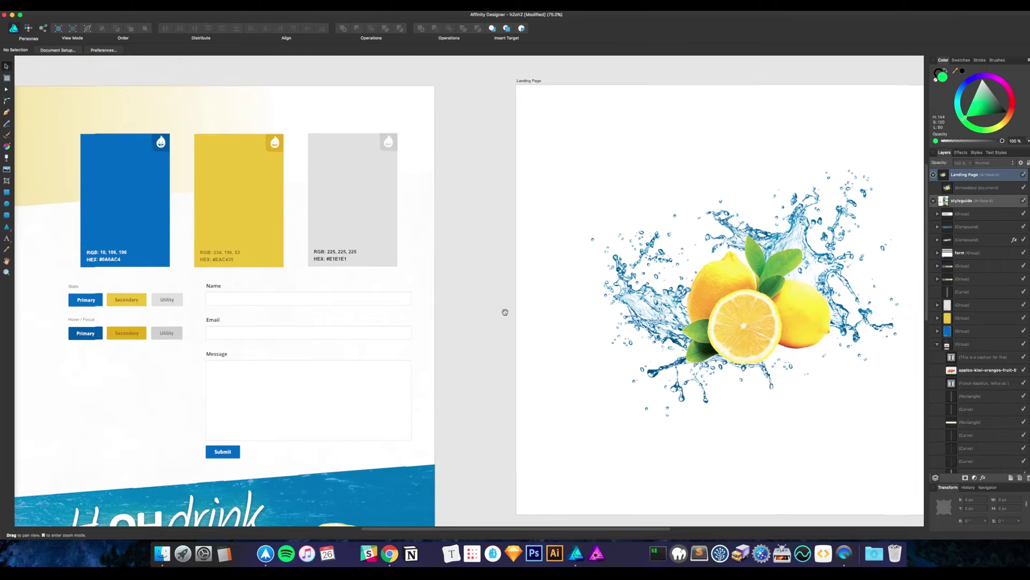
{"action": "left_click_drag", "start_coordinate": [489, 239], "coordinate": [511, 255]}
{"action": "left_click", "coordinate": [396, 233]}
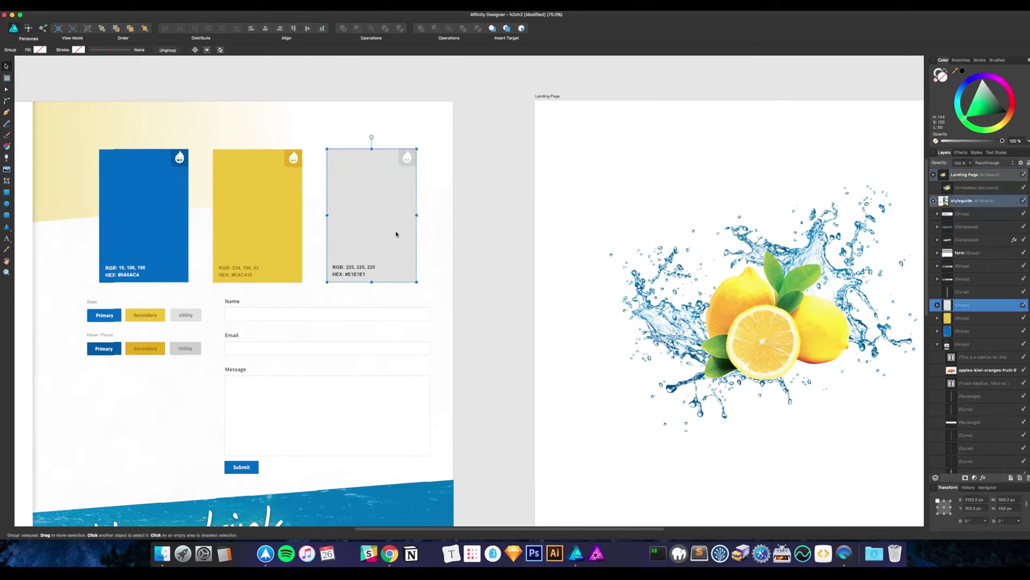
{"action": "left_click", "coordinate": [266, 224]}
{"action": "left_click", "coordinate": [602, 195]}
{"action": "key", "text": "space"}
{"action": "left_click_drag", "start_coordinate": [603, 195], "coordinate": [368, 172]}
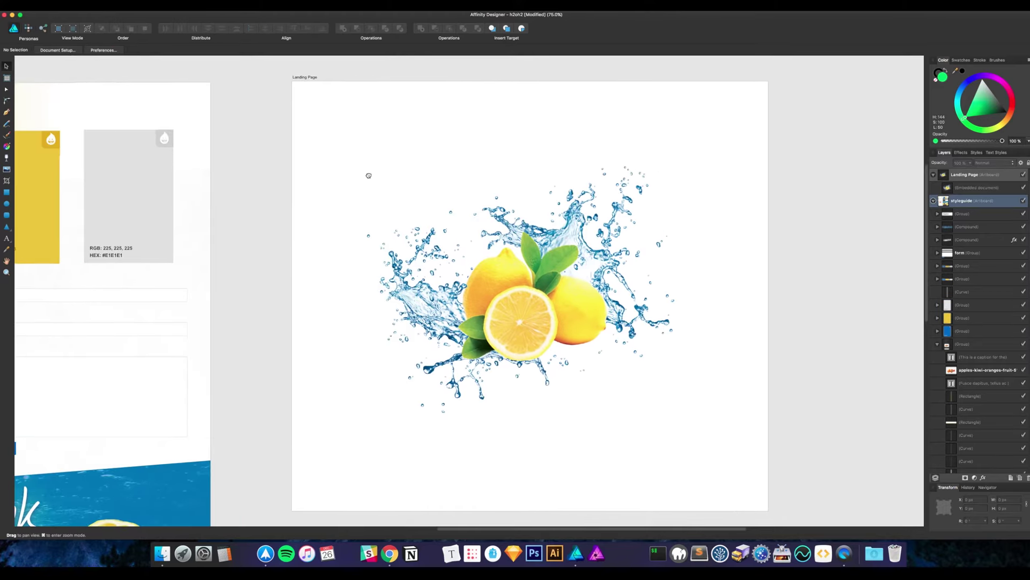
Move the lemon splash image down the Landing Page artboard to about X 174 px, Y 175 px
{"action": "left_click", "coordinate": [529, 270]}
{"action": "left_click_drag", "start_coordinate": [562, 251], "coordinate": [566, 271]}
{"action": "left_click", "coordinate": [731, 216]}
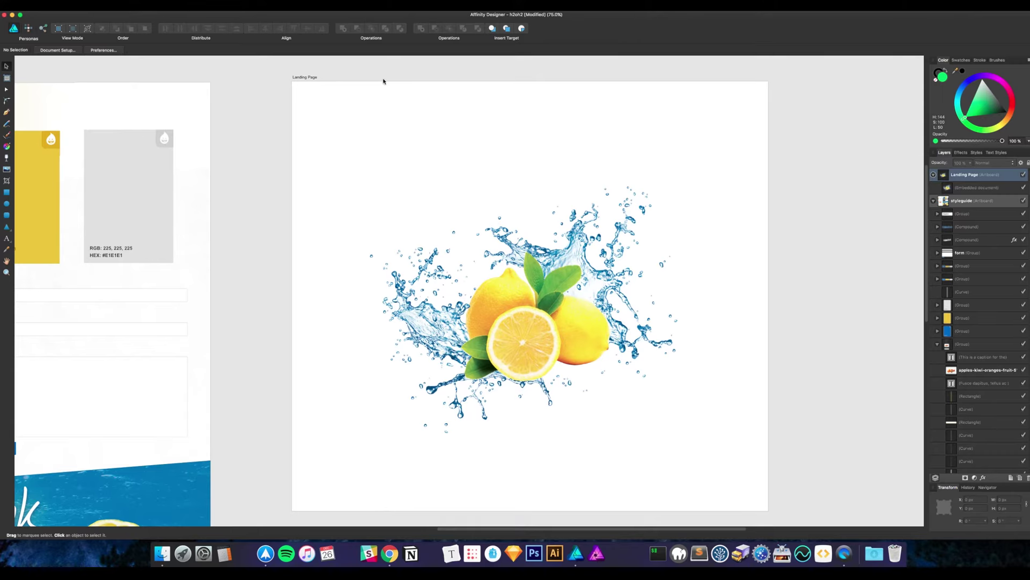
Extend the Landing Page artboard's bottom edge to make the artboard about 1963 px high
{"action": "left_click", "coordinate": [317, 77]}
{"action": "scroll", "coordinate": [513, 304], "scroll_direction": "down", "scroll_amount": 10}
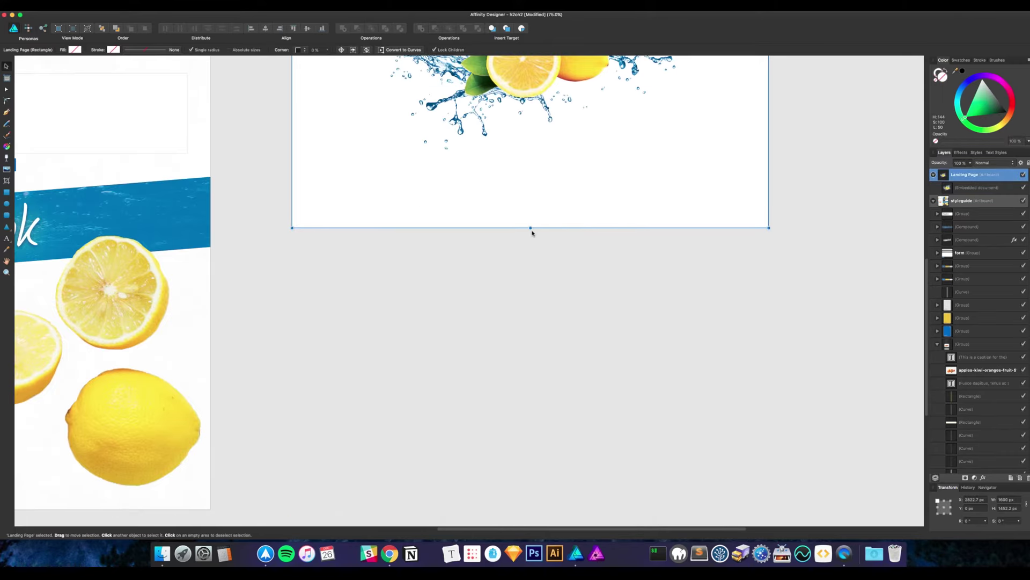
{"action": "left_click_drag", "start_coordinate": [531, 228], "coordinate": [529, 378]}
{"action": "left_click", "coordinate": [805, 159]}
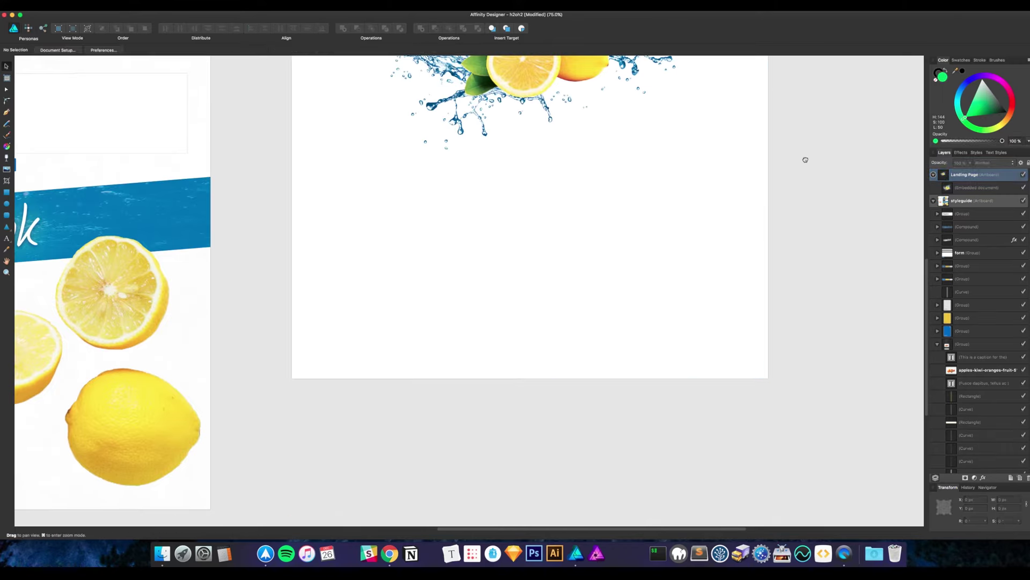
{"action": "left_click_drag", "start_coordinate": [805, 160], "coordinate": [784, 390]}
{"action": "left_click_drag", "start_coordinate": [283, 223], "coordinate": [325, 241]}
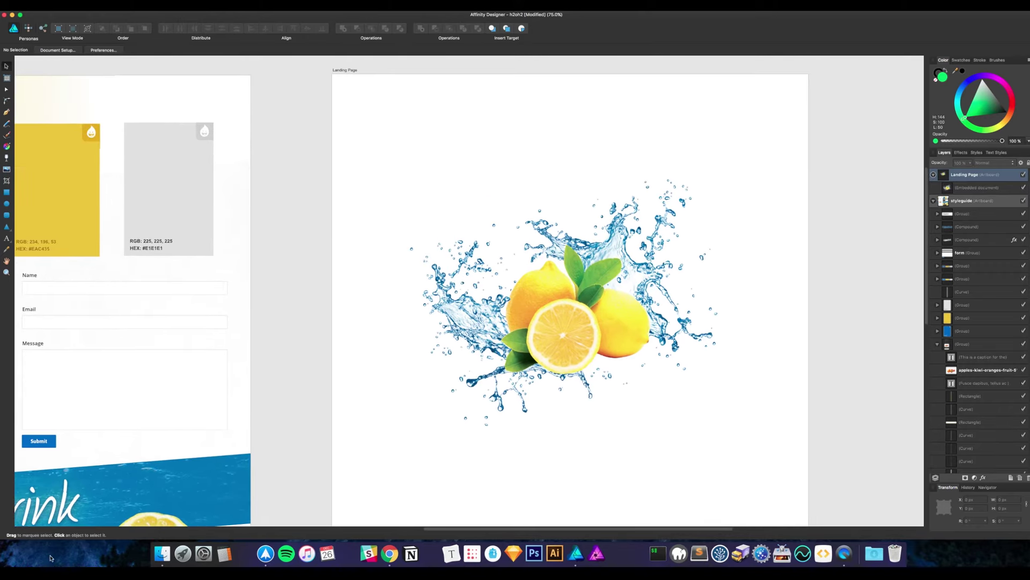
Switch to Finder and preview the 4.8 MB H2OH Drink Box Art PDF from the Box container folder to review the packaging design
{"action": "left_click", "coordinate": [161, 553]}
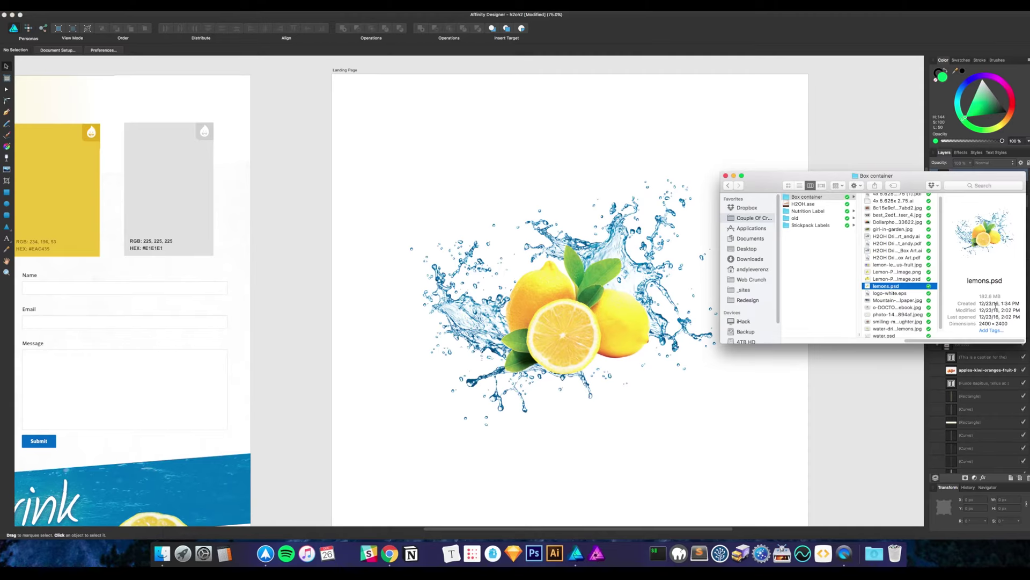
{"action": "left_click", "coordinate": [921, 258]}
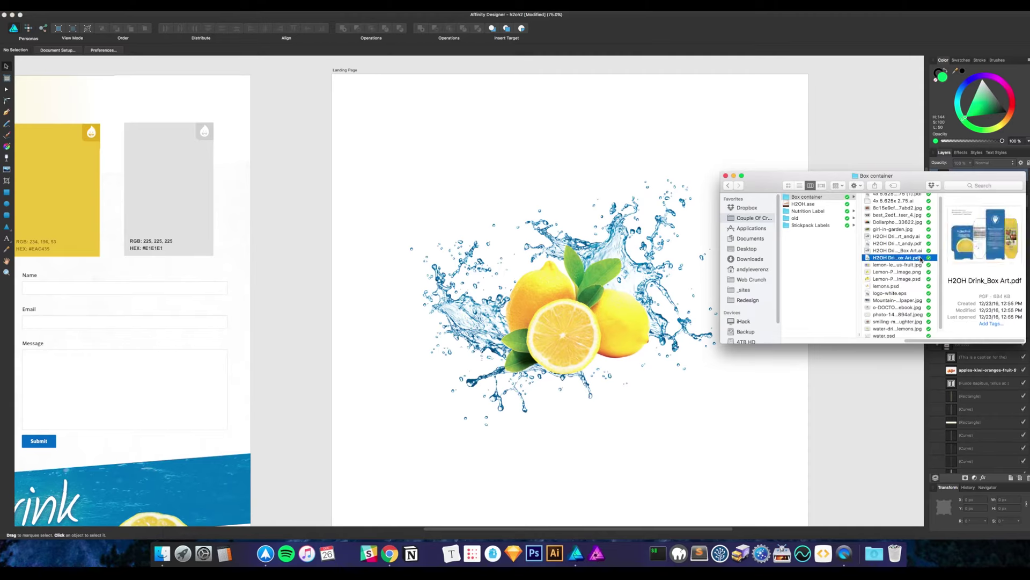
{"action": "key", "text": "Up"}
{"action": "key", "text": "Up"}
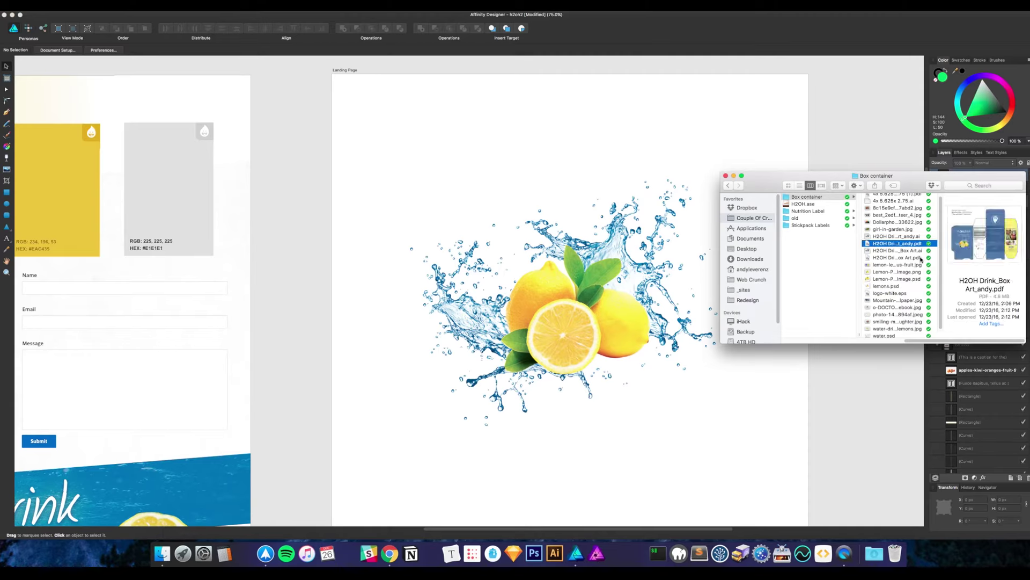
{"action": "key", "text": "space"}
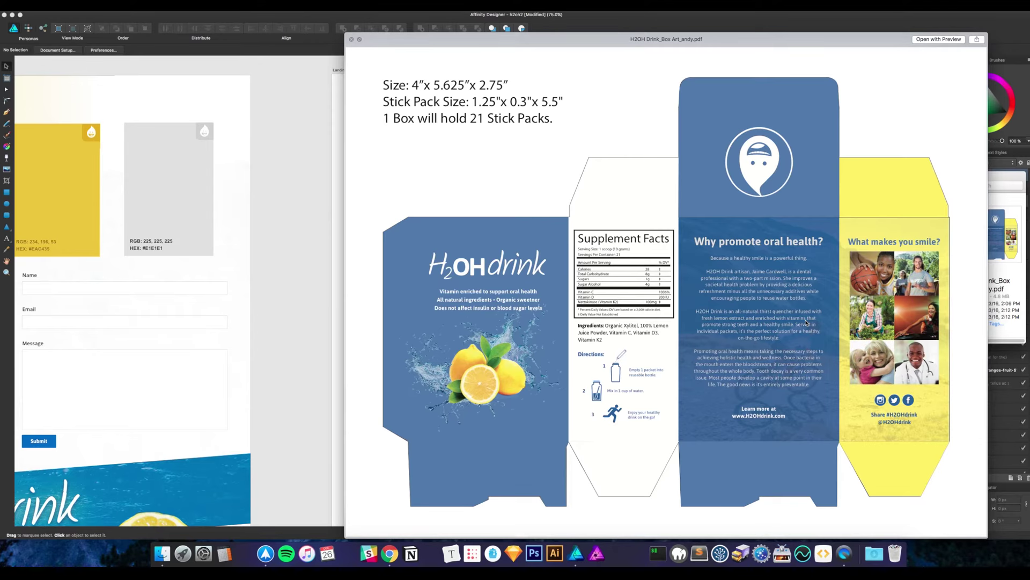
{"action": "key", "text": "space"}
{"action": "left_click", "coordinate": [711, 171]}
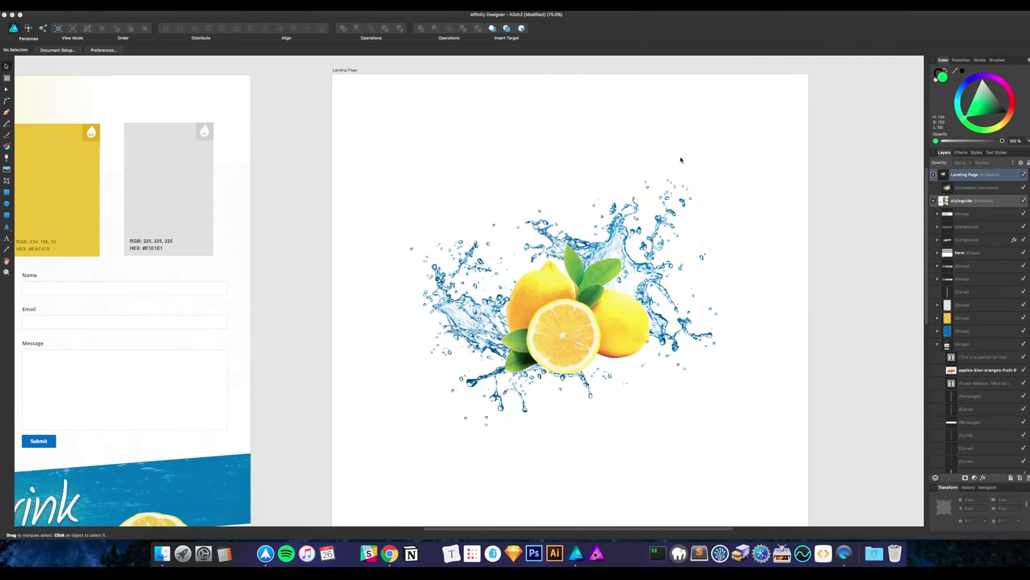
Scale the lemon splash image down slightly, keeping it horizontally near the centre of the Landing Page artboard
{"action": "left_click_drag", "start_coordinate": [704, 173], "coordinate": [702, 178]}
{"action": "left_click", "coordinate": [701, 178]}
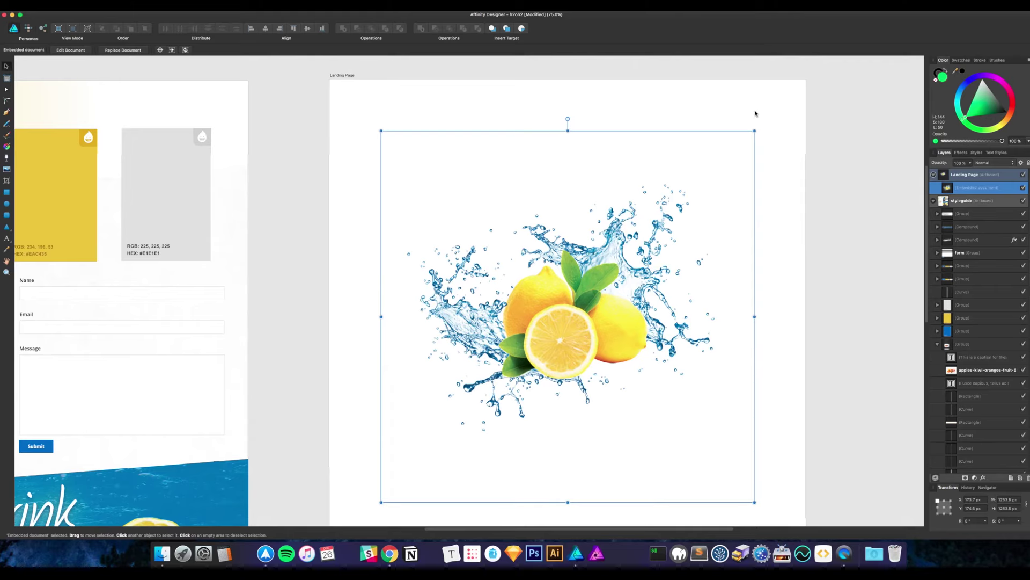
{"action": "left_click_drag", "start_coordinate": [756, 131], "coordinate": [693, 186]}
{"action": "left_click_drag", "start_coordinate": [694, 275], "coordinate": [798, 253]}
{"action": "left_click", "coordinate": [746, 214]}
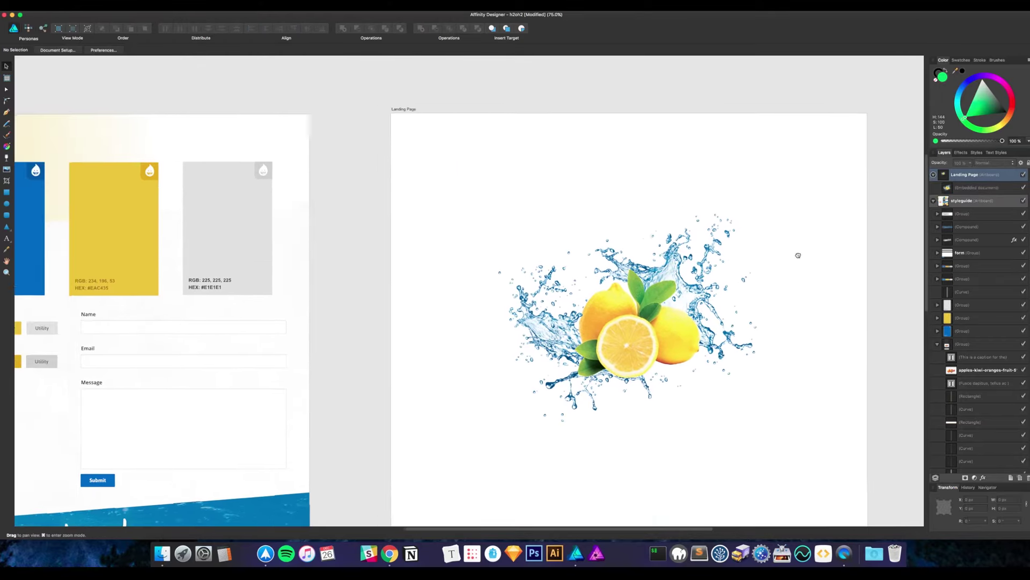
{"action": "left_click_drag", "start_coordinate": [632, 181], "coordinate": [598, 186]}
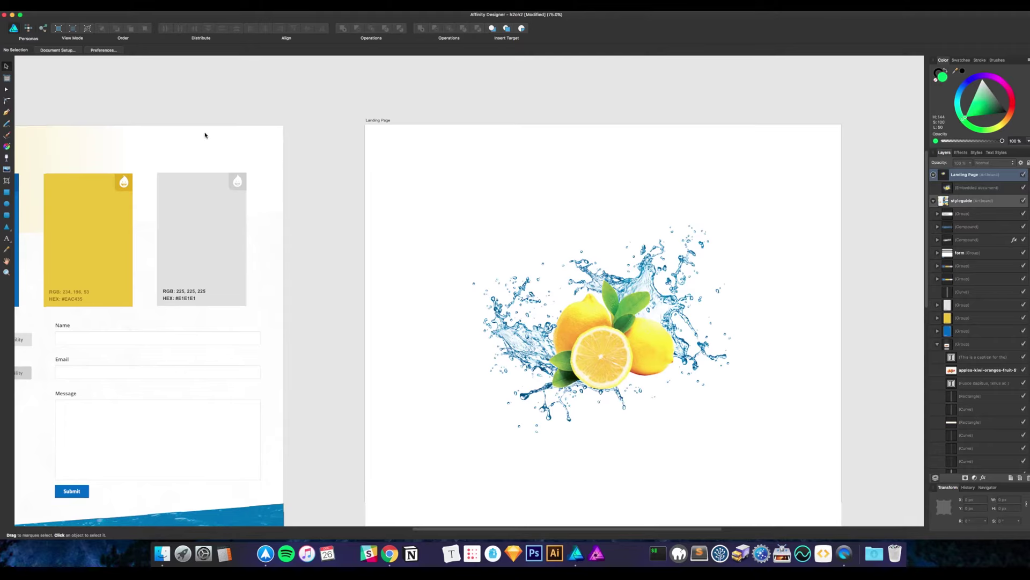
Copy the blue H2OH drink logo from the style guide and place it in the Landing Page artboard's upper-left area
{"action": "left_click_drag", "start_coordinate": [267, 106], "coordinate": [510, 117]}
{"action": "left_click_drag", "start_coordinate": [347, 129], "coordinate": [558, 125]}
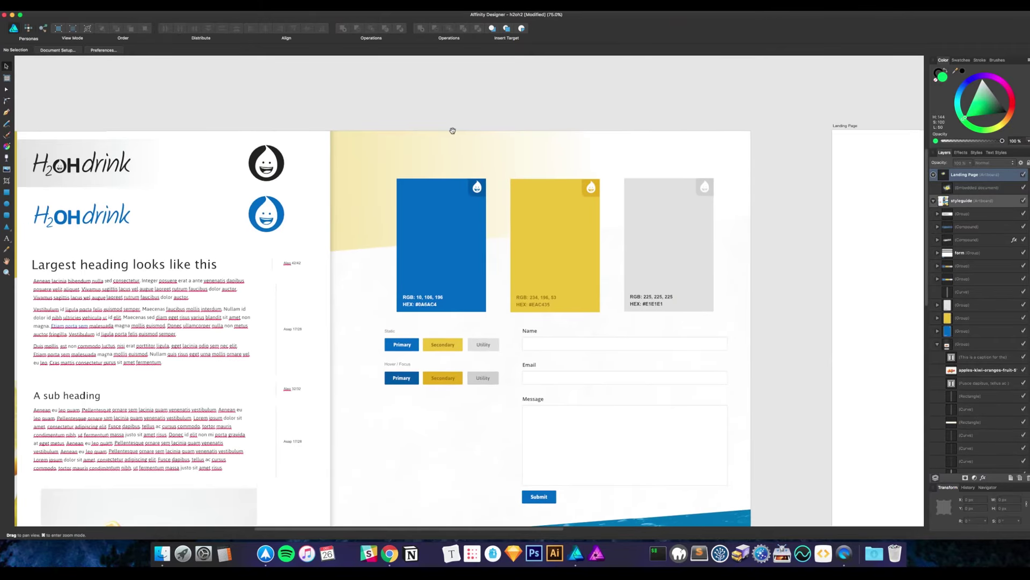
{"action": "left_click_drag", "start_coordinate": [453, 131], "coordinate": [621, 125]}
{"action": "left_click", "coordinate": [262, 216]}
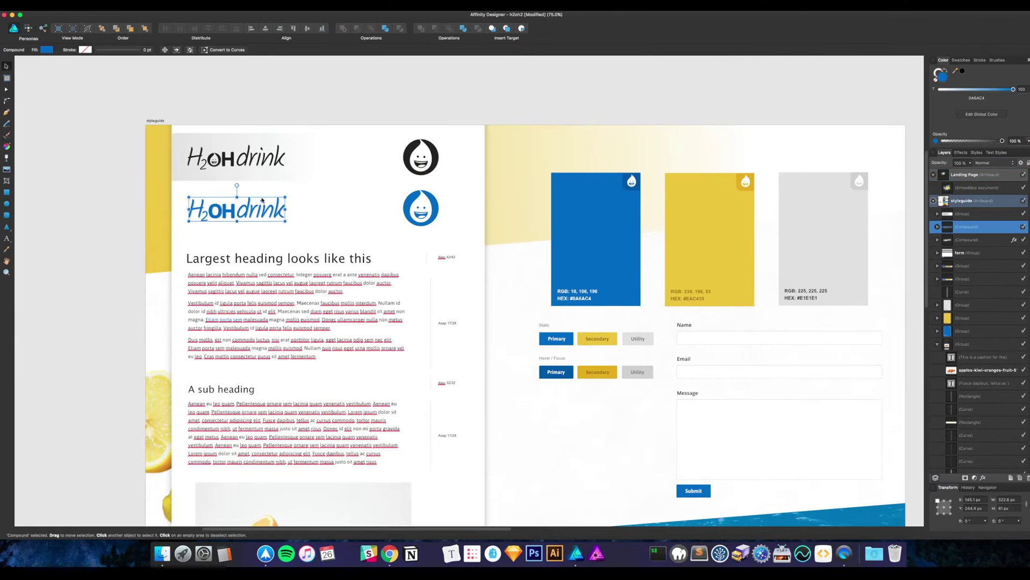
{"action": "scroll", "coordinate": [536, 204], "scroll_direction": "right", "scroll_amount": 10}
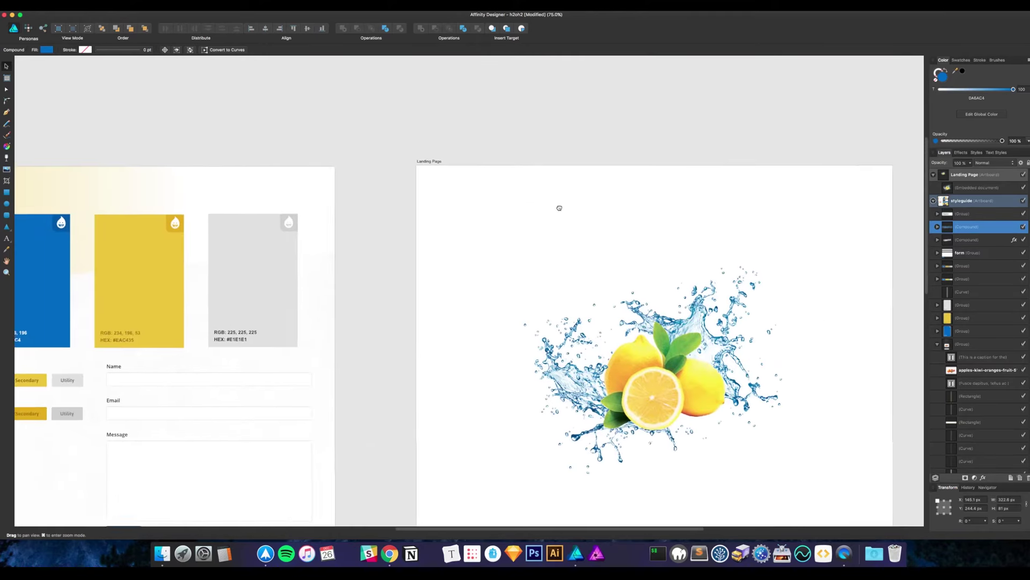
{"action": "left_click", "coordinate": [434, 164]}
{"action": "key", "text": "ctrl+v"}
{"action": "left_click_drag", "start_coordinate": [678, 257], "coordinate": [535, 215]}
{"action": "left_click", "coordinate": [731, 102]}
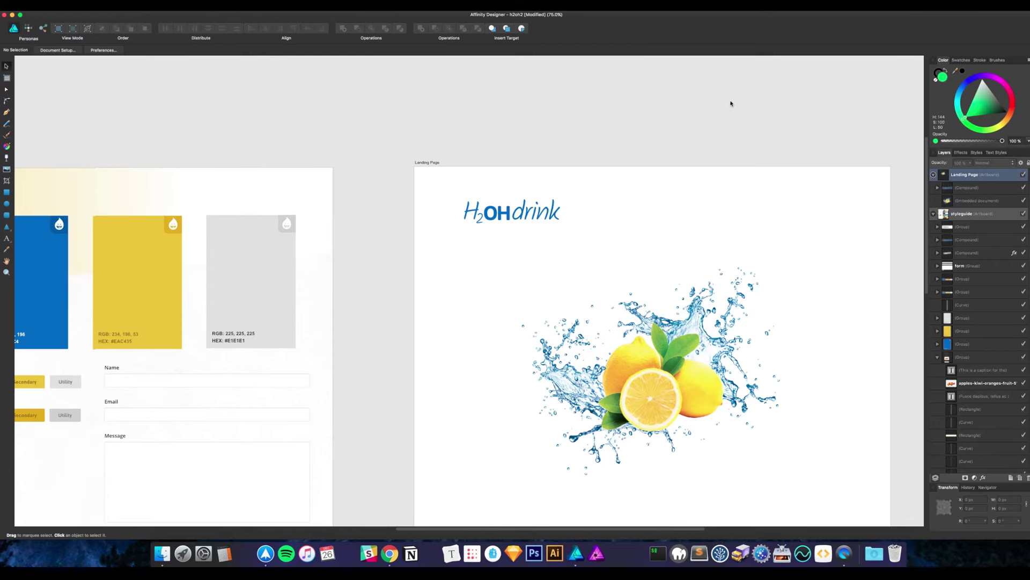
Move the lemon splash image up slightly, closer to the logo on the Landing Page artboard
{"action": "left_click_drag", "start_coordinate": [734, 102], "coordinate": [684, 76]}
{"action": "scroll", "coordinate": [751, 107], "scroll_direction": "down", "scroll_amount": 2}
{"action": "scroll", "coordinate": [751, 107], "scroll_direction": "right", "scroll_amount": 3}
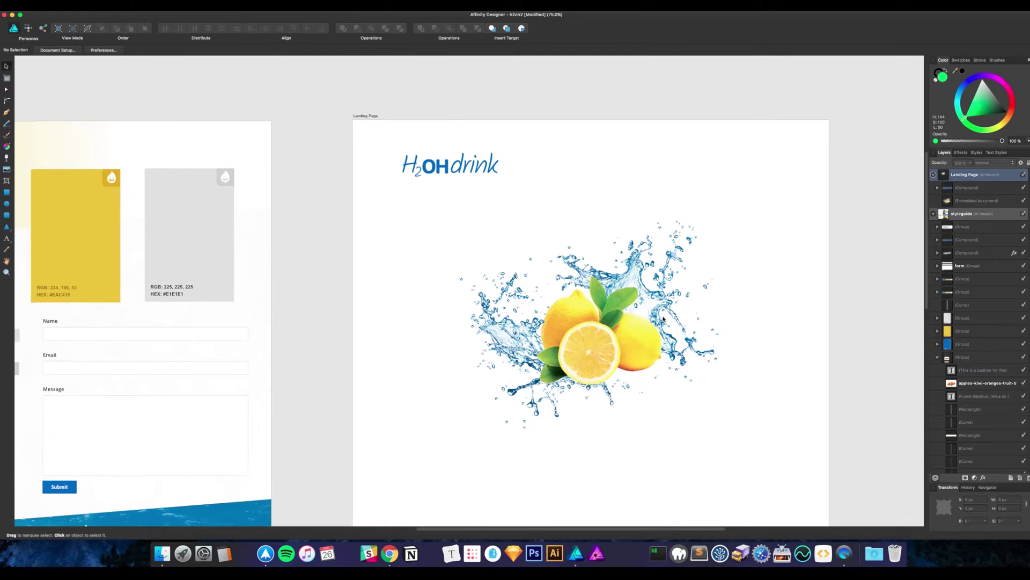
{"action": "left_click", "coordinate": [662, 295]}
{"action": "left_click", "coordinate": [627, 148]}
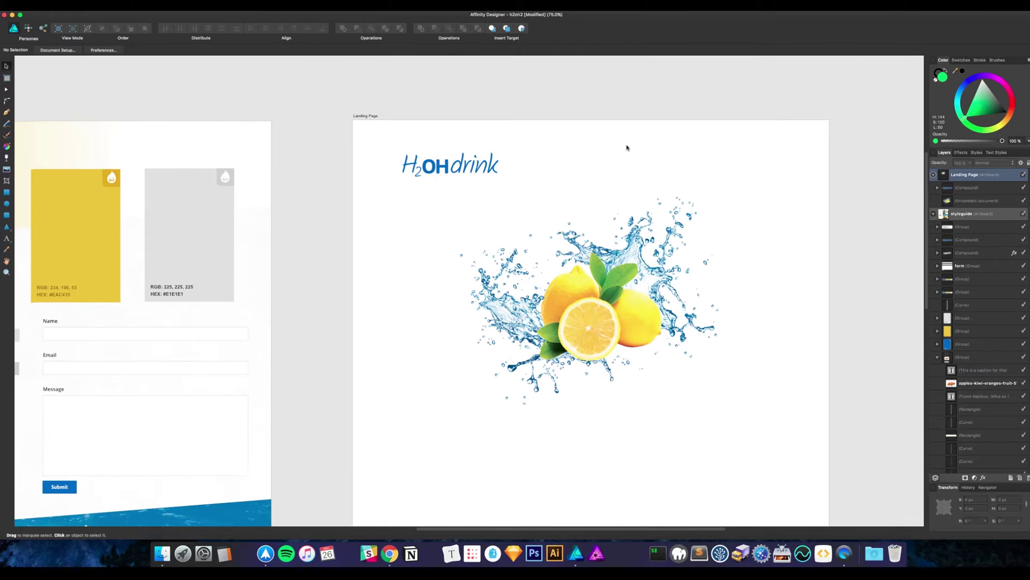
Draw a rectangle about 1640 by 1000 px from the Landing Page artboard's top-left corner, spanning its full width
{"action": "left_click", "coordinate": [362, 115]}
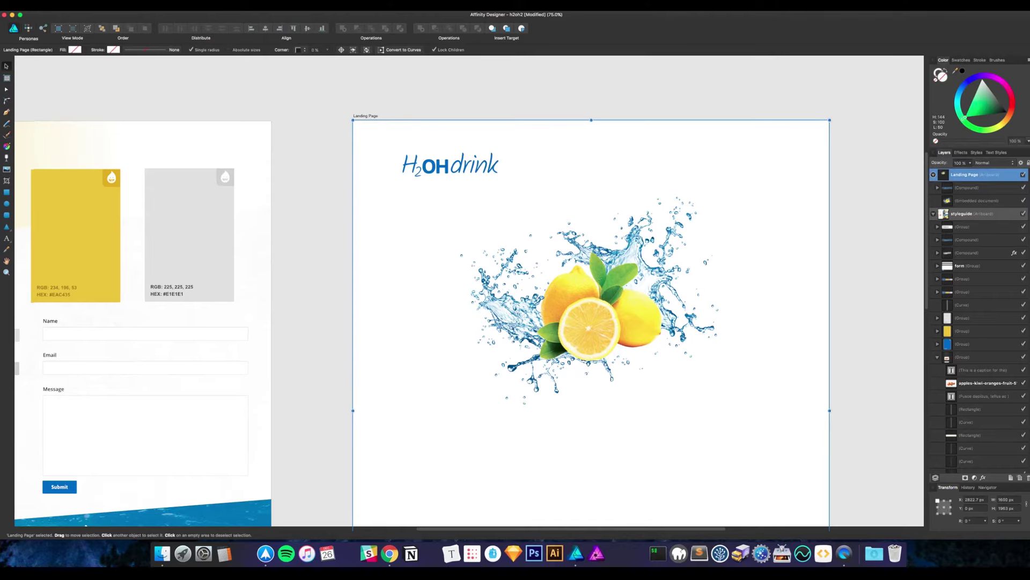
{"action": "left_click", "coordinate": [996, 213]}
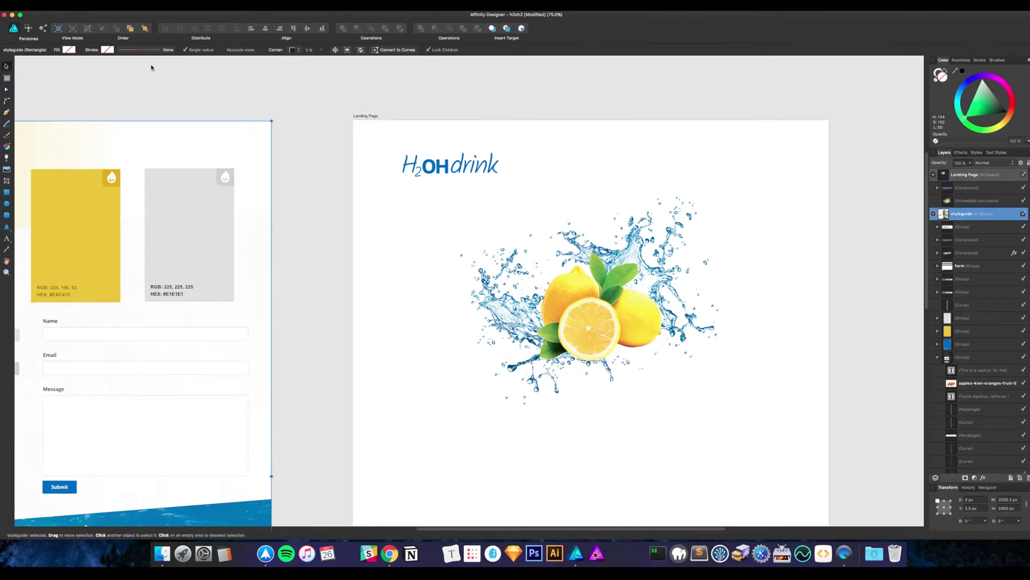
{"action": "left_click", "coordinate": [7, 192]}
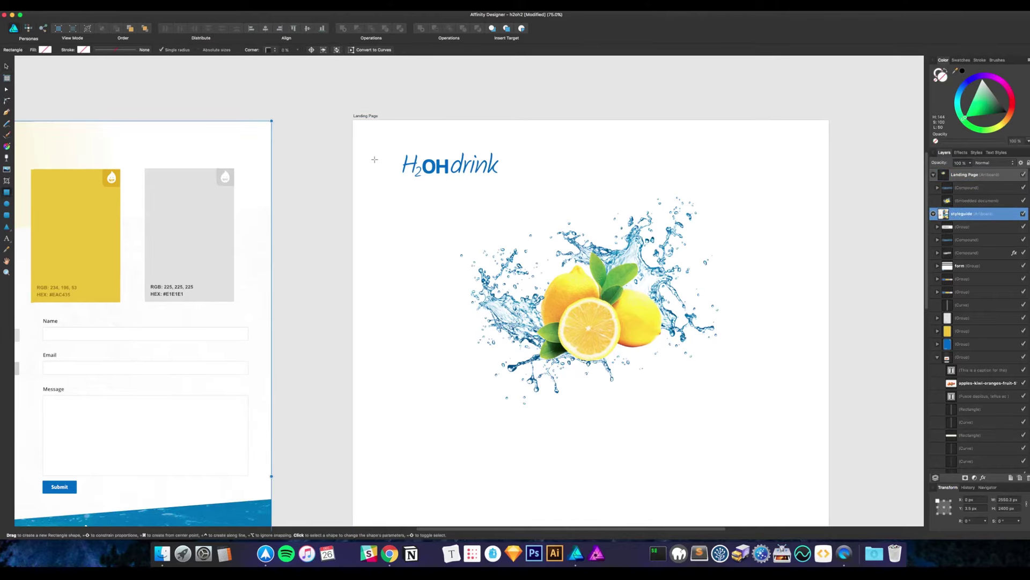
{"action": "left_click_drag", "start_coordinate": [352, 120], "coordinate": [840, 417]}
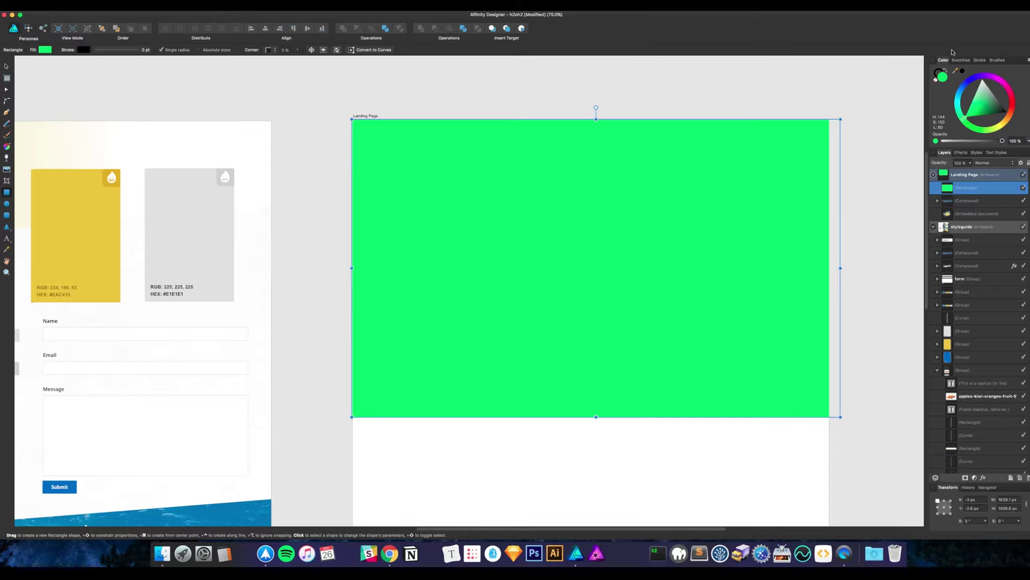
Fill the Landing Page rectangle with the primary blue #0A6AC4 sampled from the style guide's blue swatch
{"action": "left_click", "coordinate": [937, 81]}
{"action": "double_click", "coordinate": [941, 76]}
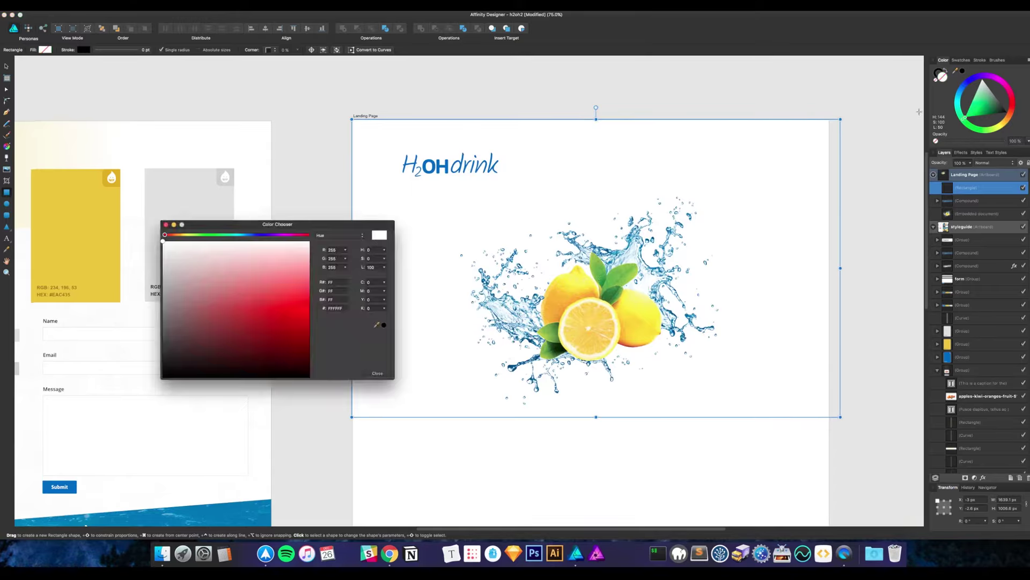
{"action": "scroll", "coordinate": [499, 247], "scroll_direction": "left", "scroll_amount": 10}
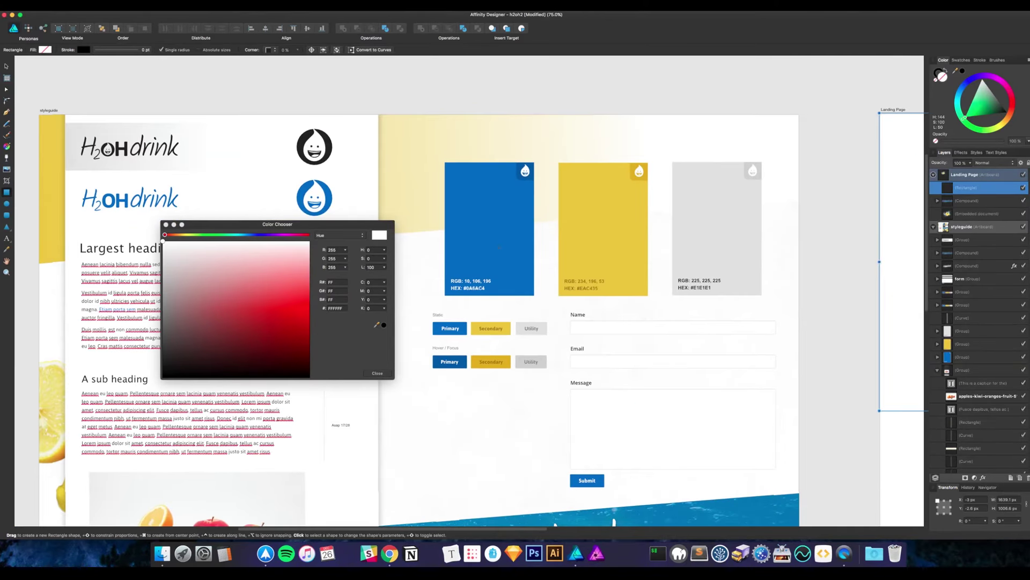
{"action": "left_click", "coordinate": [383, 325]}
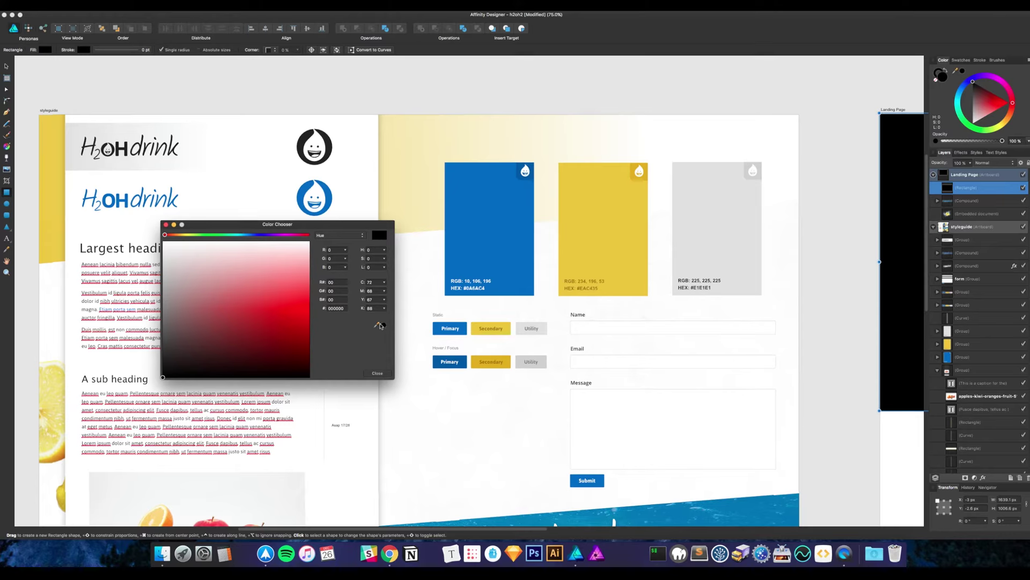
{"action": "left_click_drag", "start_coordinate": [383, 324], "coordinate": [492, 236]}
{"action": "left_click", "coordinate": [384, 326]}
{"action": "left_click", "coordinate": [381, 376]}
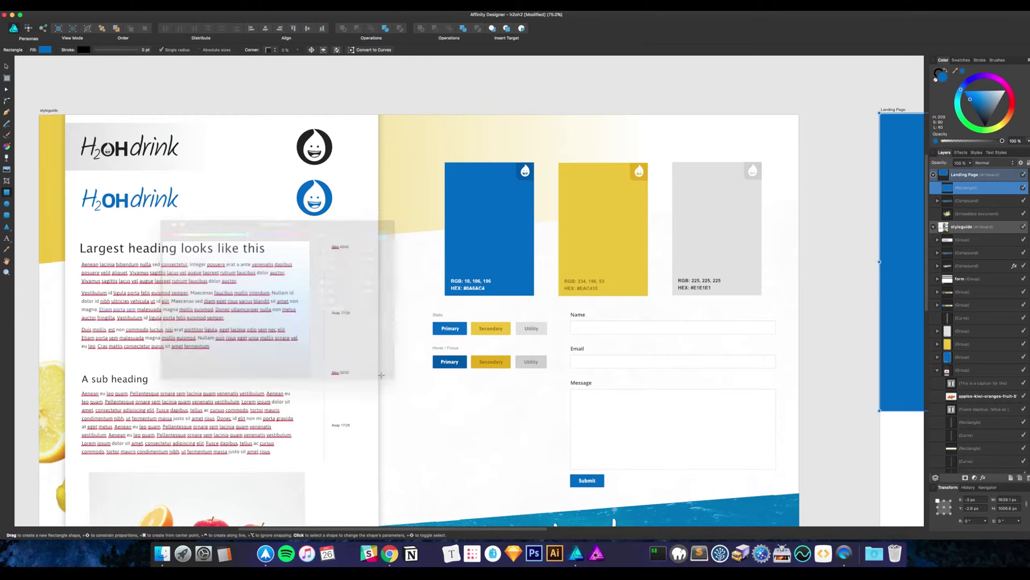
Send the blue rectangle behind the logo and the lemon splash image on the Landing Page artboard
{"action": "left_click", "coordinate": [695, 115]}
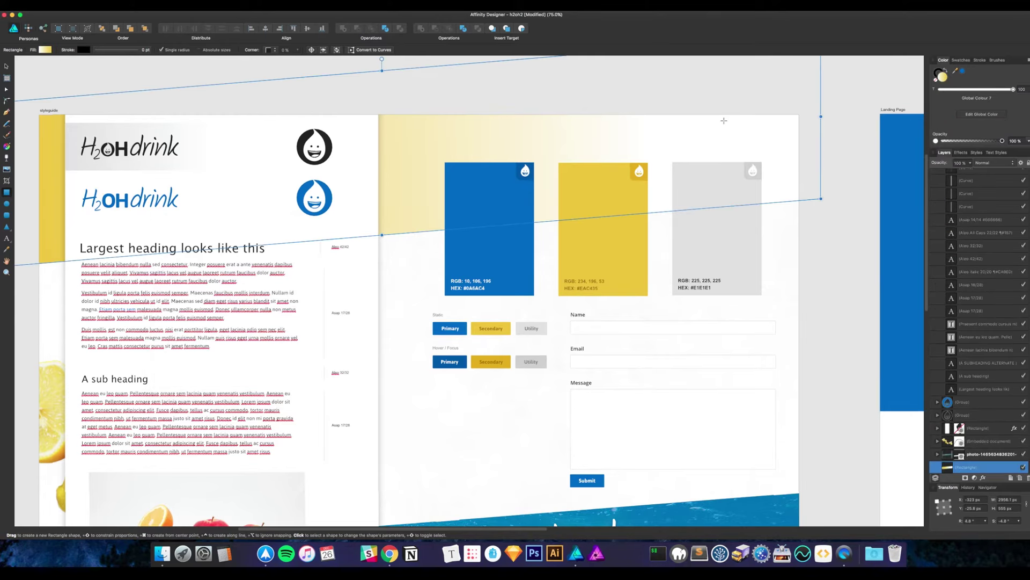
{"action": "left_click", "coordinate": [833, 98]}
{"action": "scroll", "coordinate": [496, 165], "scroll_direction": "right", "scroll_amount": 10}
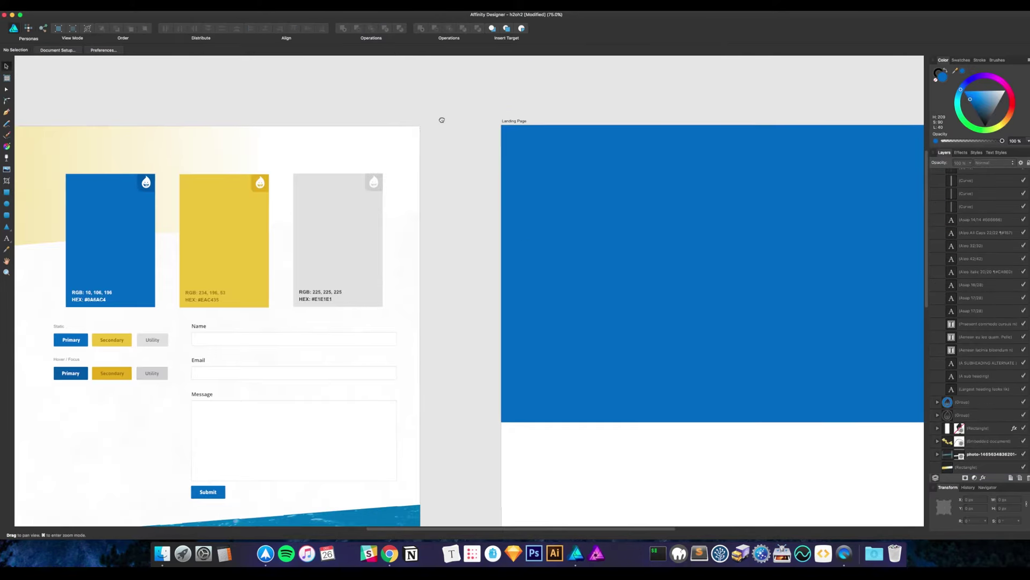
{"action": "left_click", "coordinate": [519, 190]}
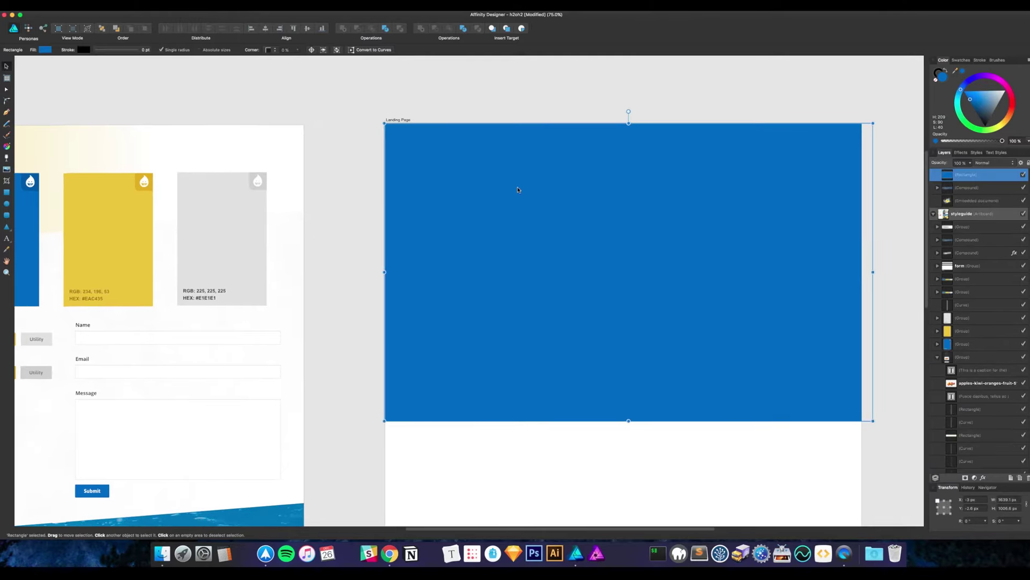
{"action": "key", "text": "super+bracketleft"}
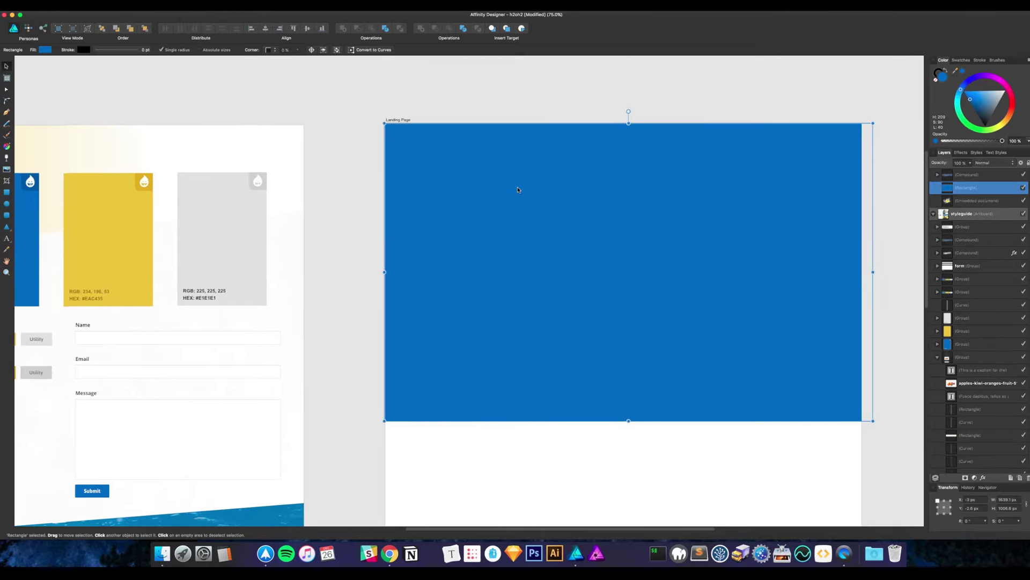
{"action": "key", "text": "super+bracketleft"}
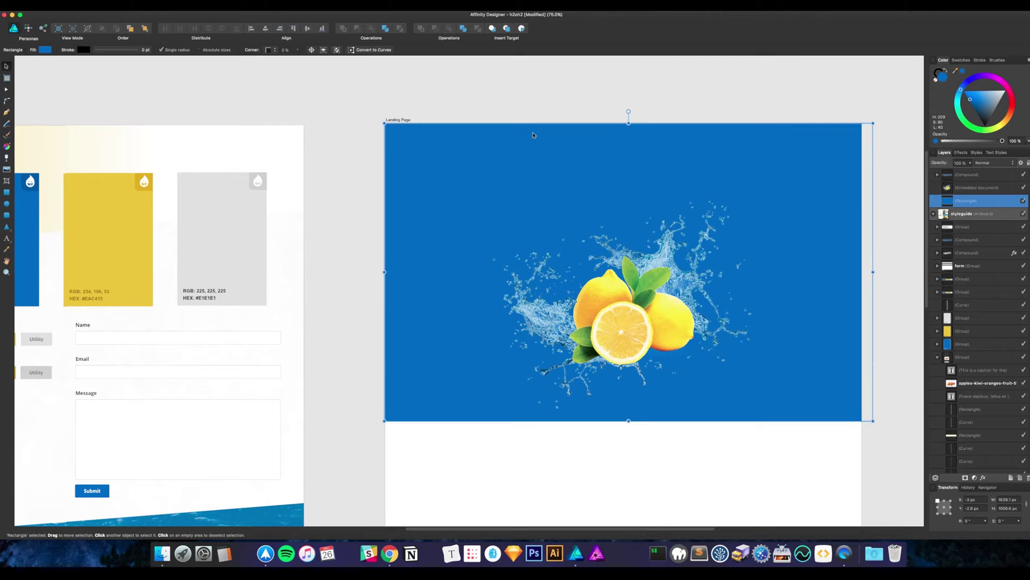
Turn the Landing Page logo white by lowering its blue fill's tint to 0
{"action": "left_click", "coordinate": [589, 96]}
{"action": "left_click", "coordinate": [510, 169]}
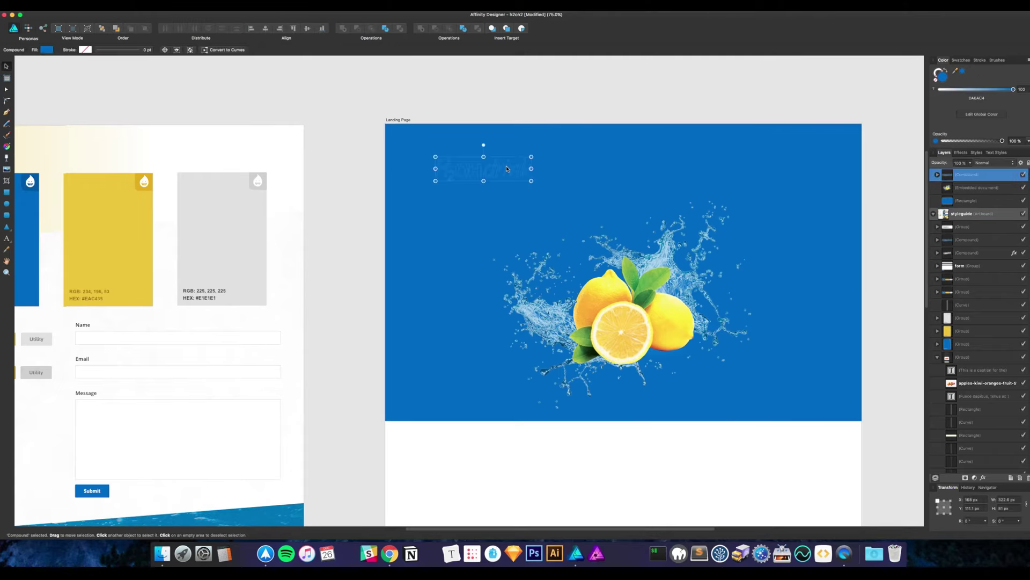
{"action": "left_click_drag", "start_coordinate": [972, 90], "coordinate": [914, 91]}
{"action": "left_click", "coordinate": [798, 82]}
{"action": "left_click_drag", "start_coordinate": [798, 83], "coordinate": [773, 84]}
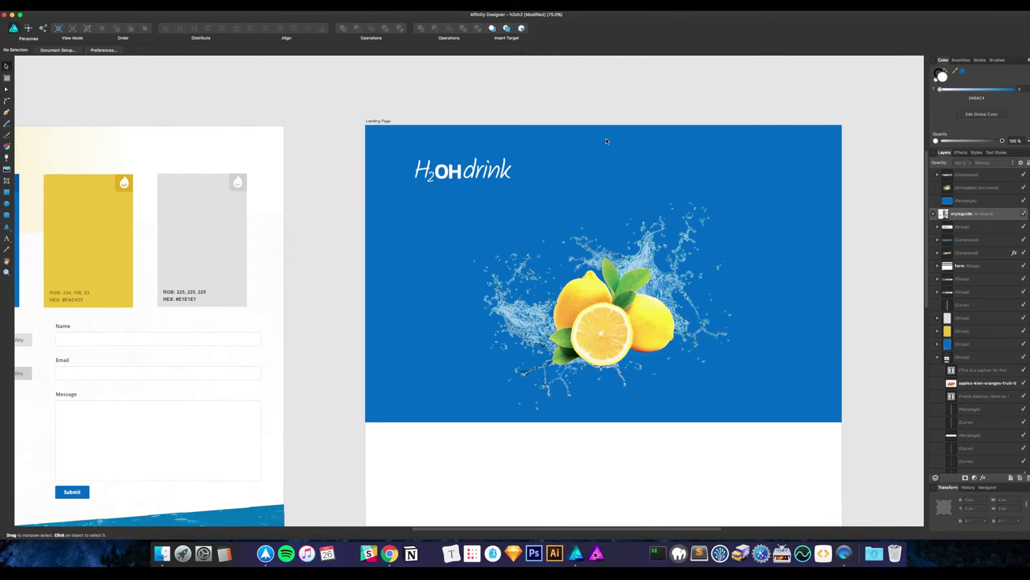
Scale the white logo down proportionally to about 285 px wide, keeping its upper-left corner in place
{"action": "left_click", "coordinate": [509, 174]}
{"action": "left_click_drag", "start_coordinate": [511, 181], "coordinate": [499, 178]}
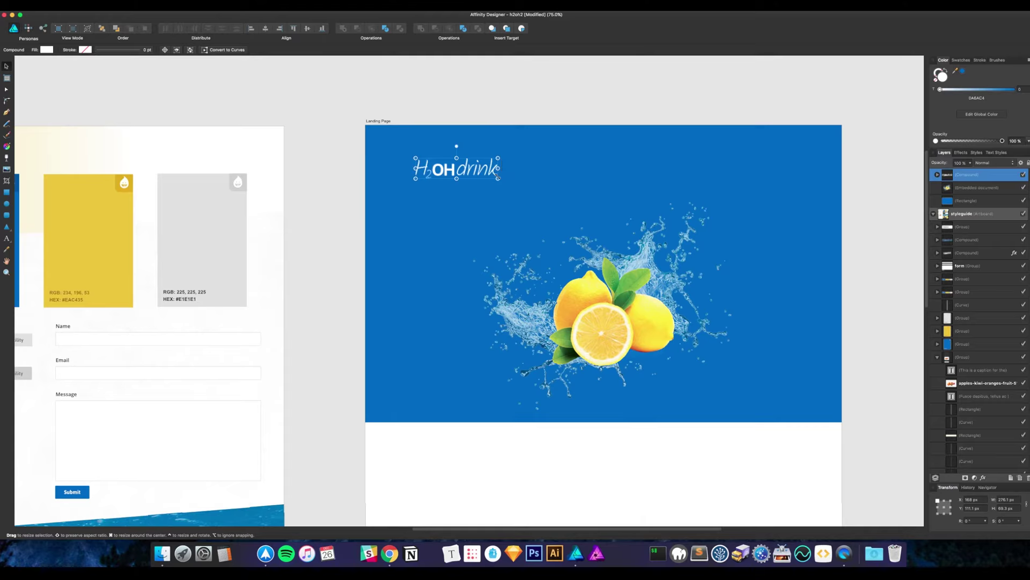
{"action": "left_click", "coordinate": [527, 132]}
{"action": "left_click", "coordinate": [492, 174]}
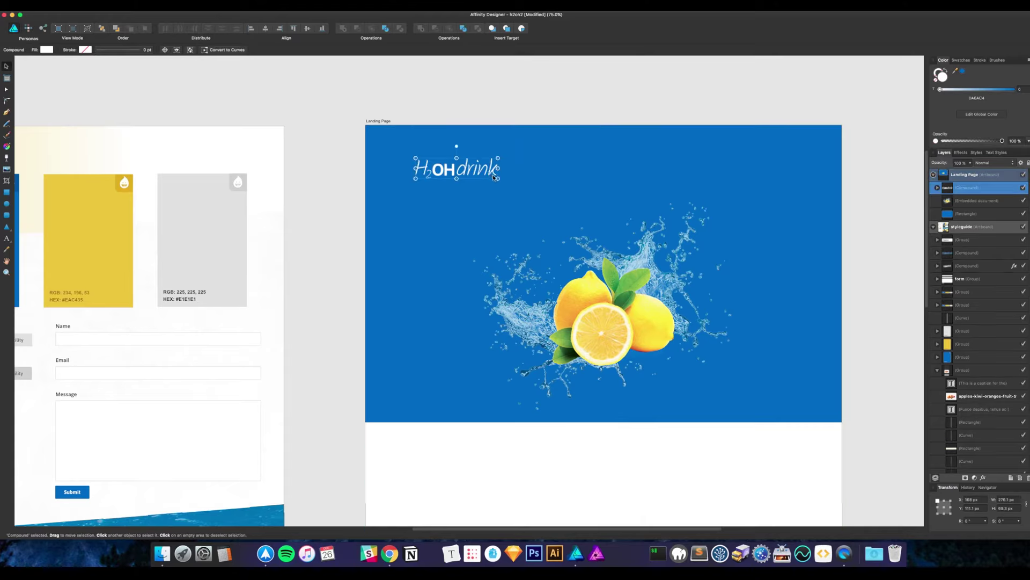
{"action": "left_click_drag", "start_coordinate": [498, 179], "coordinate": [500, 183]}
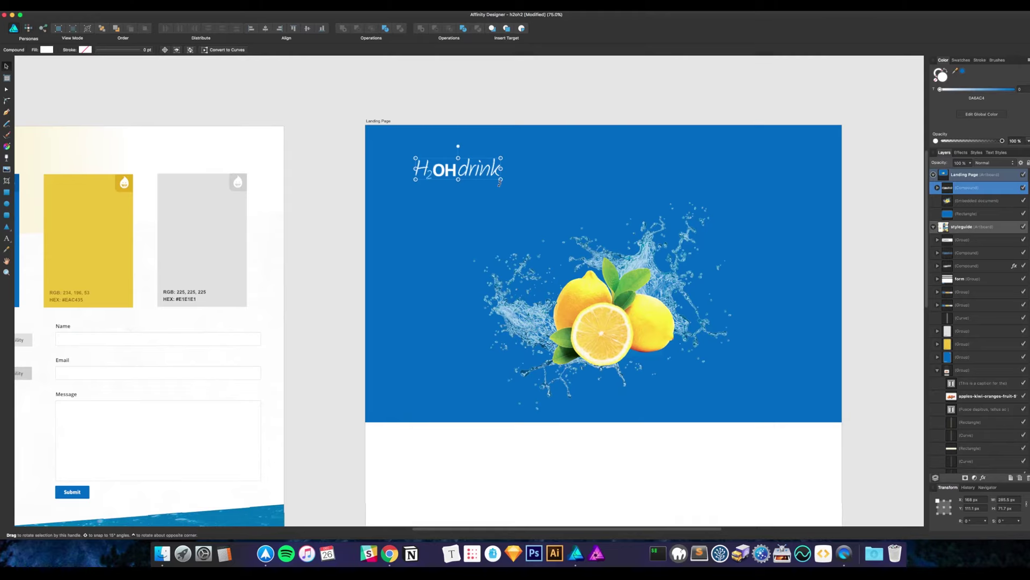
Scale the lemon splash image down slightly to about 1039 px wide and move it up a little
{"action": "left_click", "coordinate": [613, 300]}
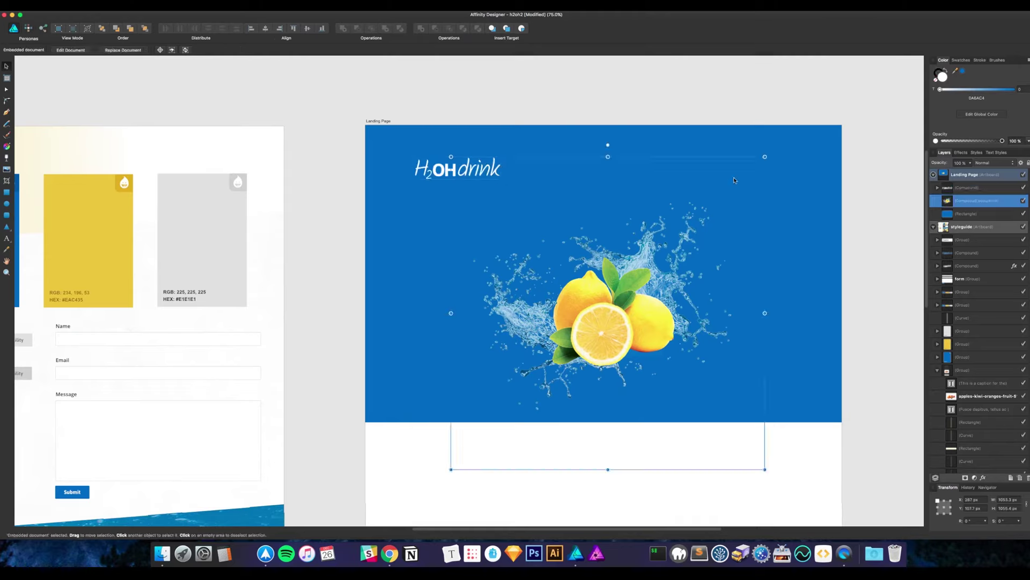
{"action": "mouse_move", "coordinate": [765, 157]}
{"action": "left_mouse_down"}
{"action": "mouse_move", "coordinate": [676, 180]}
{"action": "mouse_move", "coordinate": [761, 152]}
{"action": "mouse_move", "coordinate": [760, 161]}
{"action": "left_mouse_up"}
{"action": "key", "text": "super+z"}
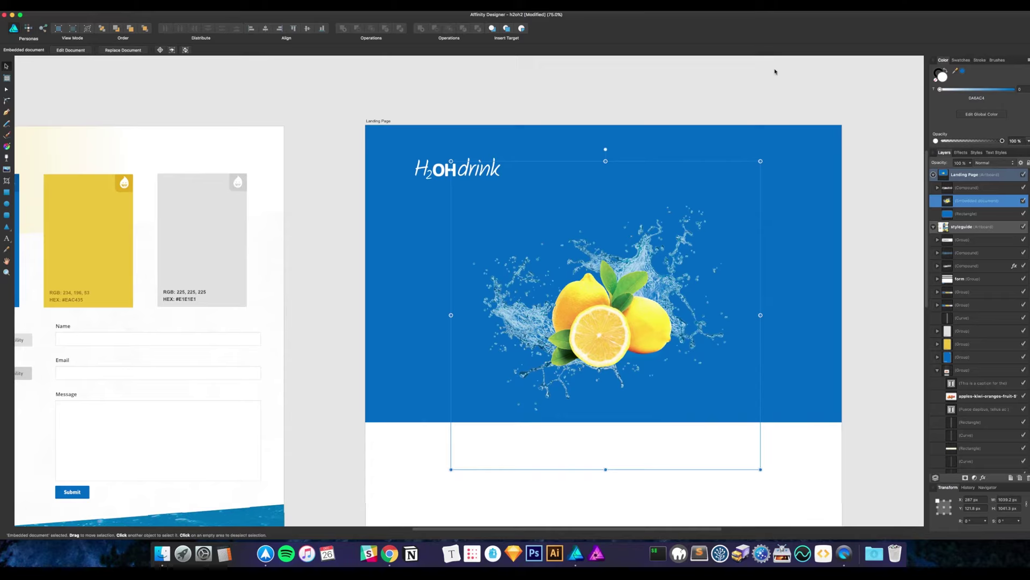
{"action": "left_click", "coordinate": [775, 72]}
{"action": "left_click_drag", "start_coordinate": [670, 274], "coordinate": [669, 268]}
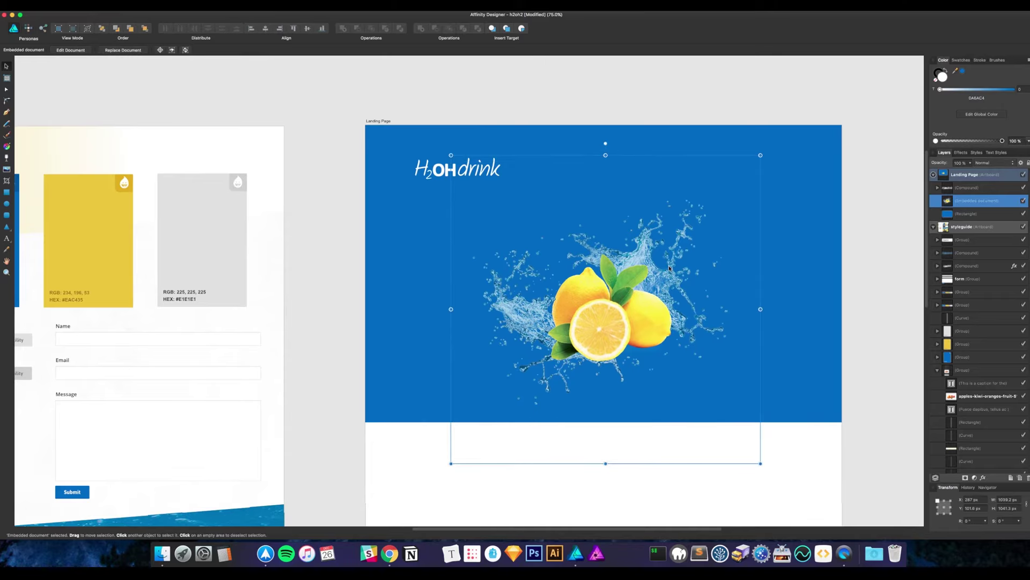
{"action": "left_click", "coordinate": [848, 328]}
{"action": "left_click_drag", "start_coordinate": [850, 327], "coordinate": [785, 303]}
Shrink the white logo to about 234 px wide and place it centrally near the blue area's upper edge
{"action": "left_click", "coordinate": [428, 156]}
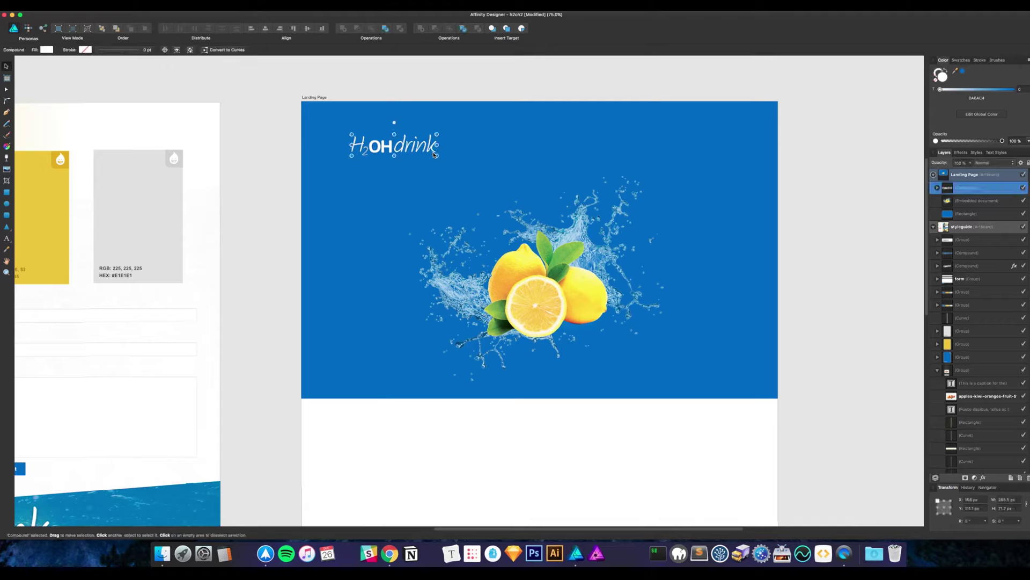
{"action": "left_click_drag", "start_coordinate": [435, 155], "coordinate": [567, 144]}
{"action": "left_click", "coordinate": [654, 78]}
{"action": "key", "text": "space"}
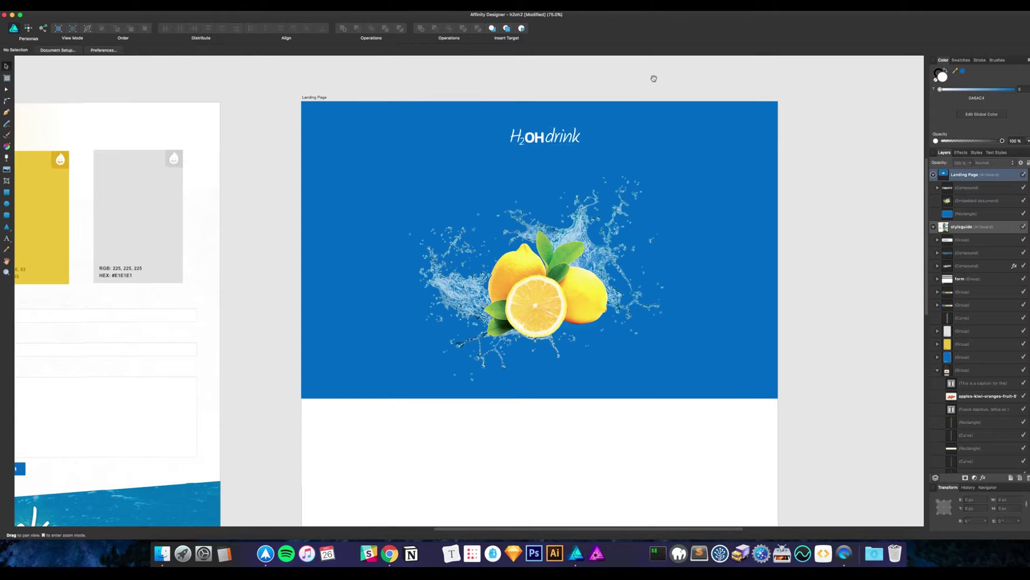
{"action": "left_click_drag", "start_coordinate": [654, 78], "coordinate": [654, 87]}
Move the white logo back to the blue area's upper-left part, showing the grid temporarily to position it
{"action": "left_click", "coordinate": [568, 184]}
{"action": "left_click_drag", "start_coordinate": [575, 149], "coordinate": [454, 150]}
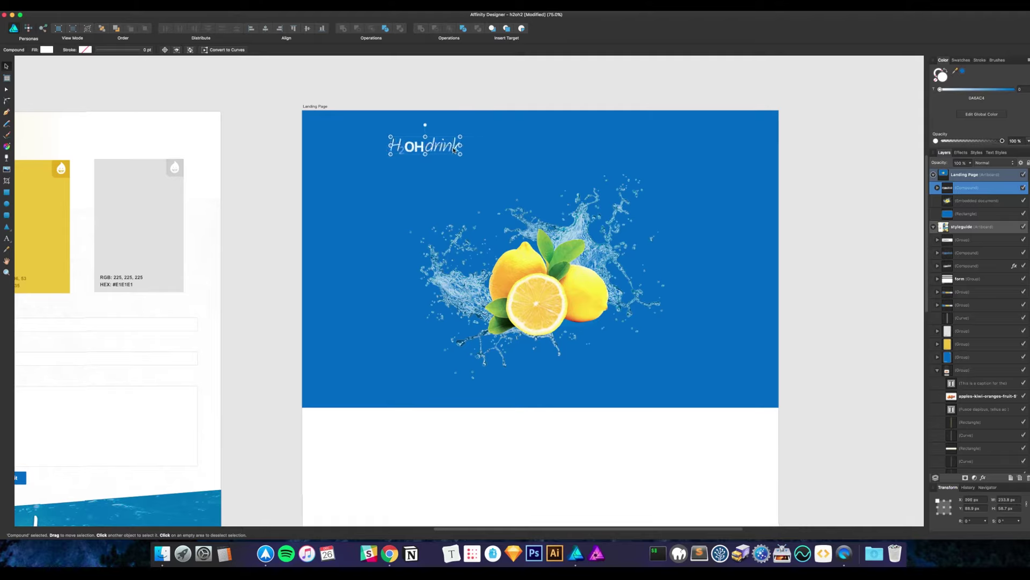
{"action": "key", "text": "super+apostrophe"}
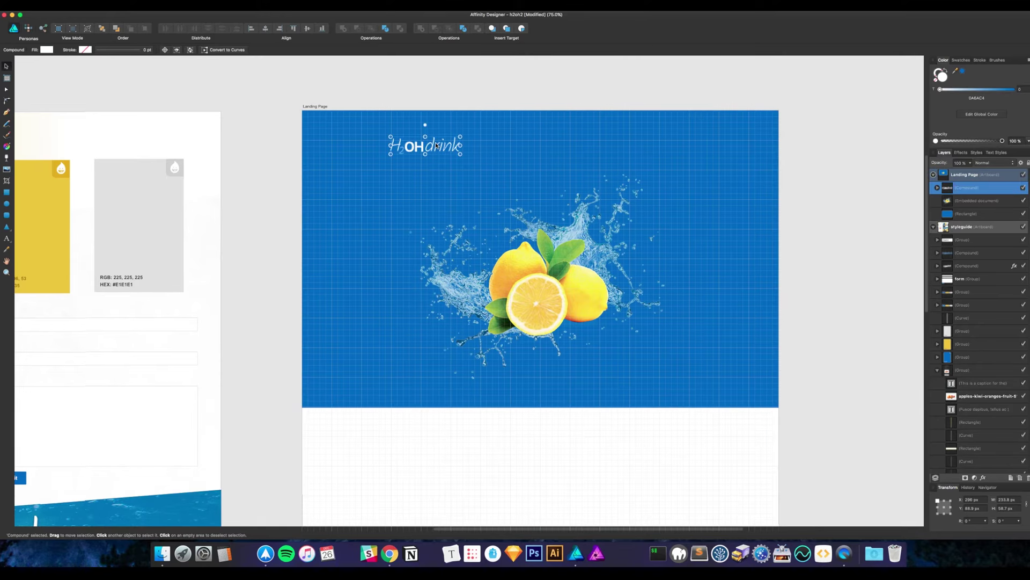
{"action": "left_click_drag", "start_coordinate": [437, 146], "coordinate": [412, 145]}
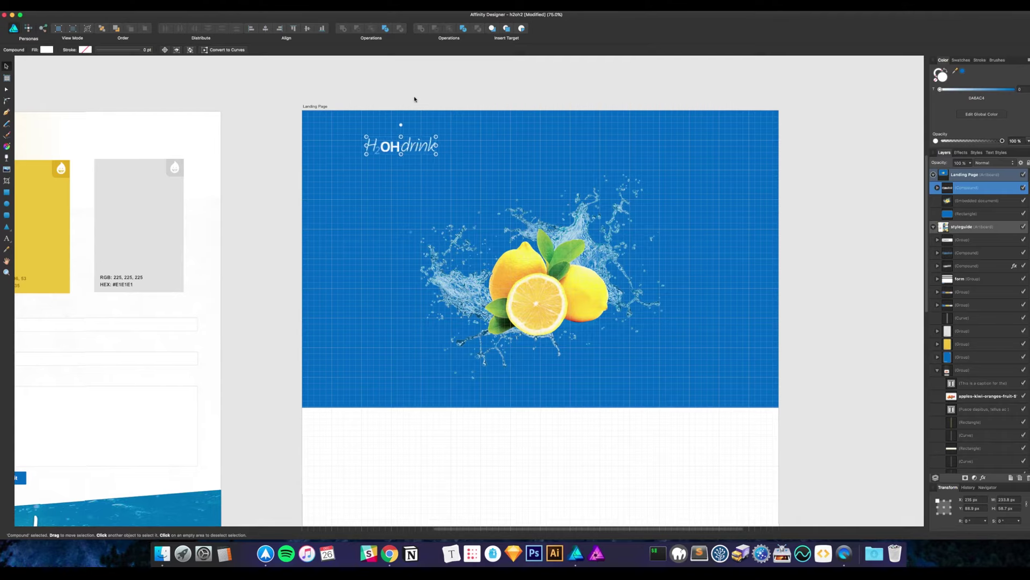
{"action": "left_click", "coordinate": [414, 99]}
{"action": "key", "text": "super+apostrophe"}
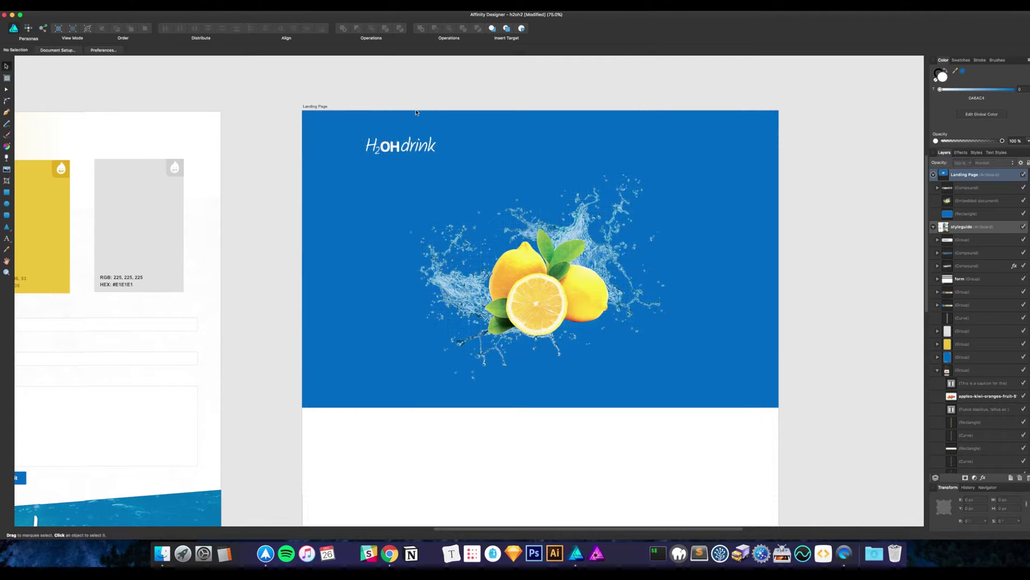
Draw a white rectangle below the blue area on the Landing Page artboard and set its size to 1170 by 200 px
{"action": "left_click", "coordinate": [445, 106]}
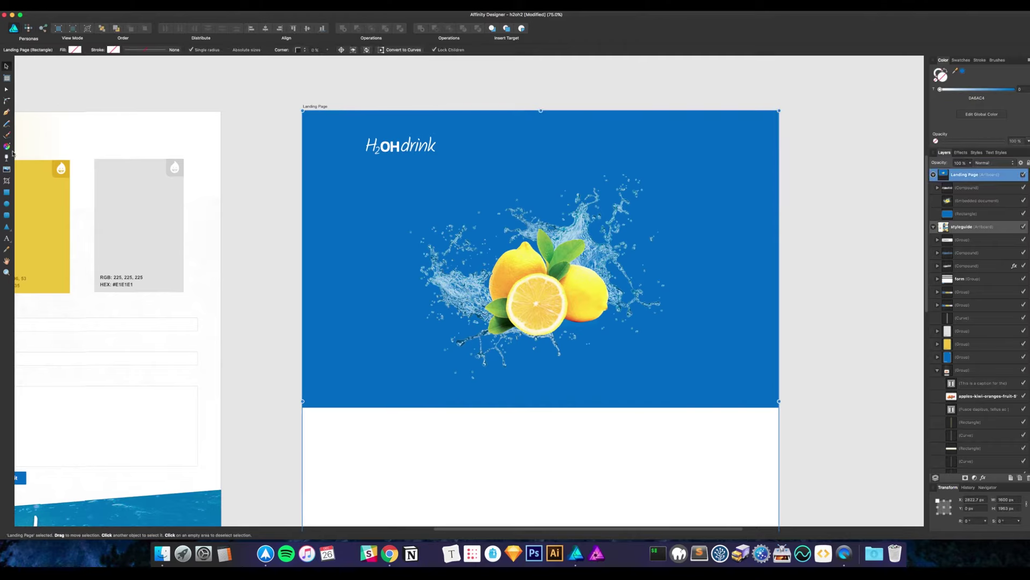
{"action": "left_click", "coordinate": [7, 192]}
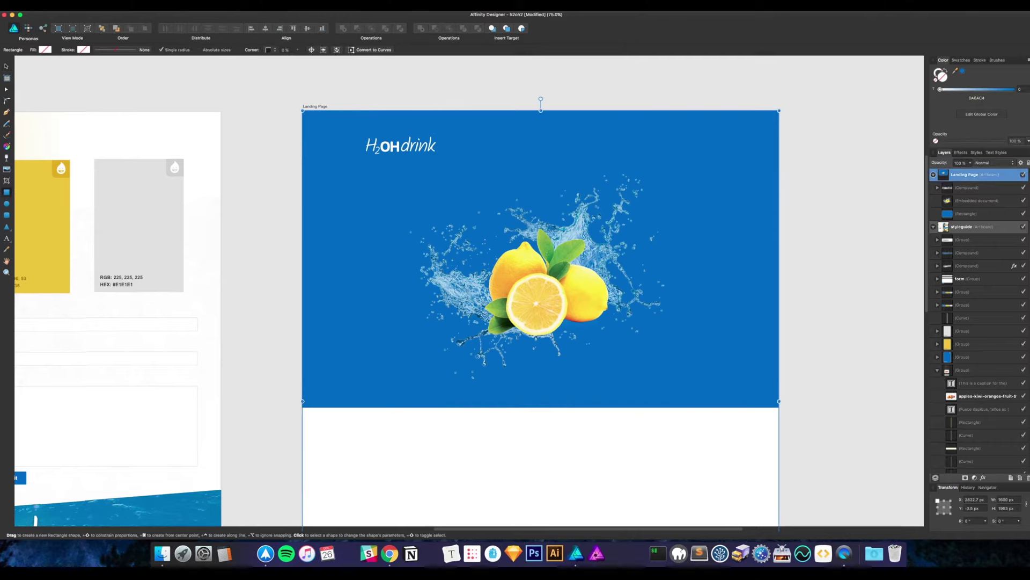
{"action": "left_click", "coordinate": [364, 167]}
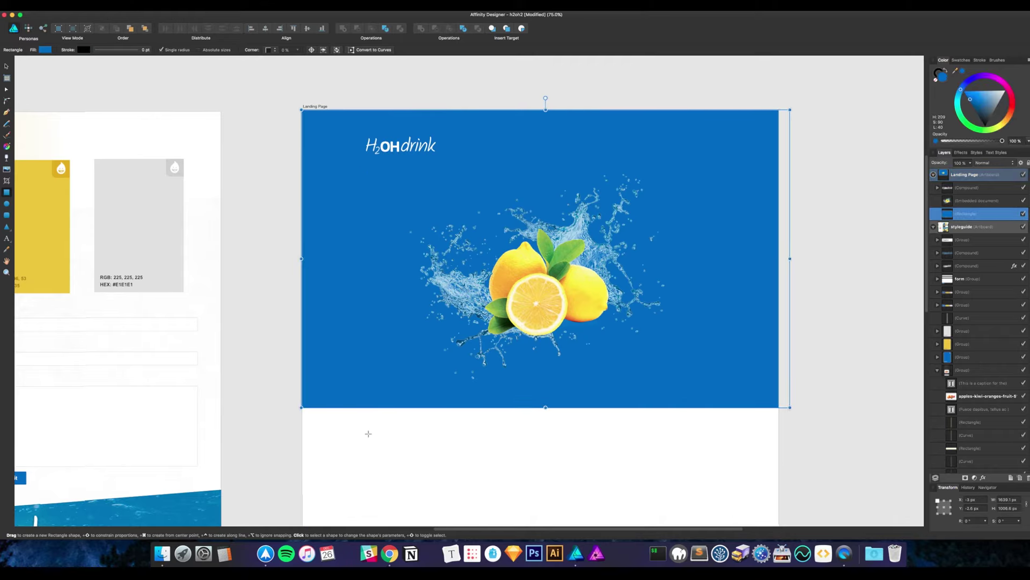
{"action": "mouse_move", "coordinate": [368, 433]}
{"action": "left_mouse_down"}
{"action": "mouse_move", "coordinate": [672, 487]}
{"action": "mouse_move", "coordinate": [715, 483]}
{"action": "left_mouse_up"}
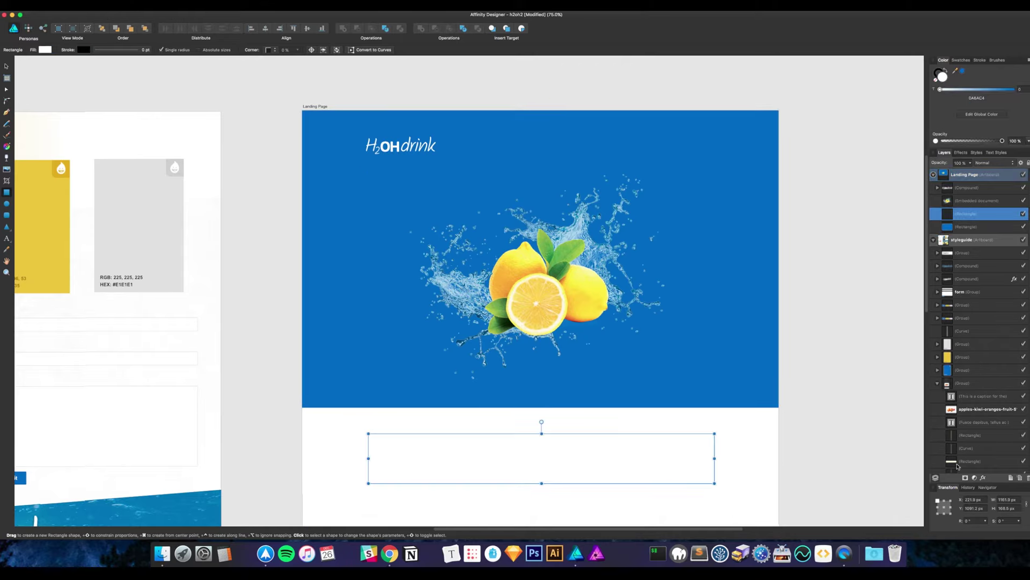
{"action": "left_click", "coordinate": [1002, 499]}
{"action": "type", "text": "1170"}
{"action": "key", "text": "Tab"}
{"action": "type", "text": "200"}
{"action": "key", "text": "Return"}
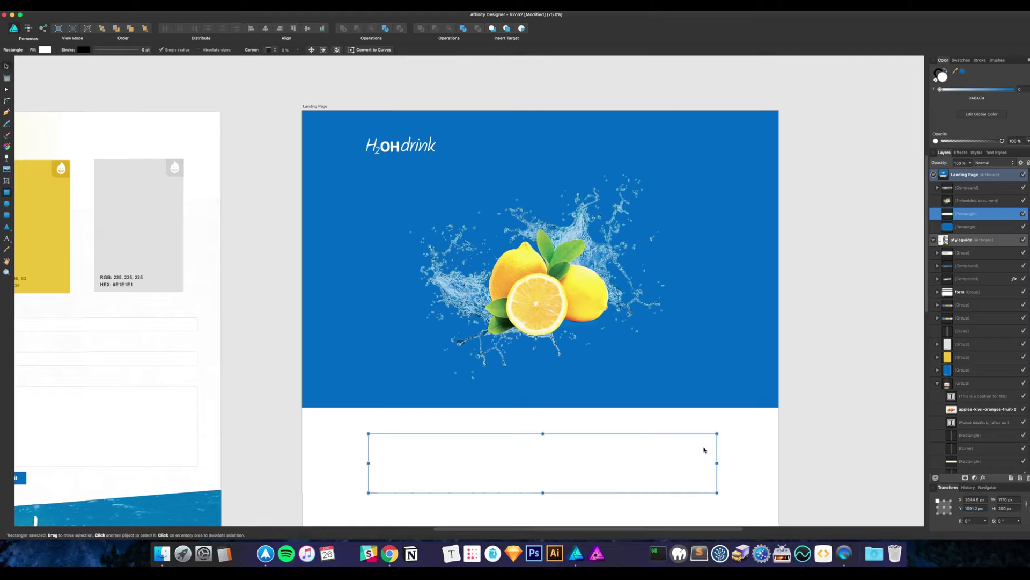
Move the white rectangle up onto the blue area, just below the logo and behind the lemon splash image
{"action": "left_click_drag", "start_coordinate": [688, 455], "coordinate": [685, 193]}
{"action": "left_click", "coordinate": [755, 267], "text": "shift"}
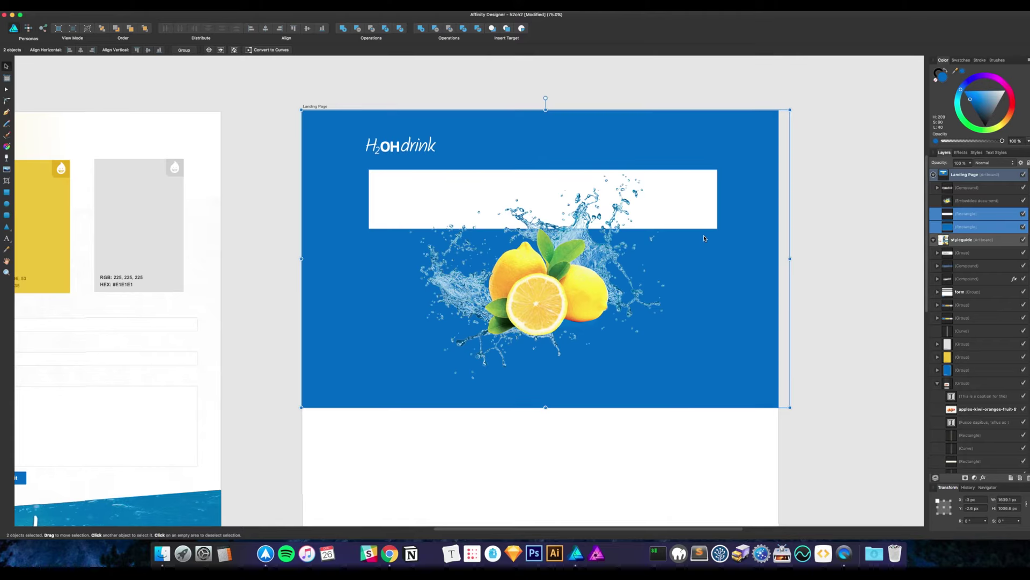
{"action": "left_click", "coordinate": [825, 229]}
Set the blue background rectangle's size to 1600 by 1000 px
{"action": "left_click", "coordinate": [774, 256]}
{"action": "left_click", "coordinate": [1007, 499]}
{"action": "type", "text": "1600"}
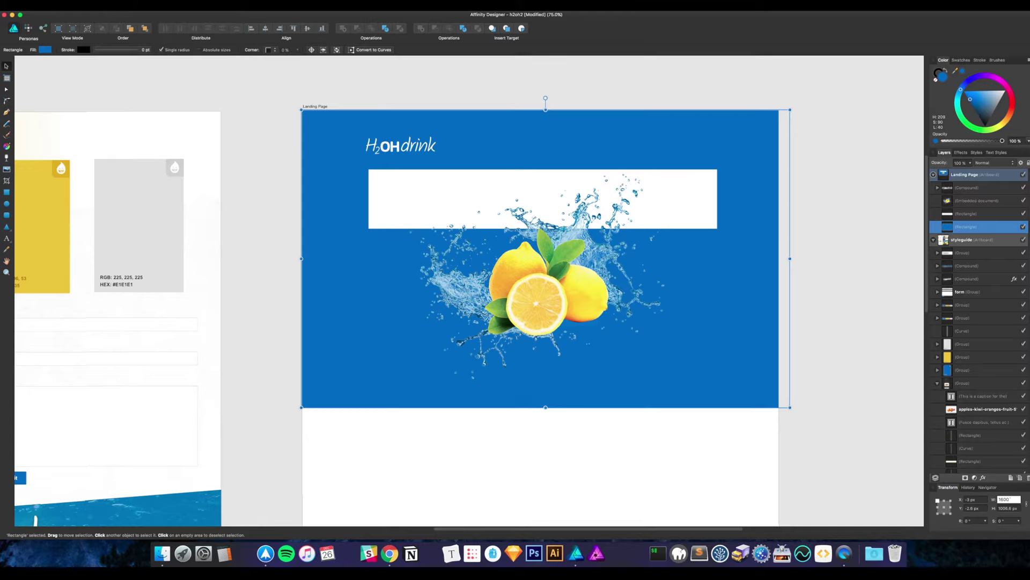
{"action": "key", "text": "Return"}
{"action": "key", "text": "Tab"}
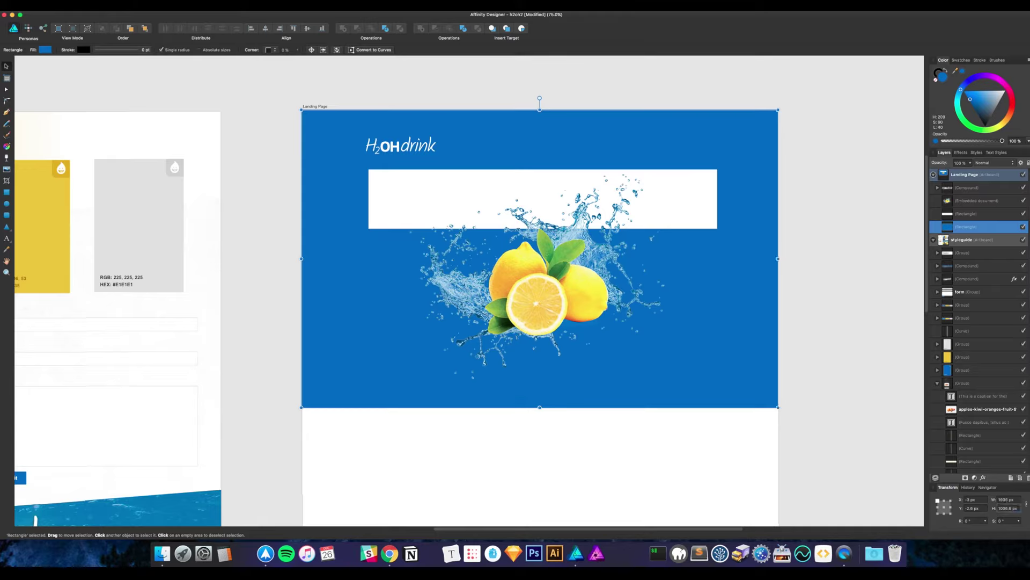
{"action": "left_click", "coordinate": [1016, 508]}
{"action": "type", "text": "1000"}
{"action": "key", "text": "Return"}
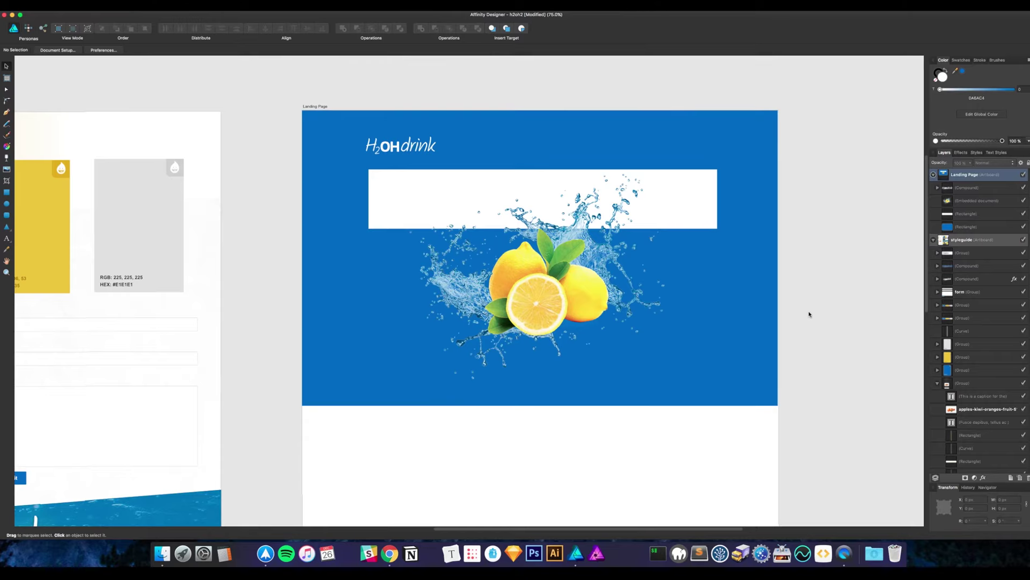
{"action": "left_click_drag", "start_coordinate": [756, 269], "coordinate": [755, 270]}
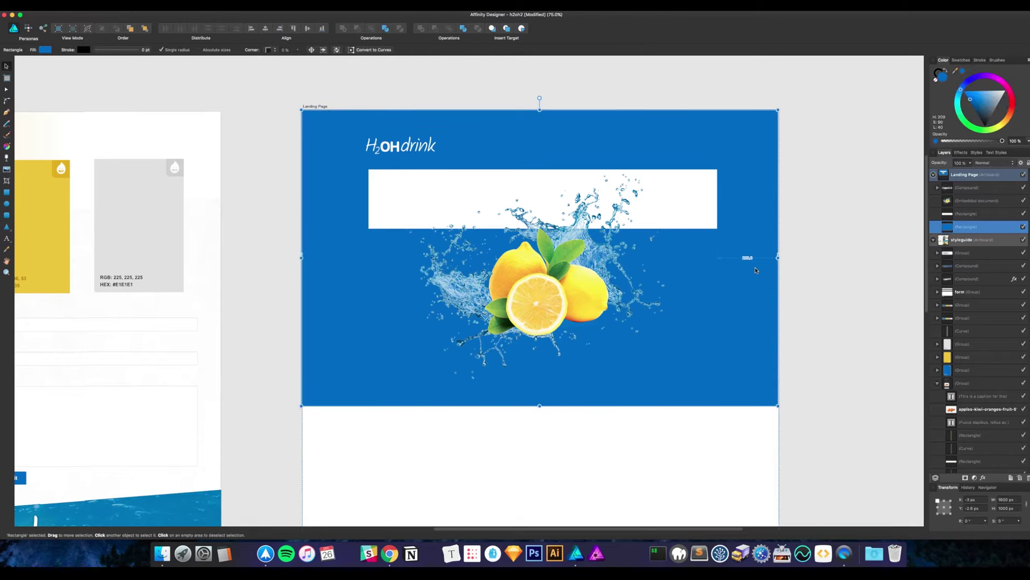
{"action": "left_click", "coordinate": [816, 229]}
Center the white 1170 px rectangle horizontally on the blue background rectangle
{"action": "left_click", "coordinate": [695, 199]}
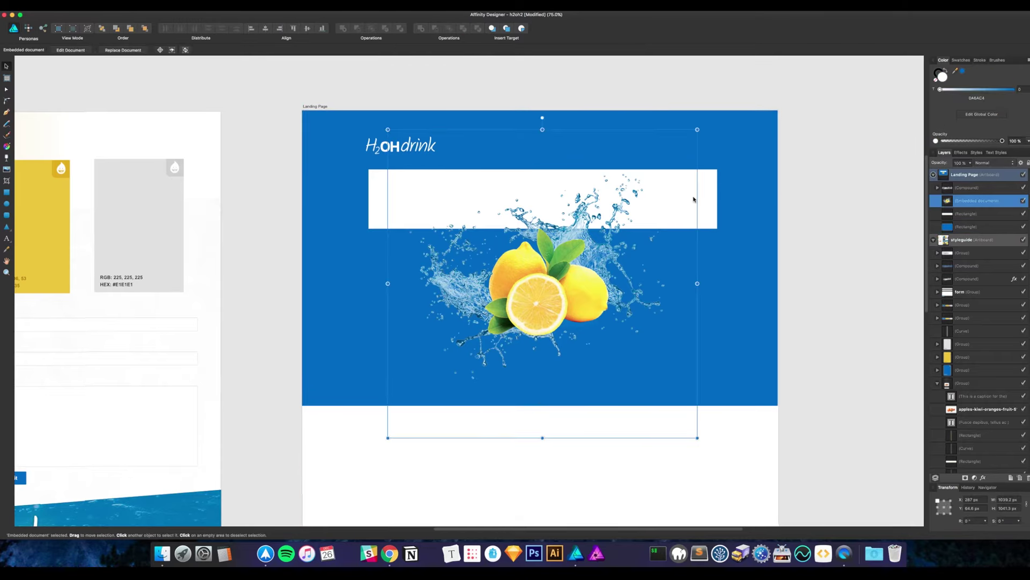
{"action": "left_click", "coordinate": [708, 188]}
{"action": "left_click_drag", "start_coordinate": [709, 188], "coordinate": [711, 188]}
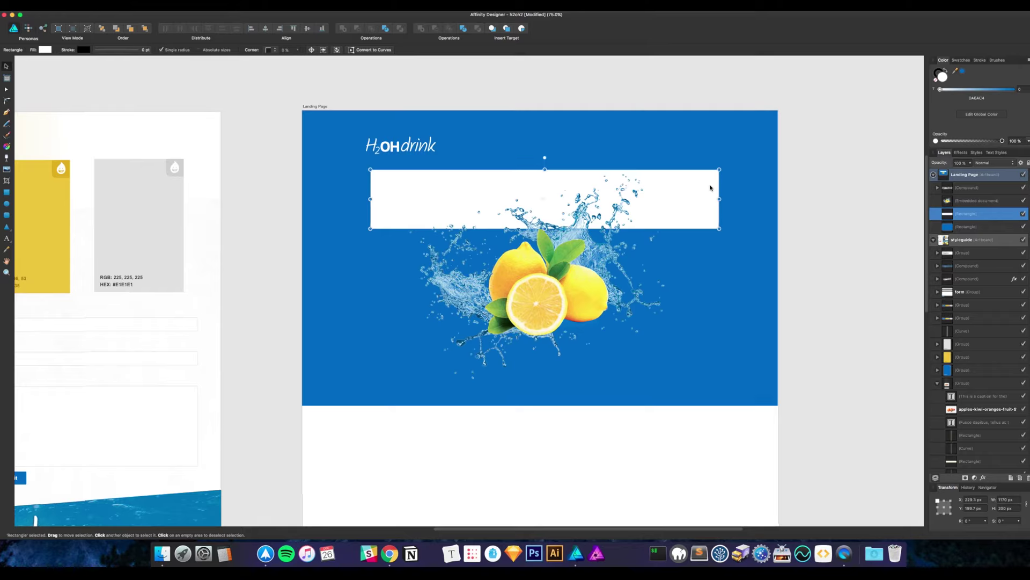
{"action": "left_click", "coordinate": [747, 183], "text": "shift"}
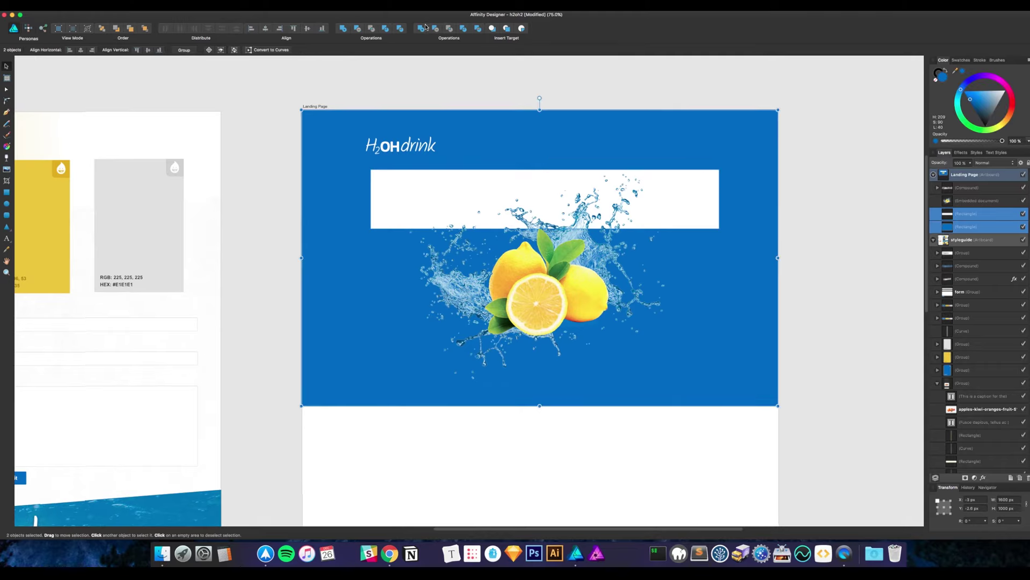
{"action": "left_click", "coordinate": [267, 29]}
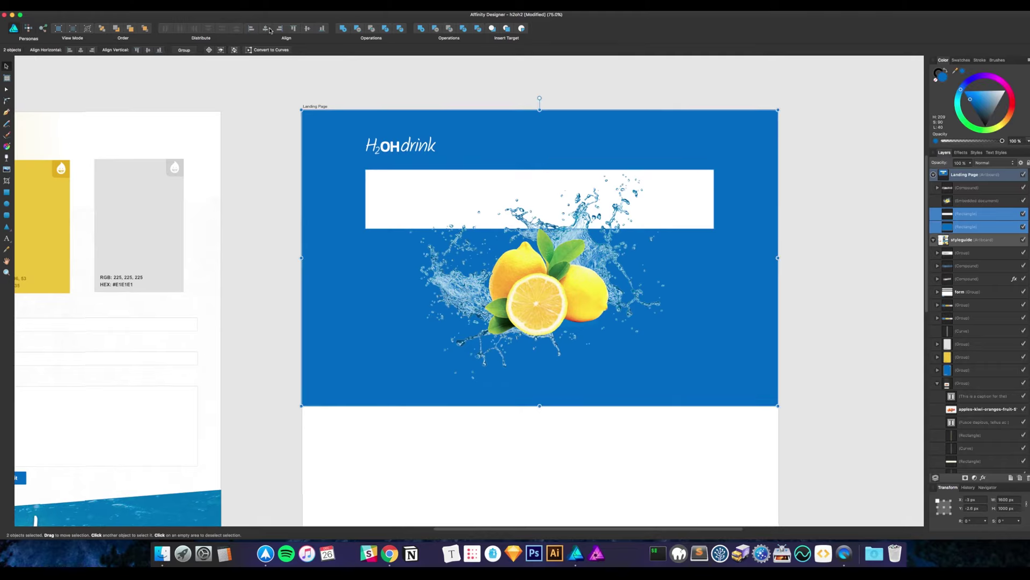
{"action": "left_click", "coordinate": [507, 79]}
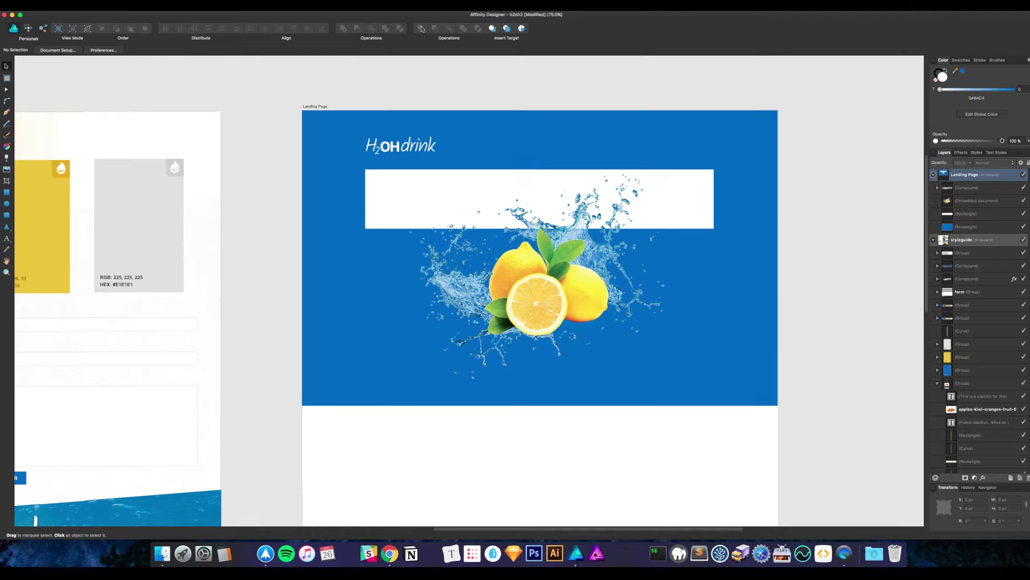
Show the rulers and place vertical guides along the left and right edges of the white rectangle
{"action": "key", "text": "super+r"}
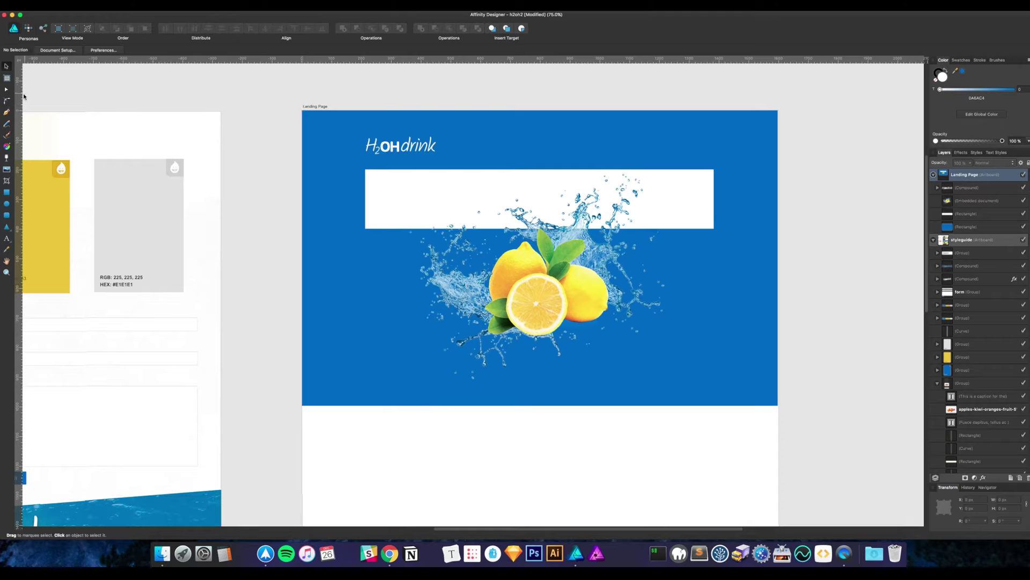
{"action": "left_click_drag", "start_coordinate": [159, 100], "coordinate": [365, 112]}
{"action": "left_click_drag", "start_coordinate": [20, 210], "coordinate": [713, 225]}
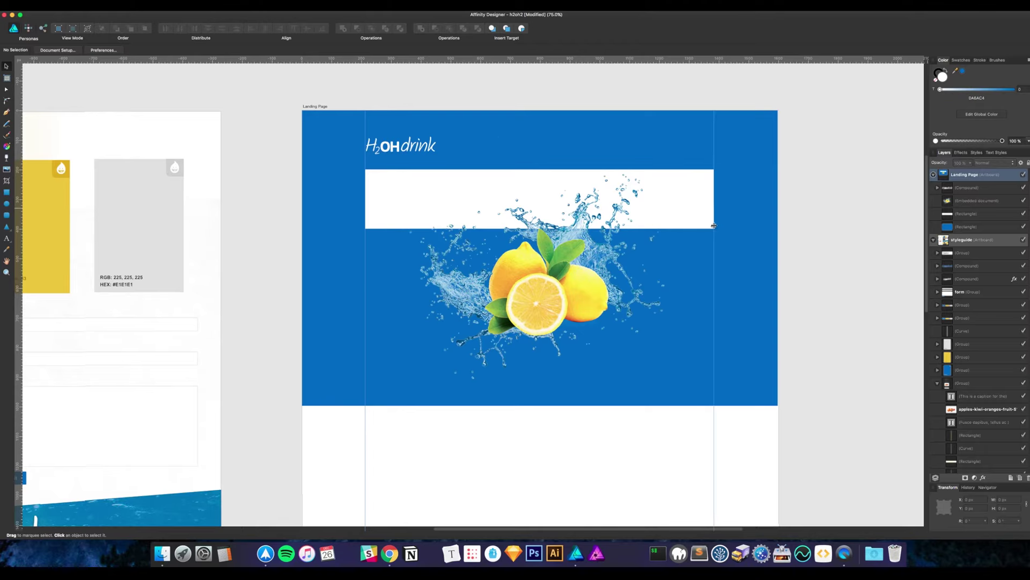
Add a vertical guide through the lemon splash image's center and delete the white rectangle
{"action": "left_click", "coordinate": [680, 188]}
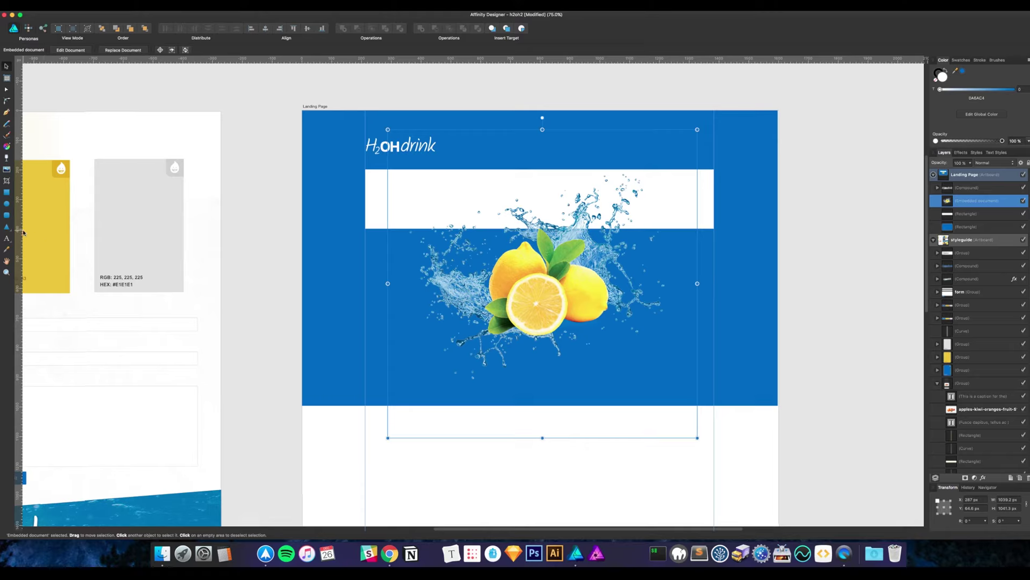
{"action": "left_click_drag", "start_coordinate": [20, 232], "coordinate": [434, 197]}
{"action": "left_click_drag", "start_coordinate": [540, 191], "coordinate": [543, 190]}
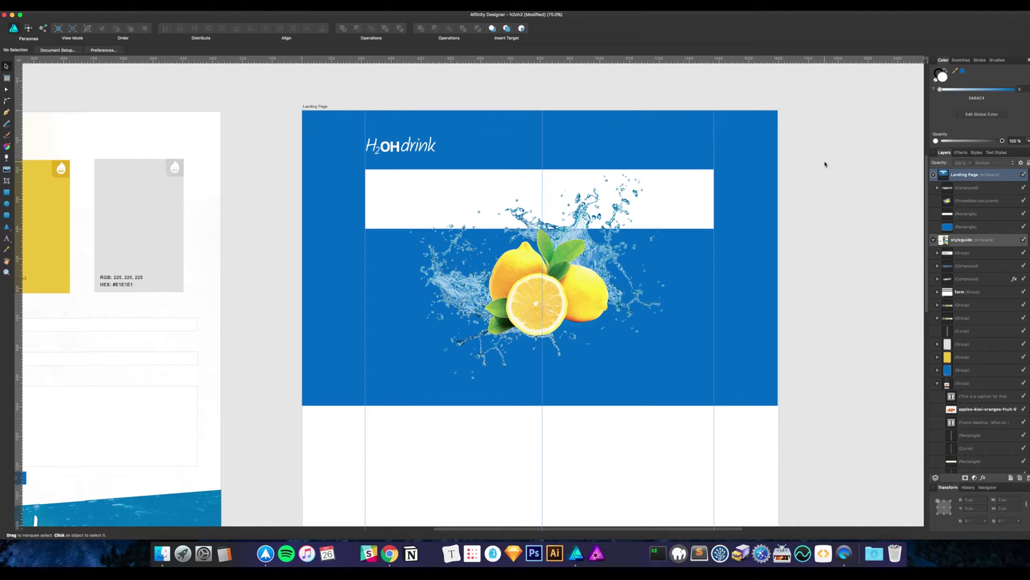
{"action": "left_click", "coordinate": [701, 182]}
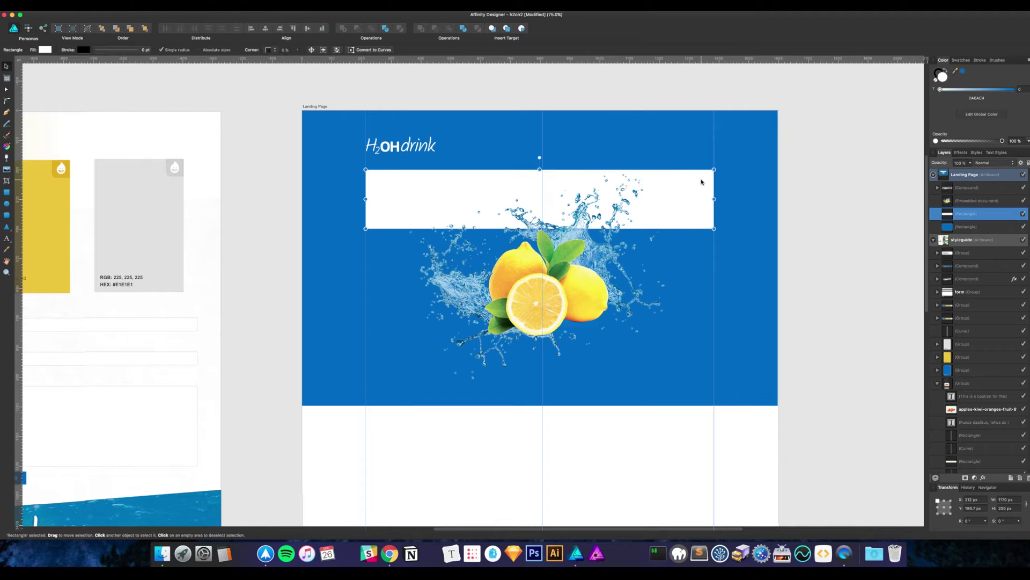
{"action": "key", "text": "Delete"}
Position the blue background rectangle at X 0 px and Y 0 px on the Landing Page artboard
{"action": "left_click", "coordinate": [743, 182]}
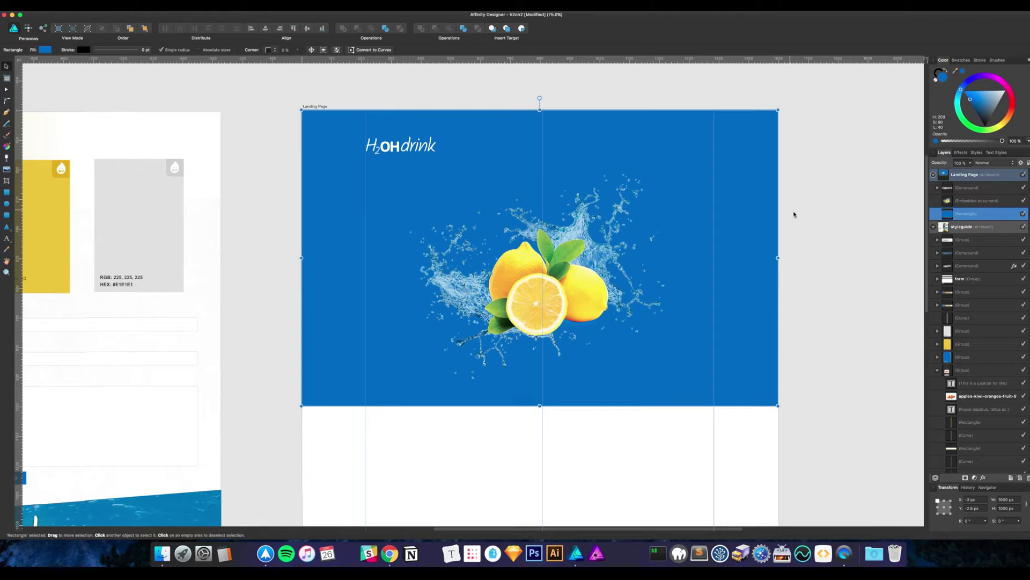
{"action": "left_click", "coordinate": [973, 499]}
{"action": "type", "text": "0"}
{"action": "key", "text": "Return"}
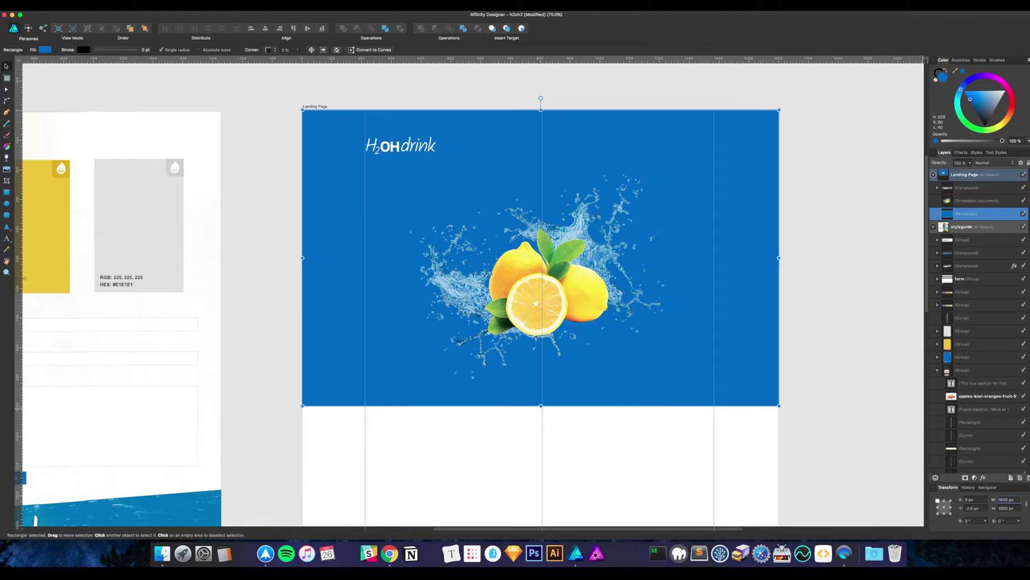
{"action": "left_click", "coordinate": [972, 508]}
{"action": "type", "text": "0"}
{"action": "key", "text": "Return"}
Set the blue background rectangle's height to 800 px
{"action": "left_click", "coordinate": [1008, 508]}
{"action": "type", "text": "8"}
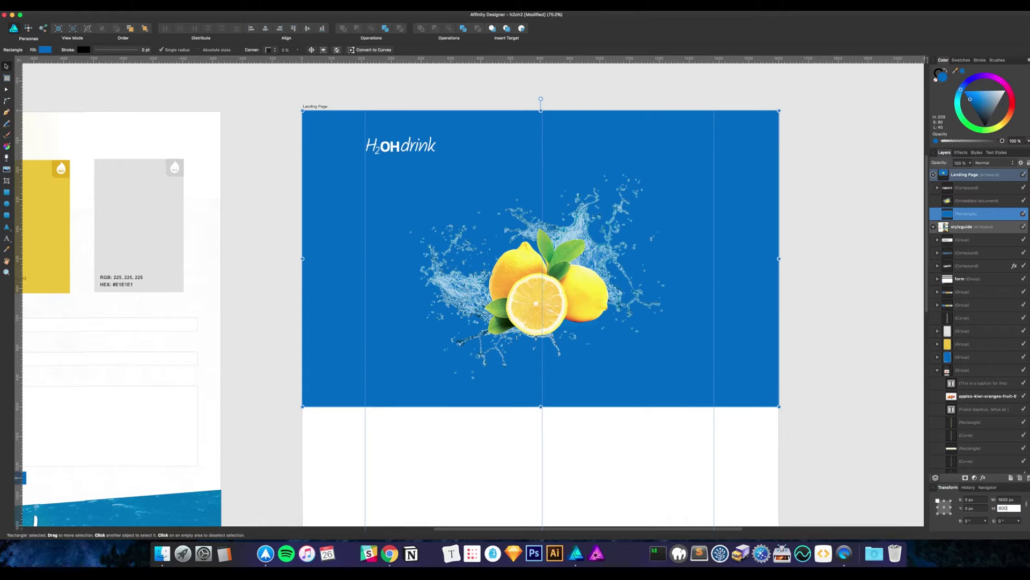
{"action": "type", "text": "00"}
{"action": "key", "text": "Return"}
{"action": "left_click", "coordinate": [849, 375]}
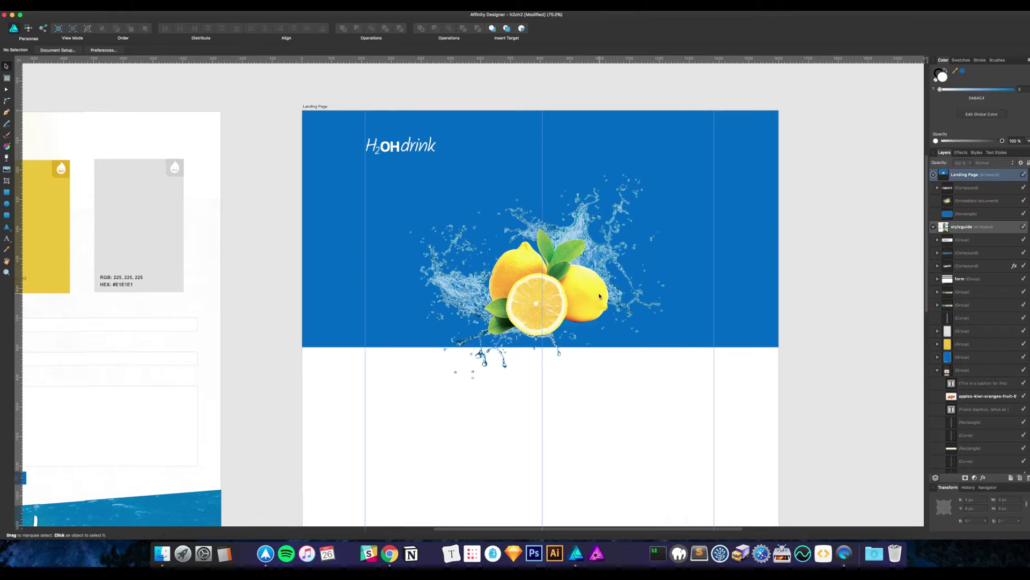
Move the lemon splash image down so the cut lemon overlaps the blue area's lower edge, keeping its horizontal position
{"action": "left_click_drag", "start_coordinate": [599, 296], "coordinate": [587, 318]}
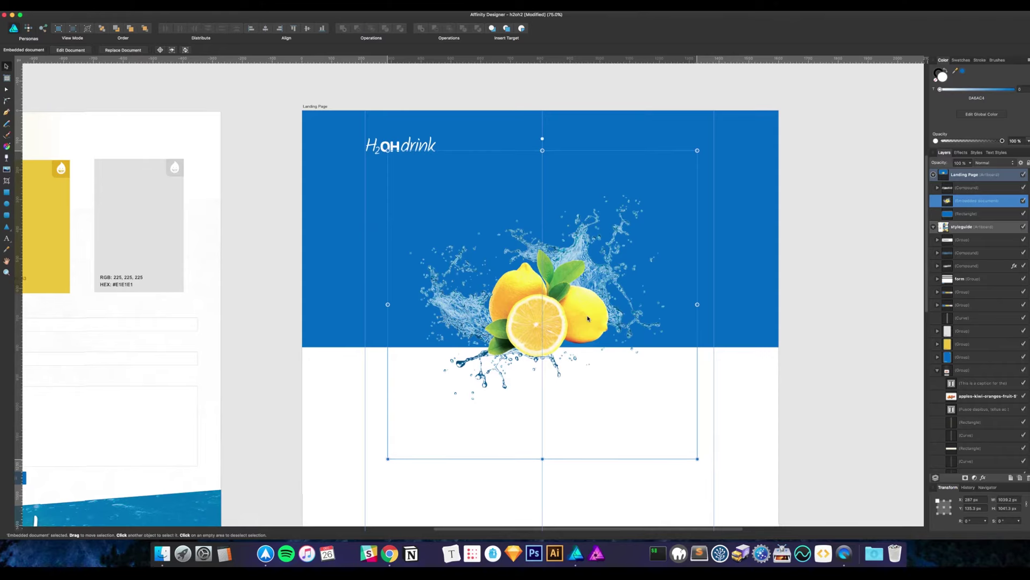
{"action": "left_click", "coordinate": [807, 231]}
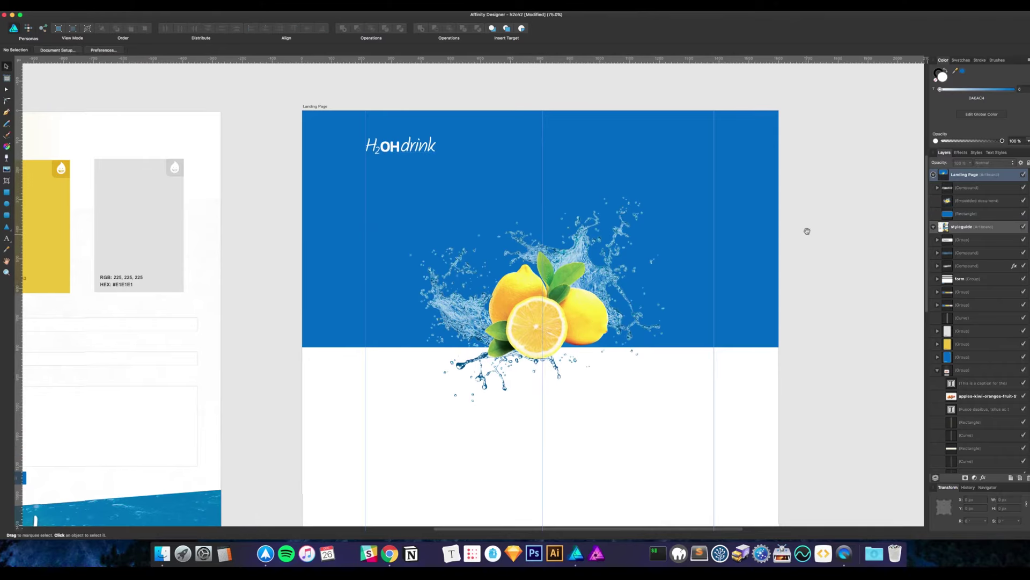
{"action": "left_click_drag", "start_coordinate": [807, 231], "coordinate": [810, 272]}
{"action": "mouse_move", "coordinate": [624, 330]}
{"action": "left_mouse_down"}
{"action": "mouse_move", "coordinate": [628, 316]}
{"action": "mouse_move", "coordinate": [625, 325]}
{"action": "left_mouse_up"}
{"action": "left_click", "coordinate": [809, 323]}
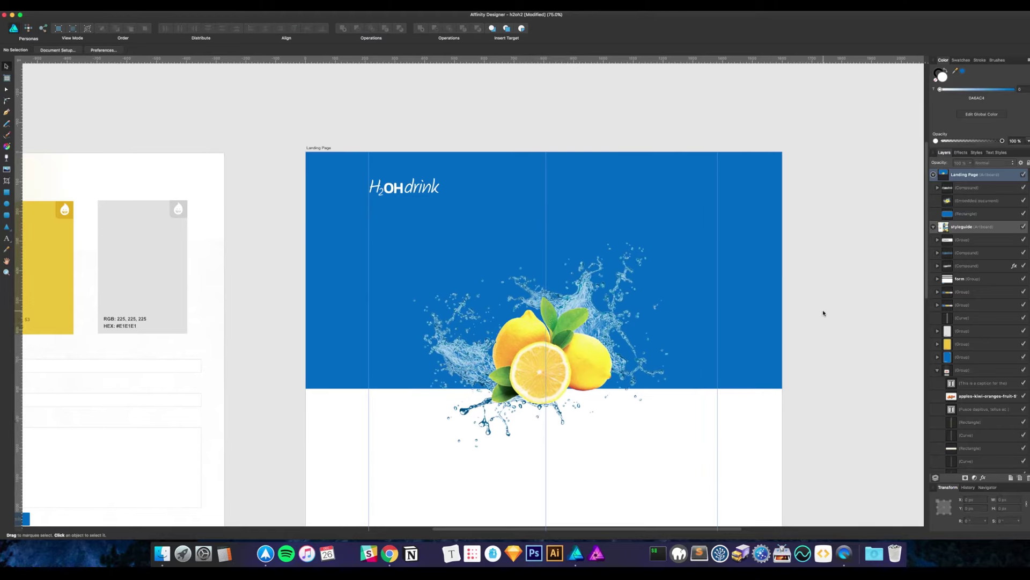
{"action": "left_click", "coordinate": [565, 352]}
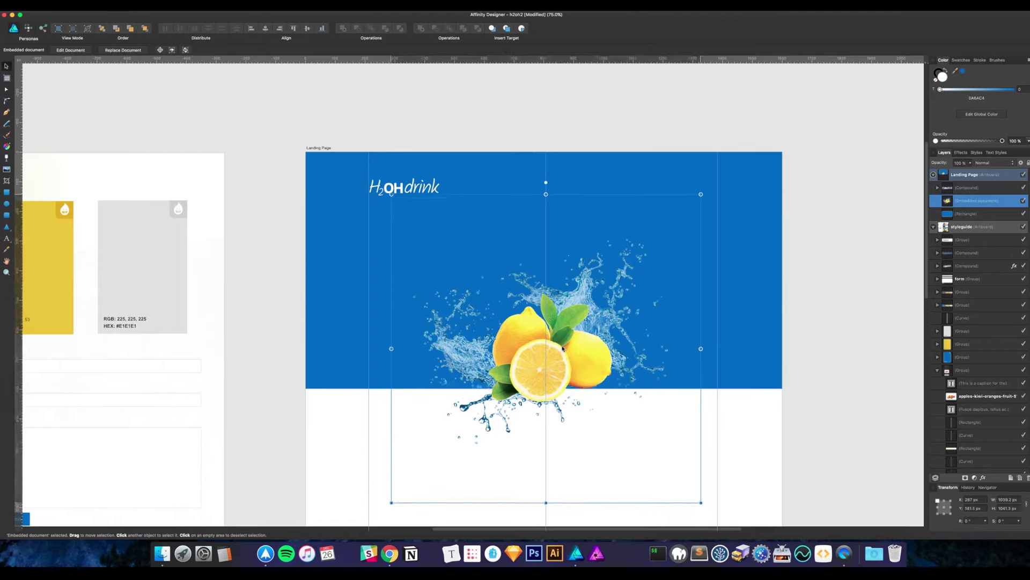
{"action": "left_click_drag", "start_coordinate": [563, 353], "coordinate": [561, 355]}
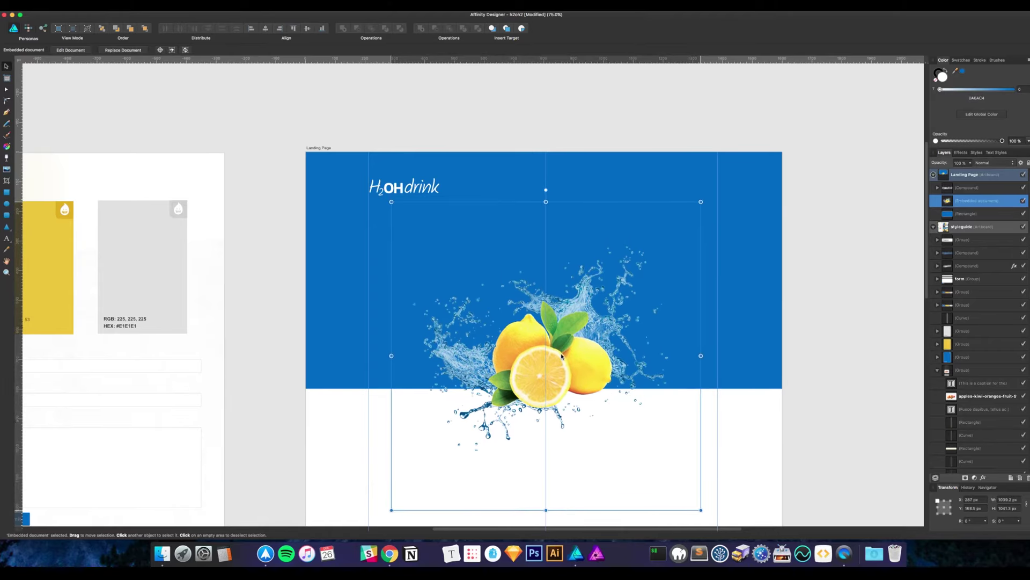
{"action": "left_click", "coordinate": [865, 325]}
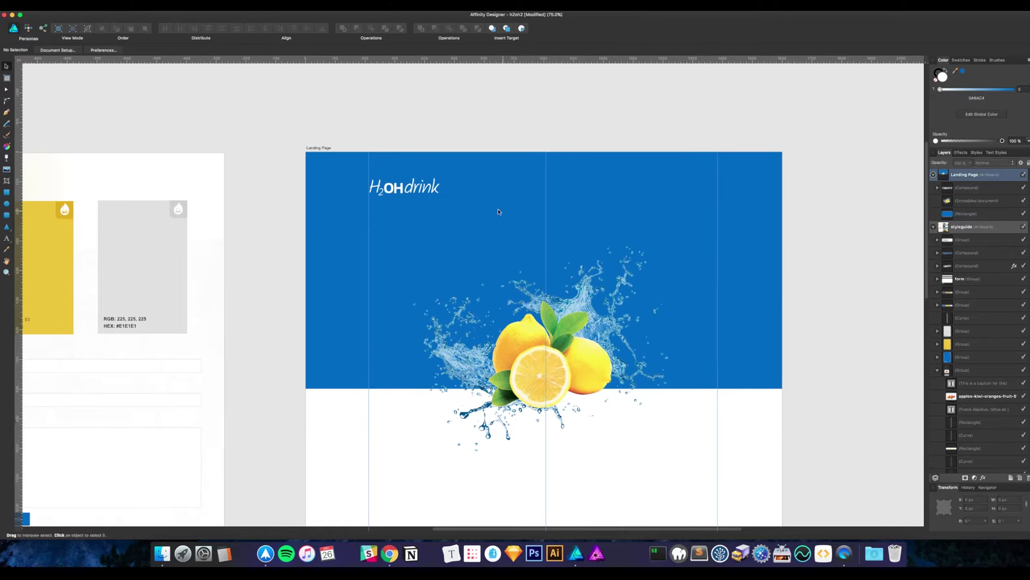
Move the white H2OH drink logo slightly up toward the top edge of the blue area
{"action": "left_click", "coordinate": [396, 188]}
{"action": "left_click_drag", "start_coordinate": [396, 189], "coordinate": [397, 176]}
{"action": "left_click", "coordinate": [421, 97]}
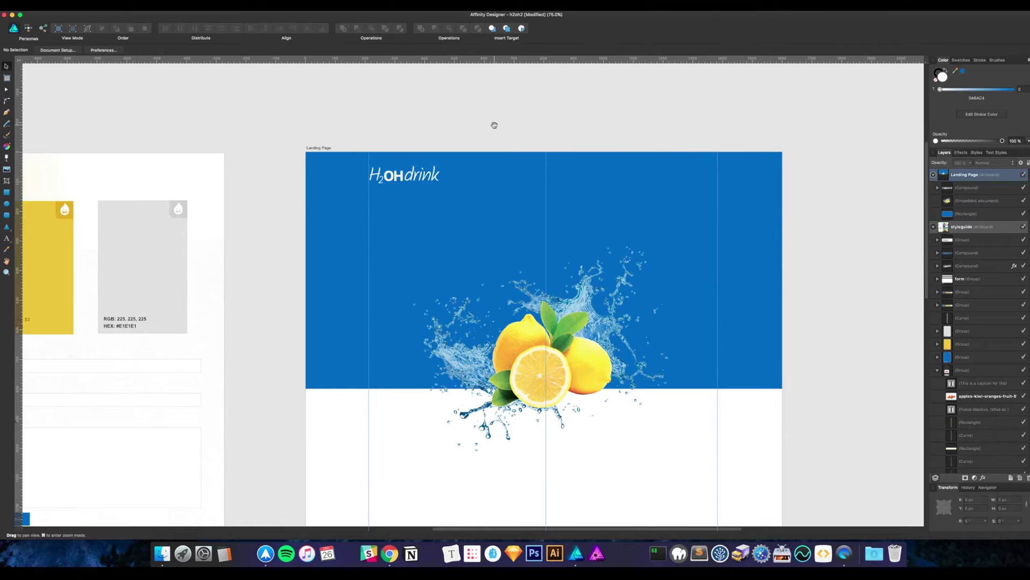
Add an art text line reading "About" and "Purchase", separated by spaces, level with the logo on the blue area
{"action": "scroll", "coordinate": [485, 125], "scroll_direction": "right", "scroll_amount": 1}
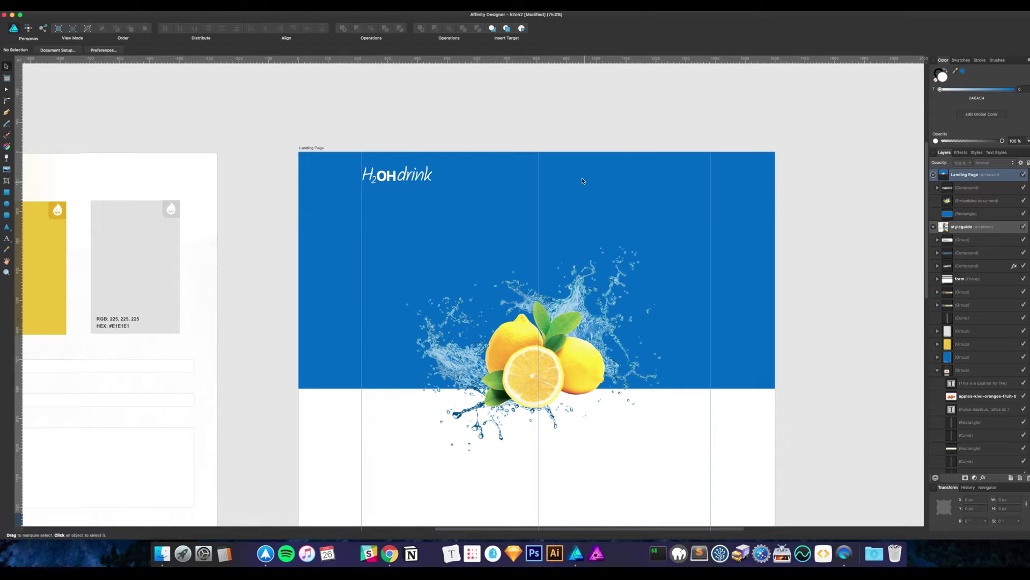
{"action": "key", "text": "t"}
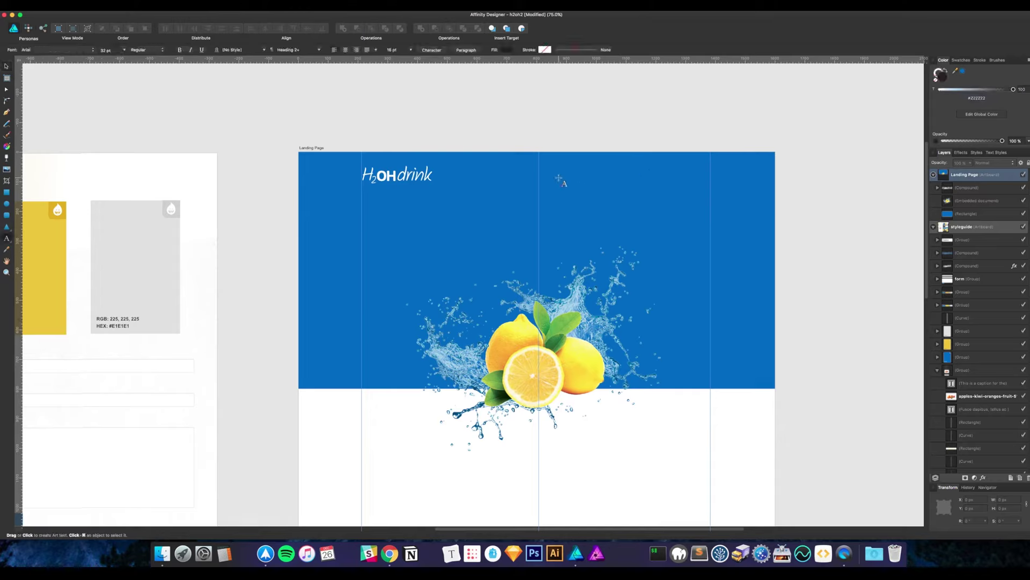
{"action": "left_click", "coordinate": [559, 179]}
{"action": "type", "text": "About"}
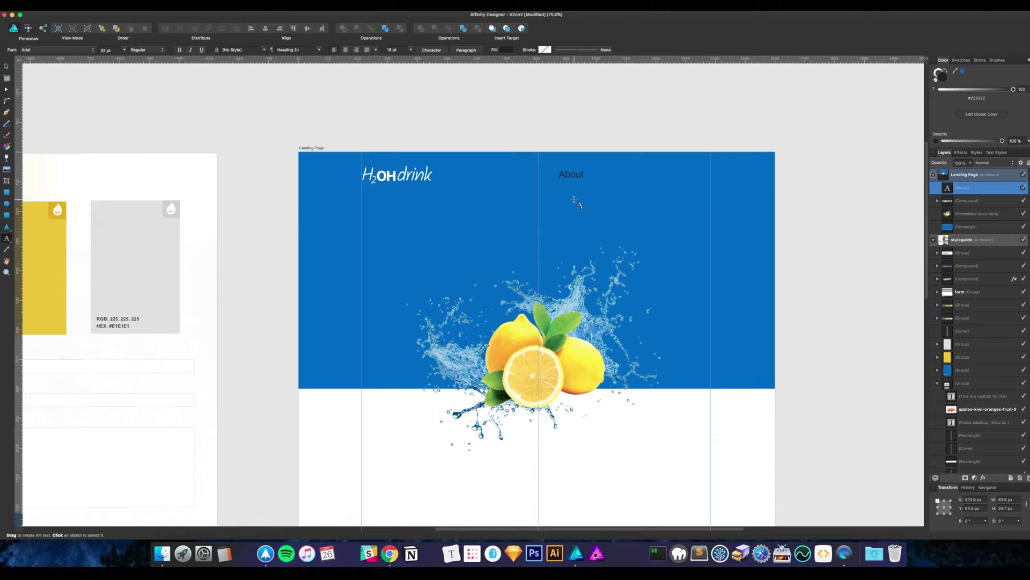
{"action": "key", "text": "Escape"}
{"action": "left_click", "coordinate": [602, 177]}
{"action": "type", "text": "Purchase"}
{"action": "key", "text": "Escape"}
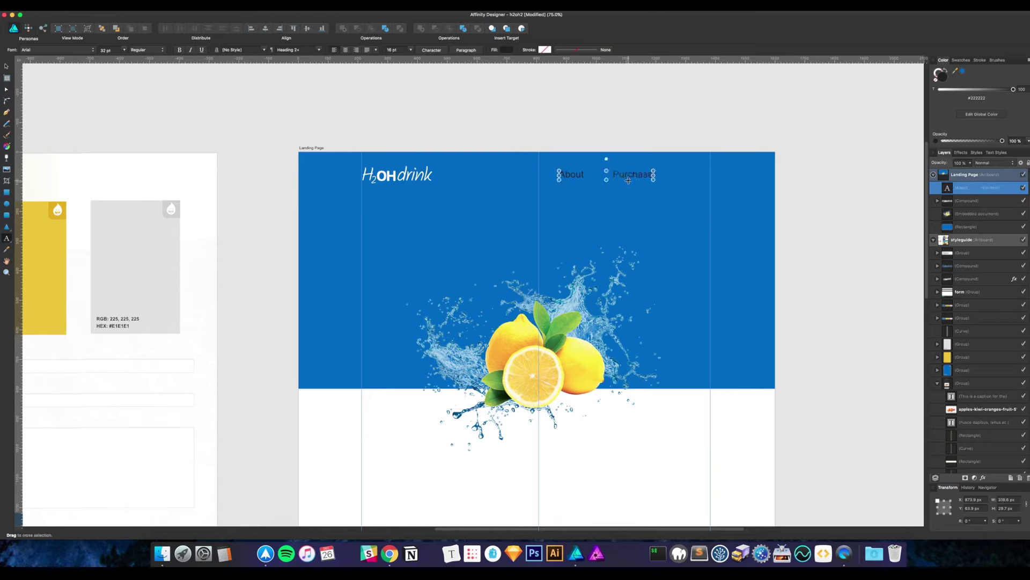
Narrow the gap between "About" and "Purchase" by removing four spaces
{"action": "left_click", "coordinate": [613, 174]}
{"action": "key", "text": "BackSpace"}
{"action": "key", "text": "BackSpace"}
{"action": "key", "text": "BackSpace"}
{"action": "key", "text": "BackSpace"}
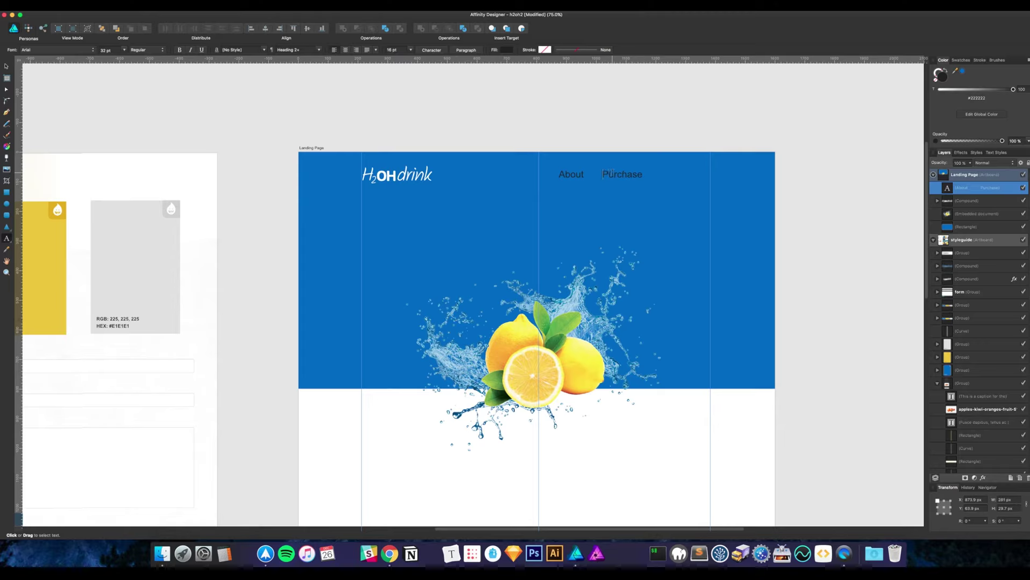
{"action": "key", "text": "Escape"}
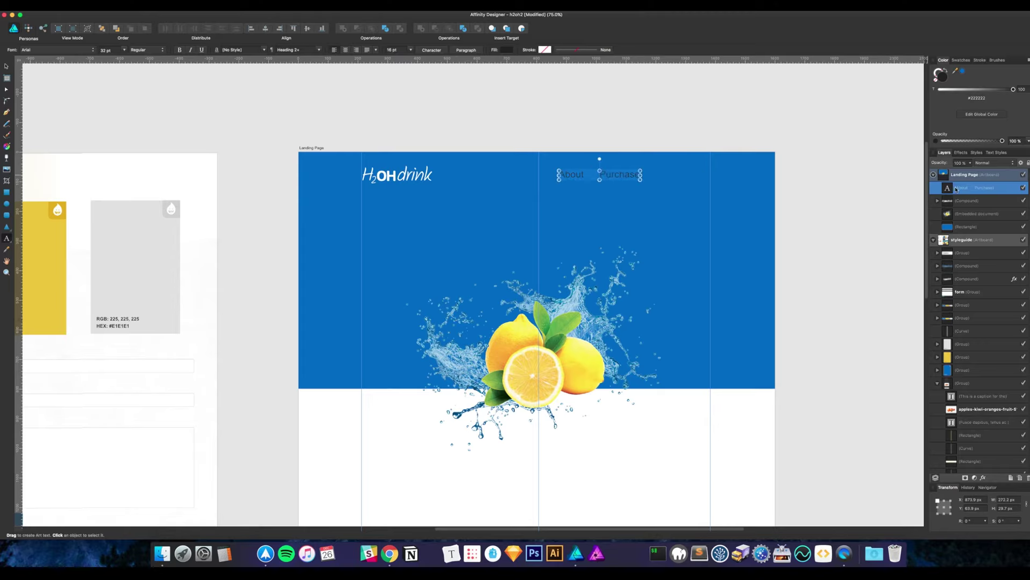
Examine the style guide's heading and body text samples and the font labels beside them
{"action": "left_click", "coordinate": [981, 177]}
{"action": "left_click", "coordinate": [982, 186]}
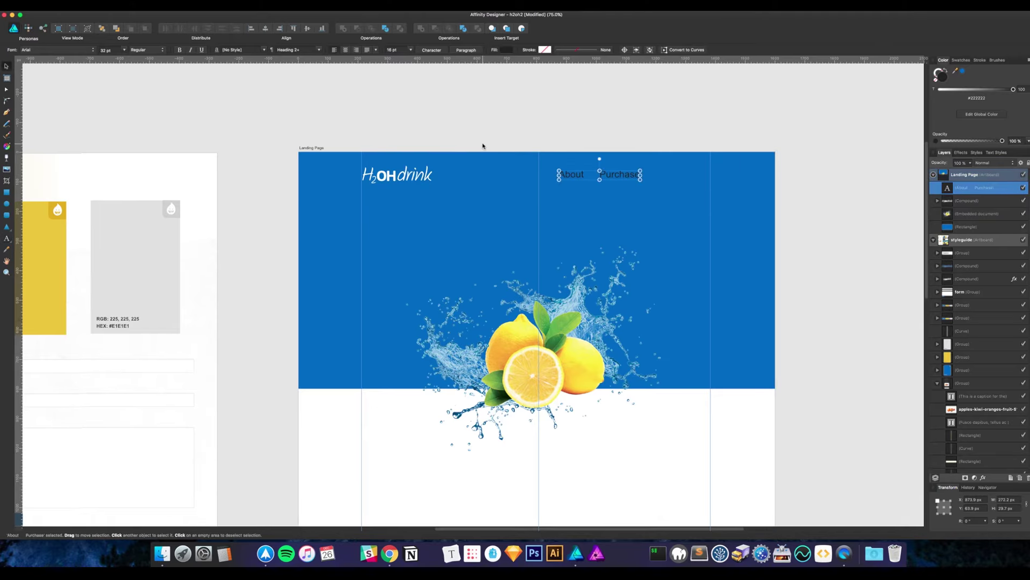
{"action": "scroll", "coordinate": [483, 145], "scroll_direction": "left", "scroll_amount": 10}
{"action": "scroll", "coordinate": [547, 173], "scroll_direction": "left", "scroll_amount": 15}
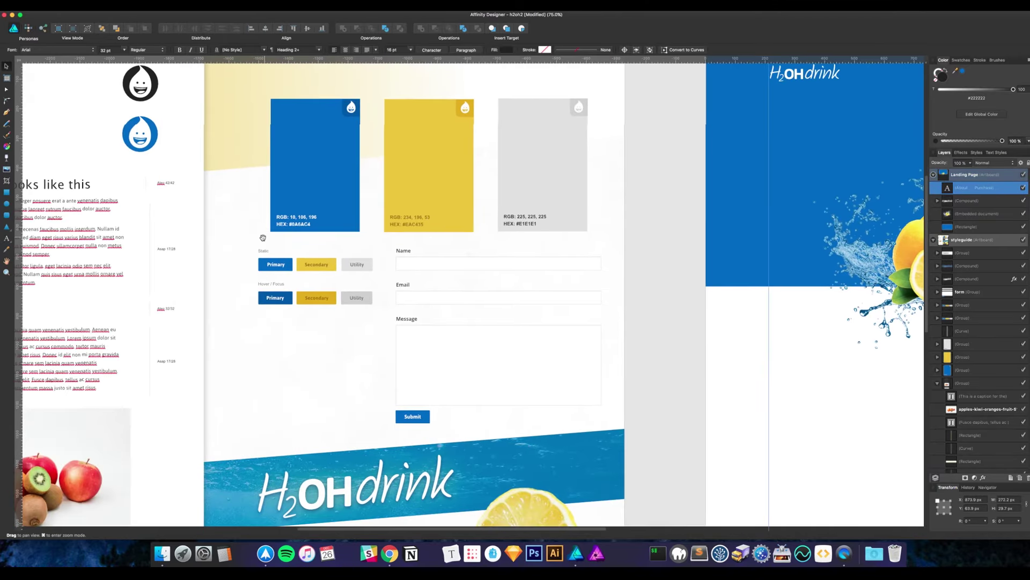
{"action": "scroll", "coordinate": [374, 277], "scroll_direction": "up", "scroll_amount": 1}
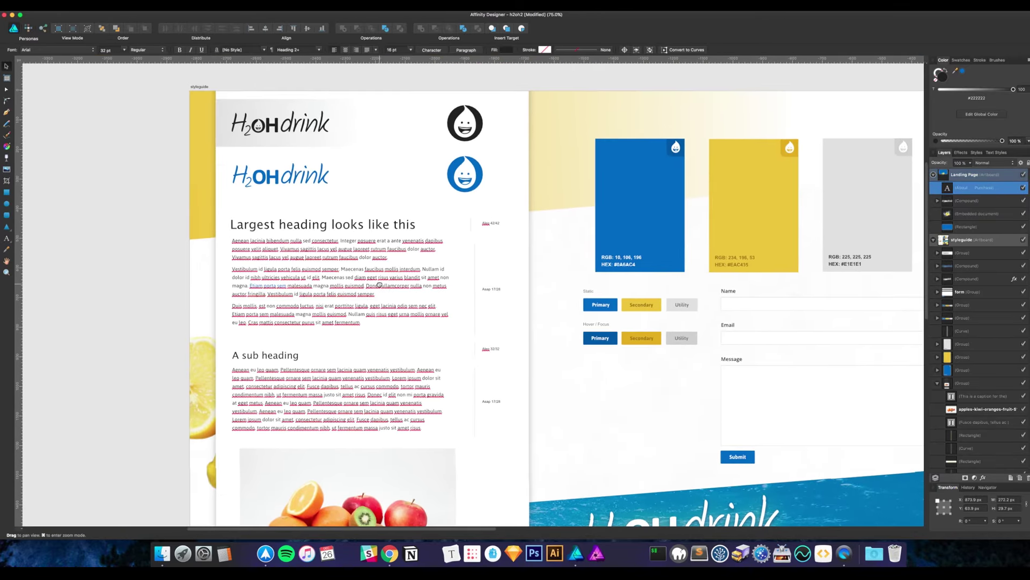
{"action": "left_click", "coordinate": [384, 256]}
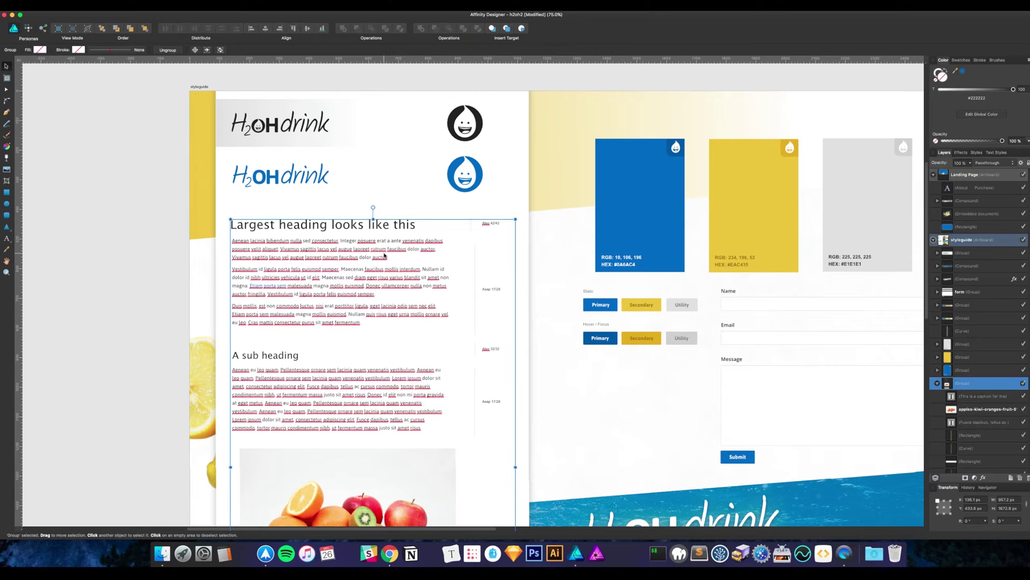
{"action": "left_click", "coordinate": [485, 359]}
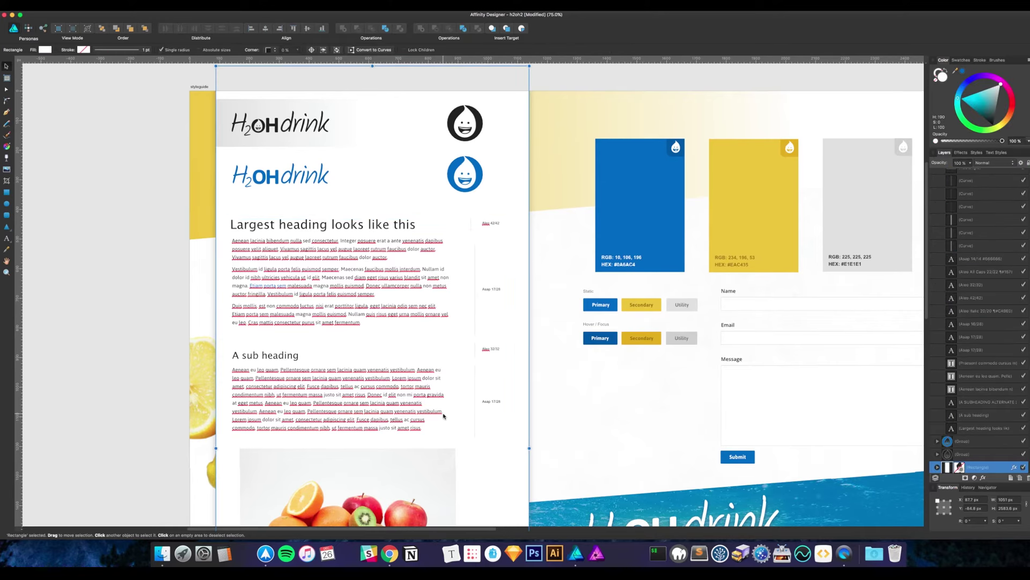
{"action": "scroll", "coordinate": [444, 415], "scroll_direction": "up", "scroll_amount": 3}
{"action": "scroll", "coordinate": [444, 415], "scroll_direction": "down", "scroll_amount": 1}
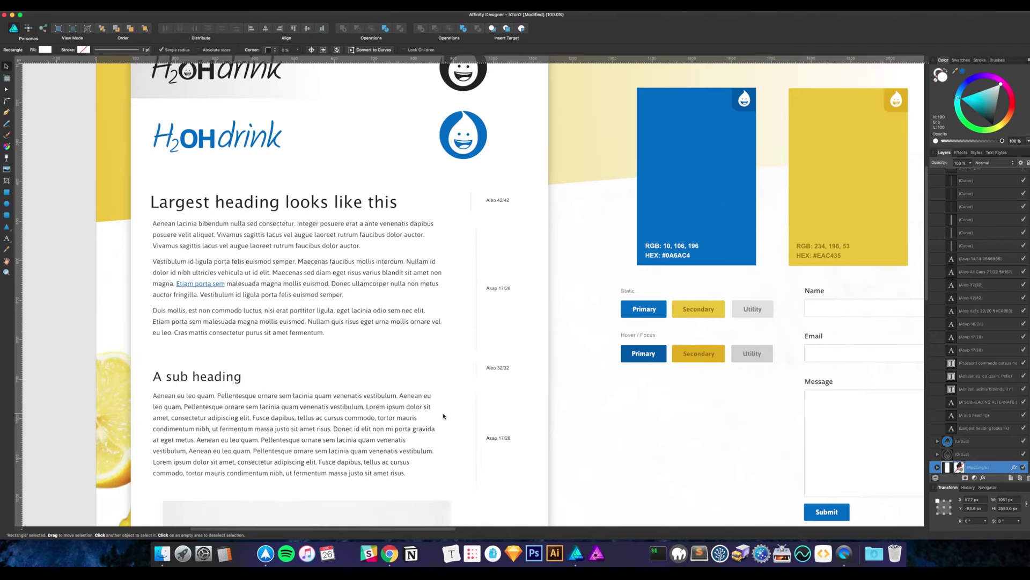
{"action": "scroll", "coordinate": [443, 415], "scroll_direction": "down", "scroll_amount": 1}
{"action": "scroll", "coordinate": [444, 415], "scroll_direction": "right", "scroll_amount": 15}
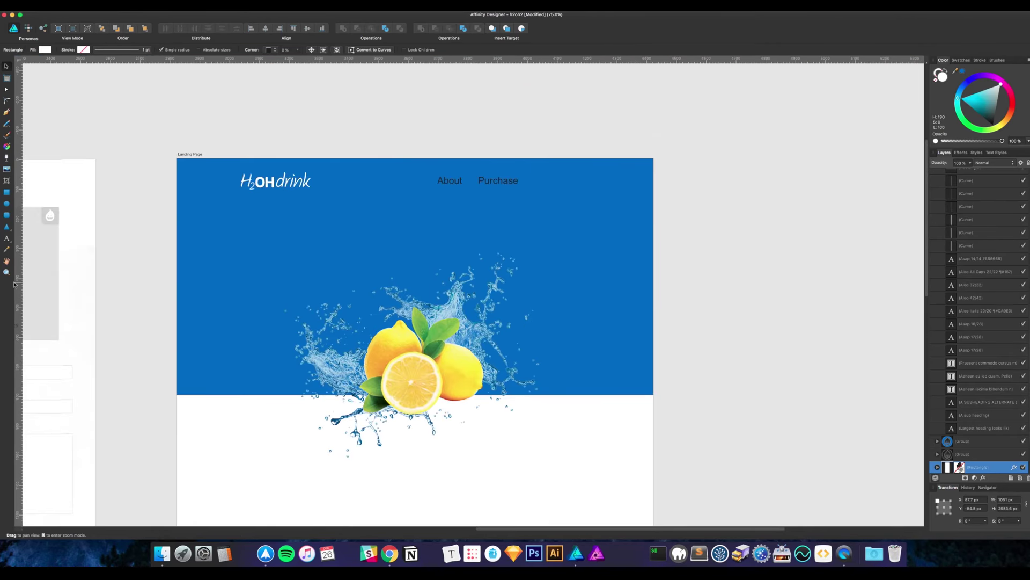
Set the "About Purchase" navigation text to the Asap font at 16 pt
{"action": "left_click", "coordinate": [509, 185]}
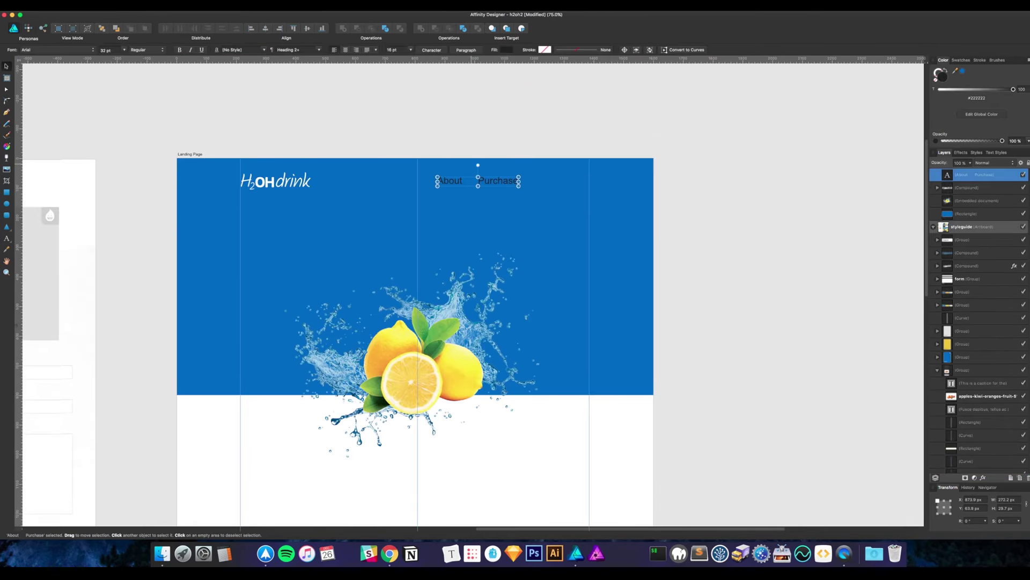
{"action": "left_click", "coordinate": [32, 49]}
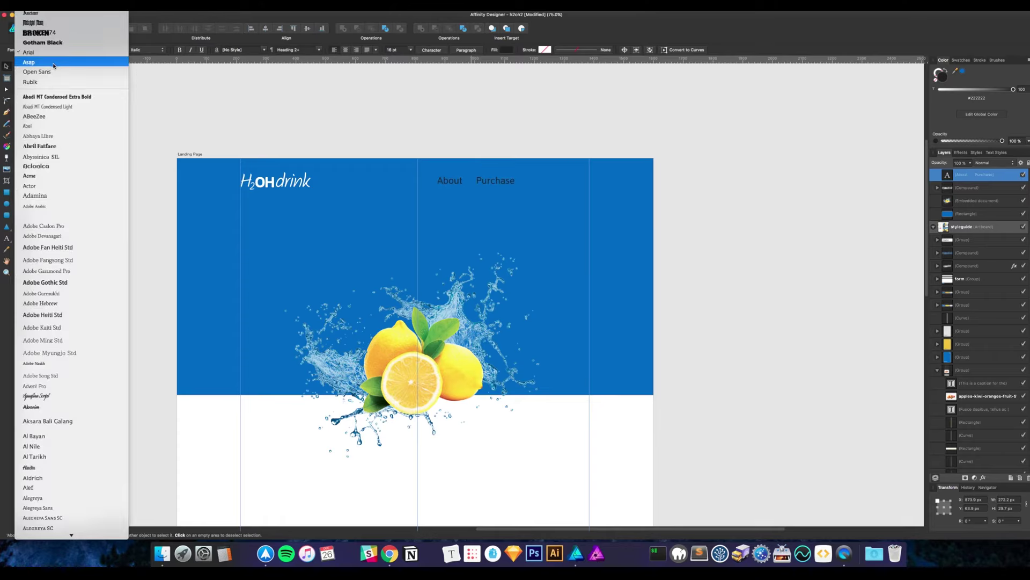
{"action": "left_click", "coordinate": [53, 63]}
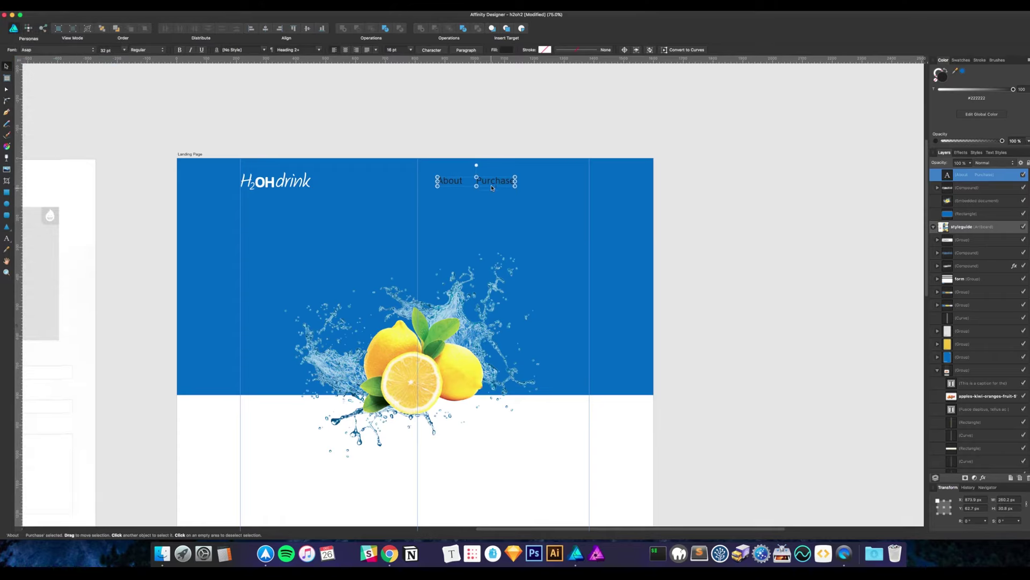
{"action": "left_click", "coordinate": [109, 49]}
{"action": "type", "text": "16"}
{"action": "key", "text": "Return"}
Fill the navigation text with white and move it right, between the center and right-hand guides at logo height
{"action": "left_click", "coordinate": [506, 49]}
{"action": "left_click_drag", "start_coordinate": [563, 107], "coordinate": [535, 145]}
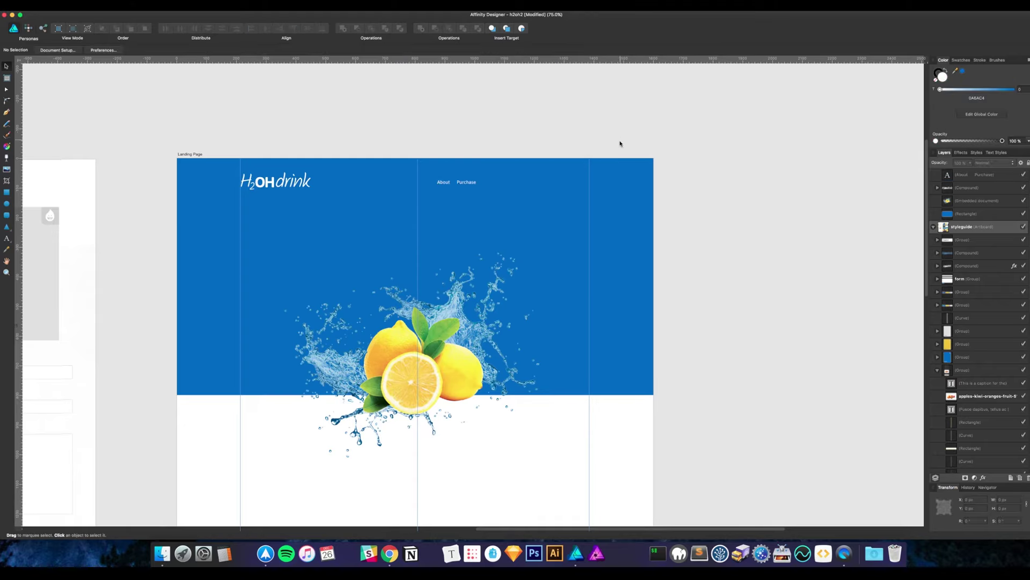
{"action": "left_click_drag", "start_coordinate": [477, 183], "coordinate": [545, 184]}
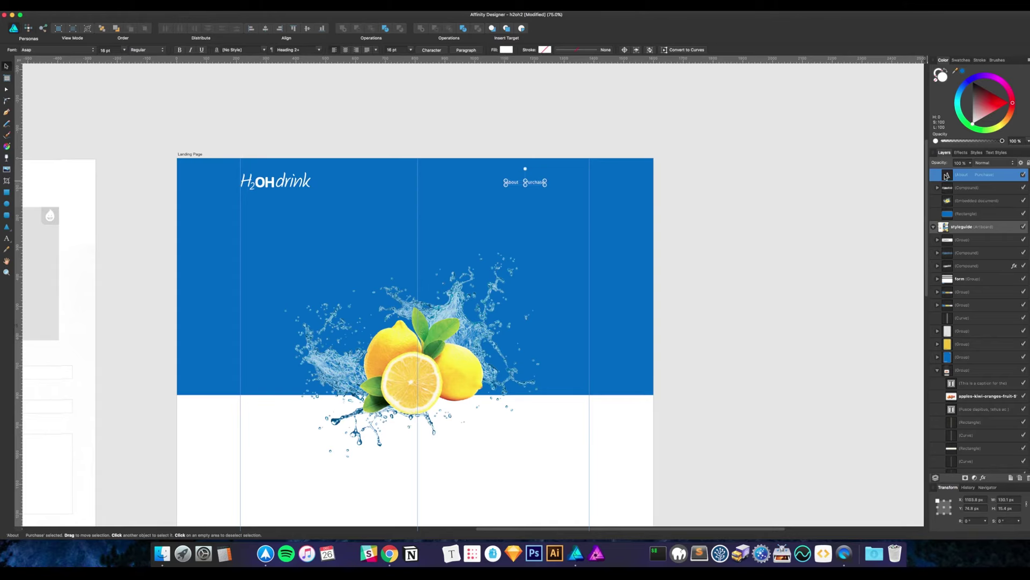
{"action": "left_click", "coordinate": [946, 175], "text": "alt"}
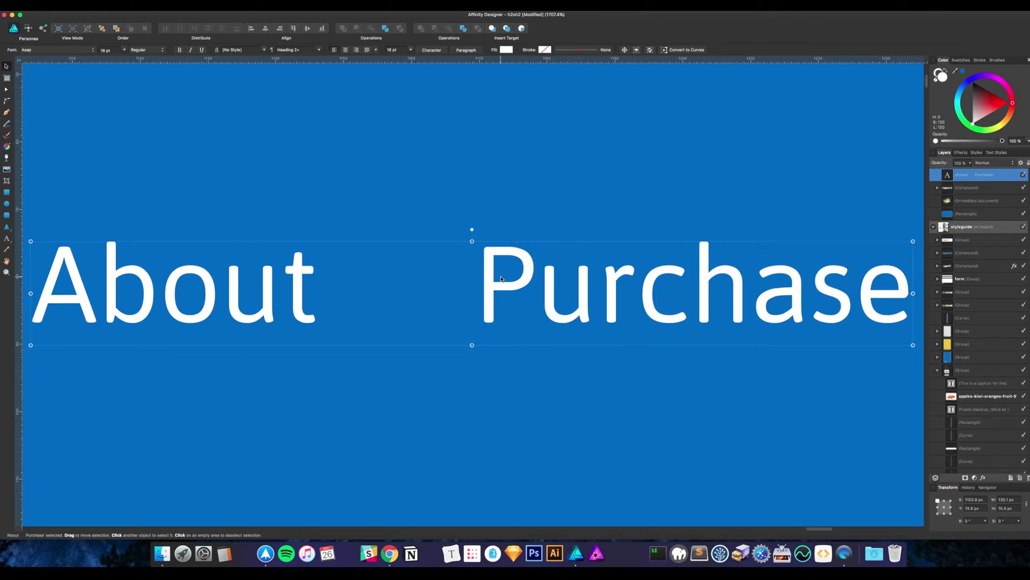
Insert "Why H2OHdrink?" ahead of "About" in the landing page's navigation text
{"action": "key", "text": "super+0"}
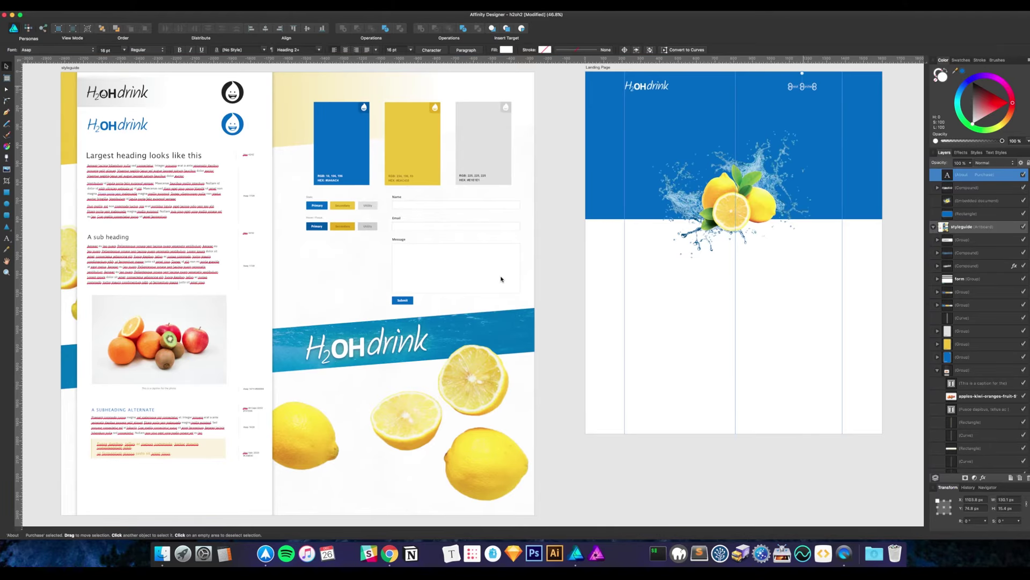
{"action": "key", "text": "super+1"}
{"action": "left_click", "coordinate": [641, 193]}
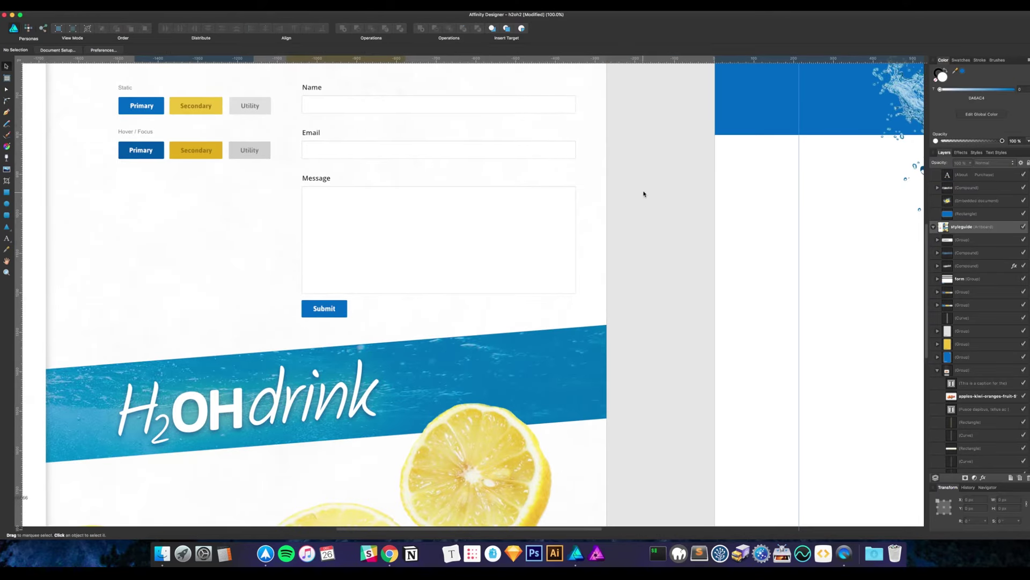
{"action": "scroll", "coordinate": [179, 435], "scroll_direction": "right", "scroll_amount": 10}
{"action": "scroll", "coordinate": [179, 434], "scroll_direction": "up", "scroll_amount": 6}
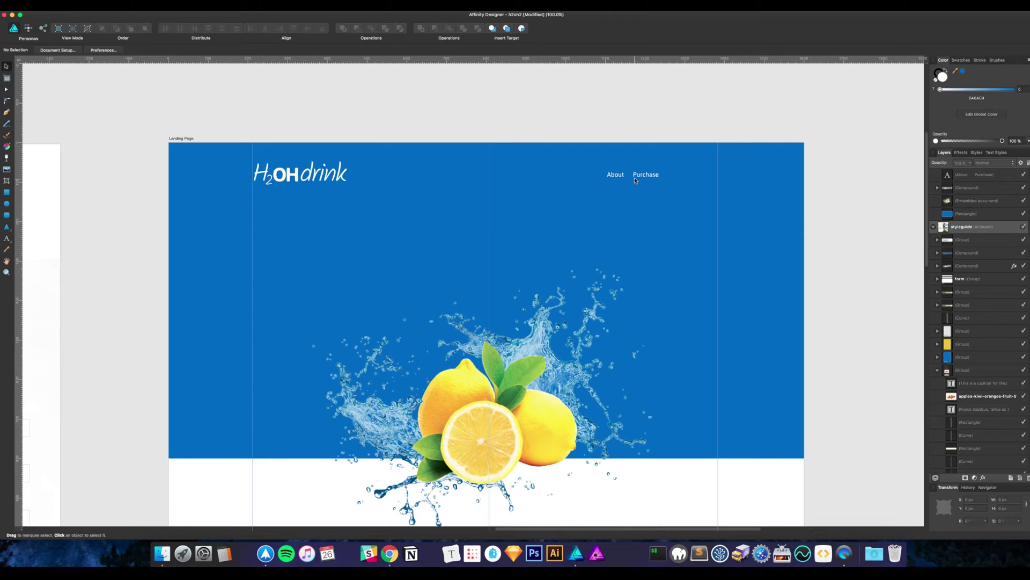
{"action": "double_click", "coordinate": [635, 180]}
{"action": "type", "text": "In"}
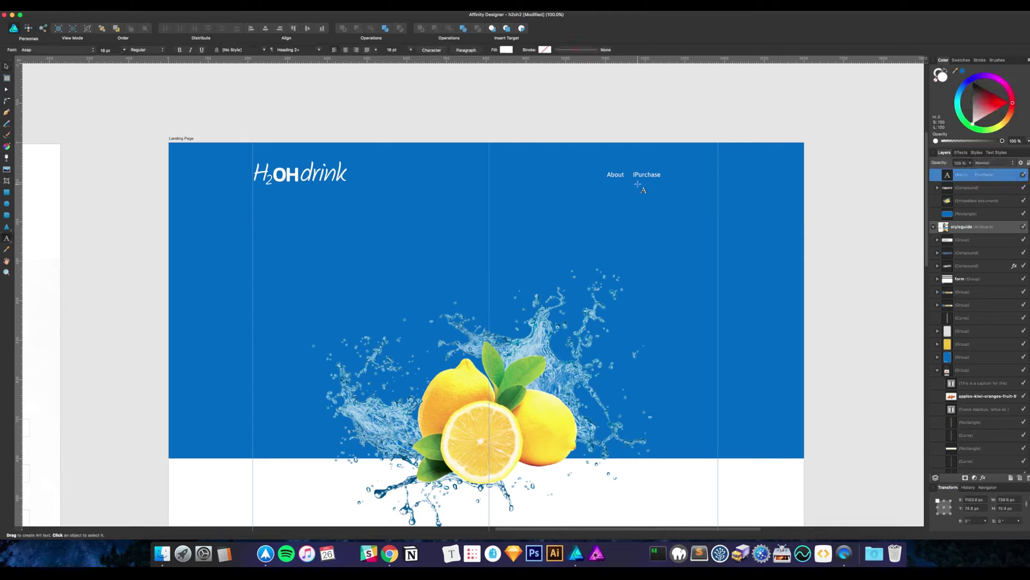
{"action": "key", "text": "BackSpace"}
{"action": "key", "text": "BackSpace"}
{"action": "type", "text": "Why"}
{"action": "type", "text": " H20"}
{"action": "key", "text": "BackSpace"}
{"action": "key", "text": "BackSpace"}
{"action": "type", "text": "2OHdrink?"}
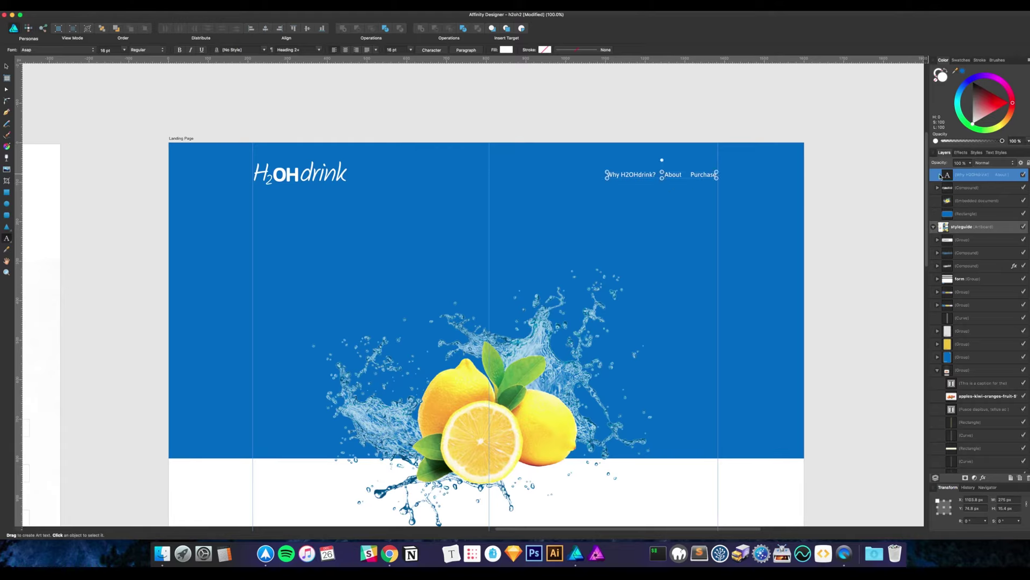
Try removing the spaces between "Why H2OHdrink?" and "About", and undo the deletions
{"action": "key", "text": "BackSpace"}
{"action": "key", "text": "BackSpace"}
{"action": "key", "text": "BackSpace"}
{"action": "key", "text": "BackSpace"}
{"action": "key", "text": "BackSpace"}
{"action": "key", "text": "BackSpace"}
{"action": "key", "text": "BackSpace"}
{"action": "key", "text": "BackSpace"}
{"action": "key", "text": "Escape"}
{"action": "key", "text": "super+z"}
{"action": "key", "text": "super+z"}
{"action": "key", "text": "super+z"}
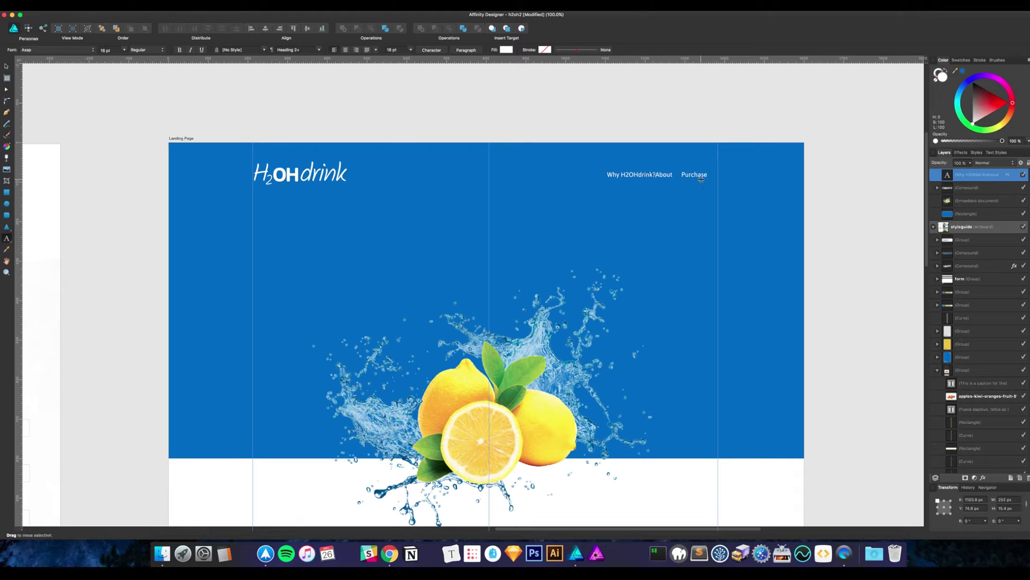
{"action": "key", "text": "super+z"}
{"action": "key", "text": "super+z"}
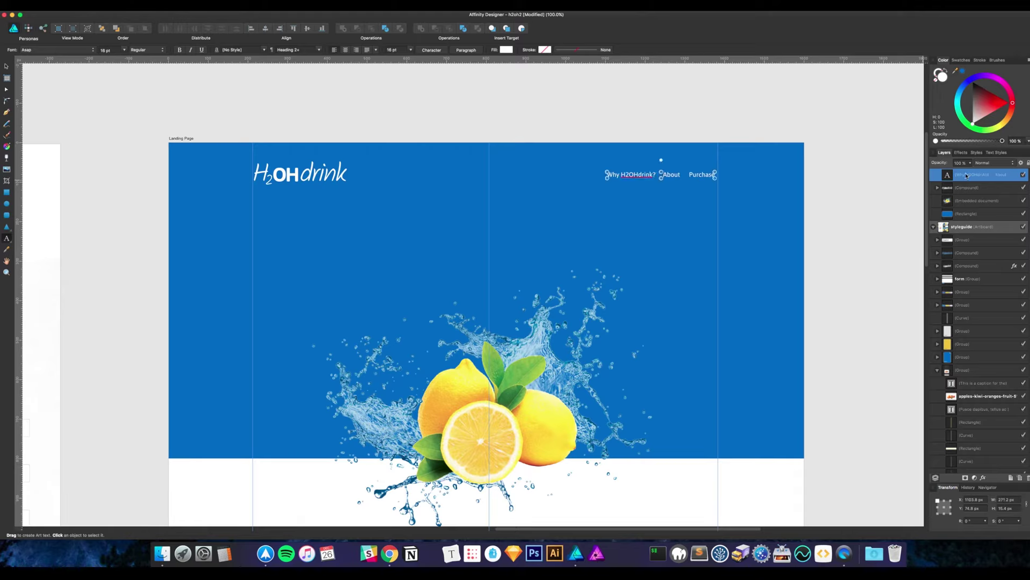
Widen the gap between "Why H2OHdrink?" and "About" by adding spaces in the navigation text
{"action": "double_click", "coordinate": [966, 174]}
{"action": "left_click", "coordinate": [7, 66]}
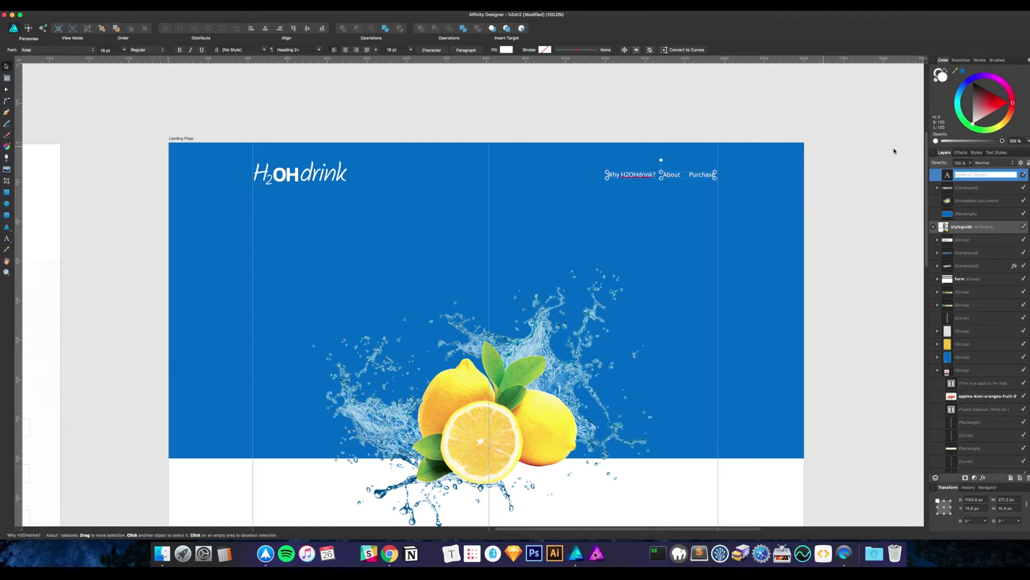
{"action": "key", "text": "super+alt+0"}
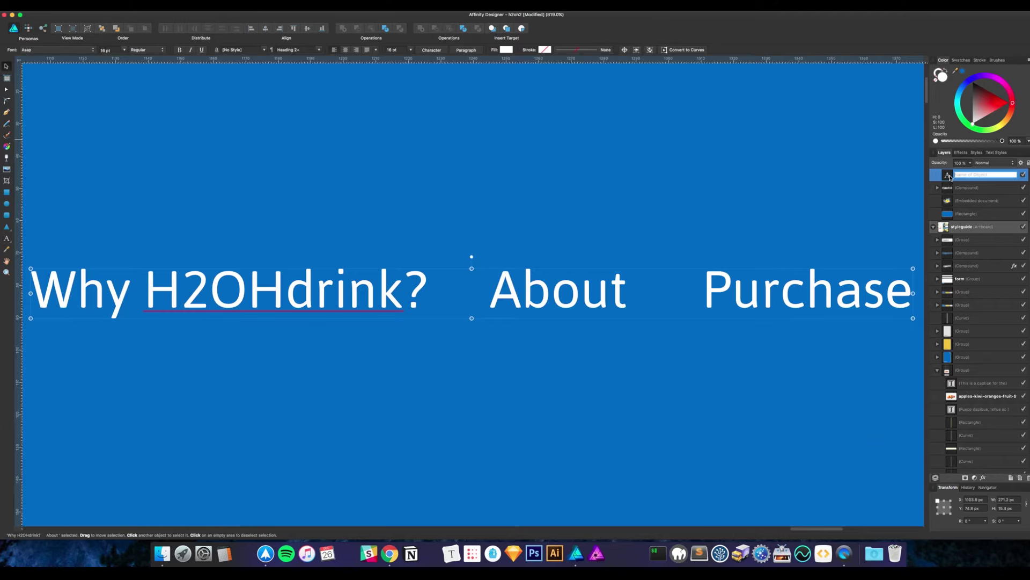
{"action": "double_click", "coordinate": [494, 301]}
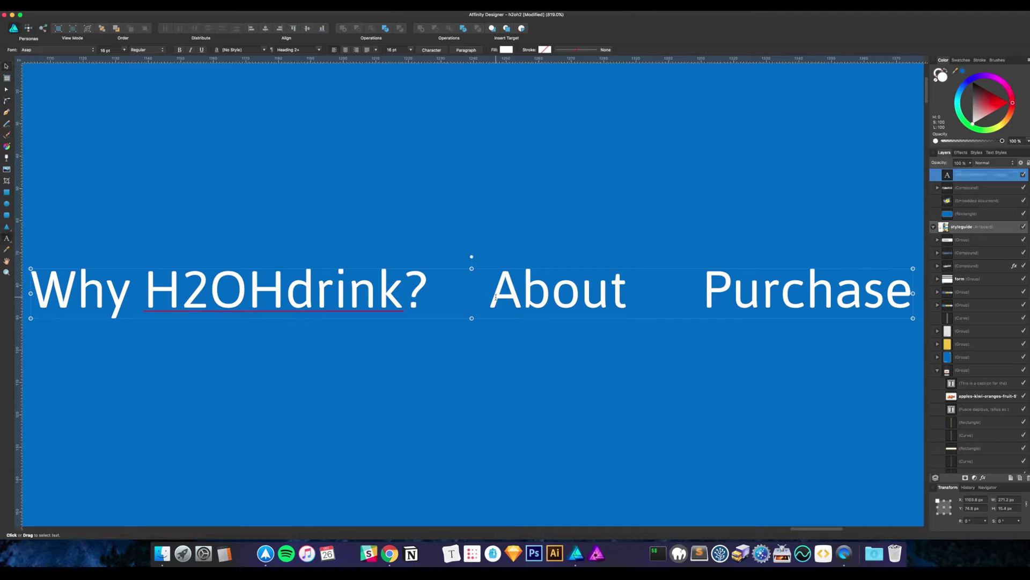
{"action": "double_click", "coordinate": [995, 174]}
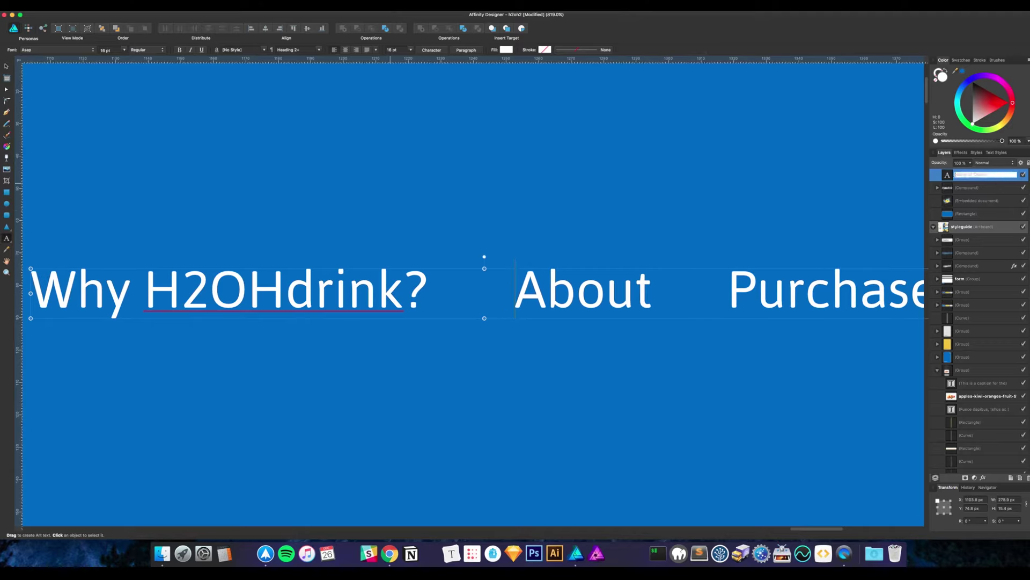
{"action": "key", "text": "BackSpace"}
{"action": "key", "text": "Escape"}
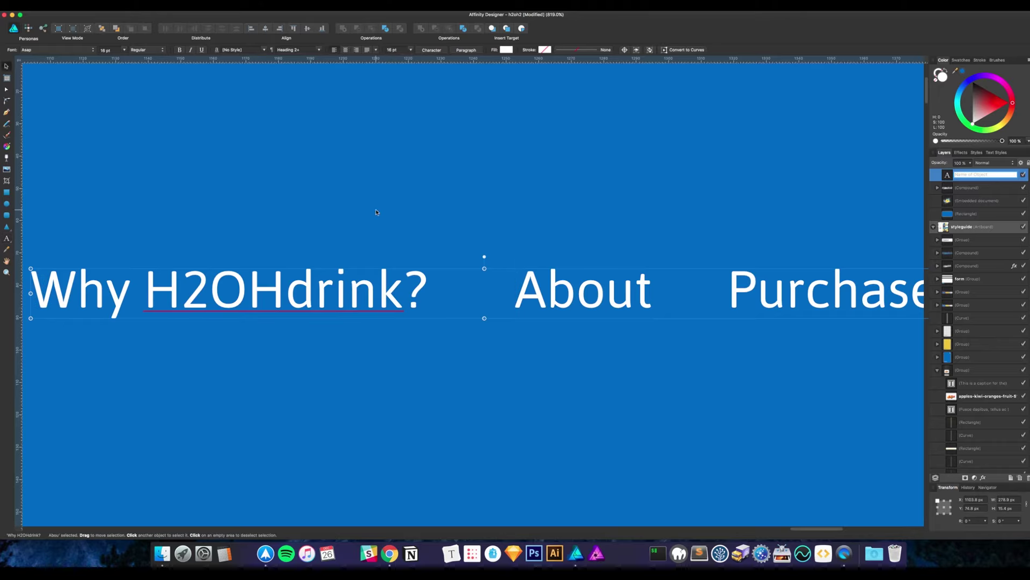
Move the logo and the navigation text up together by about 15 px on the landing page
{"action": "key", "text": "super+minus"}
{"action": "key", "text": "super+minus"}
{"action": "key", "text": "super+minus"}
{"action": "key", "text": "super+minus"}
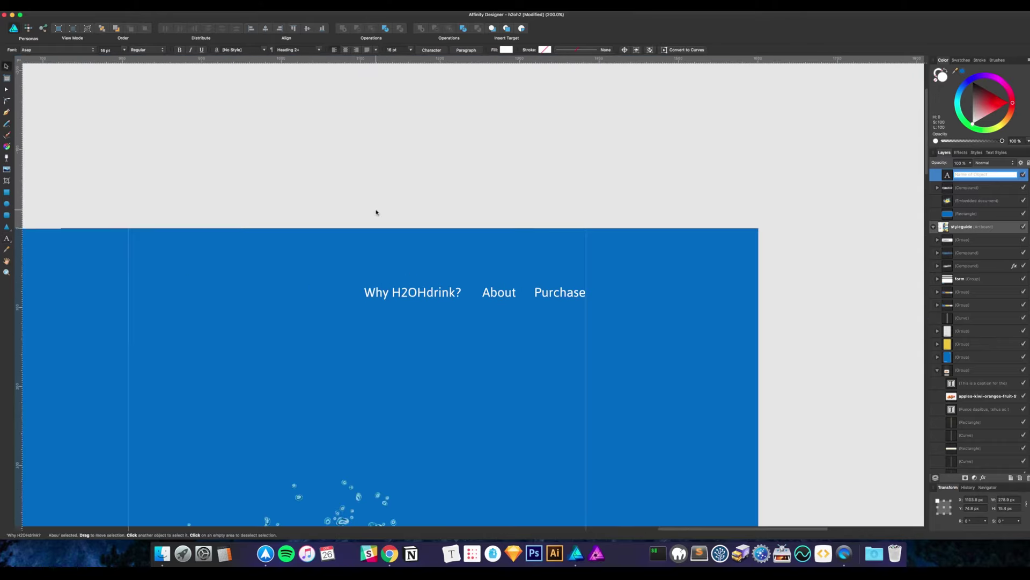
{"action": "key", "text": "super+minus"}
{"action": "key", "text": "Escape"}
{"action": "left_click_drag", "start_coordinate": [375, 211], "coordinate": [627, 208]}
{"action": "key", "text": "super+minus"}
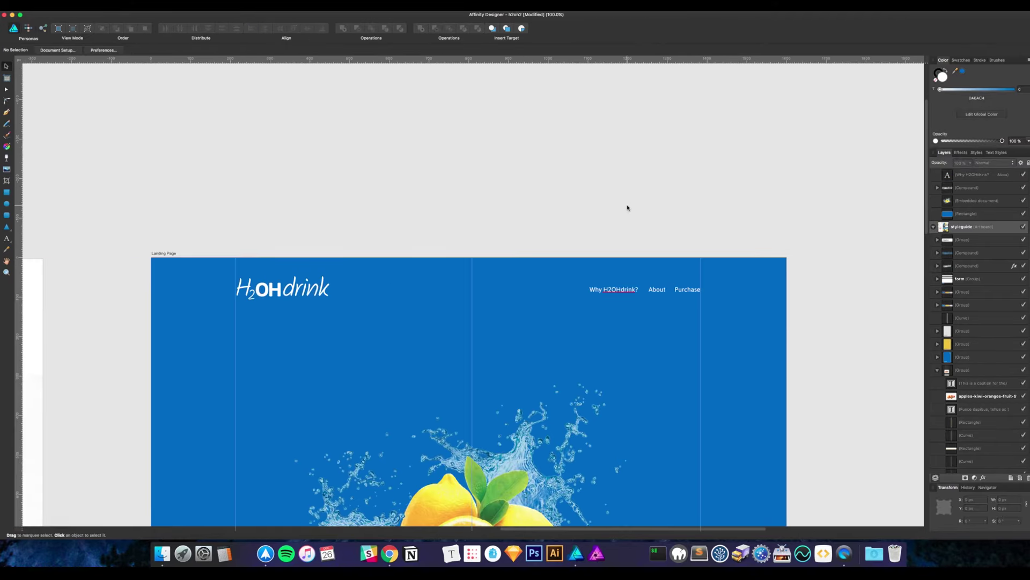
{"action": "left_click", "coordinate": [621, 294]}
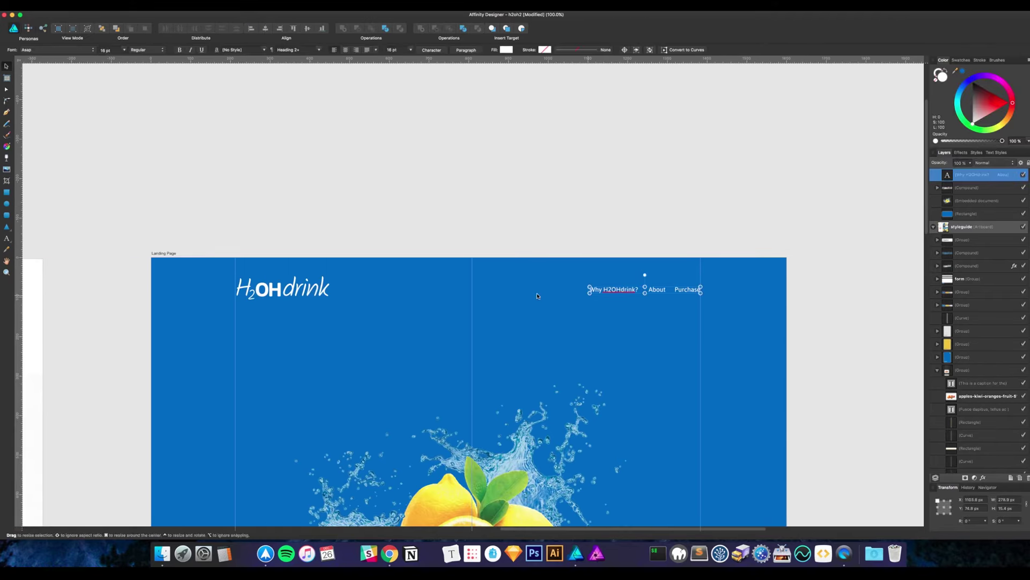
{"action": "left_click", "coordinate": [267, 294], "text": "shift"}
{"action": "left_click_drag", "start_coordinate": [267, 294], "coordinate": [267, 291]}
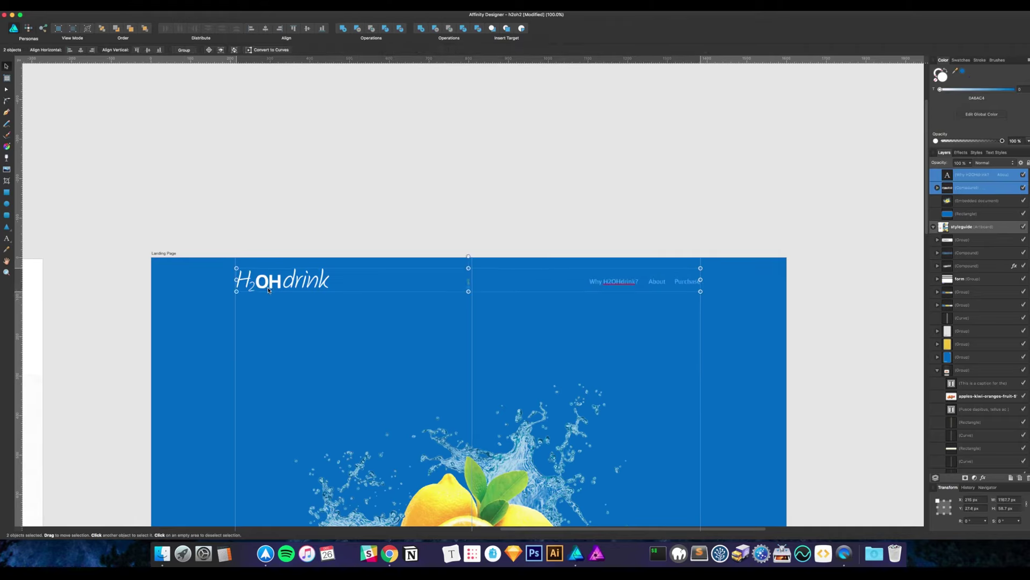
{"action": "left_click", "coordinate": [482, 128]}
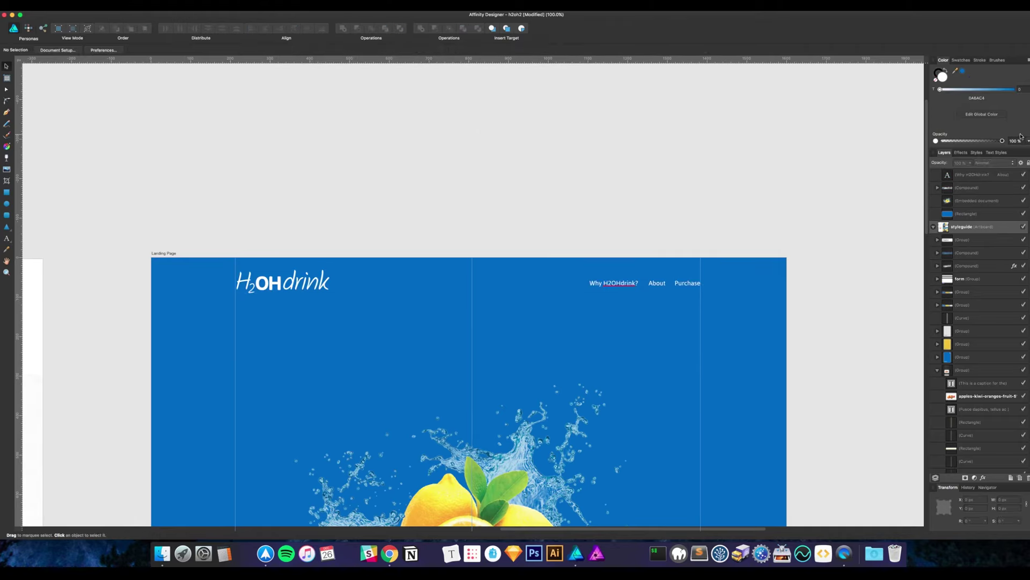
Move the navigation text about 20 px left and delete the word "Purchase" from it
{"action": "left_click", "coordinate": [695, 285]}
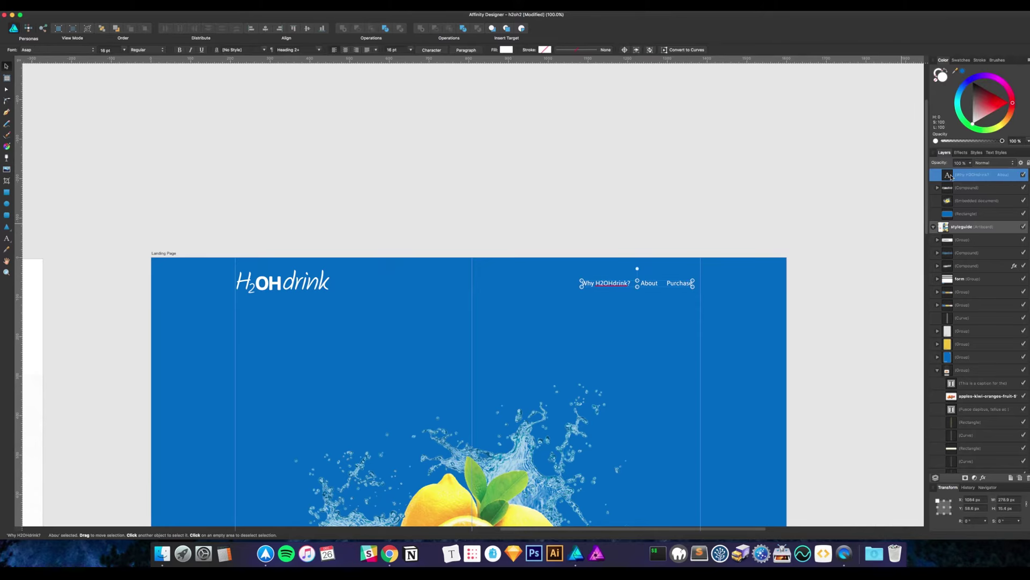
{"action": "double_click", "coordinate": [949, 175]}
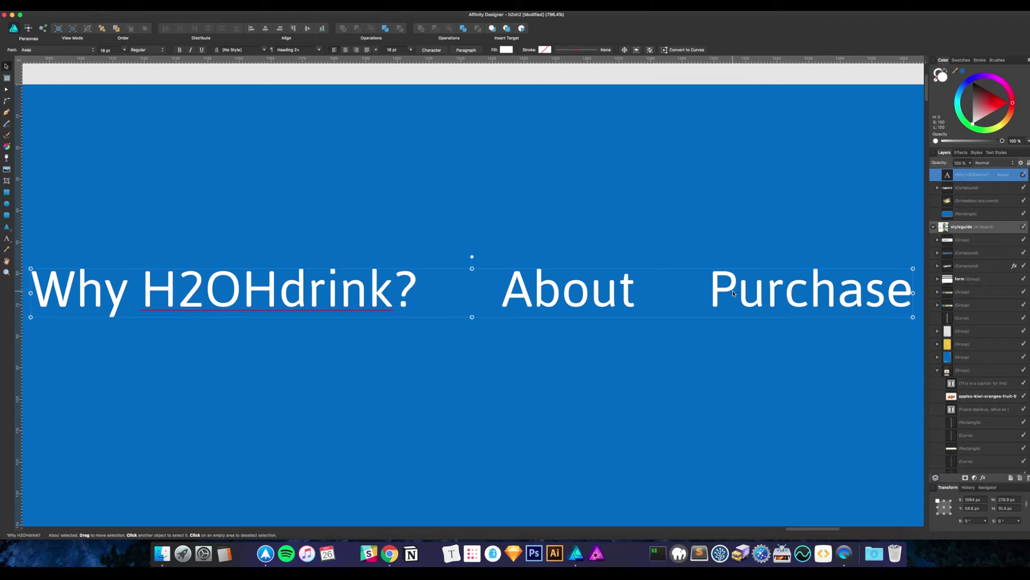
{"action": "key", "text": "super+minus"}
{"action": "key", "text": "t"}
{"action": "left_click_drag", "start_coordinate": [592, 293], "coordinate": [695, 293]}
{"action": "key", "text": "BackSpace"}
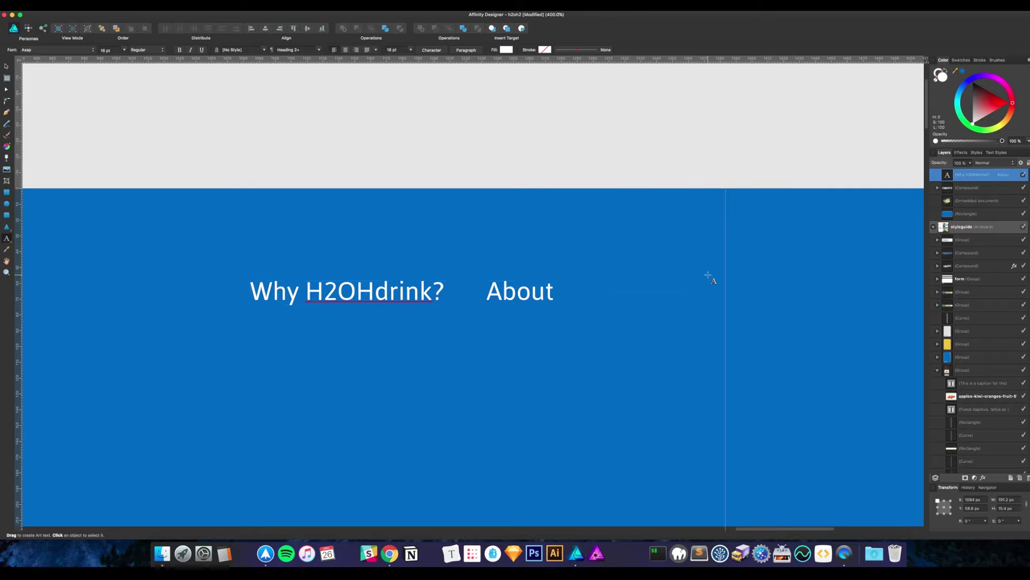
{"action": "left_click", "coordinate": [965, 177]}
{"action": "key", "text": "v"}
{"action": "left_click", "coordinate": [442, 180]}
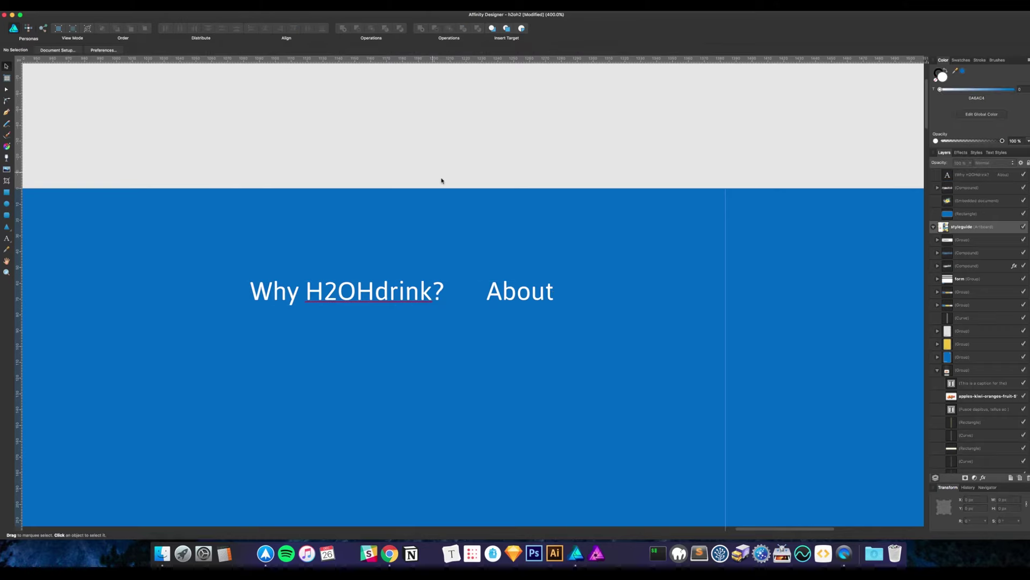
Move the "Why H2OHdrink? About" navigation text about 40 px further left, at the same height
{"action": "left_click_drag", "start_coordinate": [397, 295], "coordinate": [781, 317]}
{"action": "key", "text": "super+1"}
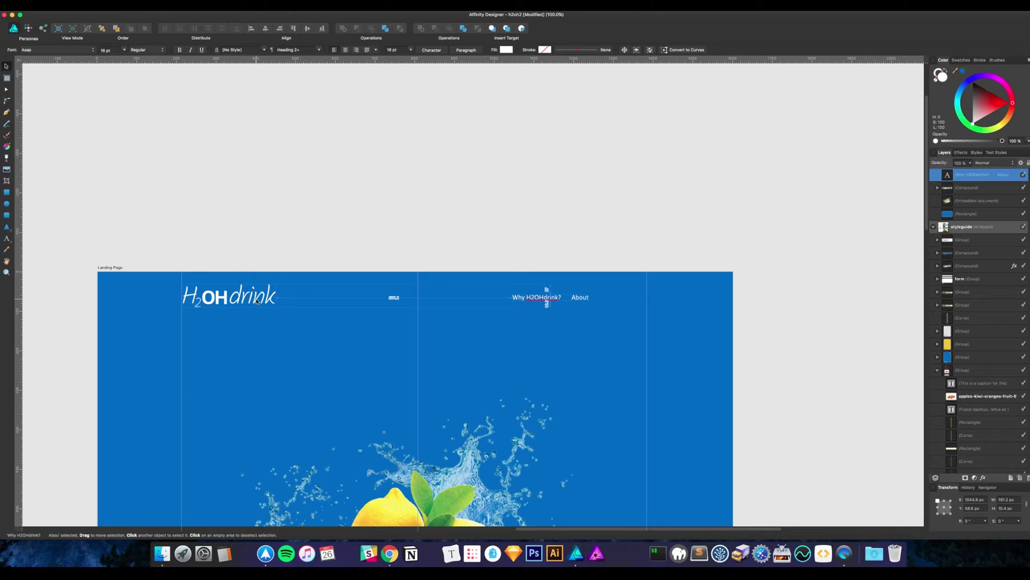
{"action": "left_click", "coordinate": [211, 196]}
Examine the style guide's color swatches, static and hover button styles, form and heading samples
{"action": "scroll", "coordinate": [211, 196], "scroll_direction": "left", "scroll_amount": 15}
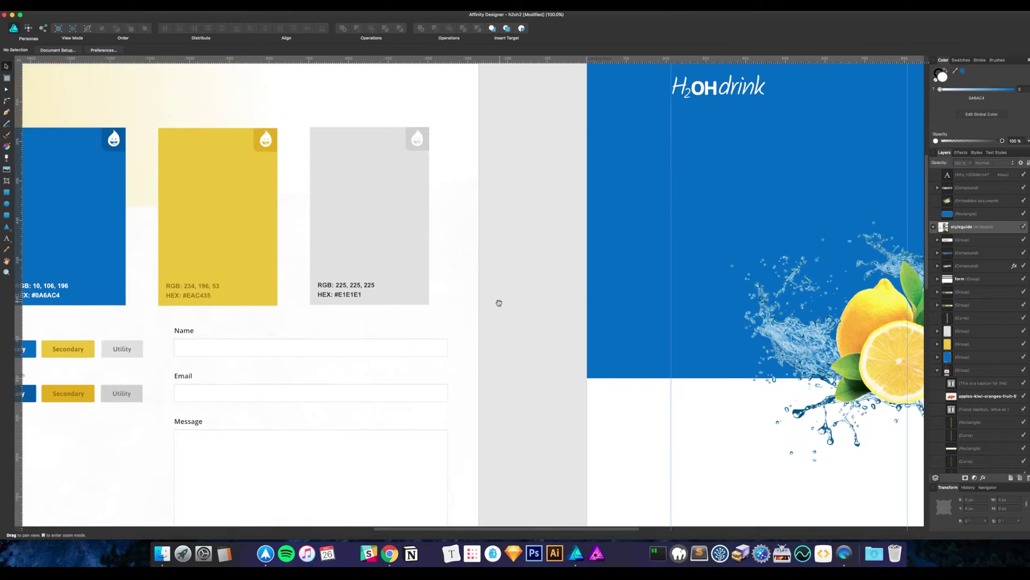
{"action": "scroll", "coordinate": [694, 276], "scroll_direction": "right", "scroll_amount": 15}
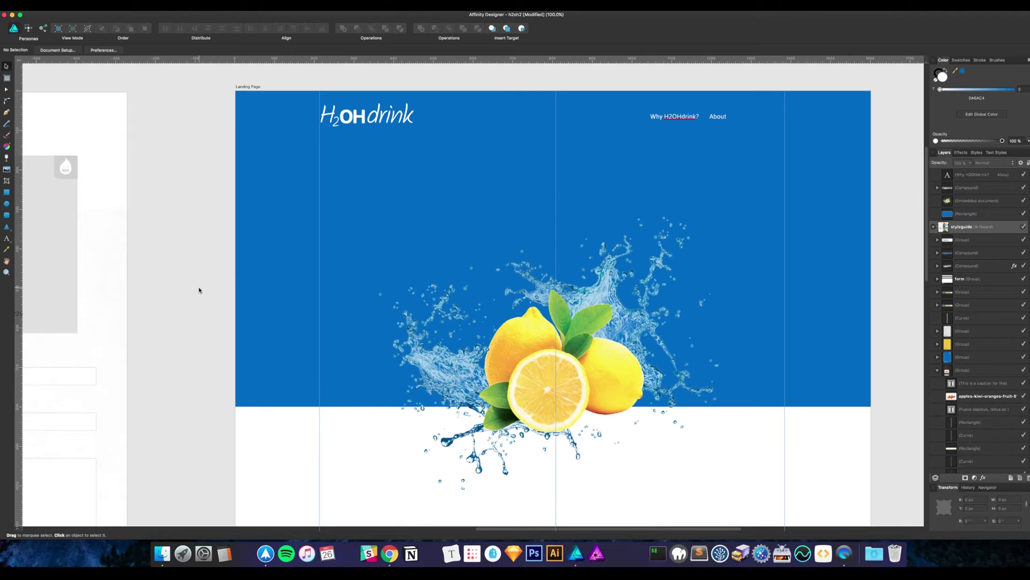
{"action": "key", "text": "space"}
{"action": "left_click_drag", "start_coordinate": [188, 301], "coordinate": [430, 294]}
{"action": "left_click_drag", "start_coordinate": [307, 296], "coordinate": [578, 315]}
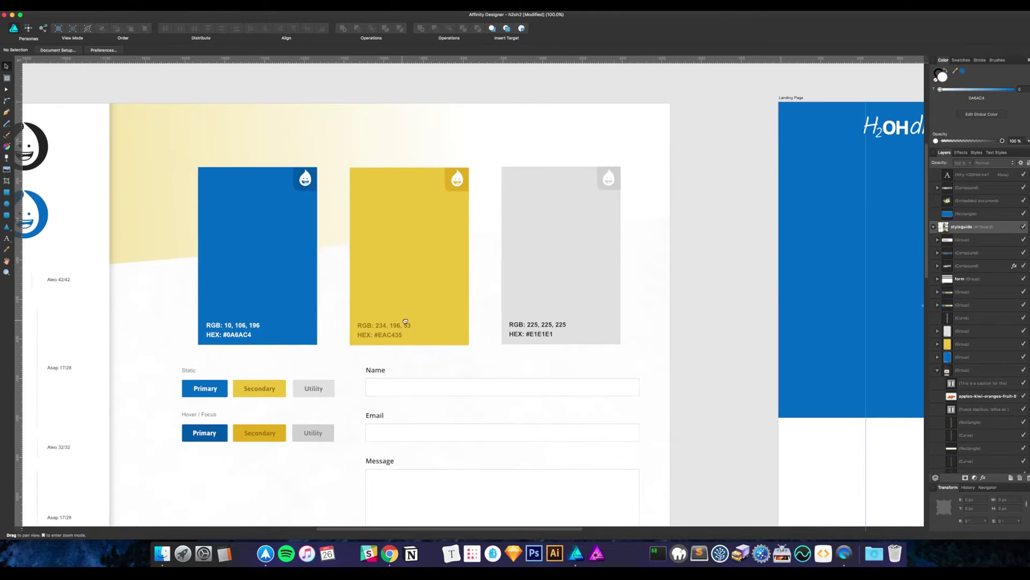
{"action": "left_click_drag", "start_coordinate": [387, 314], "coordinate": [511, 311]}
{"action": "left_click_drag", "start_coordinate": [411, 320], "coordinate": [528, 320]}
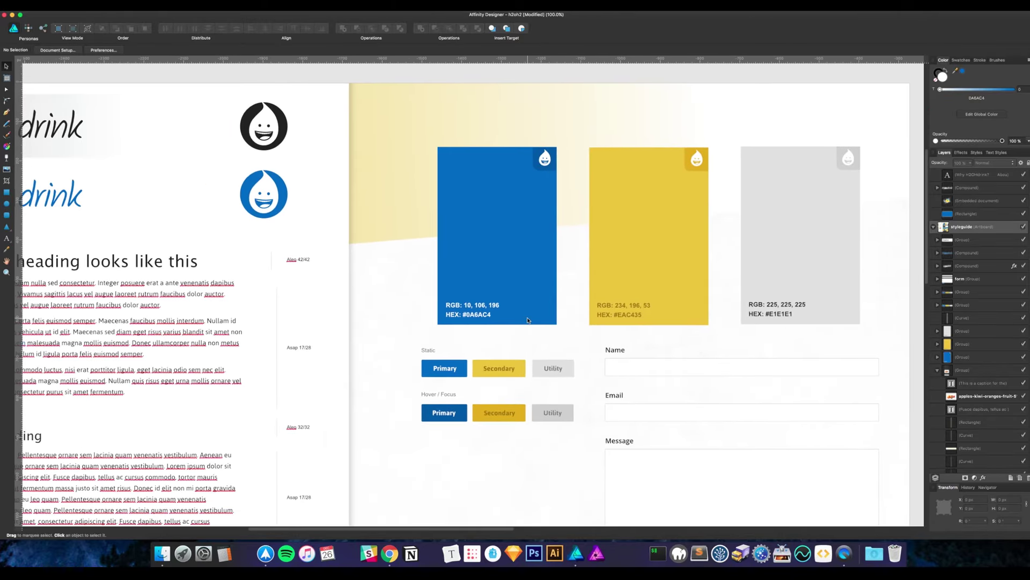
{"action": "key", "text": "super+minus"}
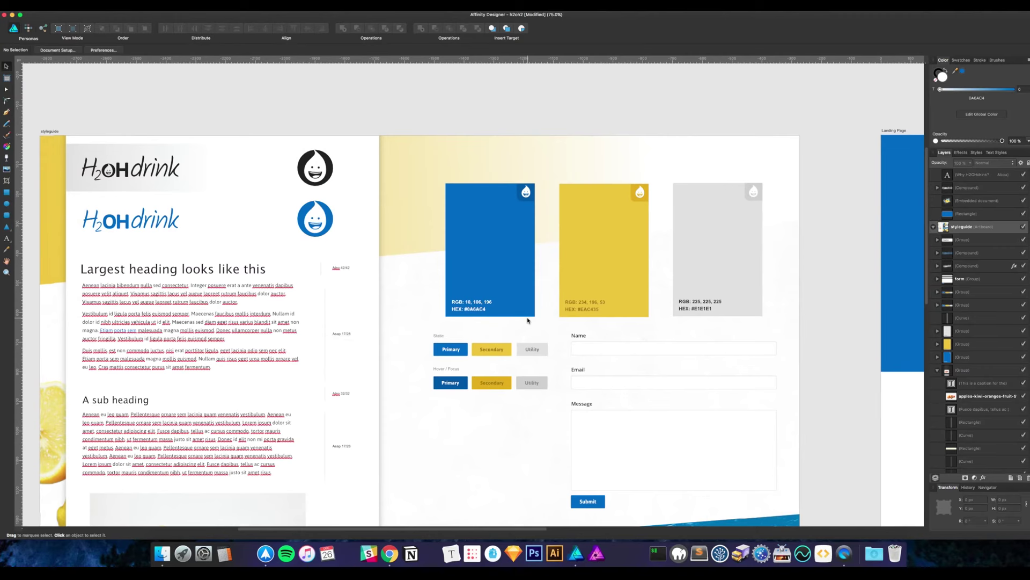
{"action": "left_click_drag", "start_coordinate": [322, 316], "coordinate": [344, 296]}
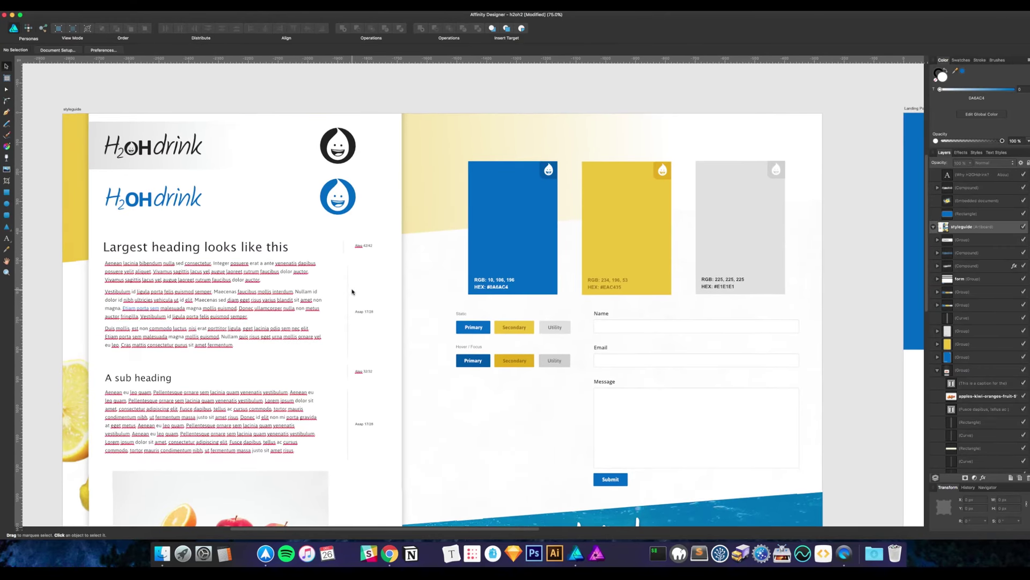
{"action": "scroll", "coordinate": [454, 338], "scroll_direction": "down", "scroll_amount": 3}
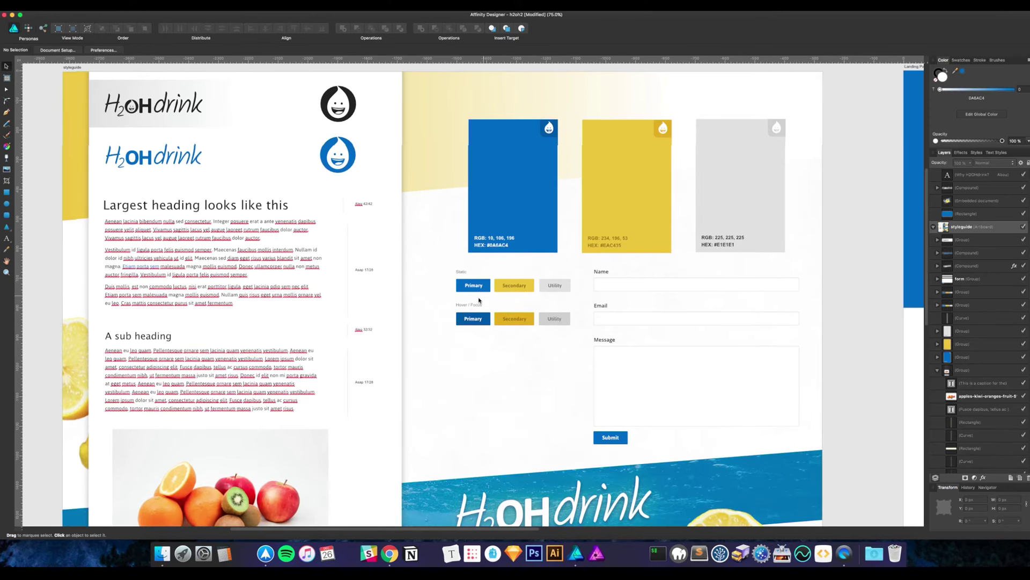
{"action": "scroll", "coordinate": [479, 301], "scroll_direction": "up", "scroll_amount": 1}
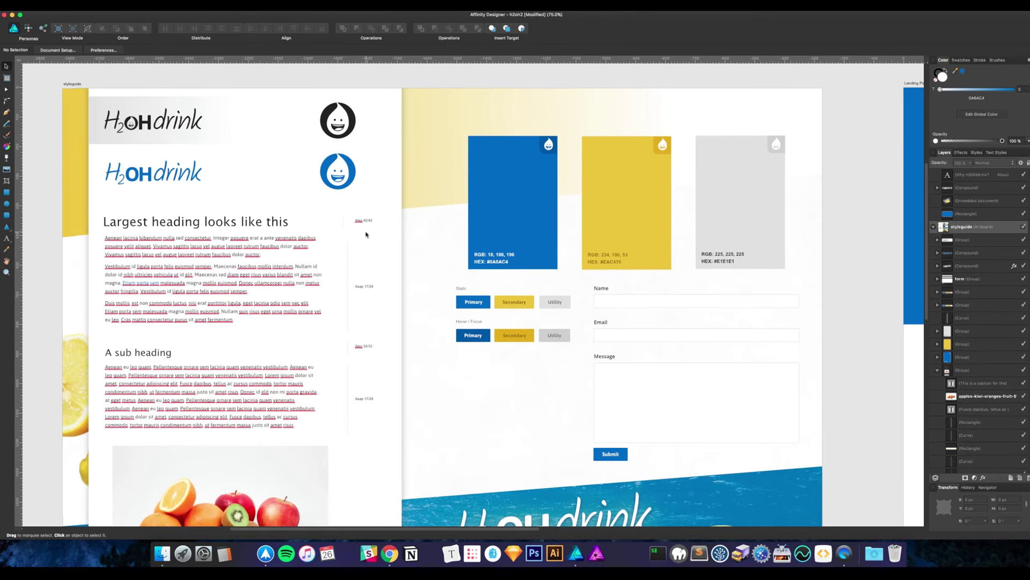
Copy the style guide's static yellow Secondary button and place it beside "About" in the landing page header, ending at the right guide
{"action": "left_click", "coordinate": [514, 304]}
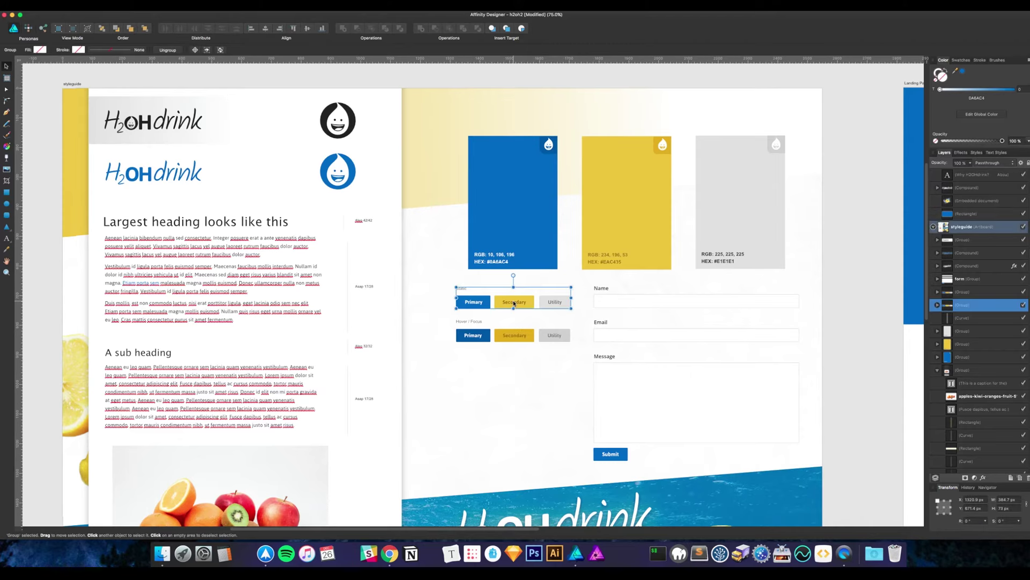
{"action": "double_click", "coordinate": [513, 303]}
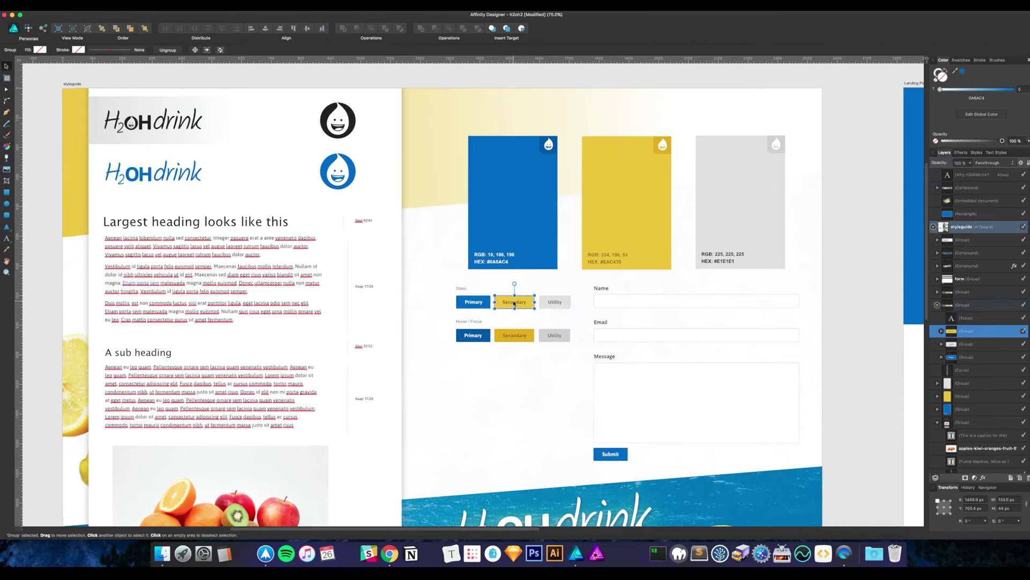
{"action": "left_click", "coordinate": [849, 278]}
{"action": "scroll", "coordinate": [779, 261], "scroll_direction": "right", "scroll_amount": 5}
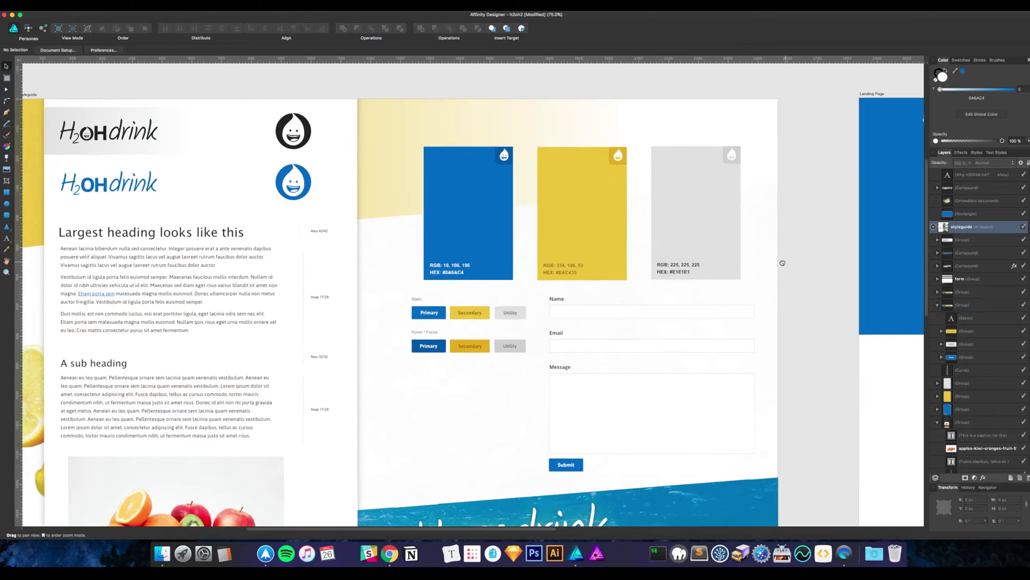
{"action": "scroll", "coordinate": [591, 269], "scroll_direction": "right", "scroll_amount": 10}
{"action": "scroll", "coordinate": [592, 269], "scroll_direction": "up", "scroll_amount": 3}
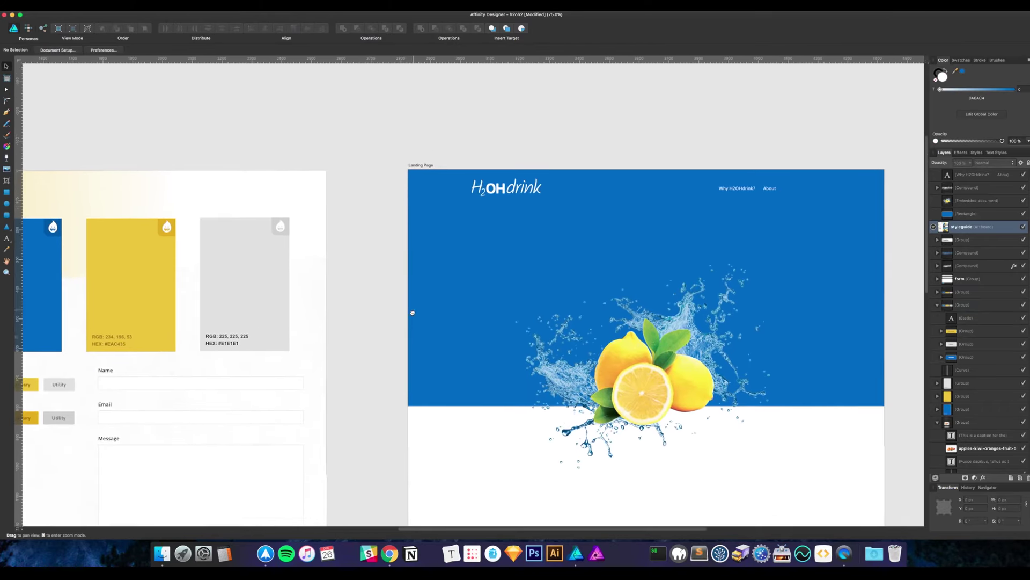
{"action": "scroll", "coordinate": [689, 264], "scroll_direction": "up", "scroll_amount": 1}
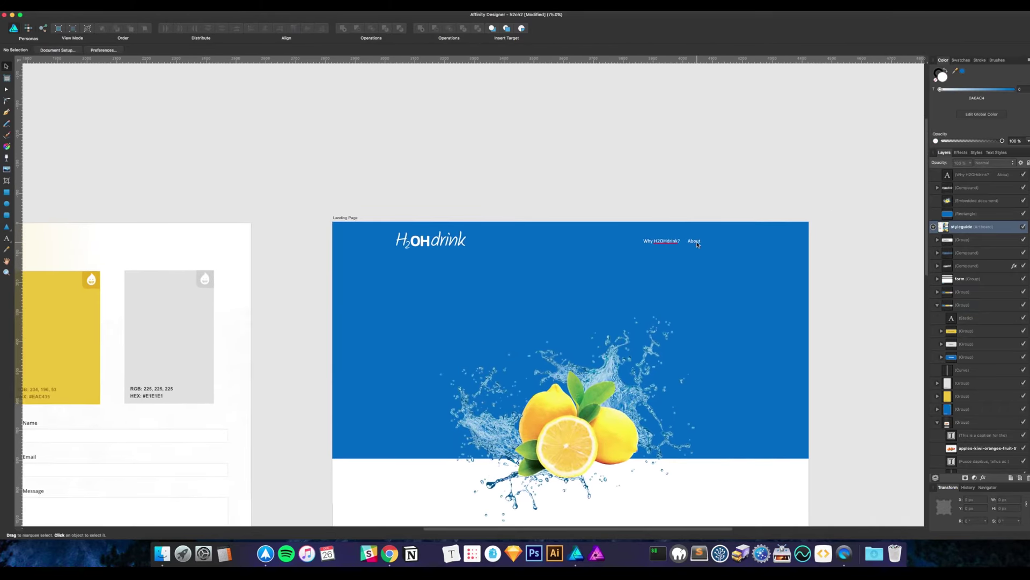
{"action": "key", "text": "ctrl+v"}
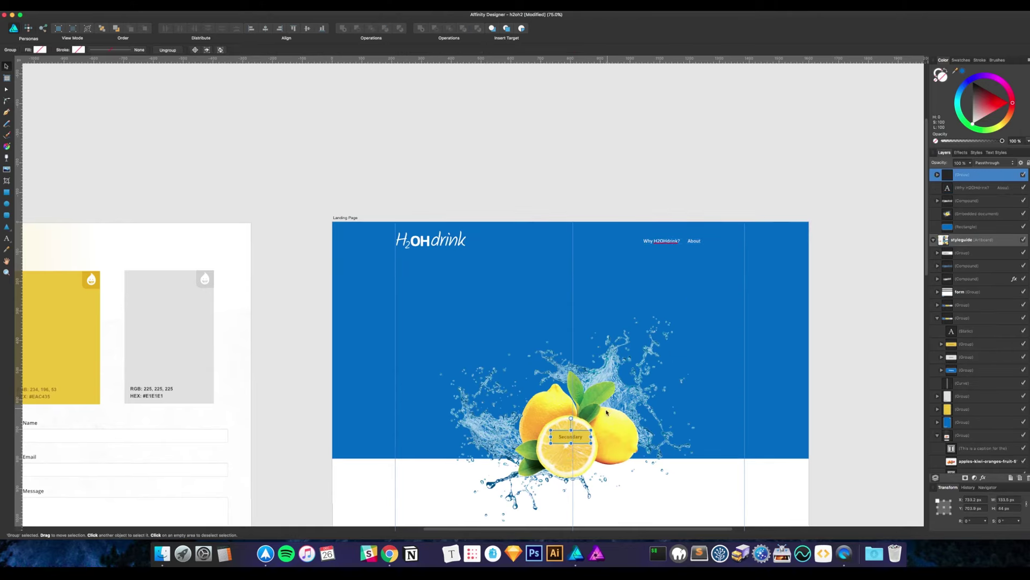
{"action": "left_click_drag", "start_coordinate": [587, 437], "coordinate": [693, 243]}
{"action": "left_click", "coordinate": [693, 241]}
{"action": "left_click", "coordinate": [601, 195]}
{"action": "left_click_drag", "start_coordinate": [479, 196], "coordinate": [786, 182]}
{"action": "left_click_drag", "start_coordinate": [515, 222], "coordinate": [437, 203]}
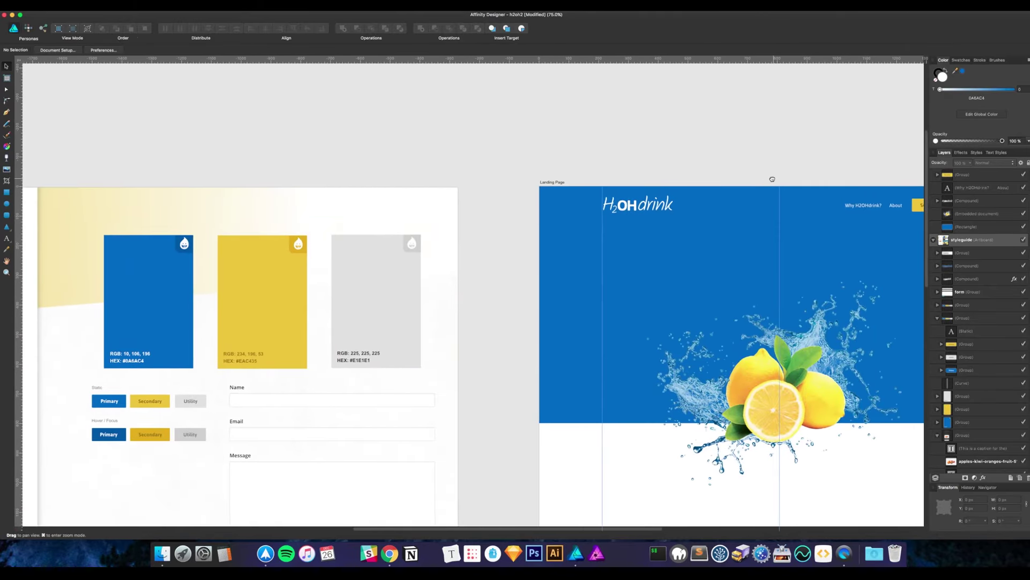
{"action": "scroll", "coordinate": [660, 220], "scroll_direction": "right", "scroll_amount": 8}
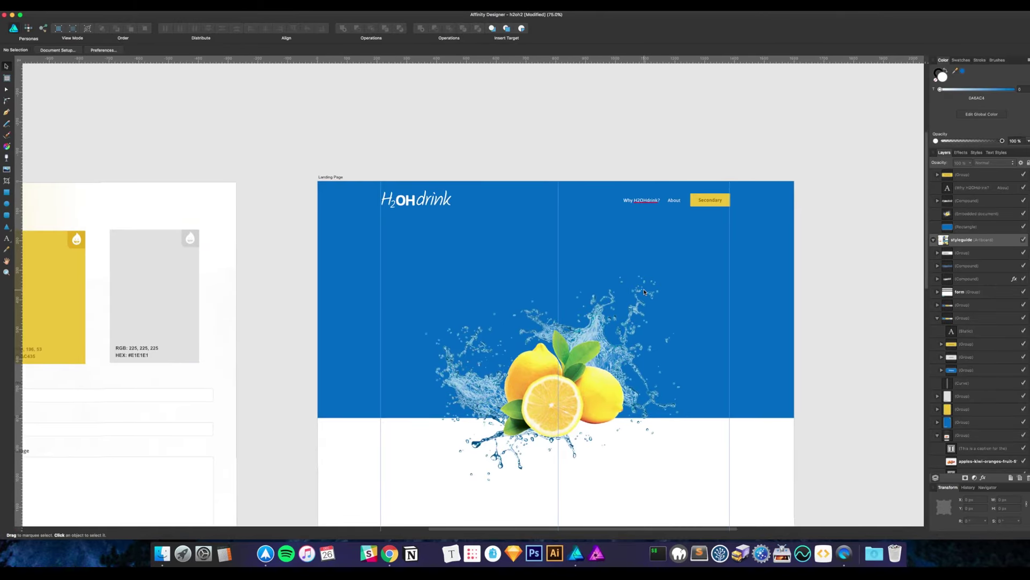
{"action": "left_click_drag", "start_coordinate": [347, 232], "coordinate": [418, 225]}
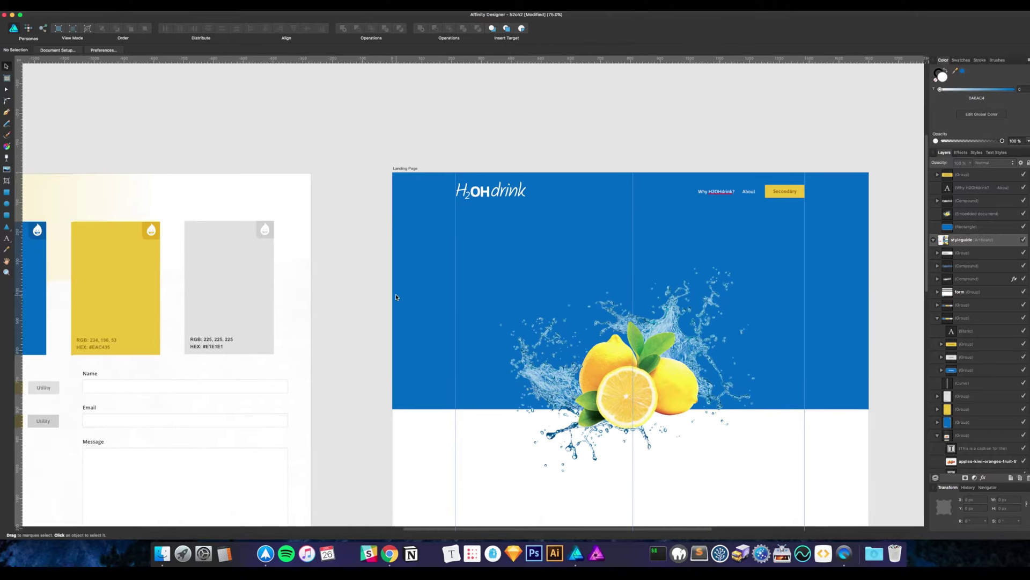
{"action": "left_click_drag", "start_coordinate": [372, 292], "coordinate": [320, 292]}
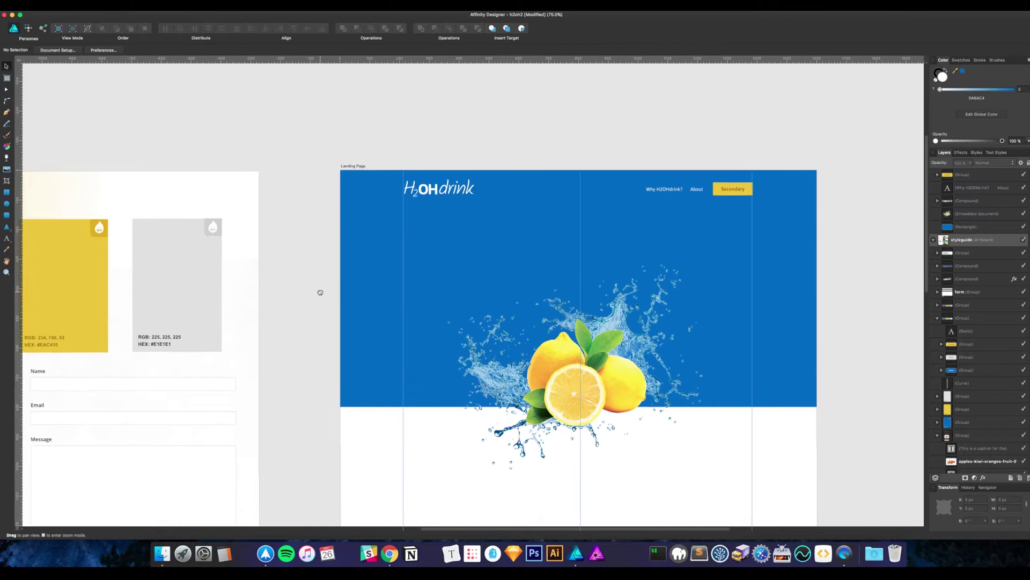
Nudge the lemon splash image 8 px to the left on the landing page
{"action": "left_click", "coordinate": [605, 363]}
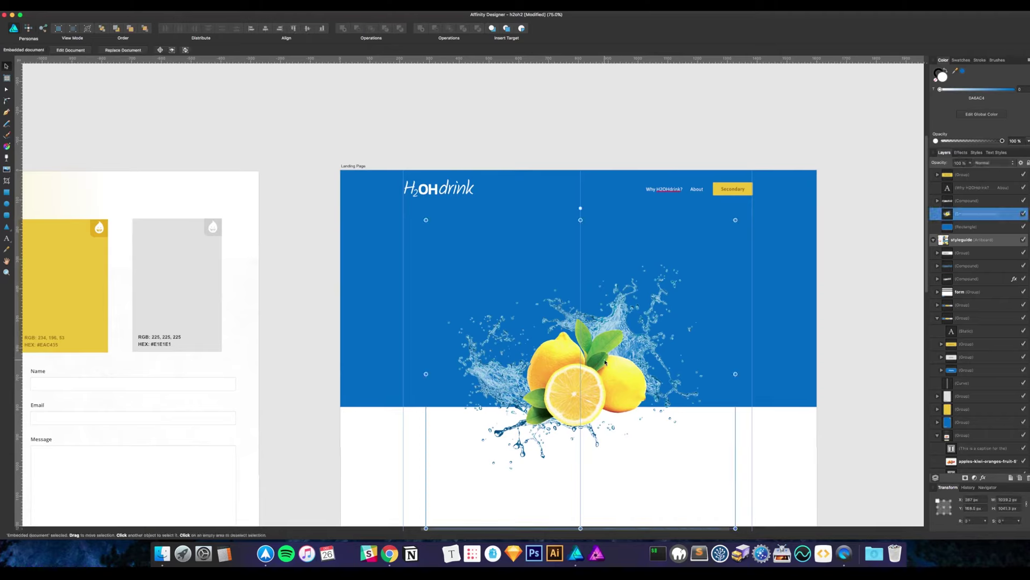
{"action": "key", "text": "Left"}
{"action": "key", "text": "Left"}
{"action": "key", "text": "Left"}
{"action": "key", "text": "Left"}
{"action": "key", "text": "Left"}
{"action": "key", "text": "Left"}
{"action": "key", "text": "Left"}
{"action": "key", "text": "Left"}
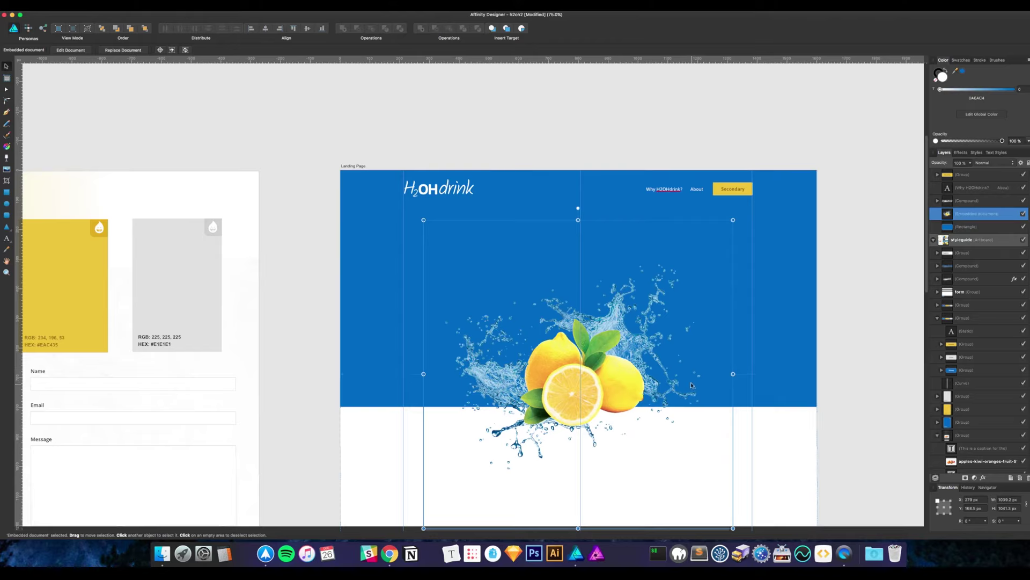
Nudge the header's Secondary button and the "Why H2OHdrink? About" navigation text 1 px to the left
{"action": "left_click", "coordinate": [741, 195]}
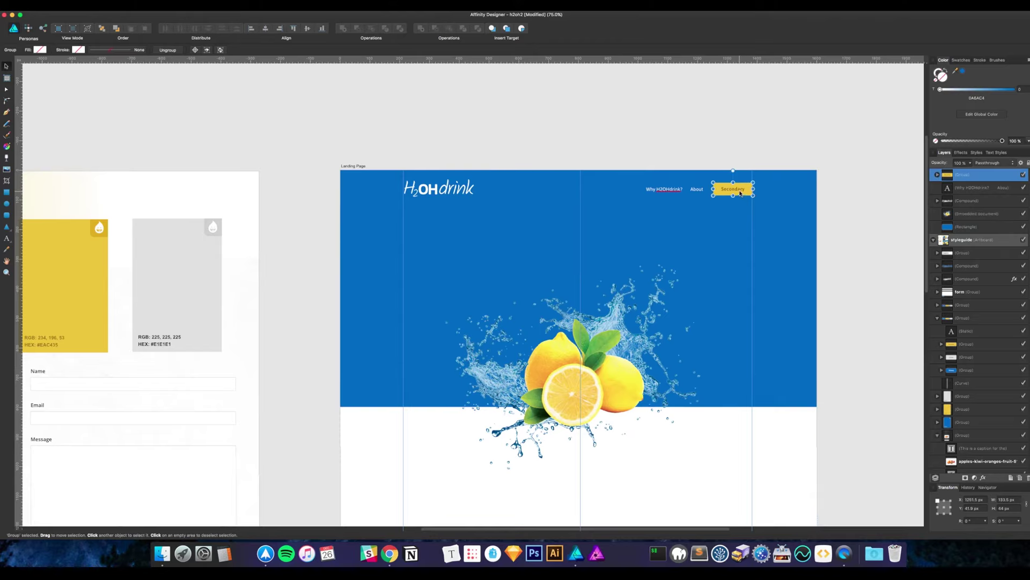
{"action": "key", "text": "Left"}
{"action": "left_click", "coordinate": [700, 190]}
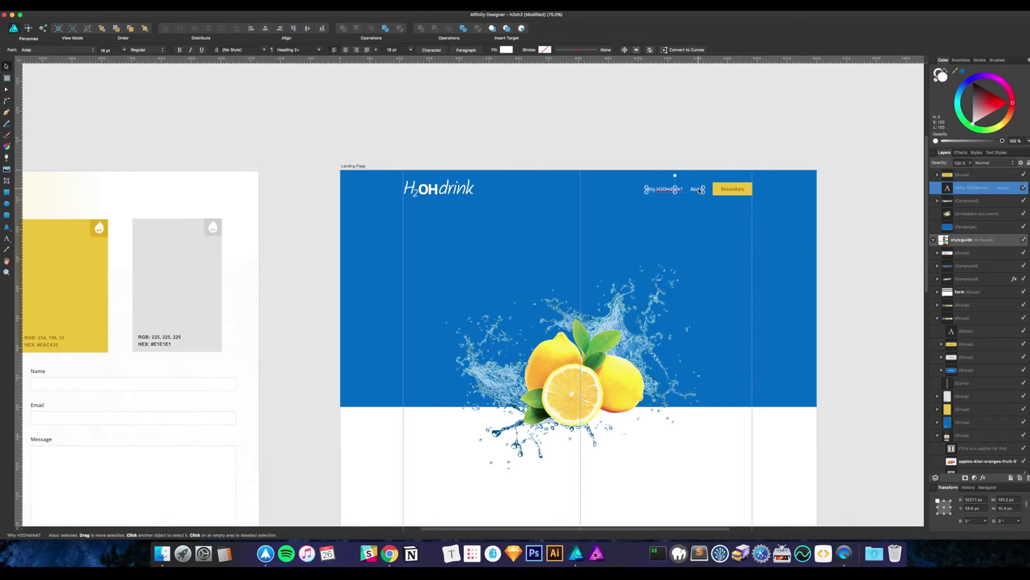
{"action": "left_click_drag", "start_coordinate": [700, 190], "coordinate": [700, 191]}
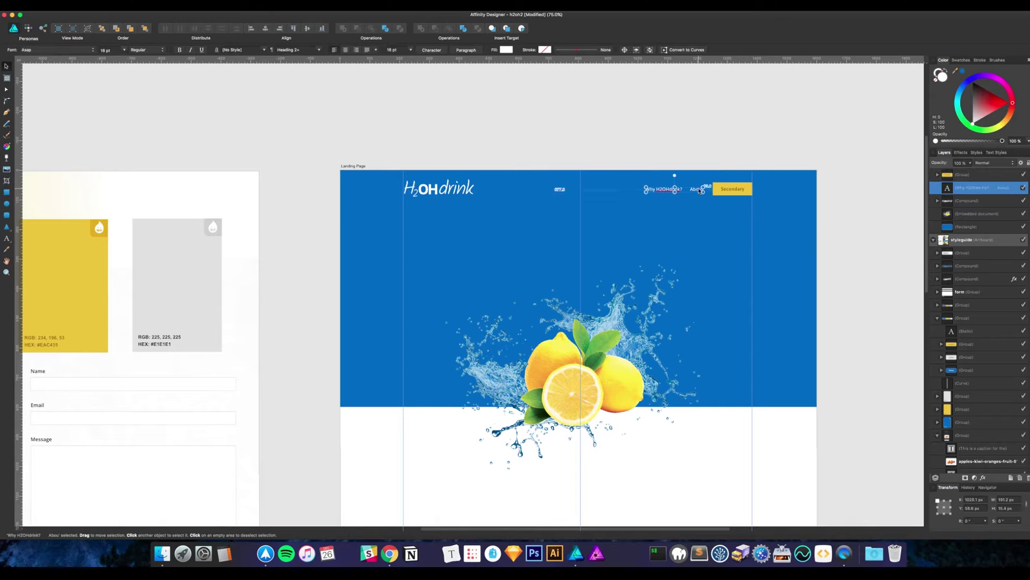
Change the label inside the header's yellow button group to "Purchase"
{"action": "left_click", "coordinate": [729, 191]}
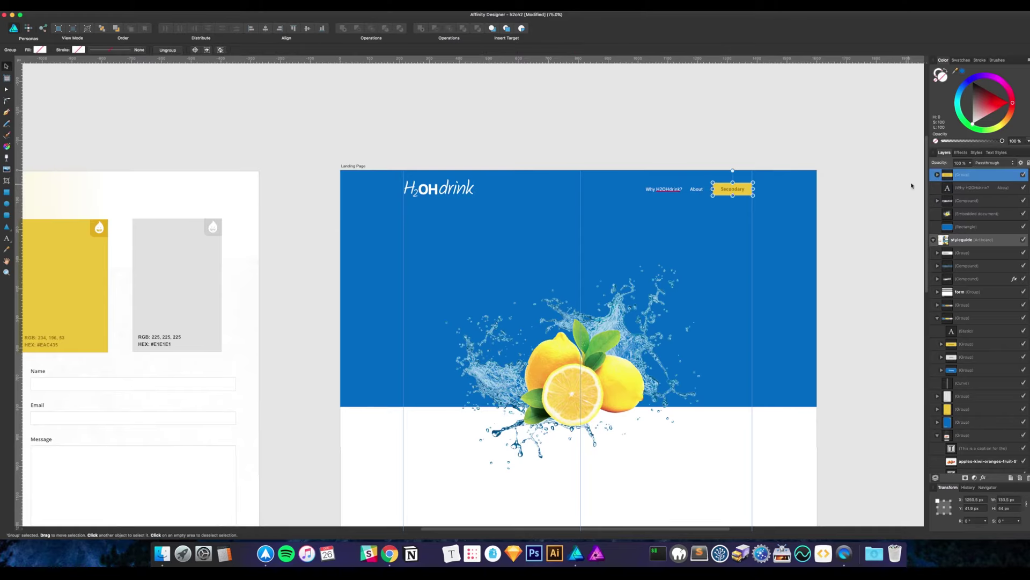
{"action": "left_click", "coordinate": [937, 174]}
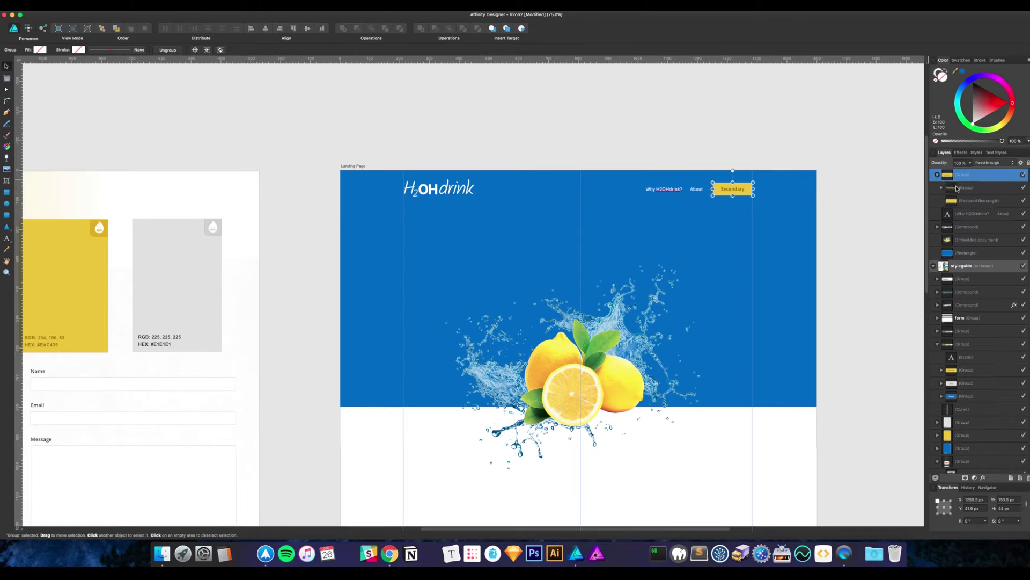
{"action": "left_click", "coordinate": [959, 189]}
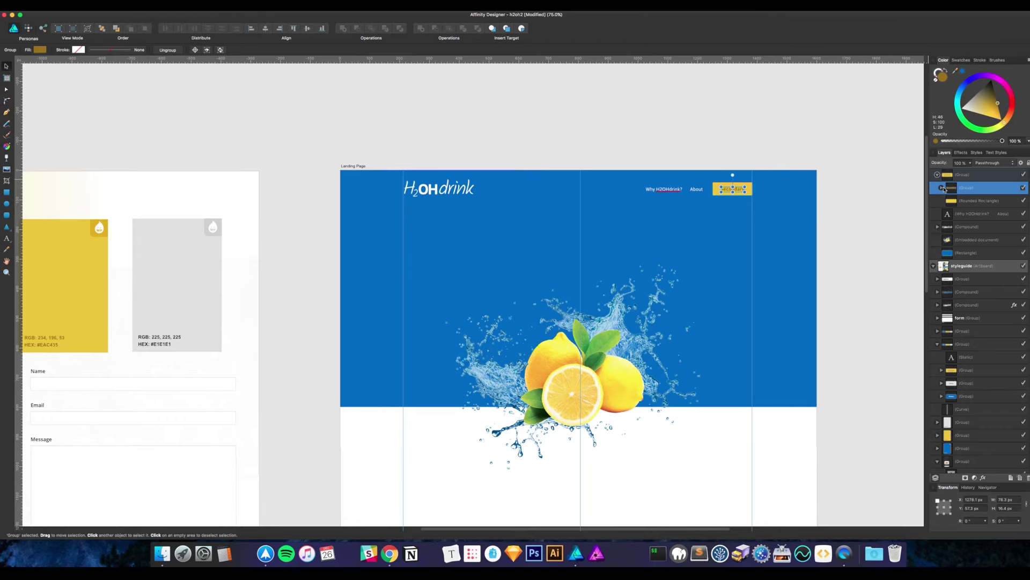
{"action": "left_click", "coordinate": [941, 188]}
{"action": "double_click", "coordinate": [955, 201]}
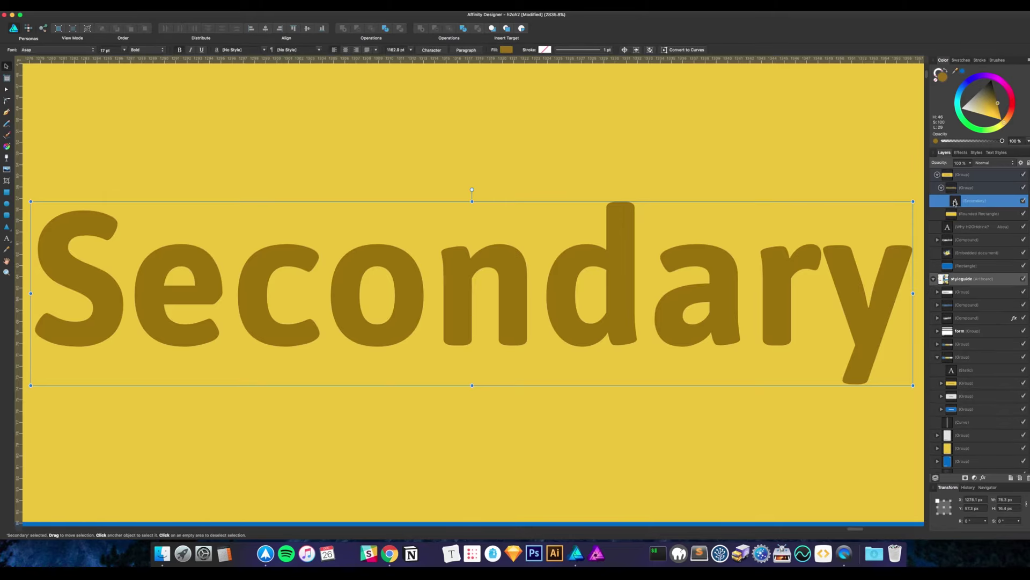
{"action": "key", "text": "super+minus"}
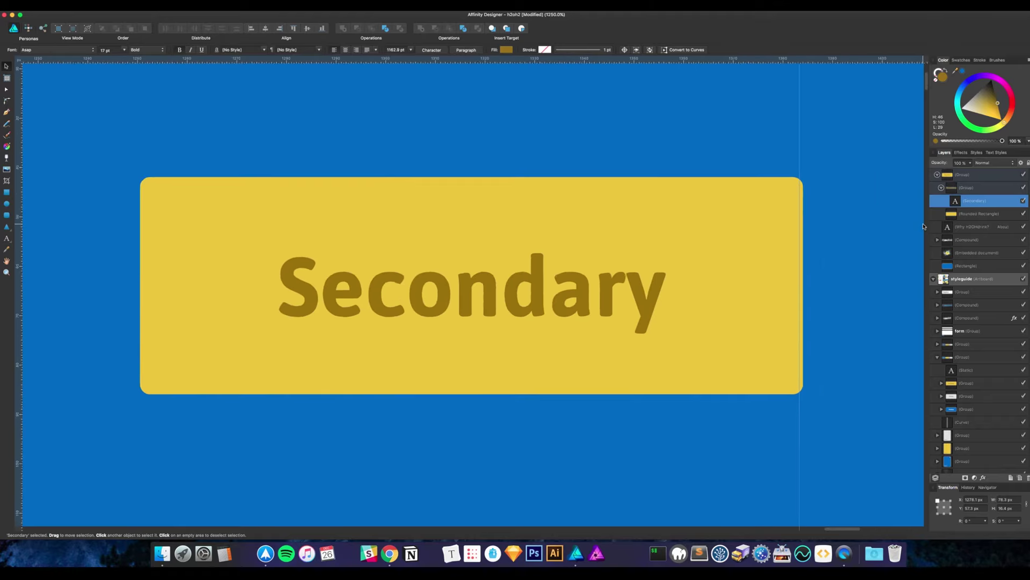
{"action": "key", "text": "super+minus"}
{"action": "key", "text": "t"}
{"action": "left_click", "coordinate": [593, 278]}
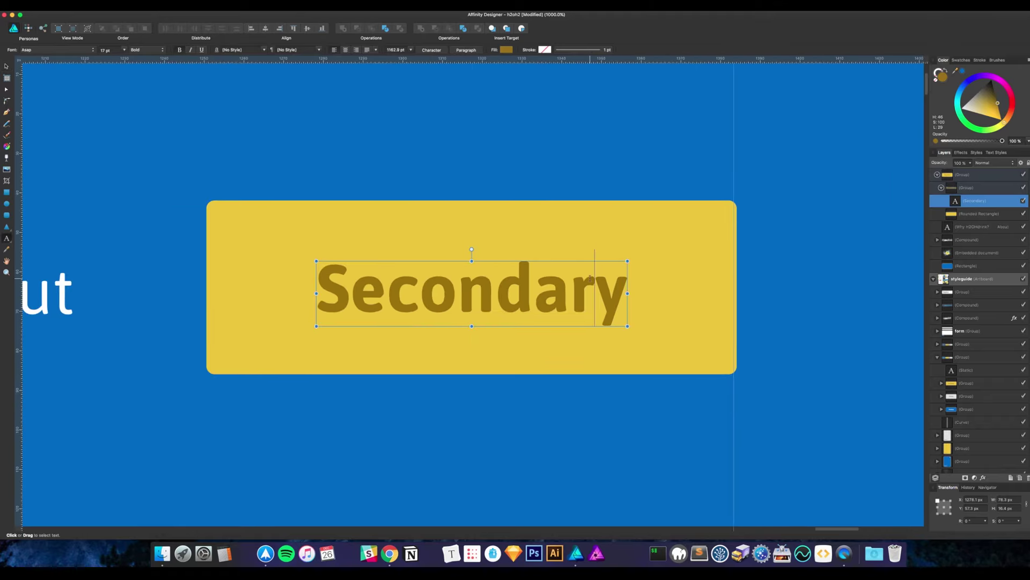
{"action": "key", "text": "super+a"}
{"action": "type", "text": "Purchase"}
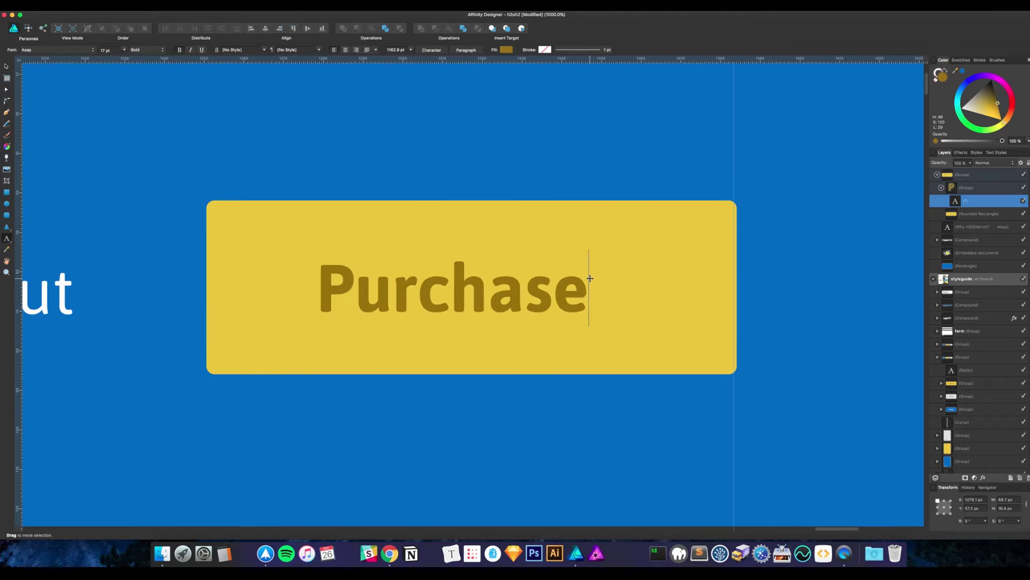
{"action": "key", "text": "Escape"}
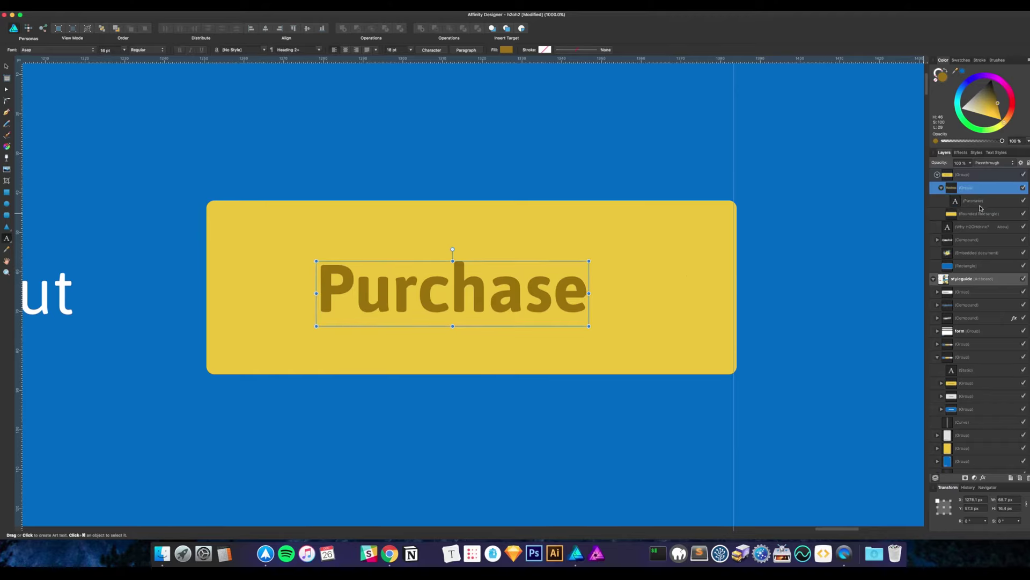
Narrow the Purchase button's yellow rounded rectangle from its right edge to a width of 109 px
{"action": "left_click", "coordinate": [982, 214]}
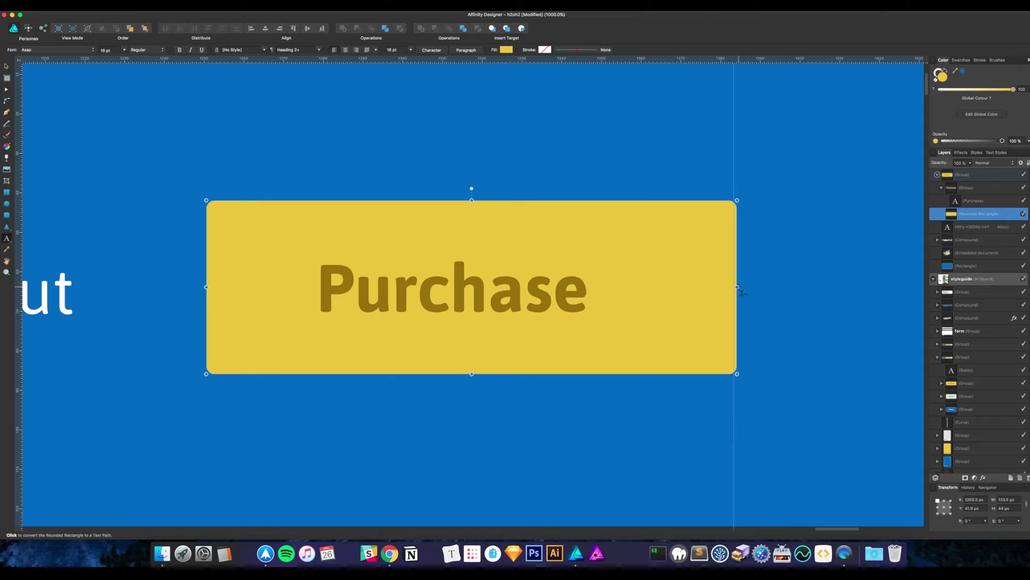
{"action": "left_click_drag", "start_coordinate": [743, 292], "coordinate": [743, 294]}
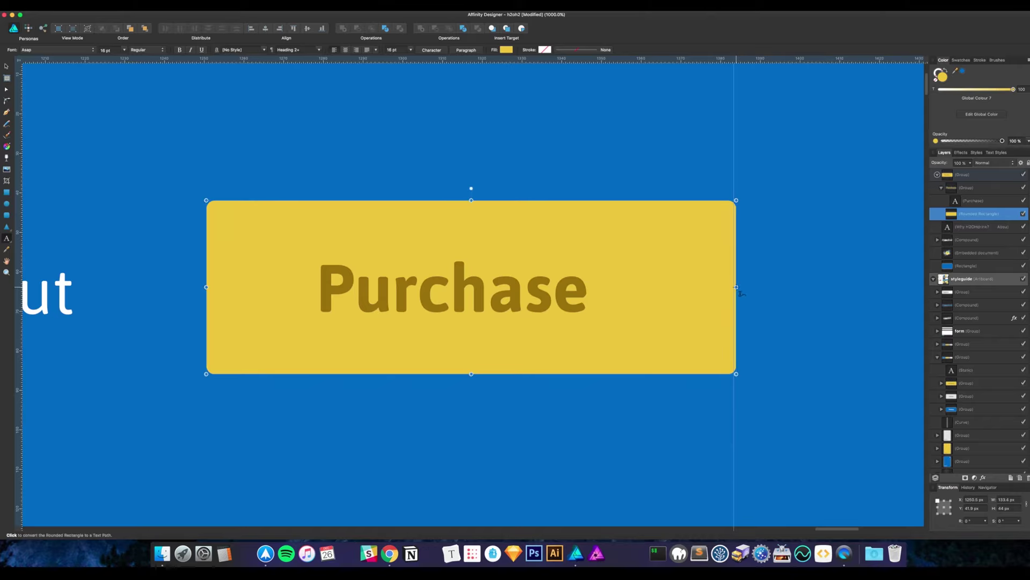
{"action": "key", "text": "v"}
{"action": "left_click_drag", "start_coordinate": [737, 287], "coordinate": [561, 293]}
Center the "Purchase" label horizontally and vertically on its yellow rounded rectangle
{"action": "left_click", "coordinate": [584, 292]}
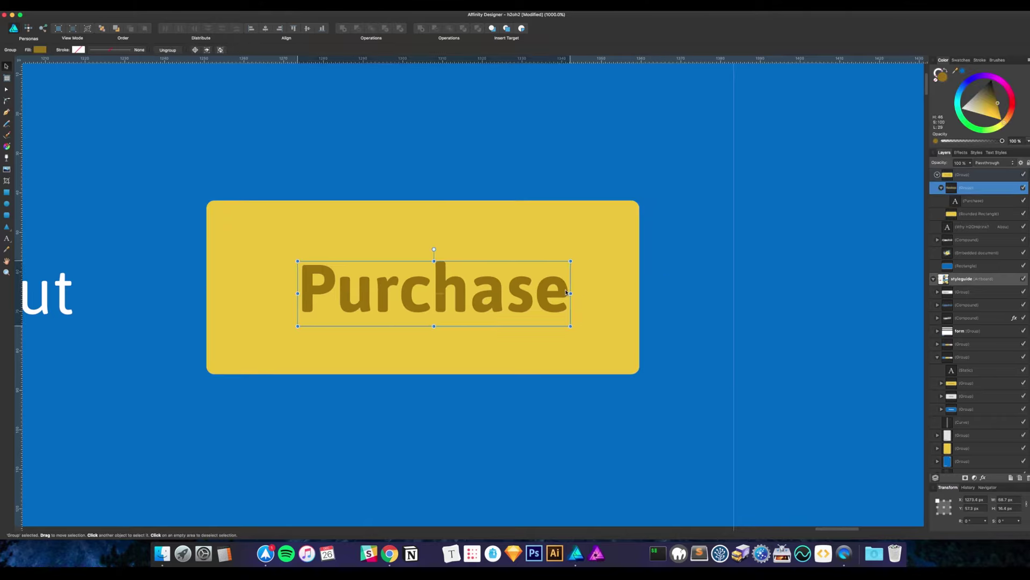
{"action": "left_click", "coordinate": [600, 286], "text": "shift"}
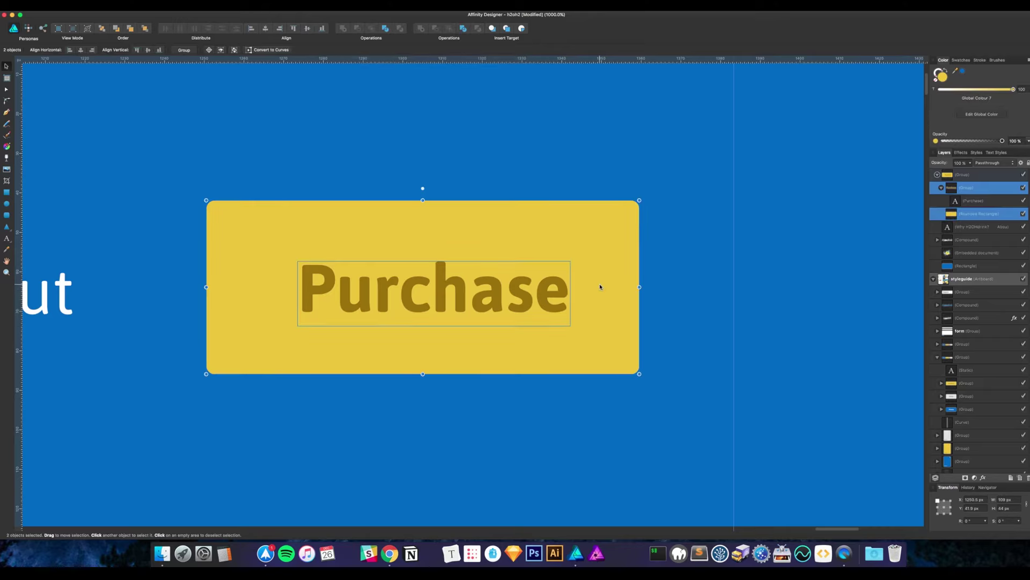
{"action": "left_click", "coordinate": [265, 28]}
{"action": "left_click", "coordinate": [307, 29]}
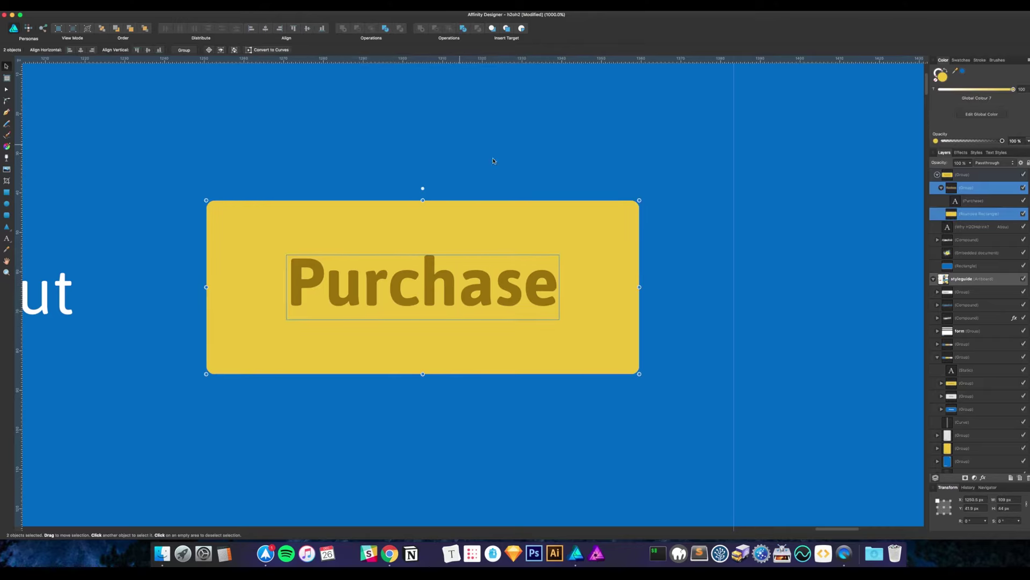
Move the whole Purchase button group about 24 px right so its right edge meets the right guide
{"action": "left_click", "coordinate": [978, 175]}
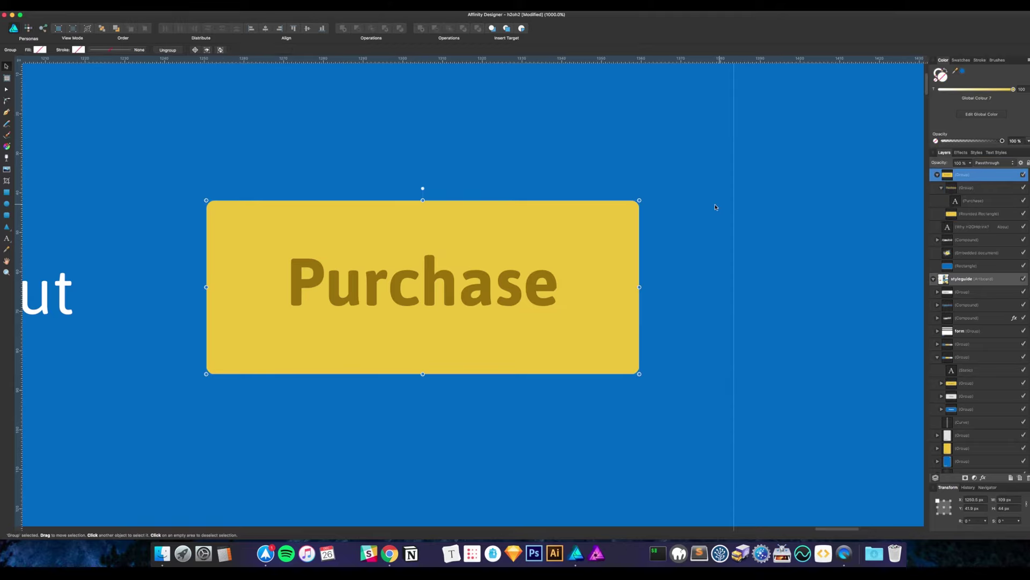
{"action": "left_click_drag", "start_coordinate": [592, 232], "coordinate": [678, 234]}
{"action": "key", "text": "super+minus"}
{"action": "key", "text": "super+minus"}
{"action": "key", "text": "super+minus"}
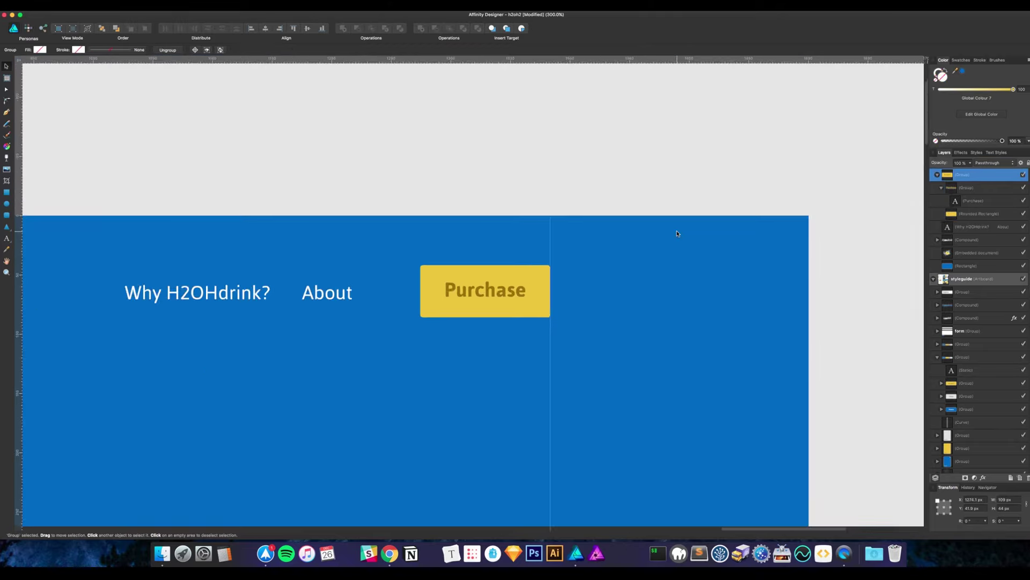
Move the "Why H2OHdrink? About" navigation text about 25 px right, closer to the Purchase button
{"action": "left_click", "coordinate": [417, 178]}
{"action": "left_click_drag", "start_coordinate": [351, 292], "coordinate": [381, 292]}
{"action": "scroll", "coordinate": [538, 188], "scroll_direction": "left", "scroll_amount": 8}
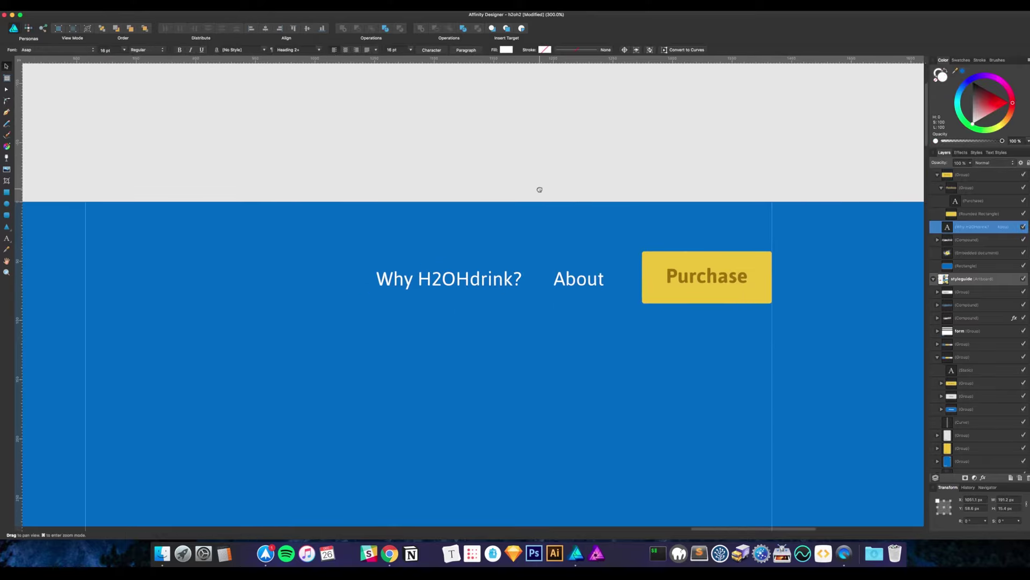
{"action": "key", "text": "super+minus"}
{"action": "key", "text": "super+minus"}
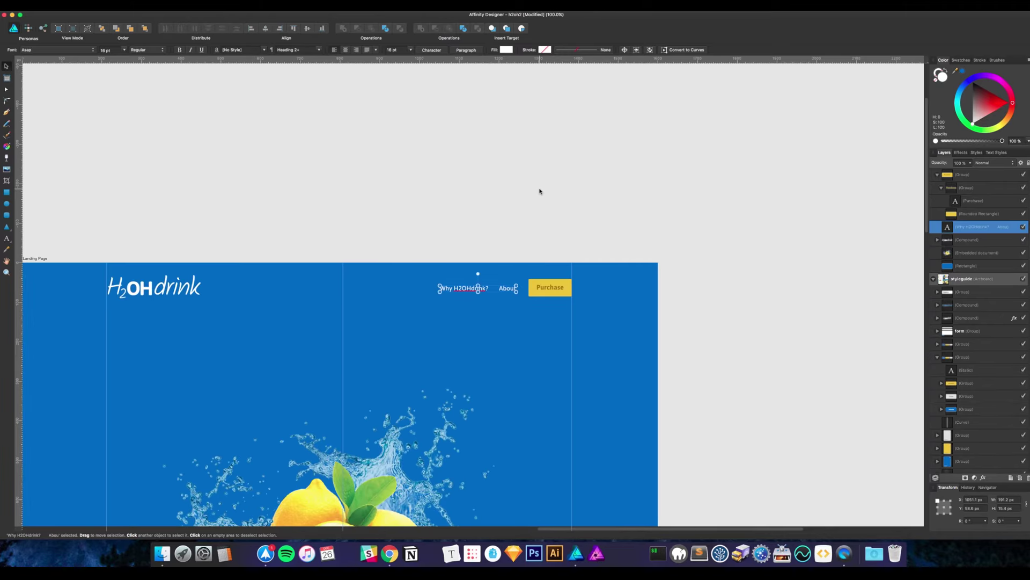
Move the lemon splash image straight up by about 130 px within the blue hero area
{"action": "left_click", "coordinate": [520, 198]}
{"action": "left_click_drag", "start_coordinate": [520, 198], "coordinate": [671, 122]}
{"action": "left_click", "coordinate": [530, 380]}
{"action": "left_click_drag", "start_coordinate": [540, 410], "coordinate": [540, 355]}
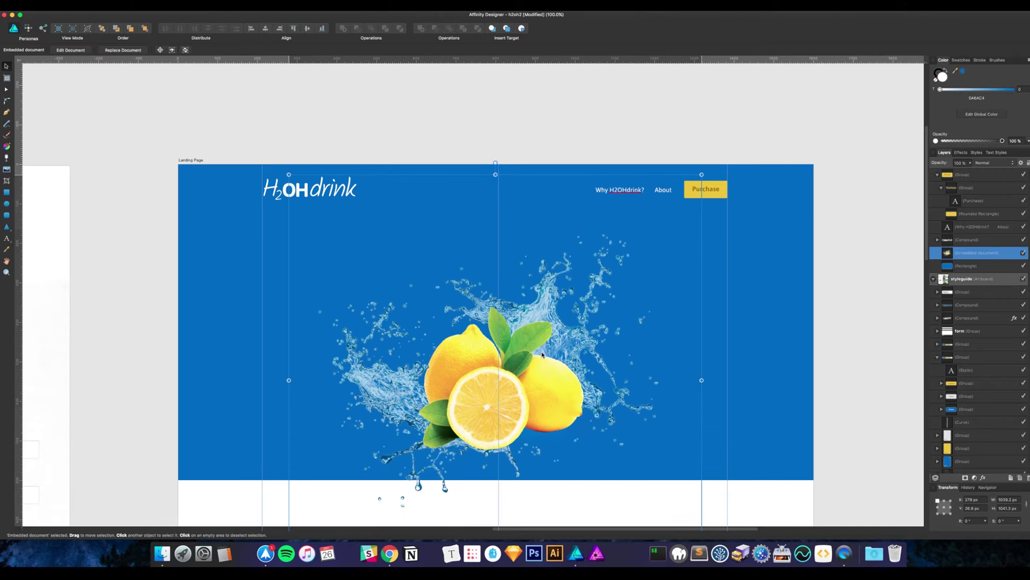
Set the height of the blue hero rectangle to 700 px
{"action": "left_click", "coordinate": [814, 336]}
{"action": "left_click", "coordinate": [793, 341]}
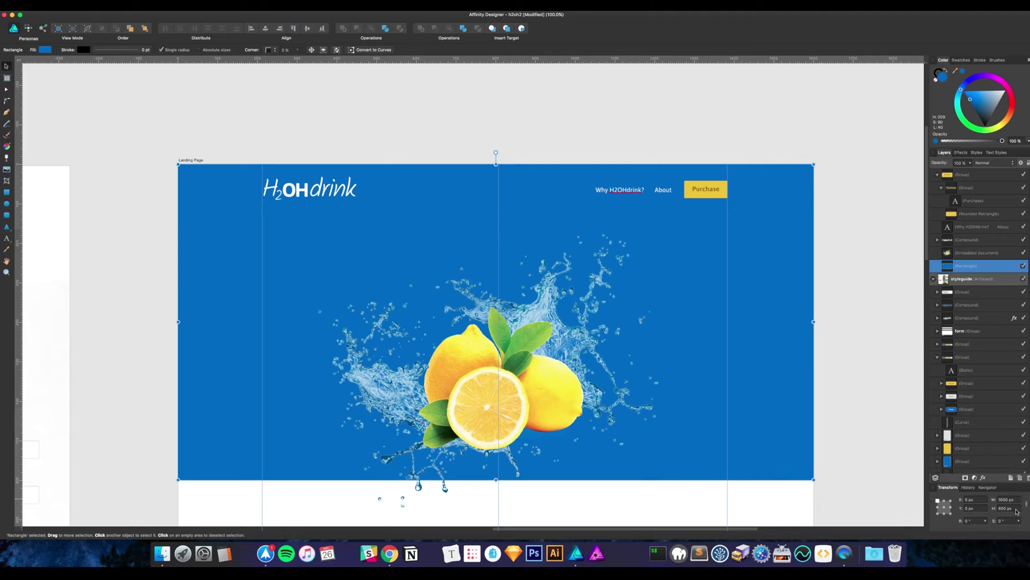
{"action": "left_click", "coordinate": [991, 509]}
{"action": "type", "text": "700"}
{"action": "key", "text": "Return"}
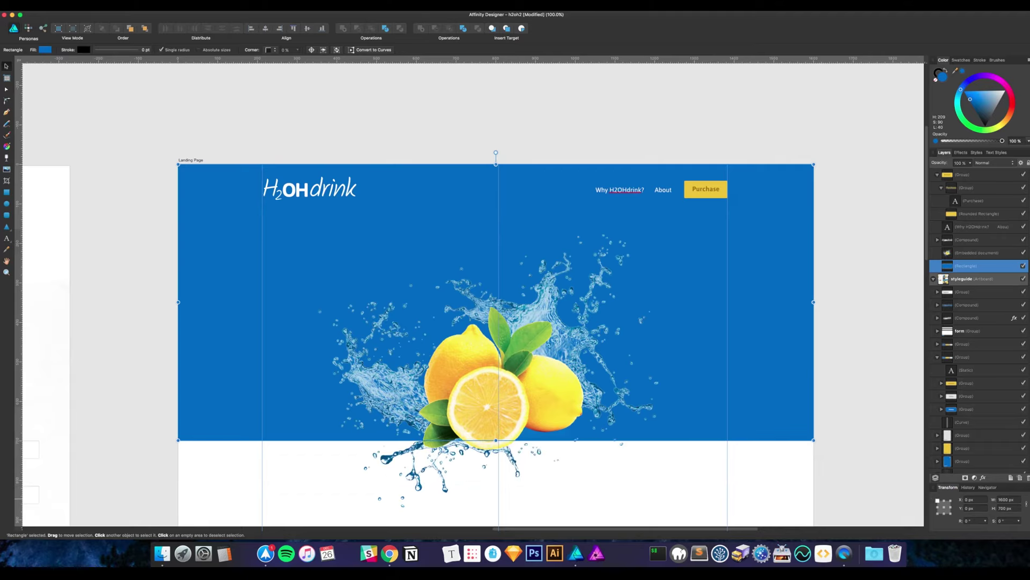
Move the lemon splash image up slightly within the blue hero, to a Y position of about -7.7 px
{"action": "left_click", "coordinate": [605, 156]}
{"action": "left_click_drag", "start_coordinate": [550, 349], "coordinate": [550, 334]}
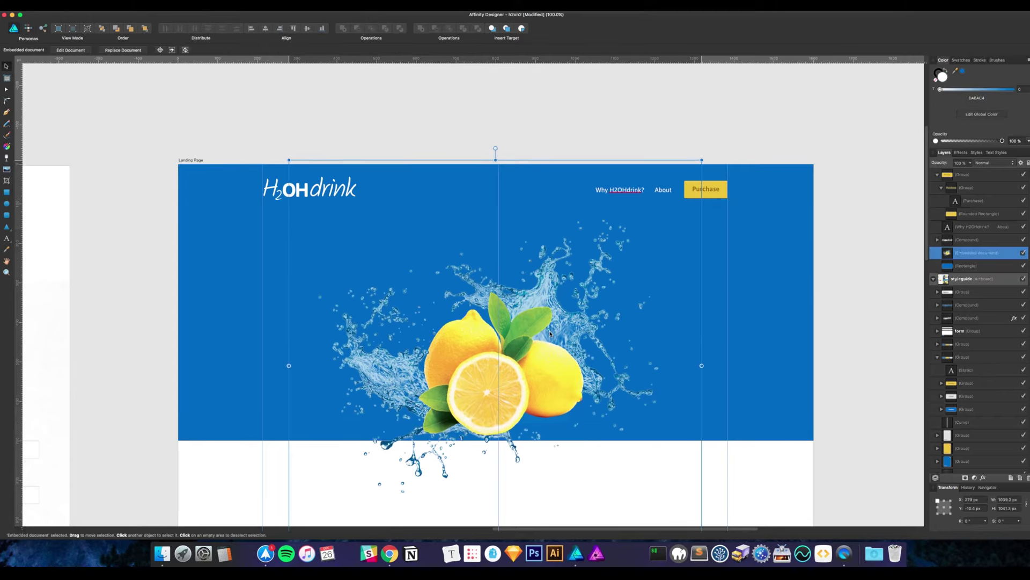
{"action": "left_click", "coordinate": [576, 144]}
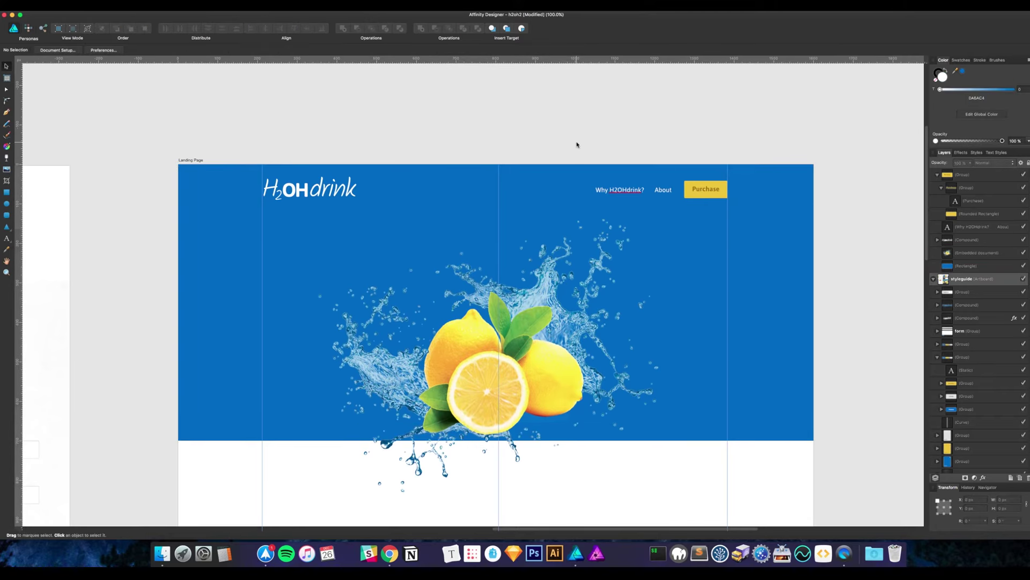
{"action": "scroll", "coordinate": [600, 115], "scroll_direction": "down", "scroll_amount": 3}
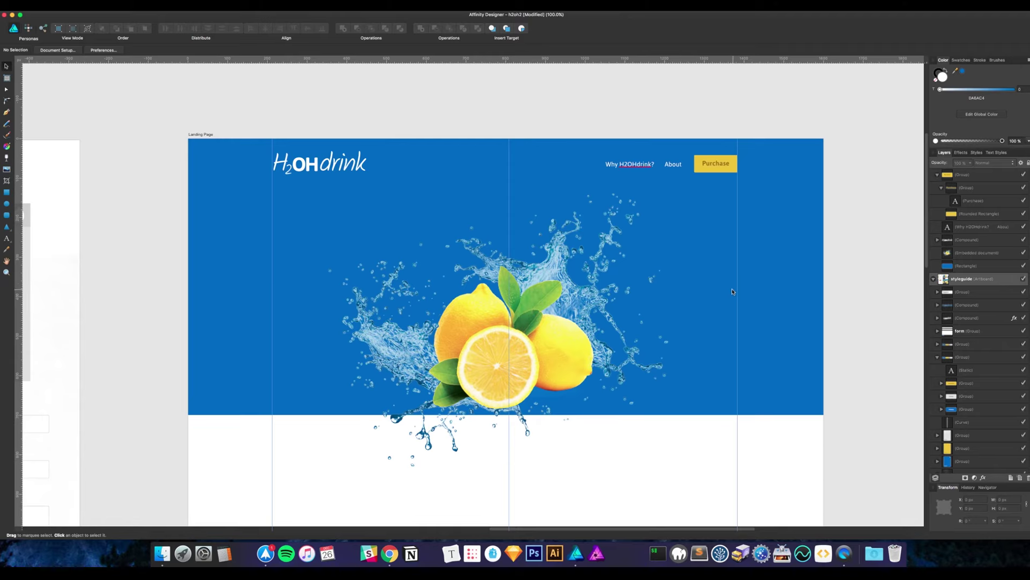
{"action": "left_click_drag", "start_coordinate": [579, 353], "coordinate": [571, 351]}
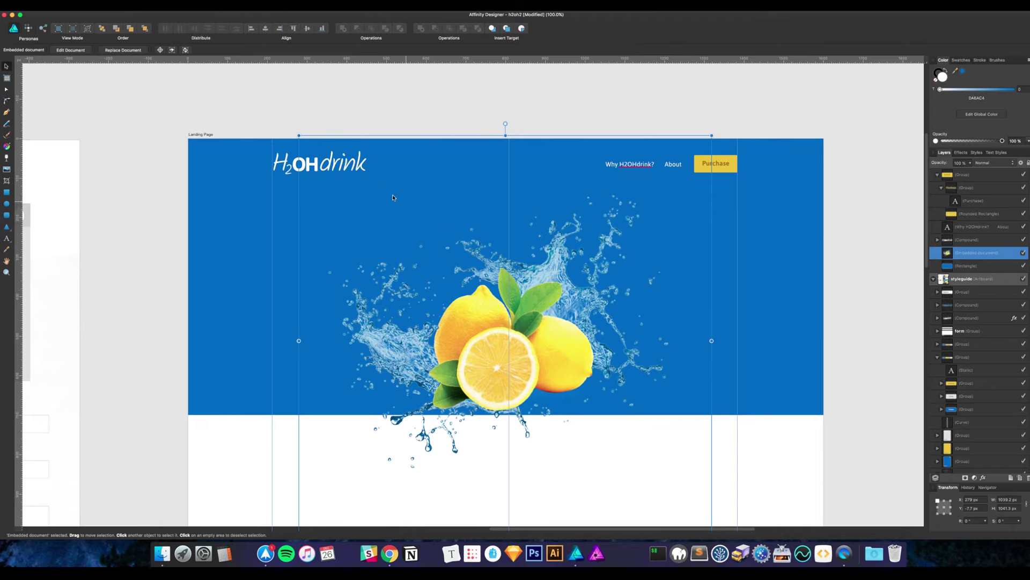
Try the lemon splash image about 108 px higher in the blue hero, and return it to its earlier position
{"action": "scroll", "coordinate": [665, 214], "scroll_direction": "down", "scroll_amount": 2}
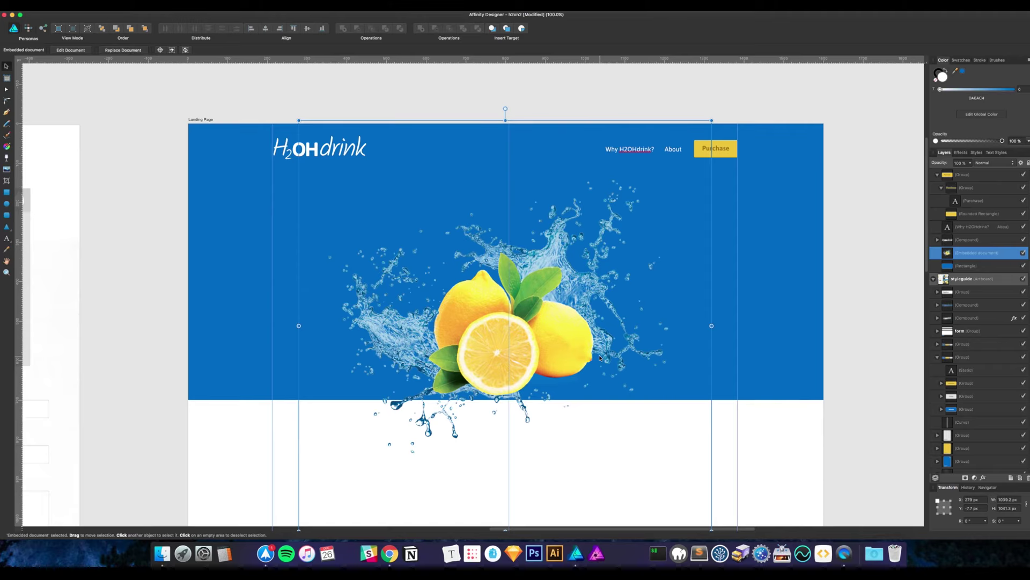
{"action": "left_click_drag", "start_coordinate": [597, 345], "coordinate": [595, 315]}
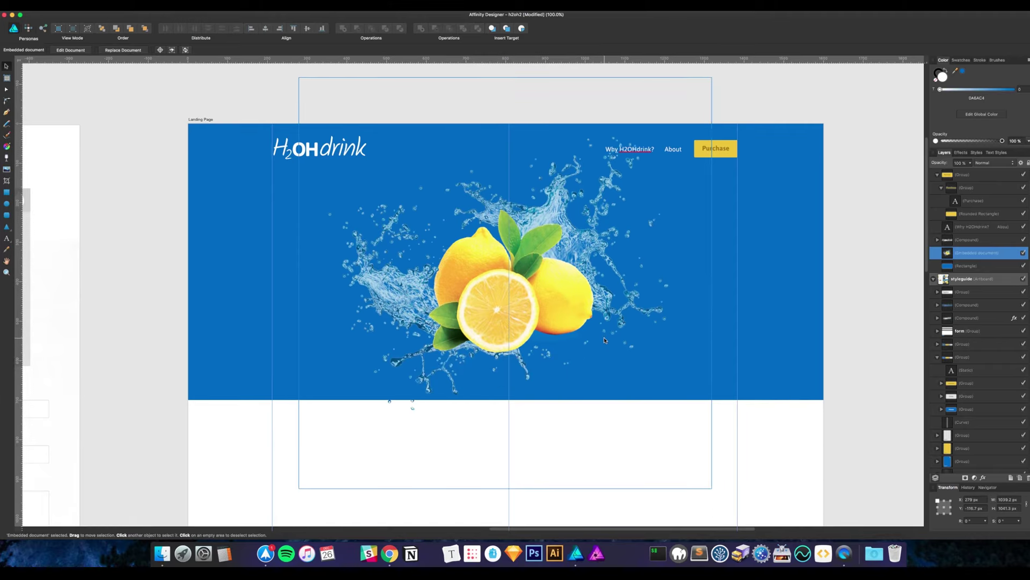
{"action": "left_click_drag", "start_coordinate": [605, 336], "coordinate": [678, 379]}
{"action": "left_click", "coordinate": [834, 258]}
{"action": "scroll", "coordinate": [669, 209], "scroll_direction": "left", "scroll_amount": 2}
{"action": "scroll", "coordinate": [669, 209], "scroll_direction": "down", "scroll_amount": 2}
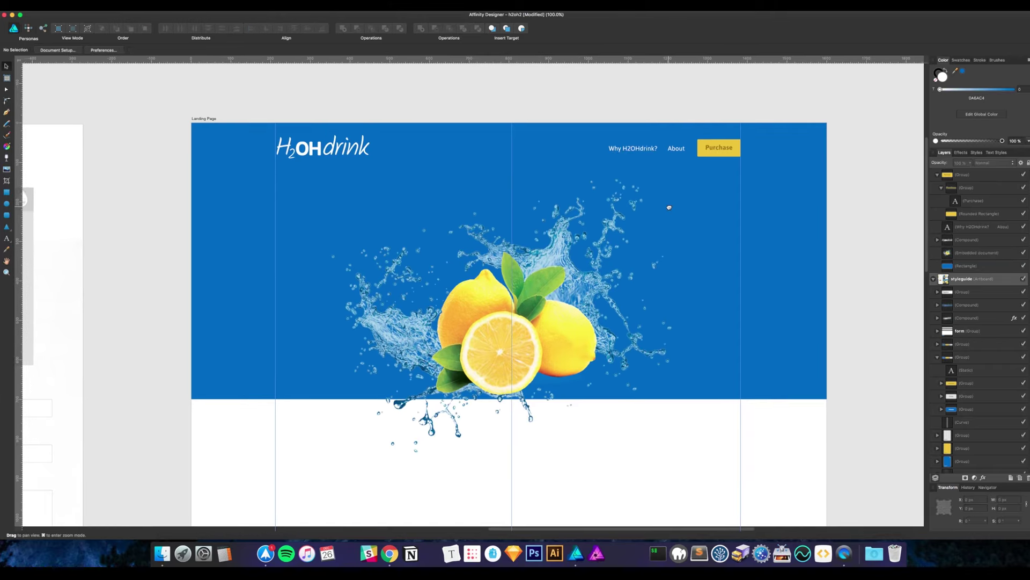
Apply a linear gradient fill to the blue hero rectangle, running from its bottom-left corner to its top-right corner
{"action": "left_click", "coordinate": [758, 209]}
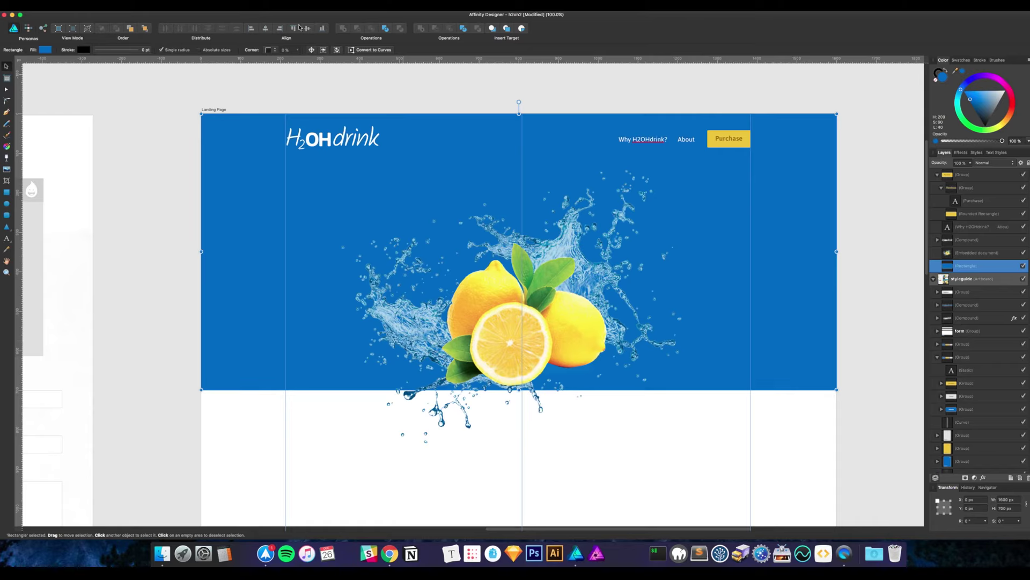
{"action": "left_click", "coordinate": [6, 147]}
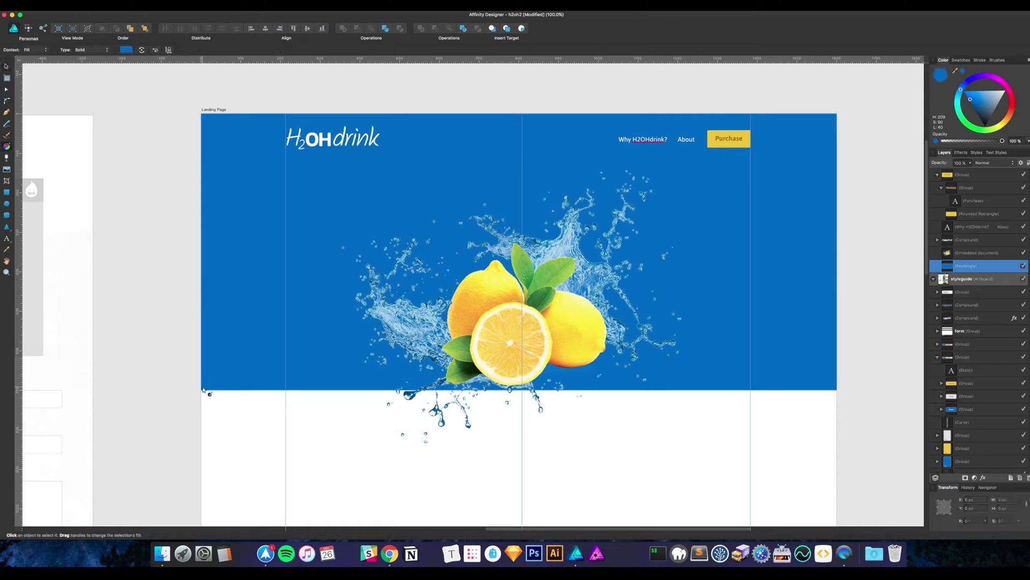
{"action": "left_click_drag", "start_coordinate": [204, 390], "coordinate": [838, 119]}
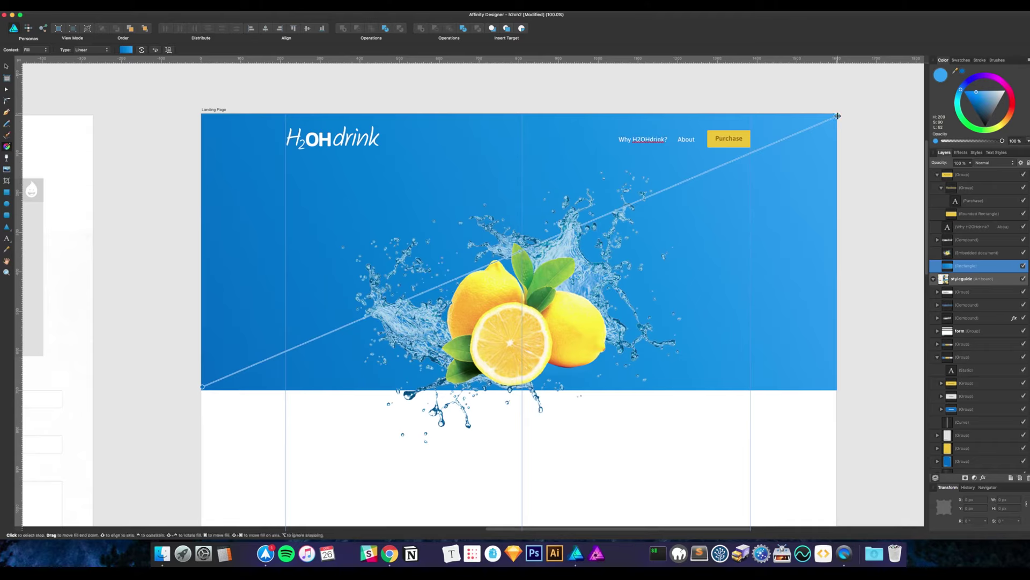
Set the hero gradient's top-right end stop to a brighter blue with CMYK values 100, 25, 0, 0
{"action": "left_click", "coordinate": [126, 50]}
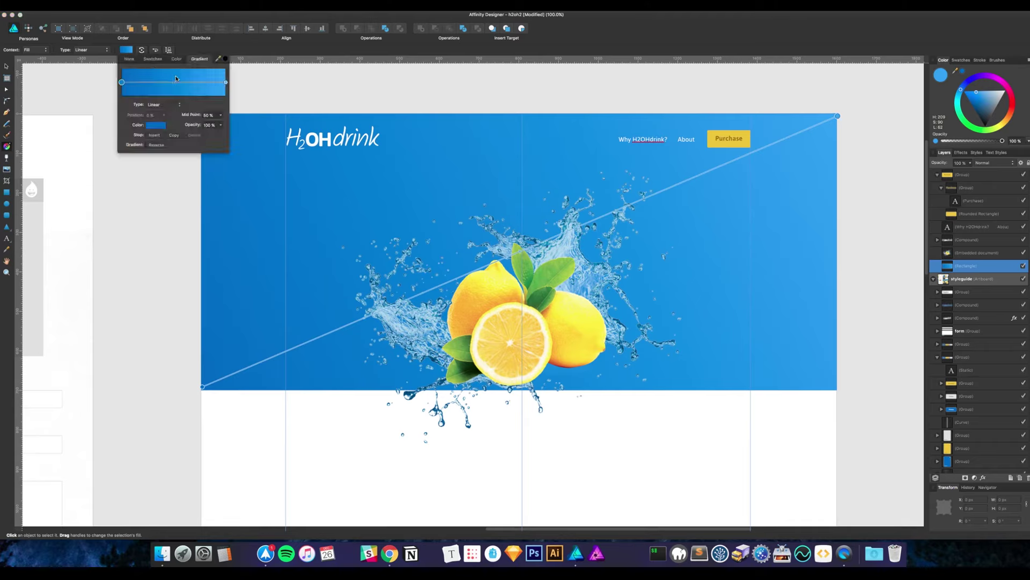
{"action": "left_click", "coordinate": [225, 82]}
{"action": "left_click", "coordinate": [160, 125]}
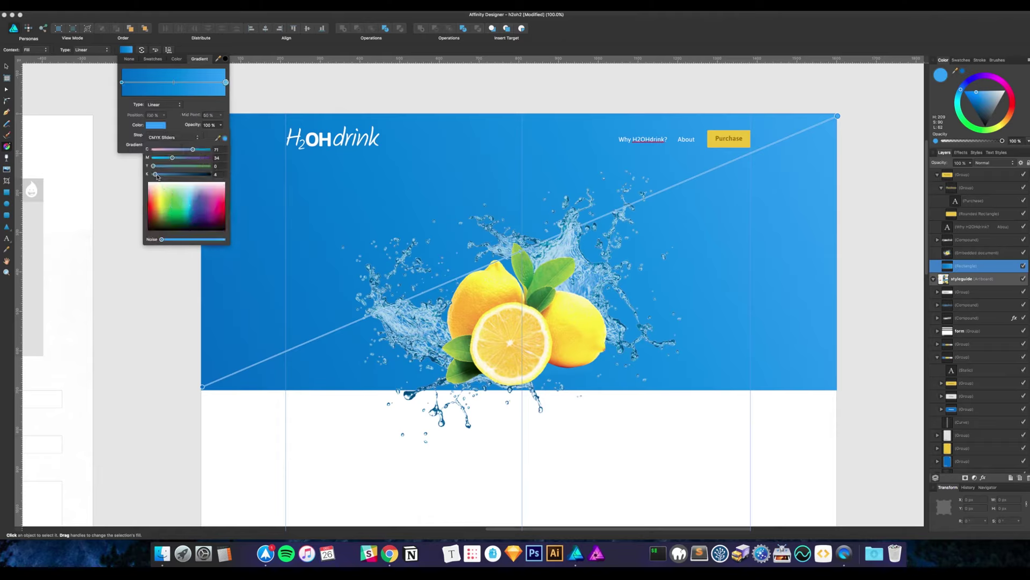
{"action": "left_click_drag", "start_coordinate": [157, 177], "coordinate": [156, 177]}
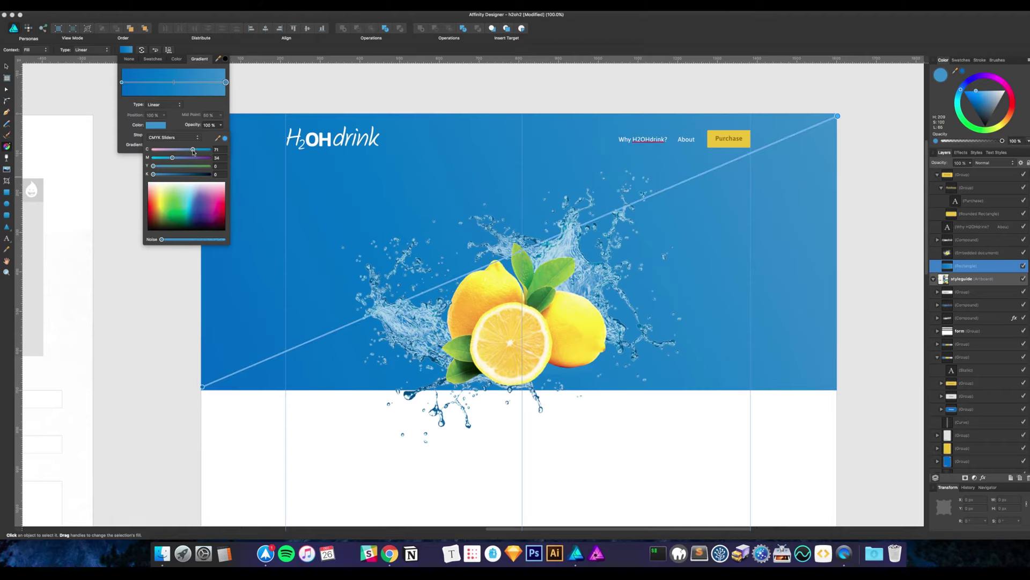
{"action": "left_click_drag", "start_coordinate": [192, 150], "coordinate": [220, 152]}
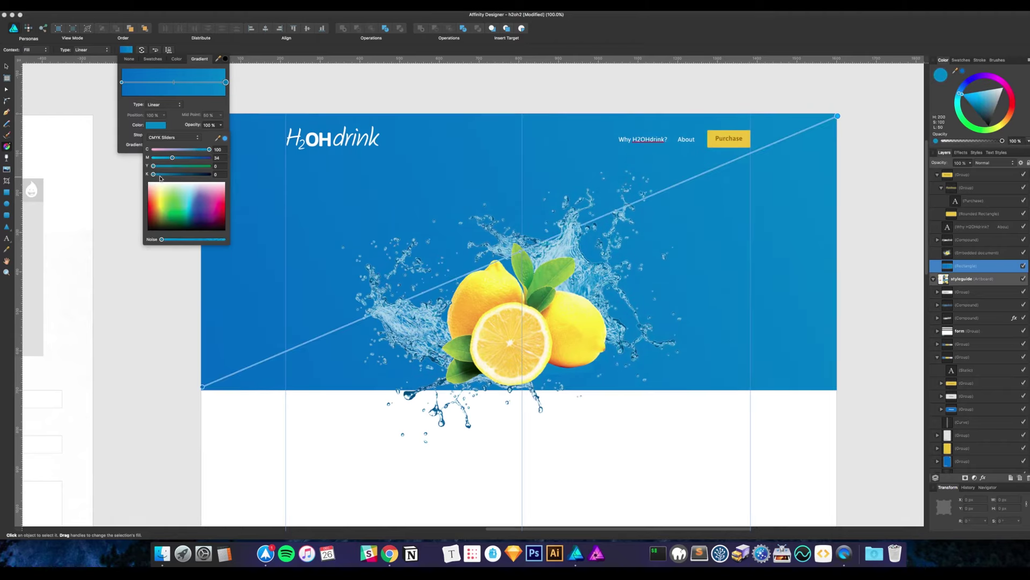
{"action": "left_click_drag", "start_coordinate": [153, 174], "coordinate": [167, 159]}
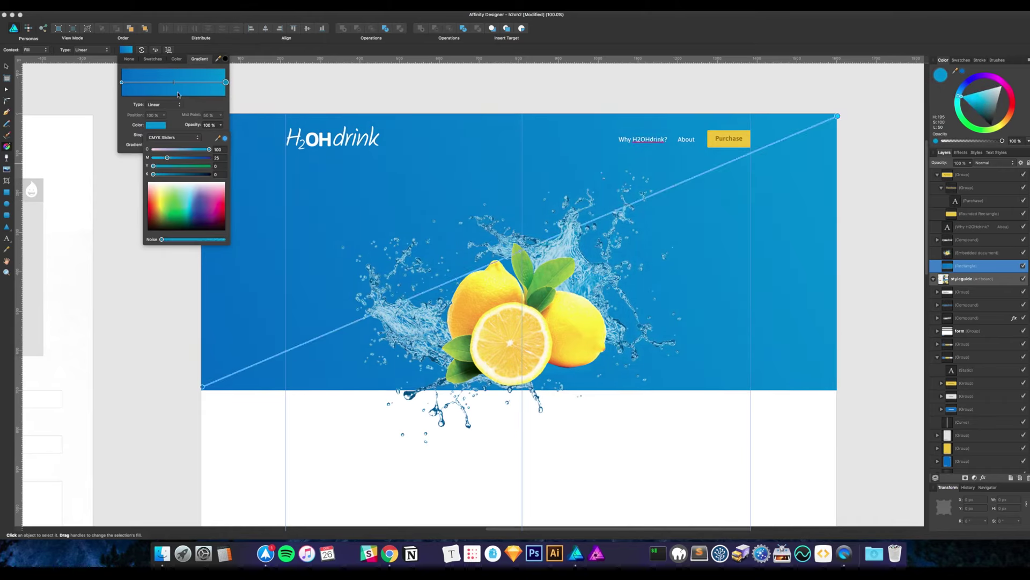
Reverse the hero gradient and run it from the rectangle's top-left corner to its bottom-right corner
{"action": "left_click", "coordinate": [156, 51]}
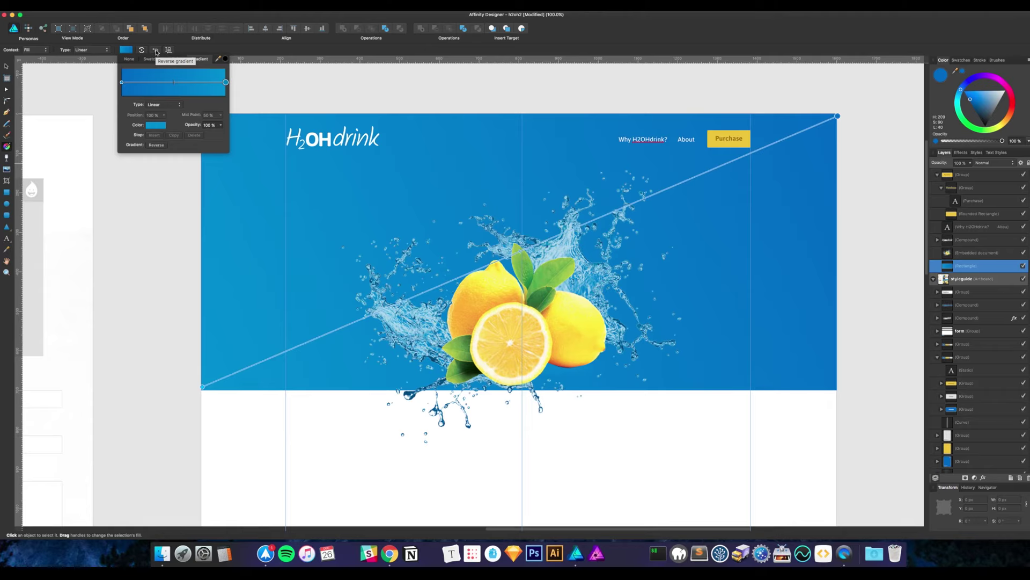
{"action": "left_click_drag", "start_coordinate": [202, 386], "coordinate": [200, 114]}
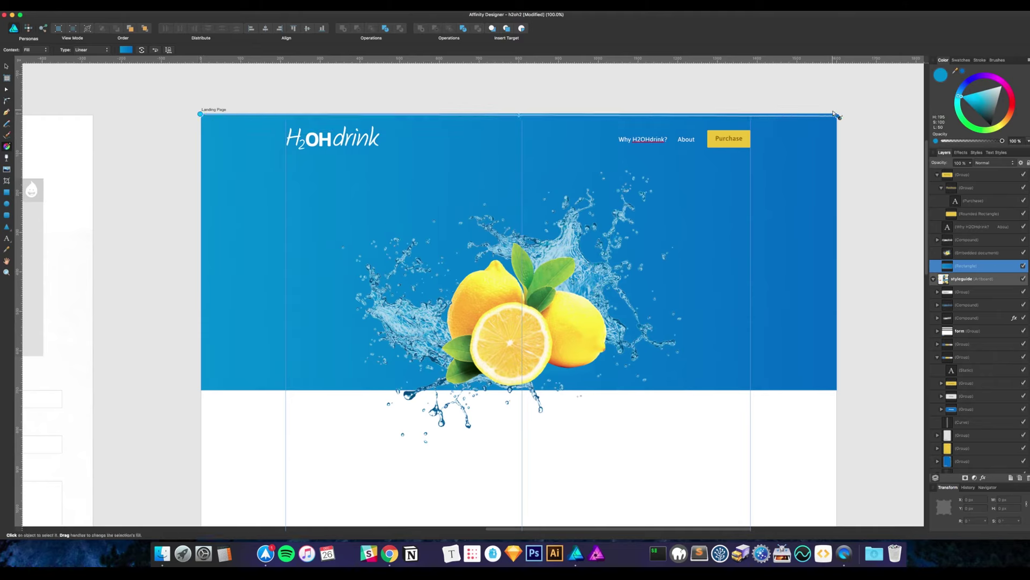
{"action": "left_click_drag", "start_coordinate": [837, 116], "coordinate": [837, 390]}
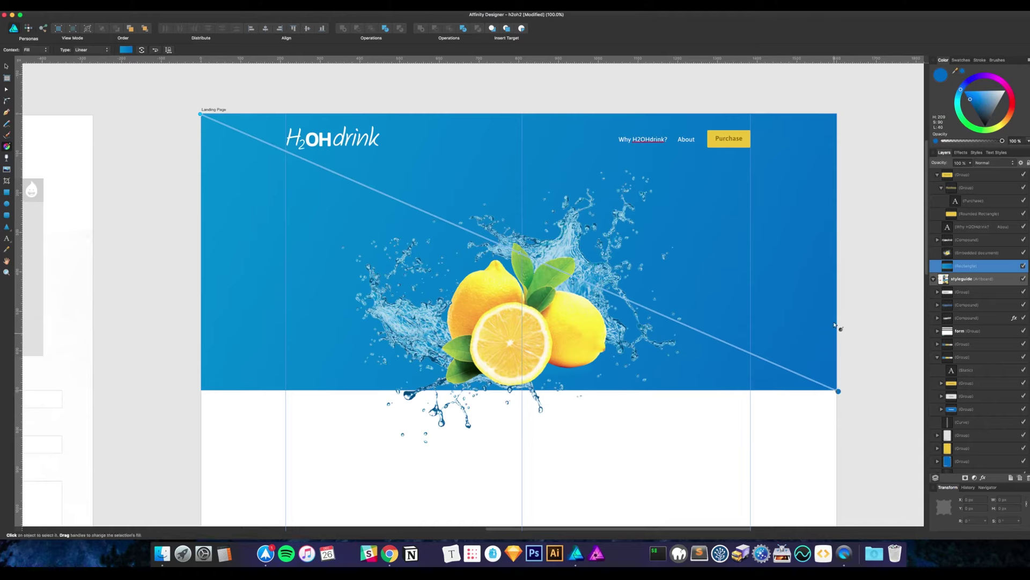
{"action": "key", "text": "v"}
{"action": "left_click", "coordinate": [871, 109]}
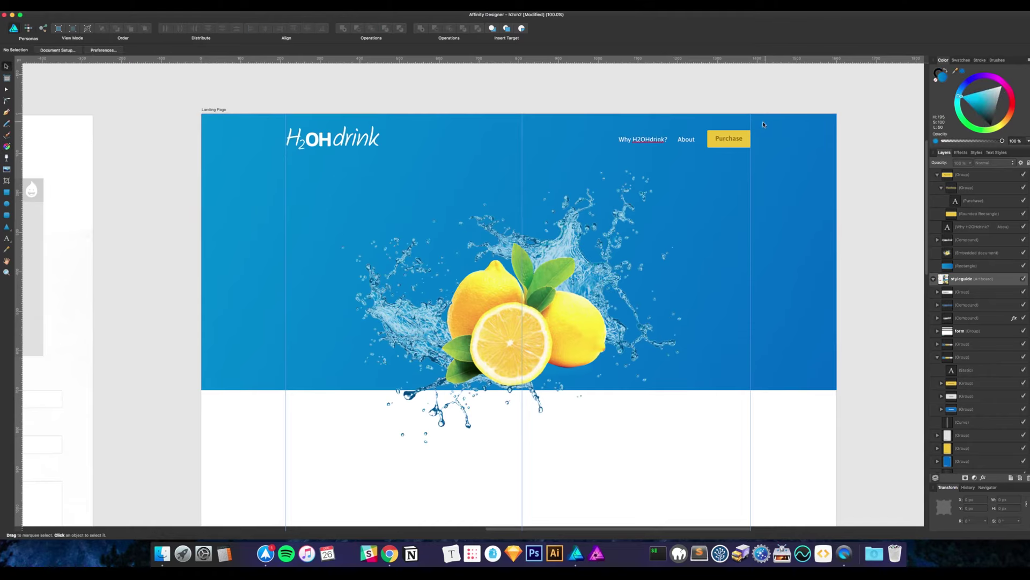
Nudge the Purchase label down one increment within its yellow button and save the document
{"action": "left_click", "coordinate": [737, 143]}
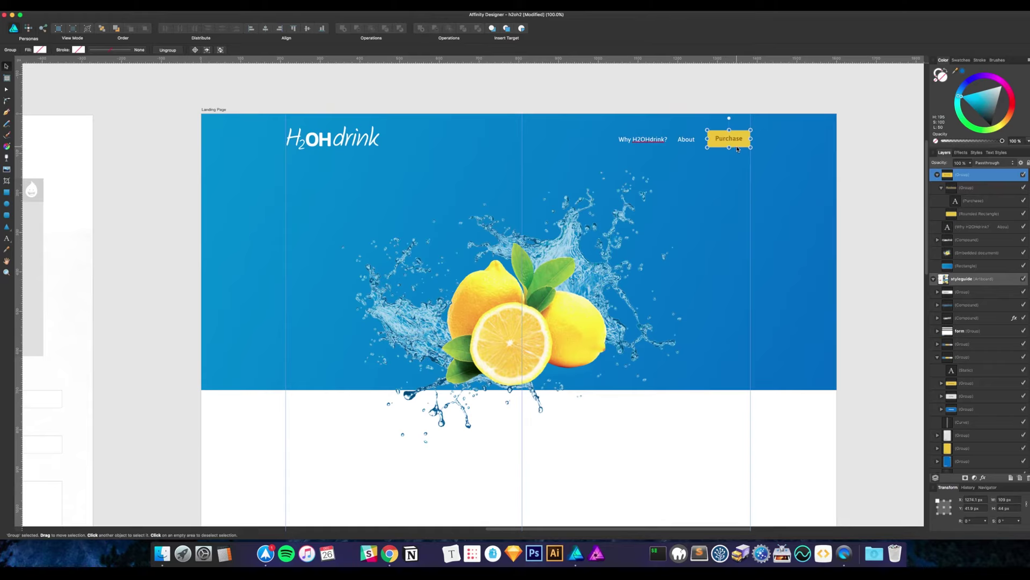
{"action": "key", "text": "super+d"}
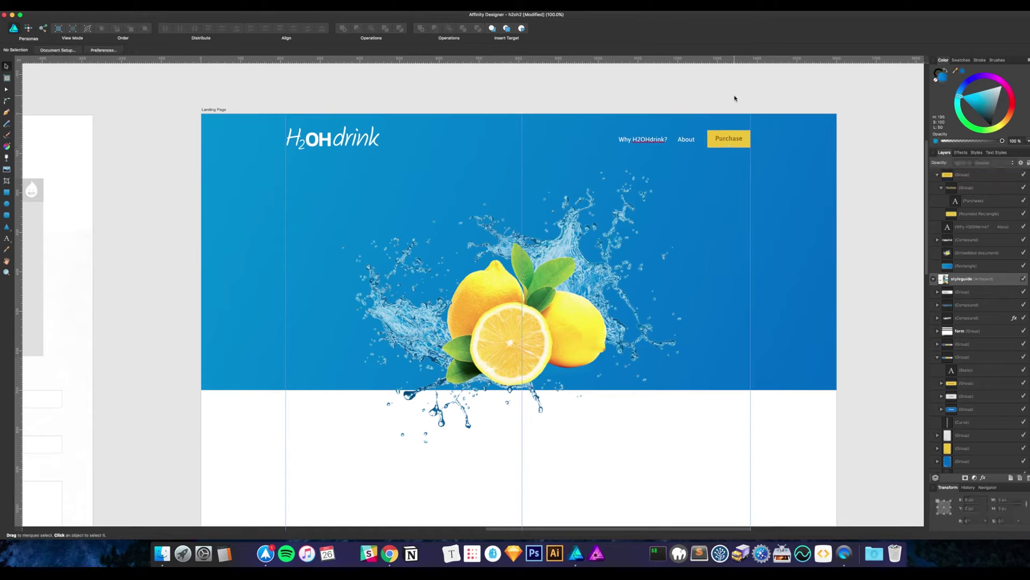
{"action": "double_click", "coordinate": [739, 141]}
{"action": "key", "text": "Down"}
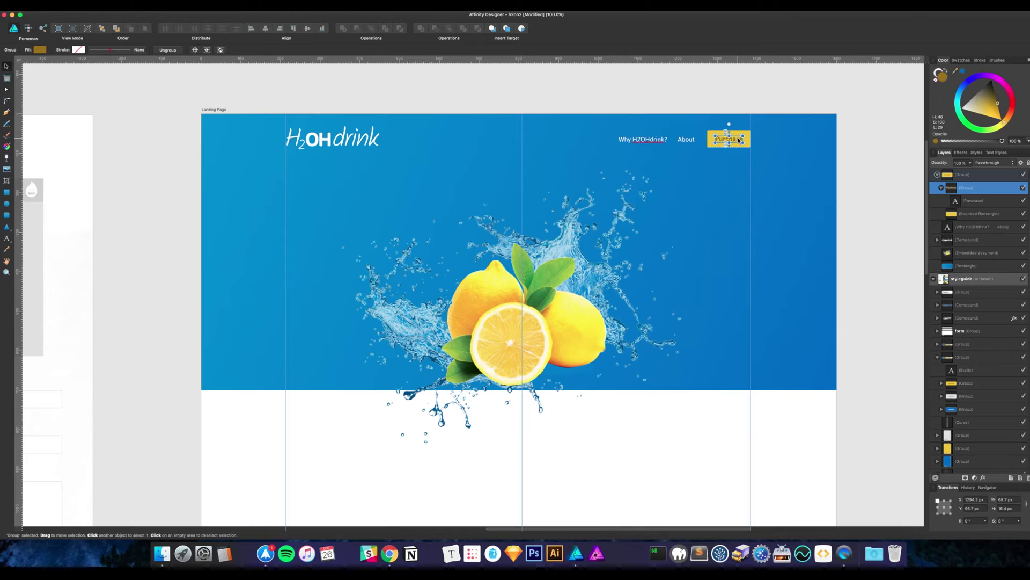
{"action": "left_click", "coordinate": [739, 105]}
{"action": "scroll", "coordinate": [826, 103], "scroll_direction": "right", "scroll_amount": 1}
{"action": "key", "text": "super+s"}
Move the logo, navigation text and Purchase button together about 22 px down, and save the document
{"action": "left_click", "coordinate": [342, 134]}
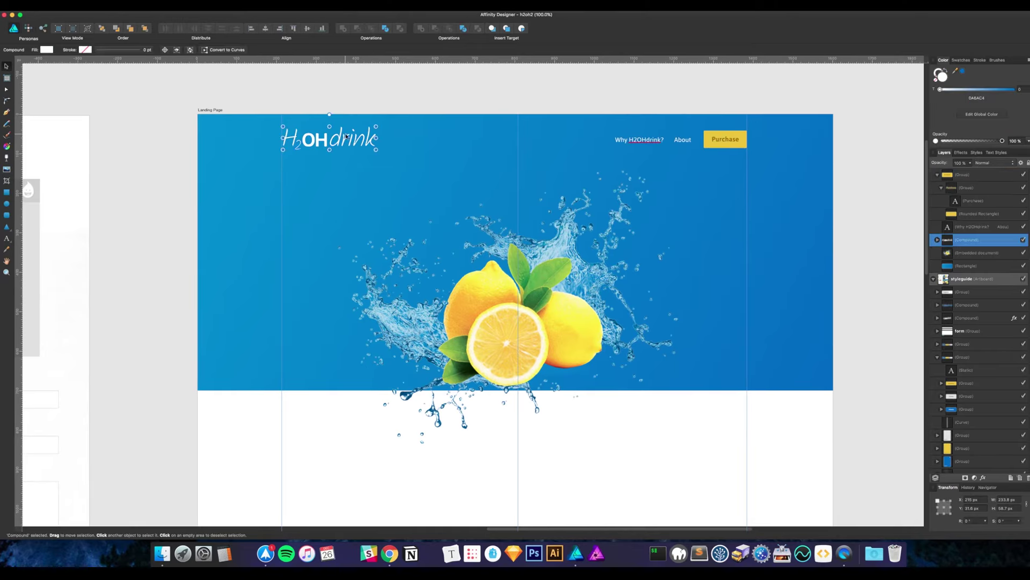
{"action": "left_click", "coordinate": [632, 140], "text": "shift"}
{"action": "left_click", "coordinate": [735, 142], "text": "shift"}
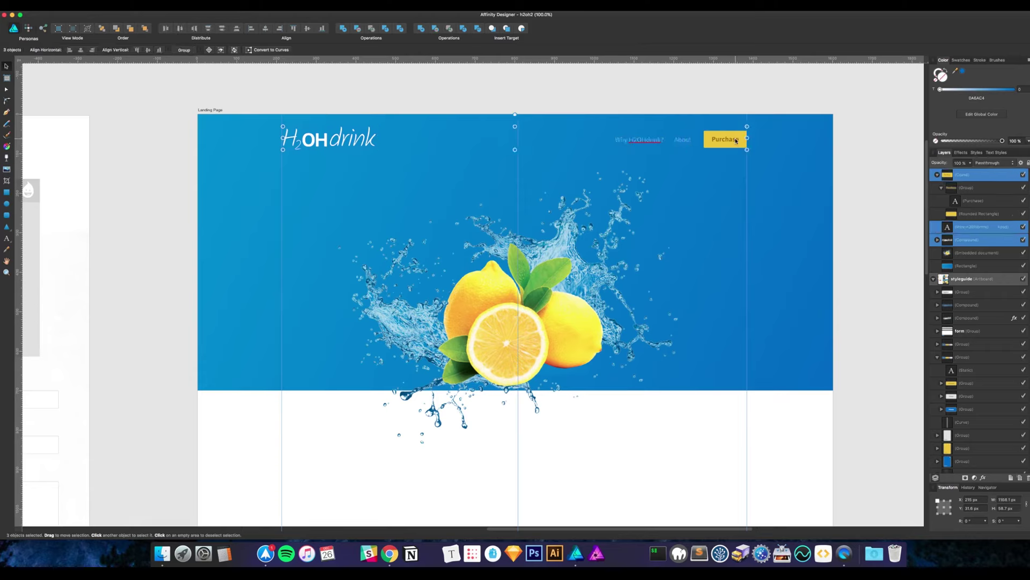
{"action": "left_click_drag", "start_coordinate": [735, 142], "coordinate": [736, 149]}
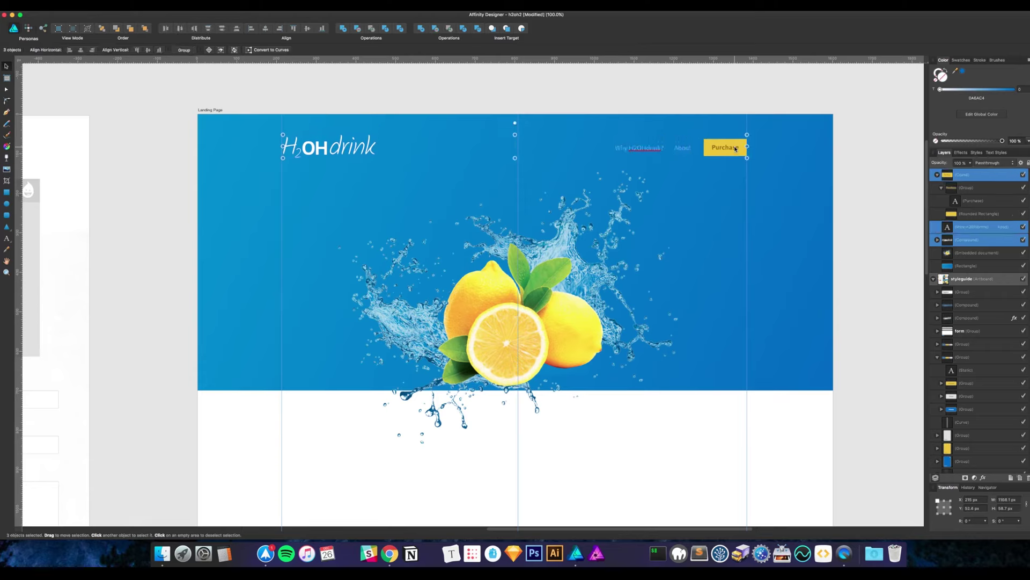
{"action": "left_click", "coordinate": [725, 96]}
{"action": "key", "text": "super+s"}
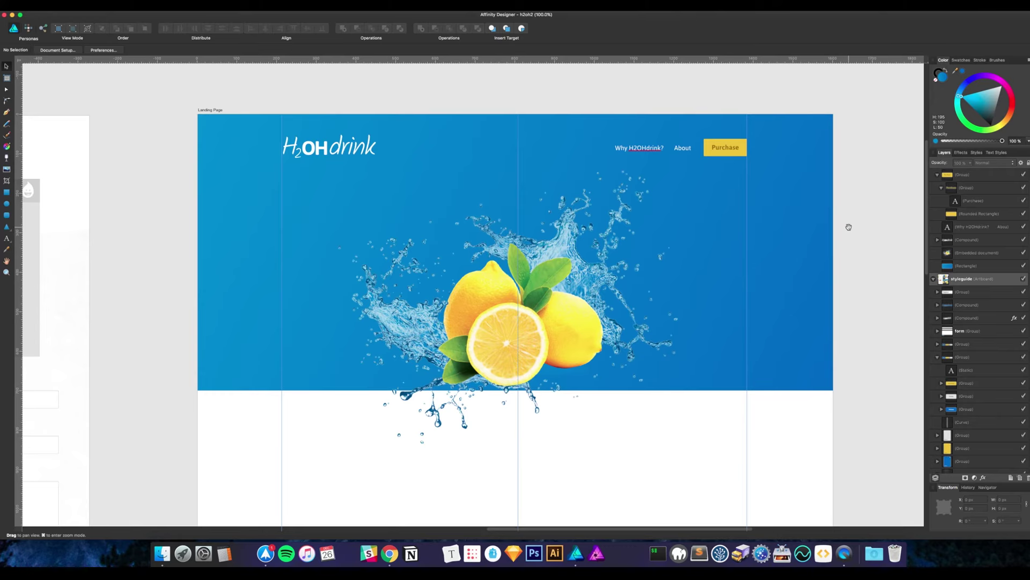
Enlarge the lemon splash image proportionally to about 1180 px wide and reposition it over the hero's lower edge
{"action": "left_click_drag", "start_coordinate": [846, 226], "coordinate": [848, 204]}
{"action": "mouse_move", "coordinate": [554, 269]}
{"action": "left_mouse_down"}
{"action": "mouse_move", "coordinate": [554, 281]}
{"action": "mouse_move", "coordinate": [553, 269]}
{"action": "left_mouse_up"}
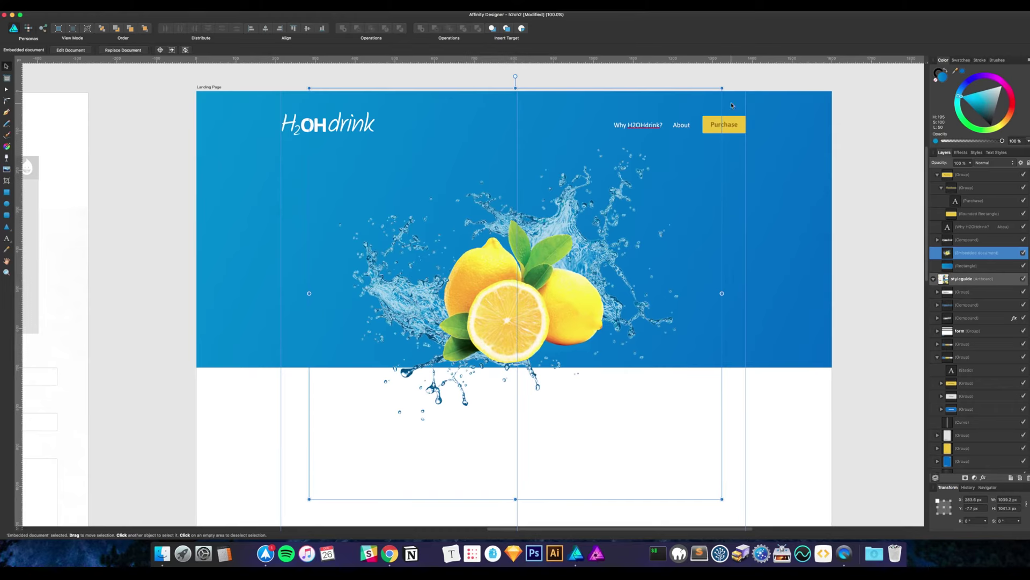
{"action": "left_click_drag", "start_coordinate": [722, 88], "coordinate": [783, 64]}
{"action": "key", "text": "super+z"}
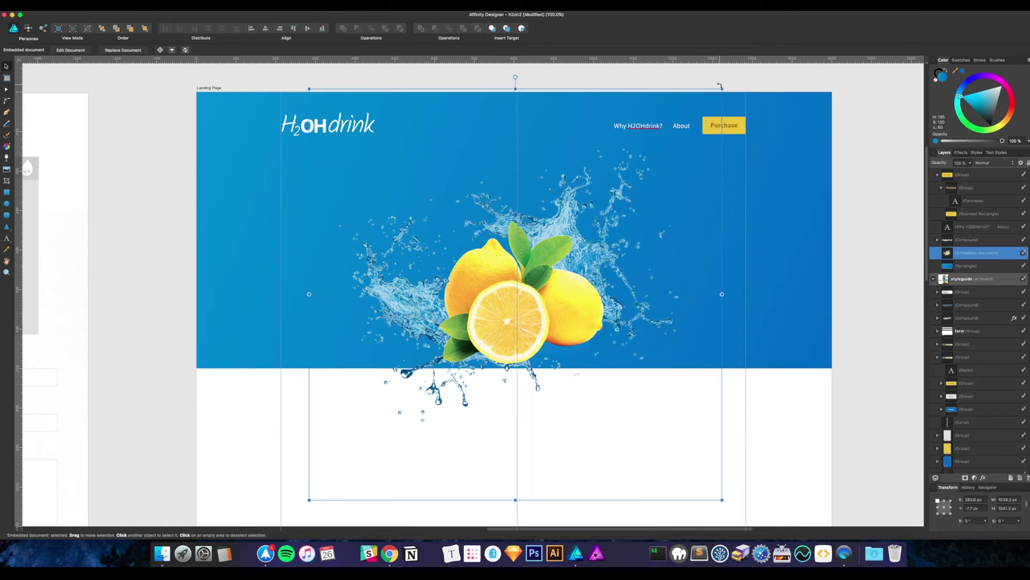
{"action": "left_click_drag", "start_coordinate": [719, 86], "coordinate": [775, 39]}
{"action": "left_click_drag", "start_coordinate": [595, 283], "coordinate": [570, 312]}
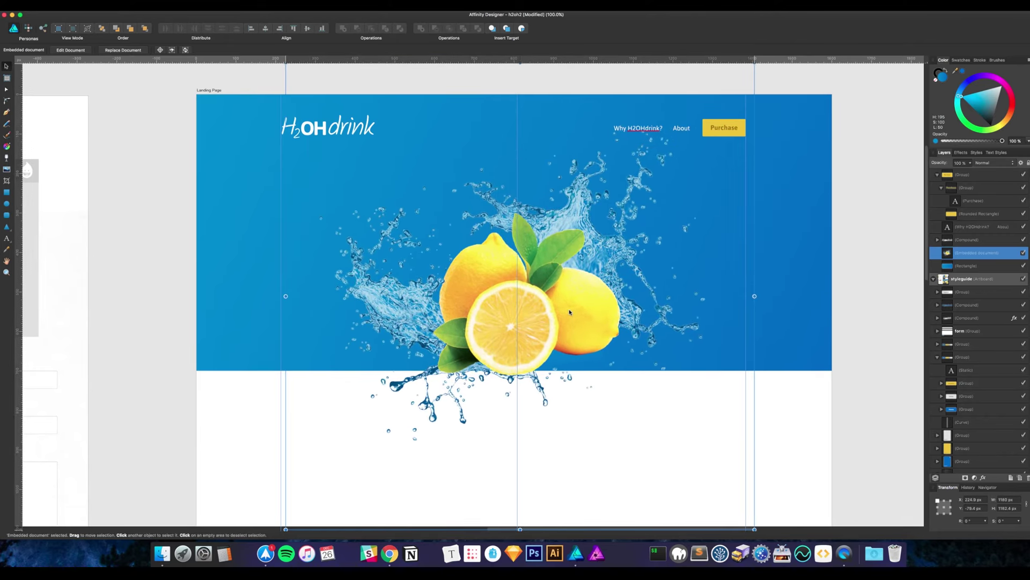
Review the hero layout without guides, and show the guides again
{"action": "key", "text": "Escape"}
{"action": "mouse_move", "coordinate": [874, 146]}
{"action": "left_mouse_down"}
{"action": "mouse_move", "coordinate": [863, 174]}
{"action": "mouse_move", "coordinate": [854, 146]}
{"action": "left_mouse_up"}
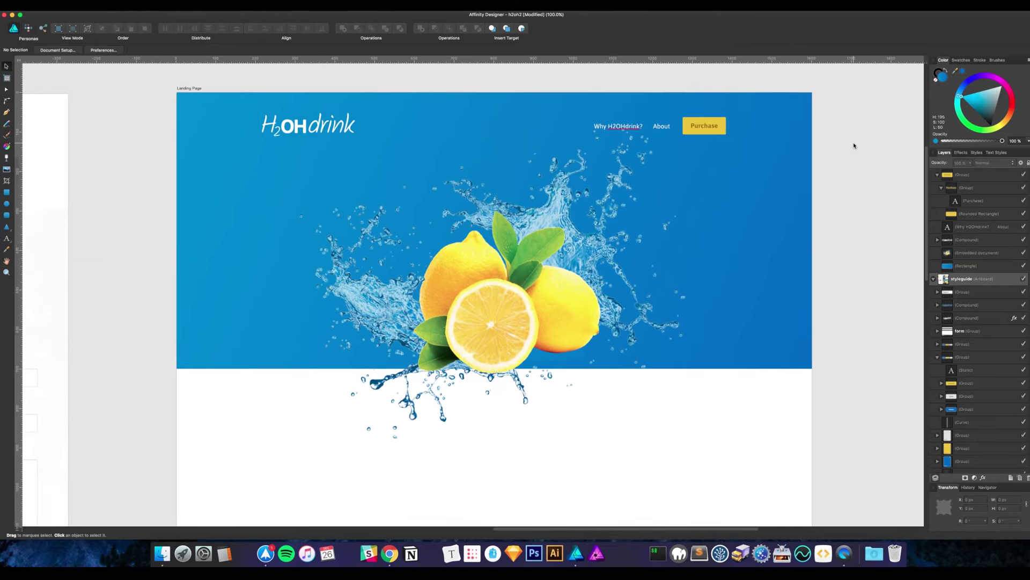
{"action": "key", "text": "super+semicolon"}
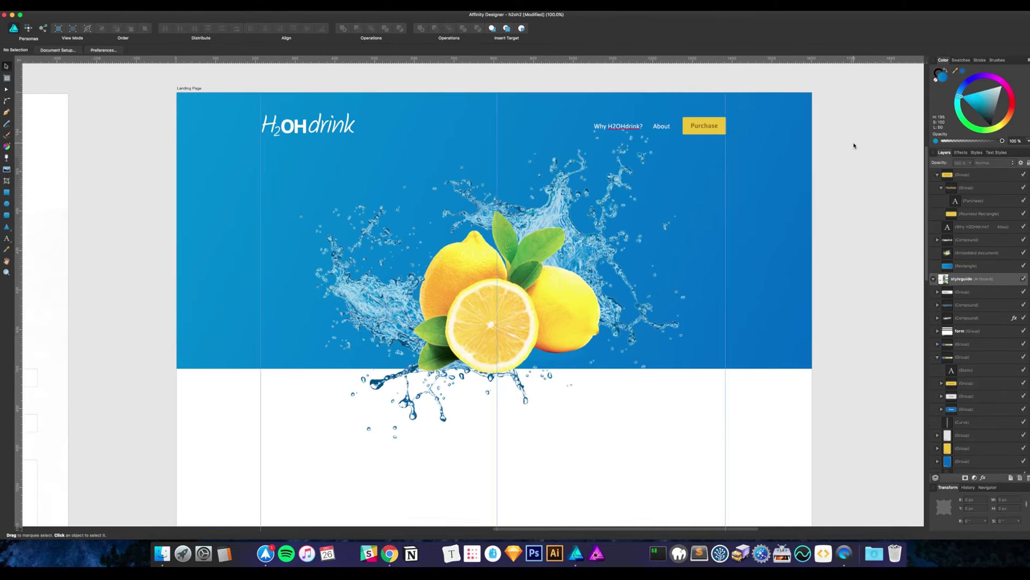
Convert the hero's blue gradient background rectangle to curves so its corners are editable as nodes
{"action": "left_click", "coordinate": [786, 162]}
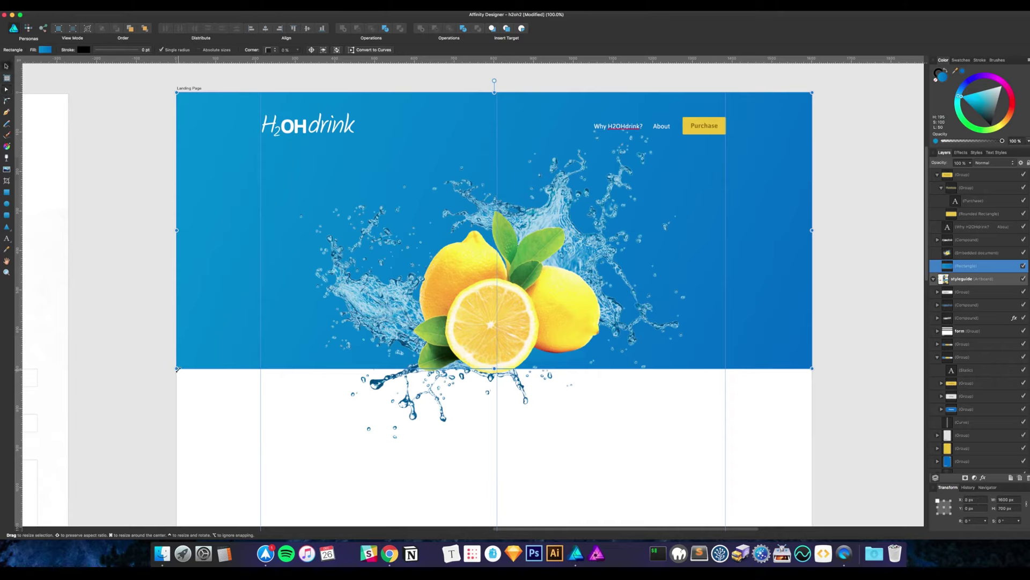
{"action": "left_click", "coordinate": [6, 89]}
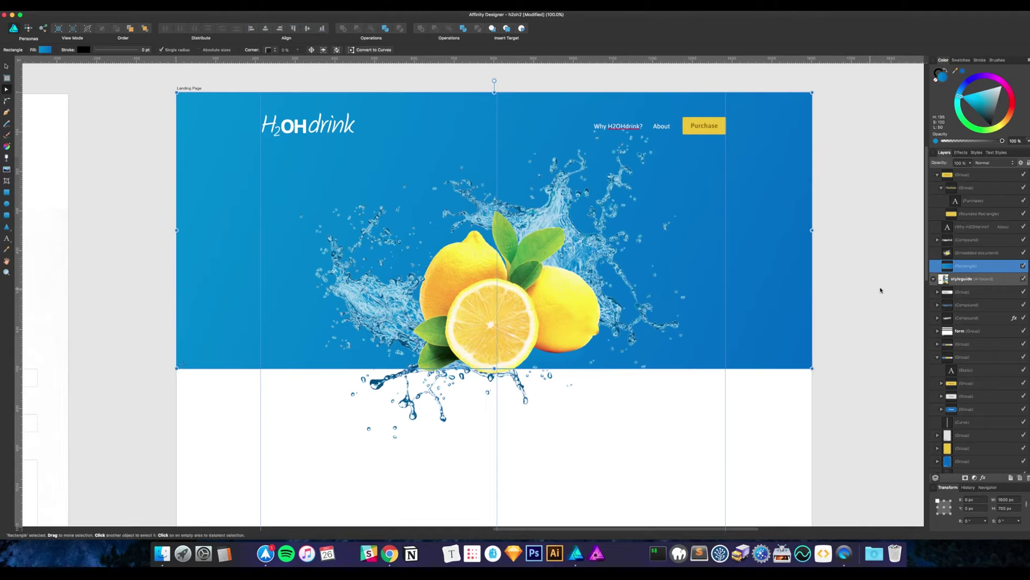
{"action": "right_click", "coordinate": [1004, 270]}
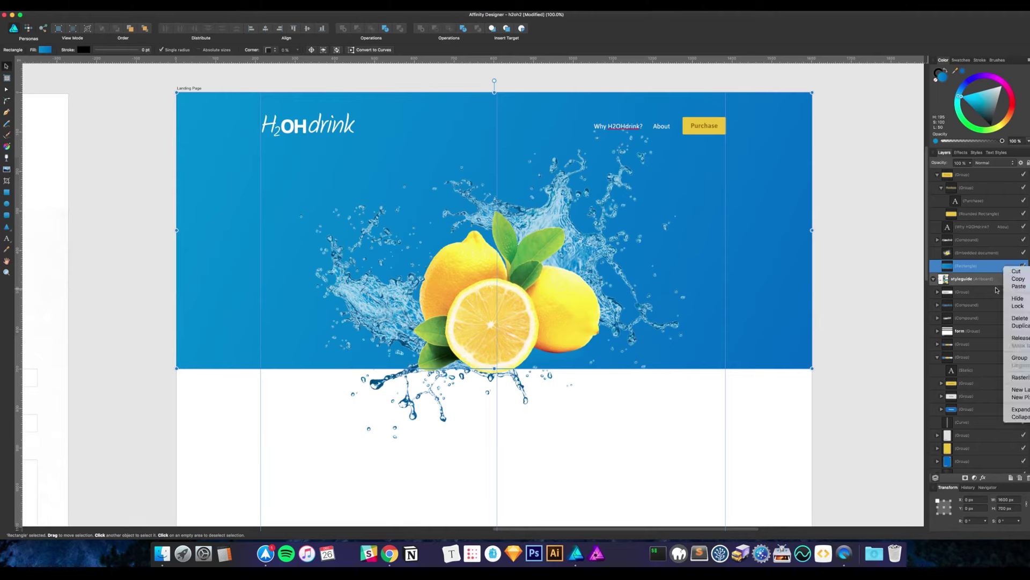
{"action": "left_click", "coordinate": [982, 271]}
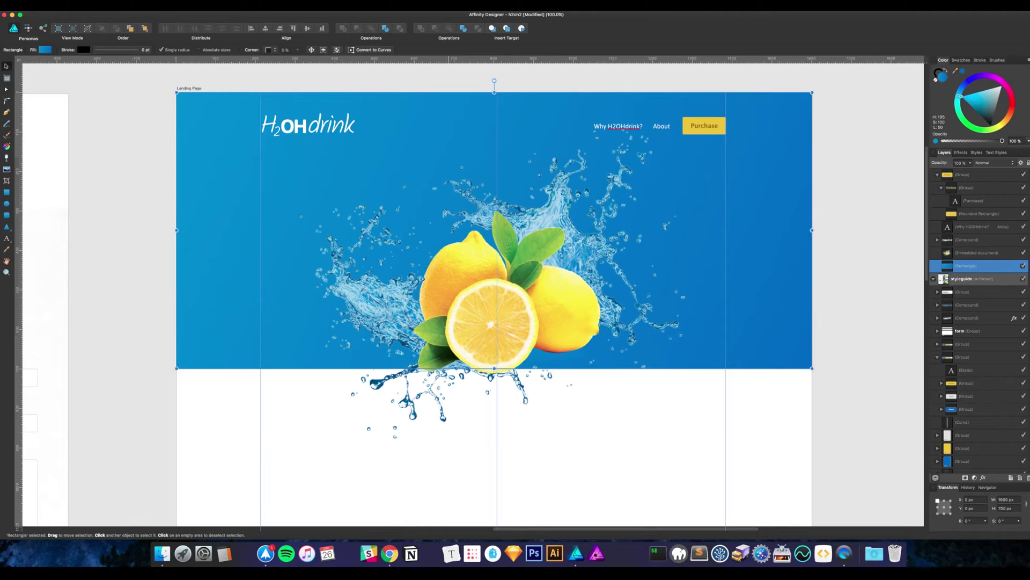
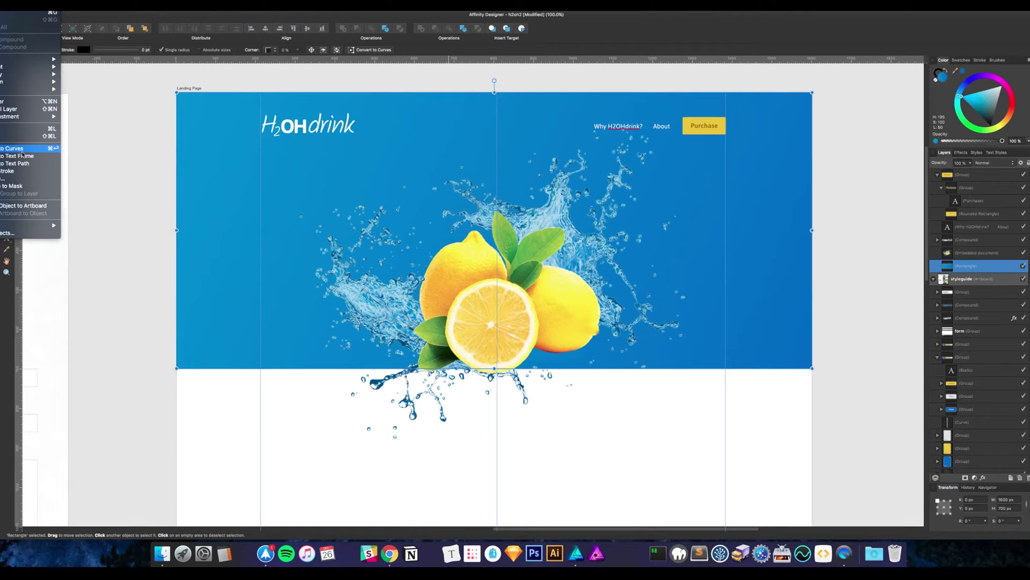
{"action": "left_click", "coordinate": [205, 188]}
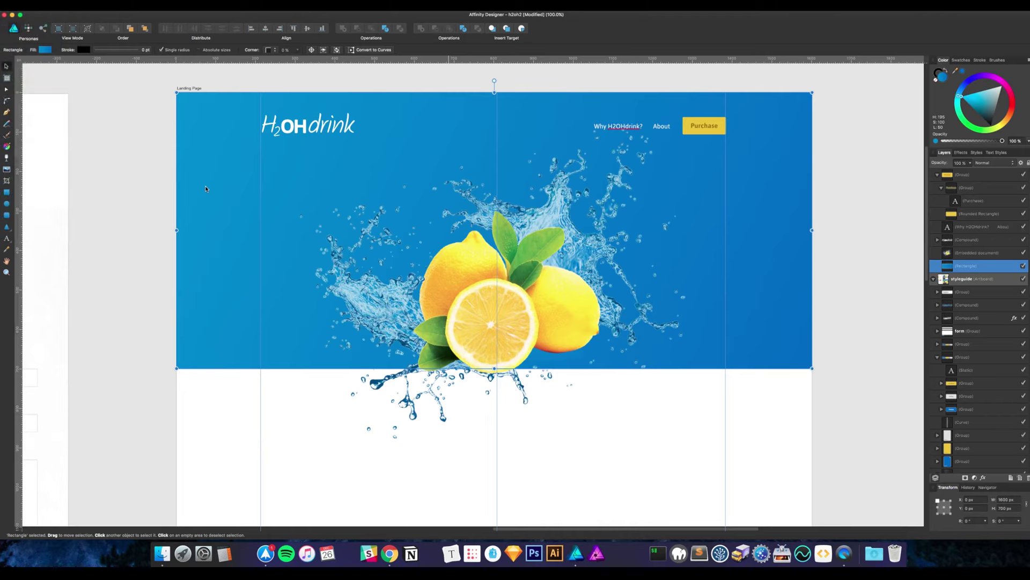
{"action": "key", "text": "super+Return"}
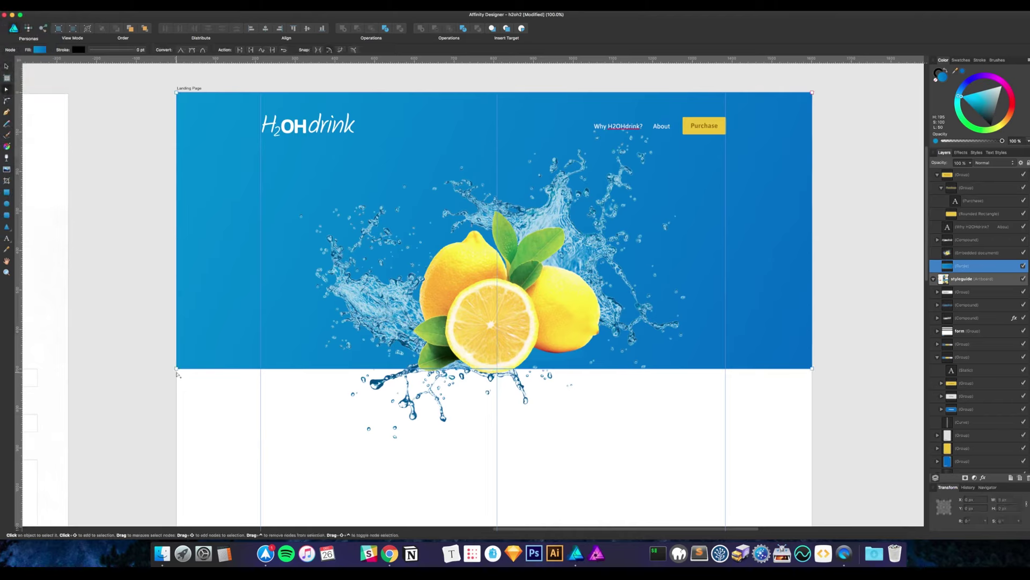
Try slanting the hero background by lowering its bottom-left corner to about 805 px and shifting the shape slightly up, and undo both changes
{"action": "key", "text": "a"}
{"action": "left_click_drag", "start_coordinate": [176, 368], "coordinate": [177, 411]}
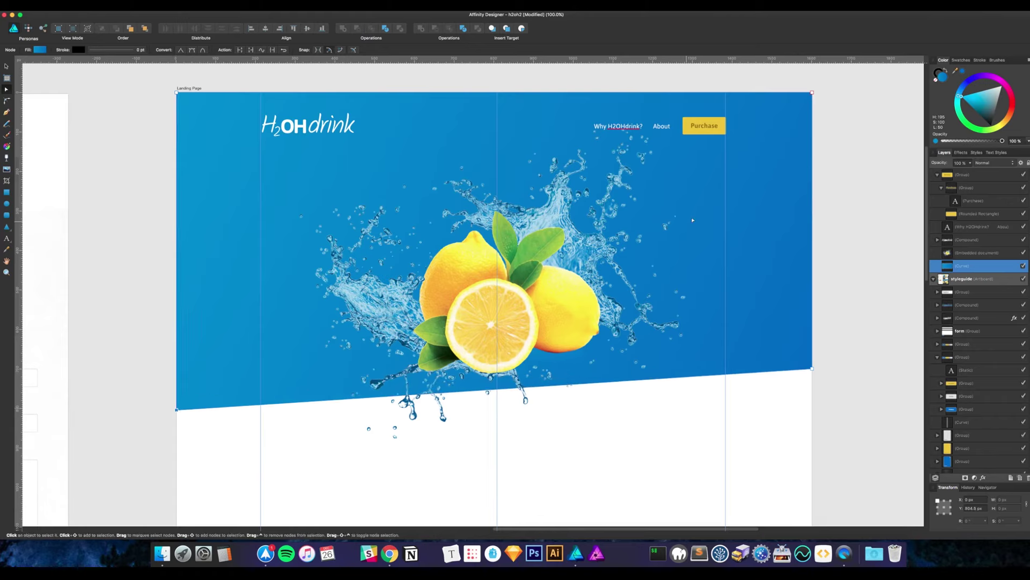
{"action": "key", "text": "v"}
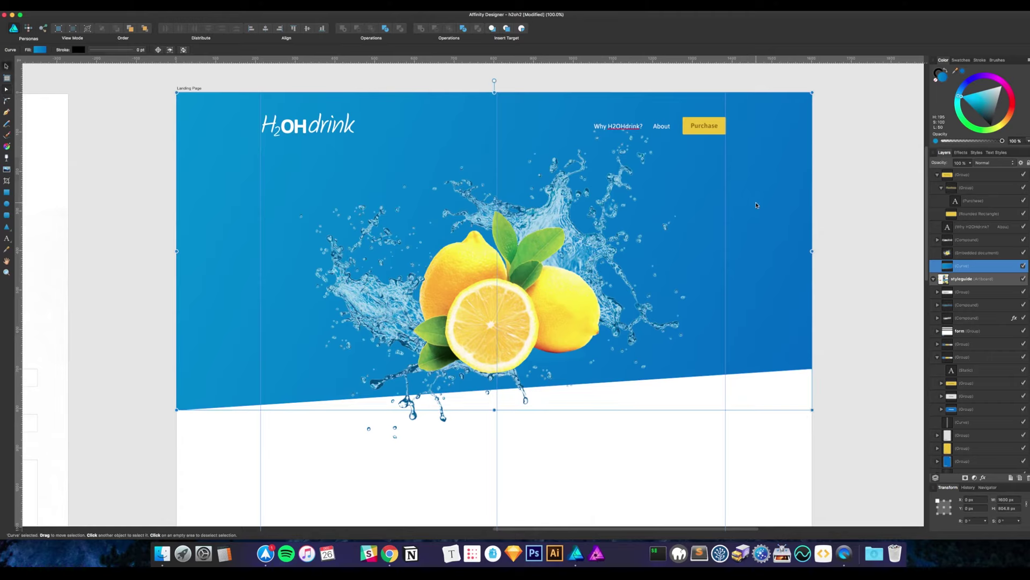
{"action": "mouse_move", "coordinate": [756, 205]}
{"action": "left_mouse_down"}
{"action": "mouse_move", "coordinate": [754, 186]}
{"action": "mouse_move", "coordinate": [753, 195]}
{"action": "left_mouse_up"}
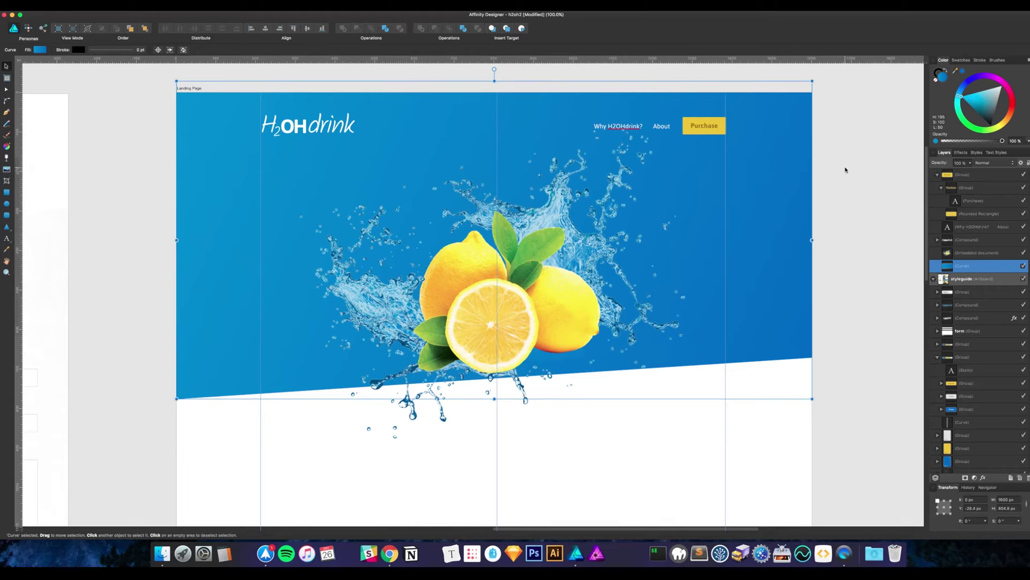
{"action": "left_click", "coordinate": [826, 238]}
{"action": "left_click", "coordinate": [789, 234]}
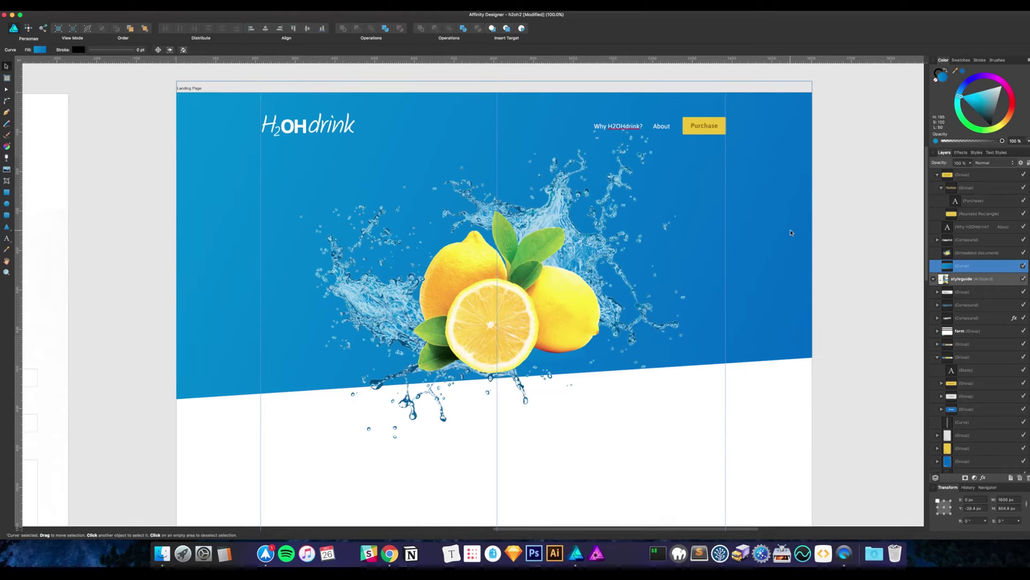
{"action": "key", "text": "super+z"}
{"action": "key", "text": "super+z"}
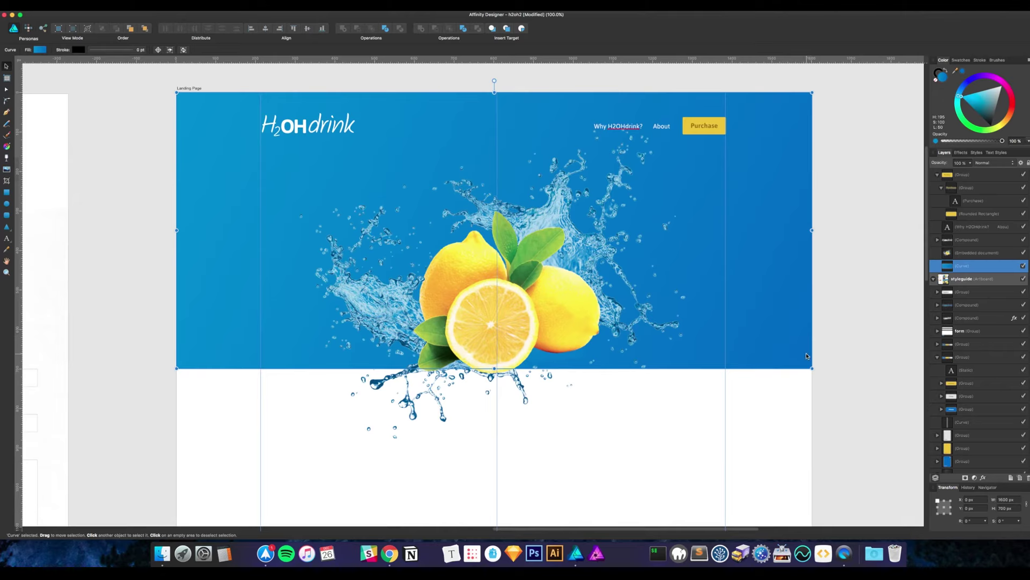
Raise the hero background's bottom-right corner node straight up along the artboard's edge to slant the lower edge steeply upward
{"action": "key", "text": "a"}
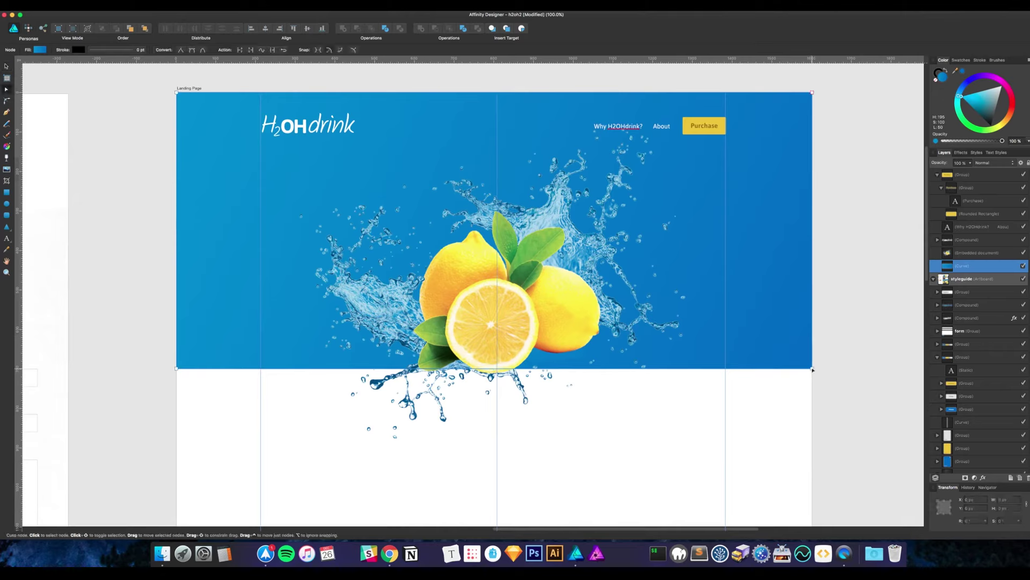
{"action": "left_click_drag", "start_coordinate": [812, 369], "coordinate": [798, 259]}
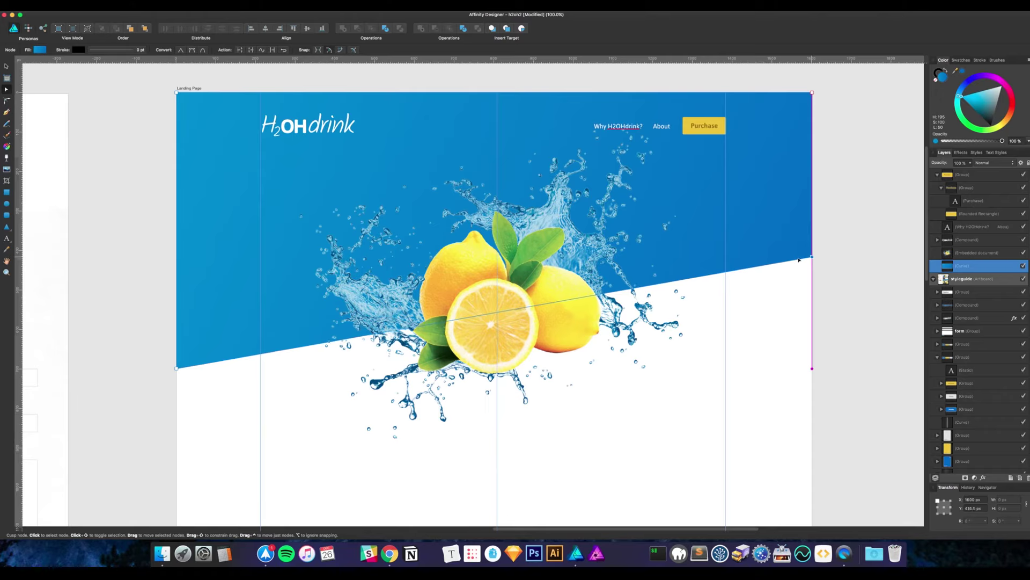
Scale the lemon splash image down to about 1100 px wide and reposition it near the centre of the landing page's hero area
{"action": "left_click", "coordinate": [828, 246]}
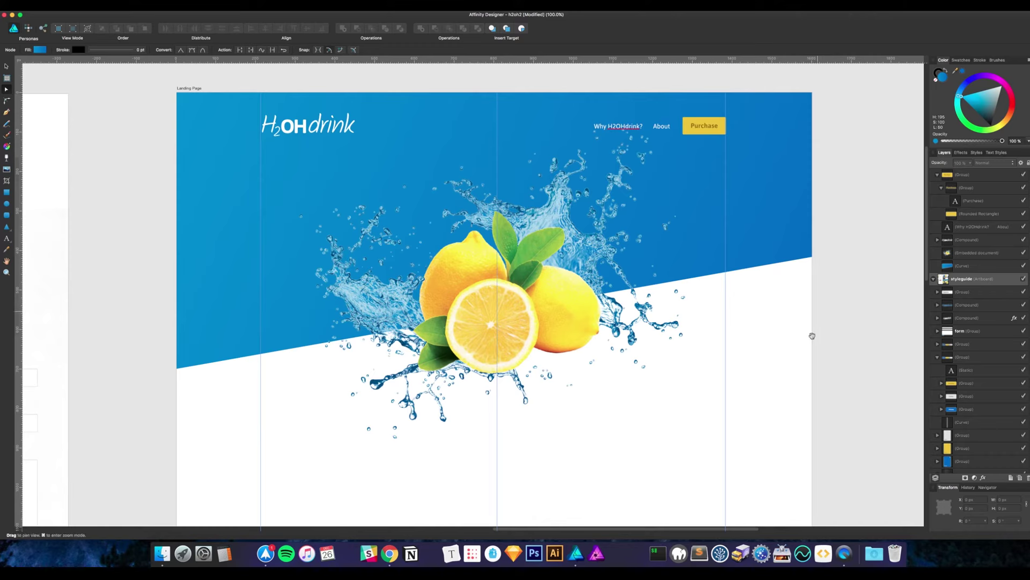
{"action": "left_click_drag", "start_coordinate": [812, 336], "coordinate": [816, 305]}
{"action": "left_click", "coordinate": [562, 272]}
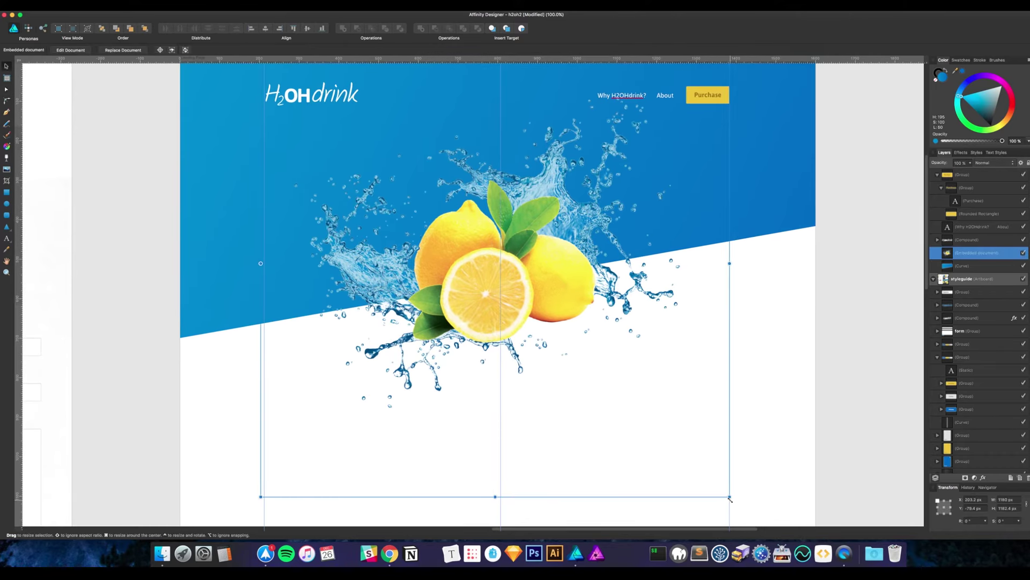
{"action": "left_click_drag", "start_coordinate": [730, 499], "coordinate": [693, 472]}
{"action": "left_click_drag", "start_coordinate": [559, 288], "coordinate": [579, 302]}
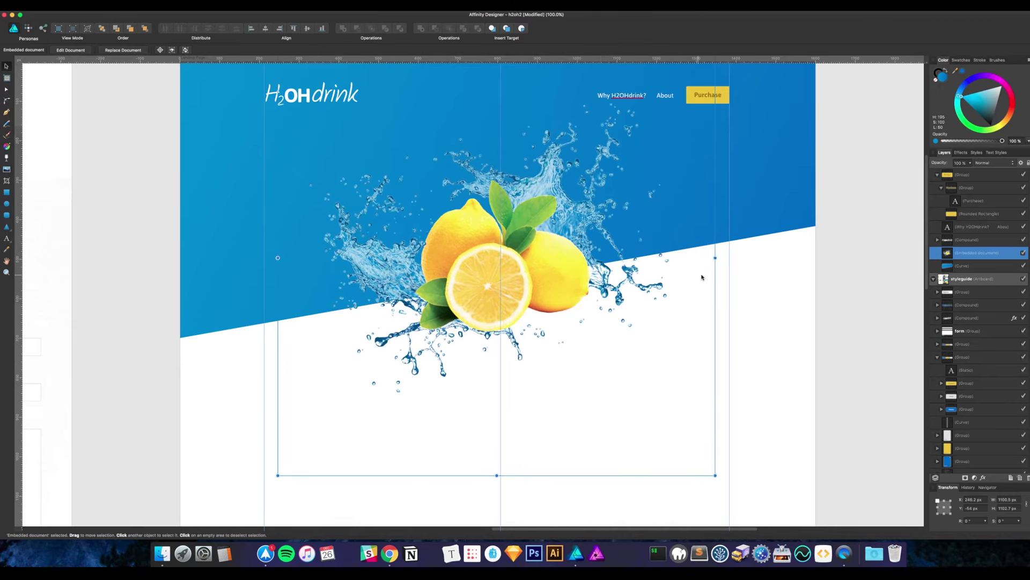
{"action": "left_click", "coordinate": [734, 276]}
{"action": "scroll", "coordinate": [717, 249], "scroll_direction": "up", "scroll_amount": 3}
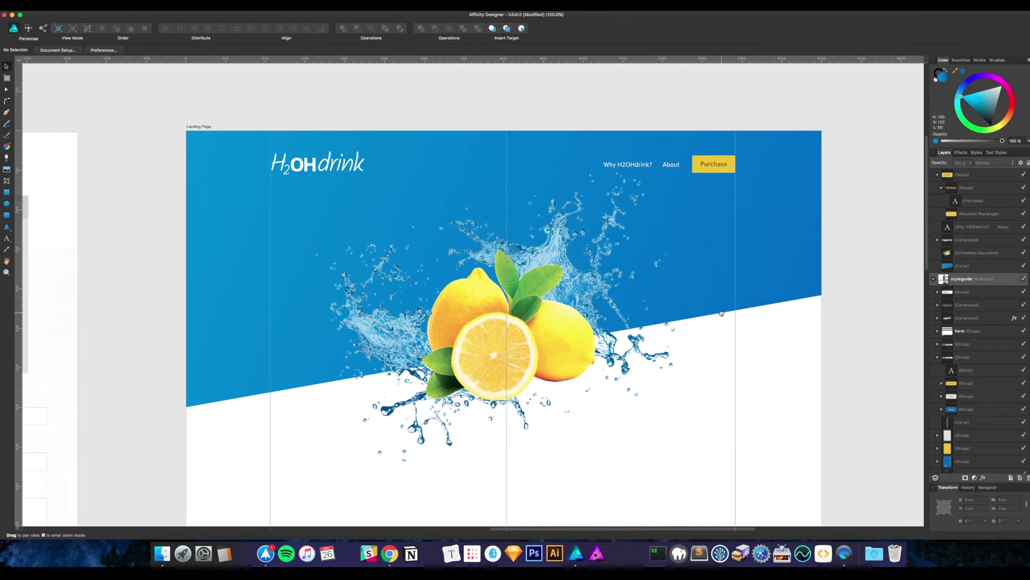
Move the lemon splash image slightly down to a Y position of about -26.5 px
{"action": "left_click", "coordinate": [563, 273]}
{"action": "left_click_drag", "start_coordinate": [563, 273], "coordinate": [563, 275]}
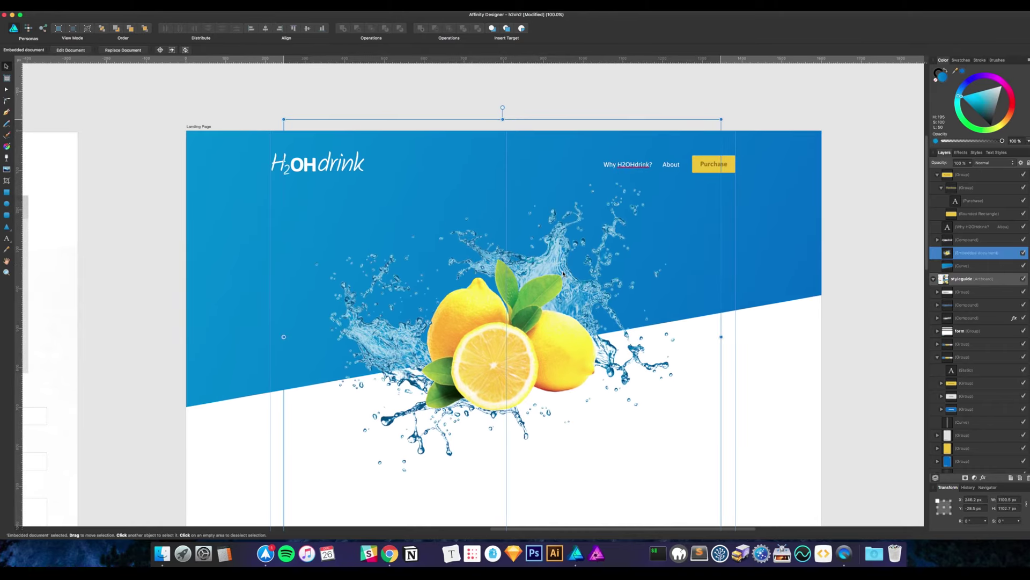
{"action": "left_click", "coordinate": [792, 364]}
{"action": "left_click_drag", "start_coordinate": [796, 395], "coordinate": [797, 386]}
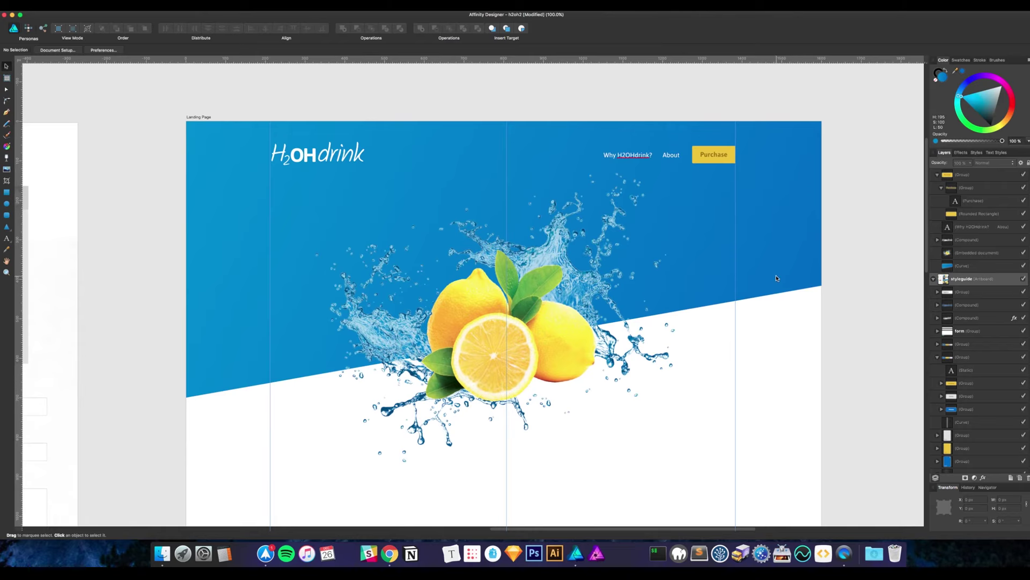
{"action": "left_click_drag", "start_coordinate": [778, 328], "coordinate": [779, 321]}
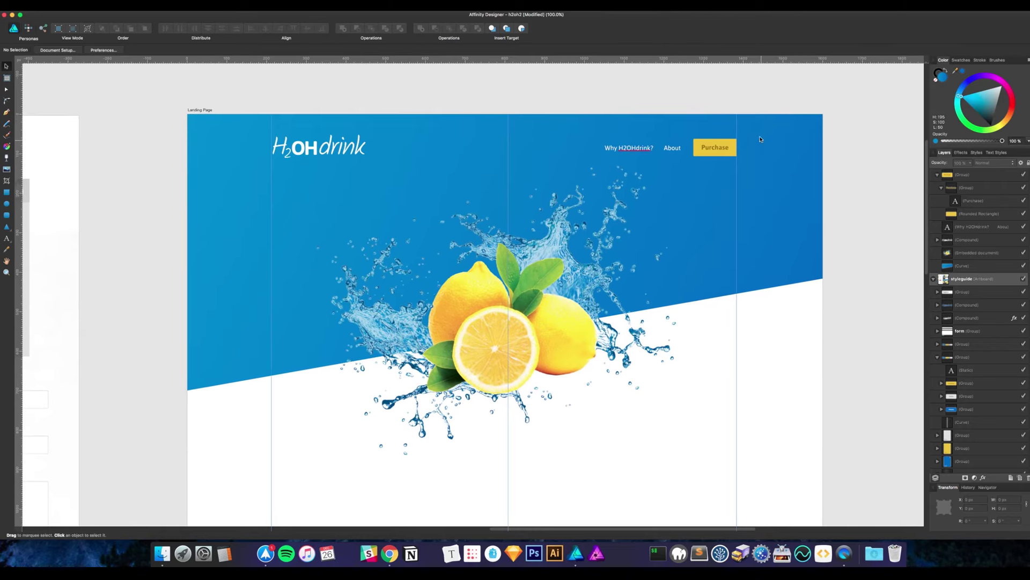
{"action": "left_click", "coordinate": [715, 148]}
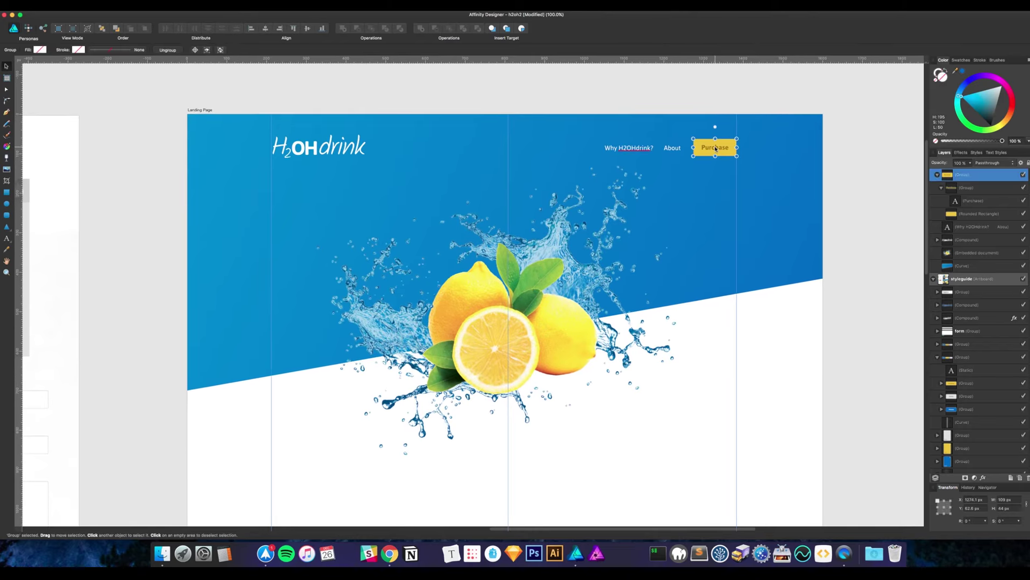
{"action": "left_click", "coordinate": [790, 312]}
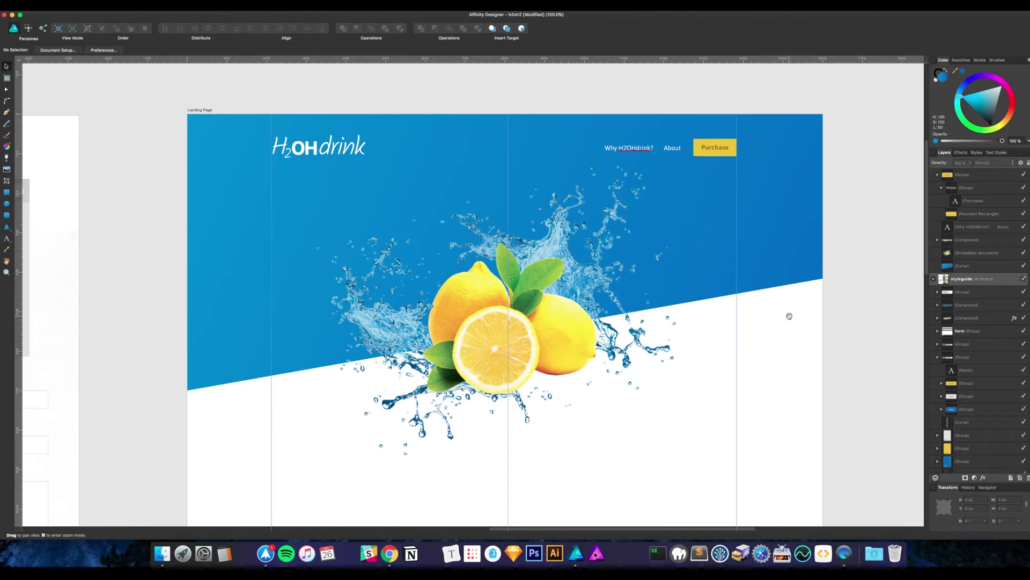
{"action": "scroll", "coordinate": [770, 333], "scroll_direction": "down", "scroll_amount": 3}
{"action": "scroll", "coordinate": [765, 335], "scroll_direction": "down", "scroll_amount": 2}
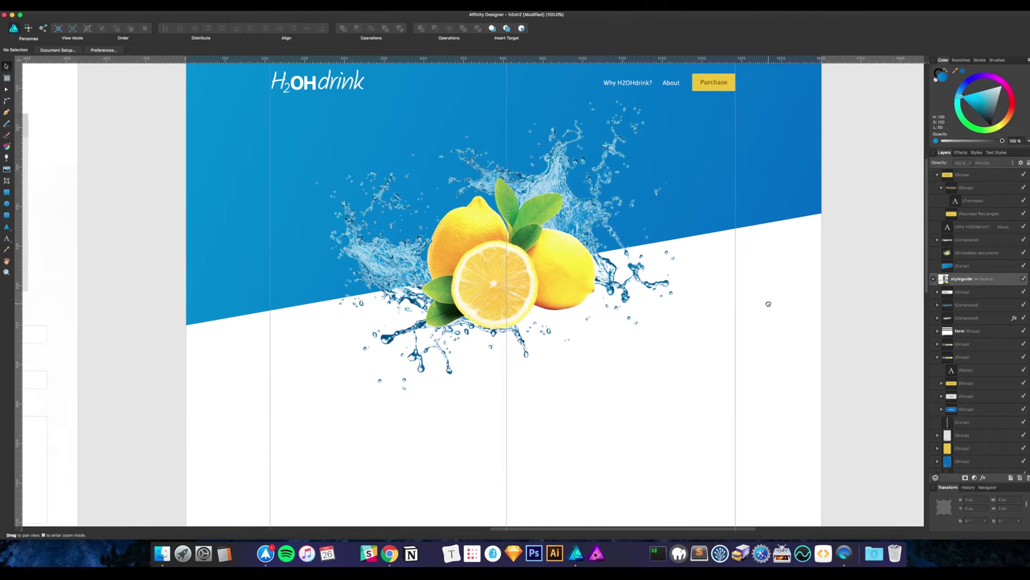
{"action": "scroll", "coordinate": [766, 317], "scroll_direction": "up", "scroll_amount": 5}
Shift the lemon splash image to the right of the landing page's centre guide and adjust its placement slightly
{"action": "left_click", "coordinate": [604, 304]}
{"action": "left_click_drag", "start_coordinate": [605, 304], "coordinate": [632, 304]}
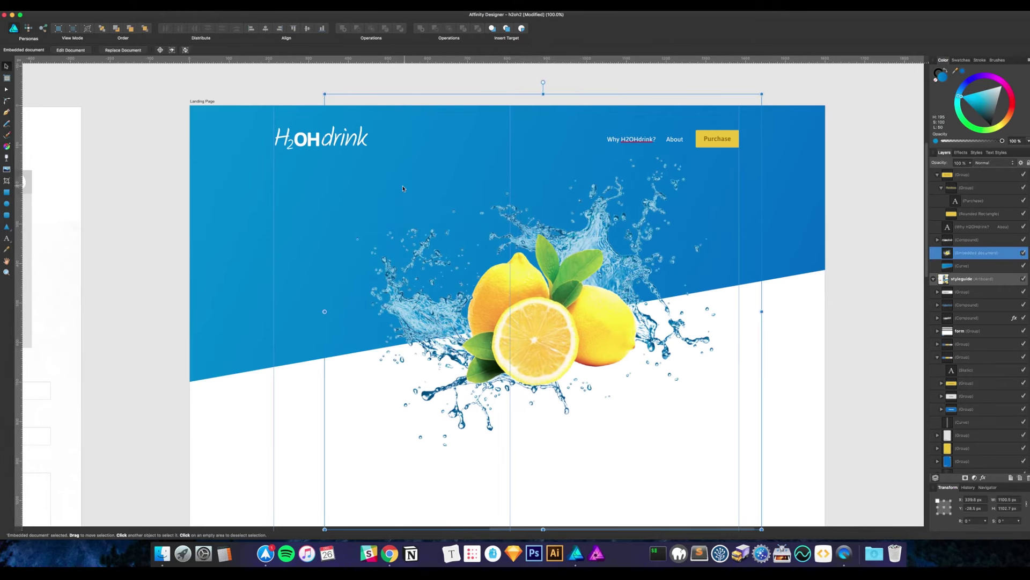
{"action": "left_click_drag", "start_coordinate": [538, 316], "coordinate": [554, 317]}
{"action": "left_click", "coordinate": [826, 323]}
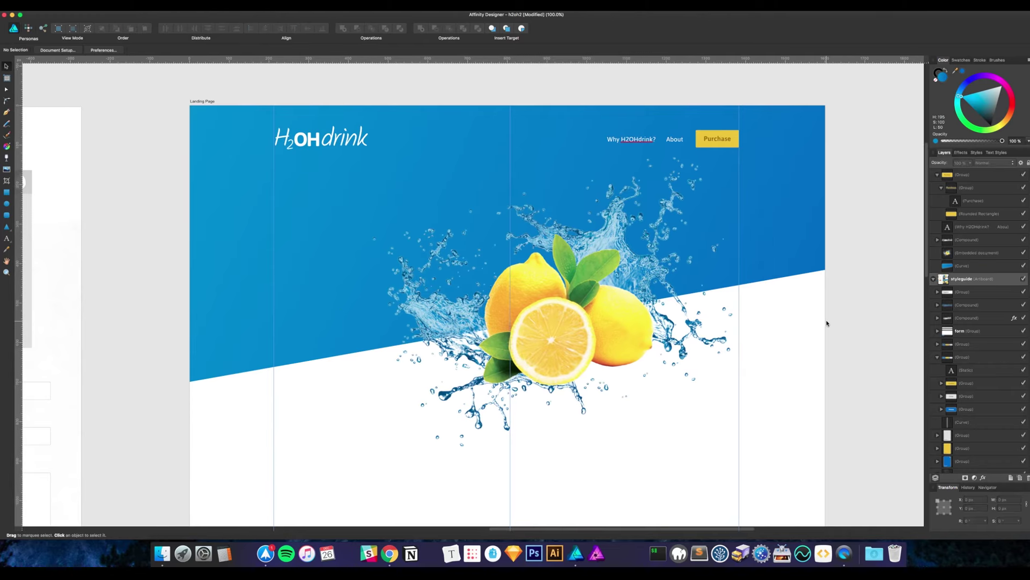
{"action": "scroll", "coordinate": [775, 317], "scroll_direction": "left", "scroll_amount": 2}
{"action": "mouse_move", "coordinate": [581, 285]}
{"action": "left_mouse_down"}
{"action": "mouse_move", "coordinate": [595, 285]}
{"action": "mouse_move", "coordinate": [587, 292]}
{"action": "left_mouse_up"}
{"action": "left_click", "coordinate": [855, 305]}
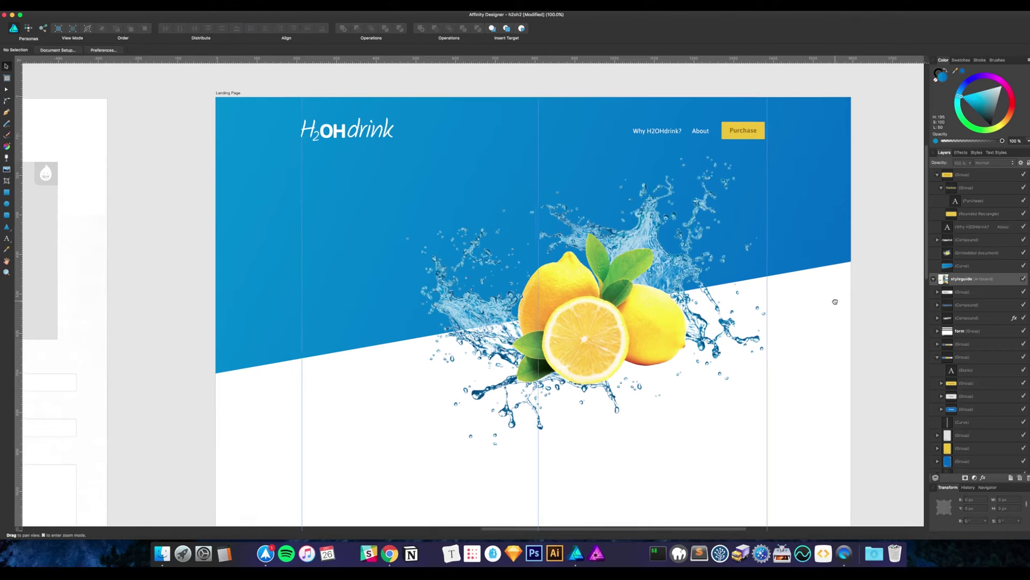
Add white Asap art text reading "Deliciously refreshing" at about 70 pt below the logo, starting at the left margin guide
{"action": "left_click_drag", "start_coordinate": [99, 273], "coordinate": [58, 329]}
{"action": "key", "text": "t"}
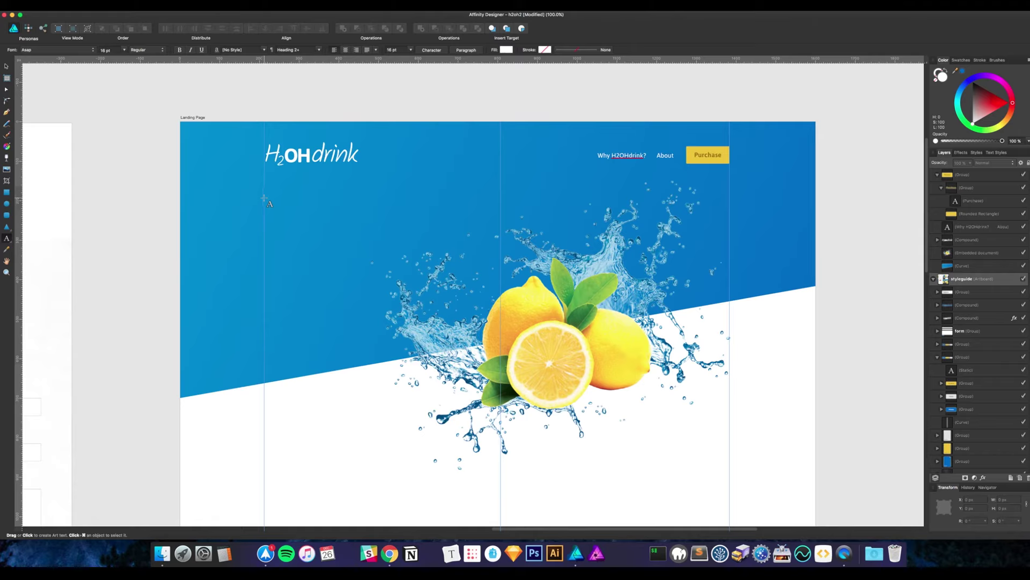
{"action": "left_click_drag", "start_coordinate": [264, 198], "coordinate": [303, 219]}
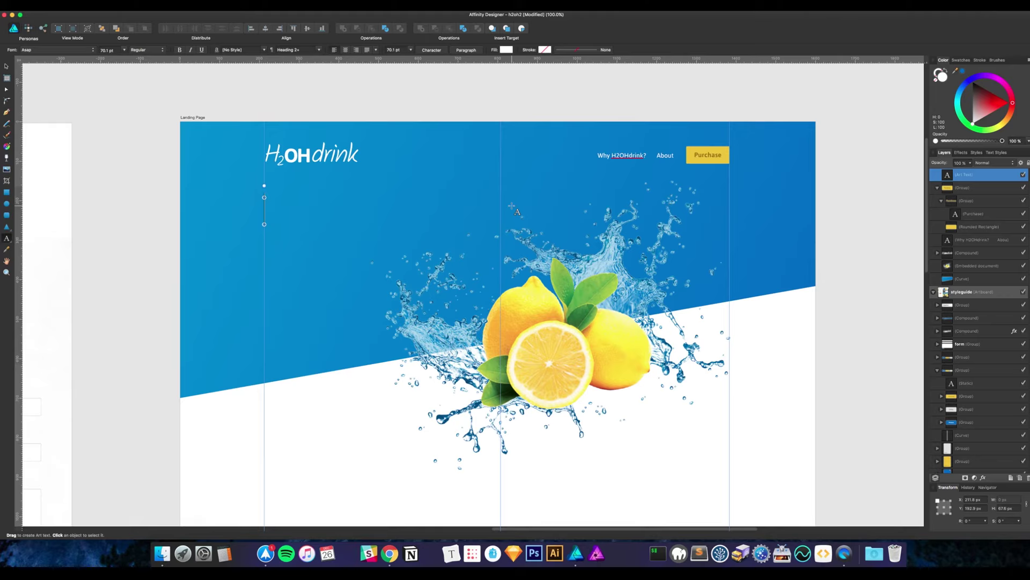
{"action": "type", "text": "Deli"}
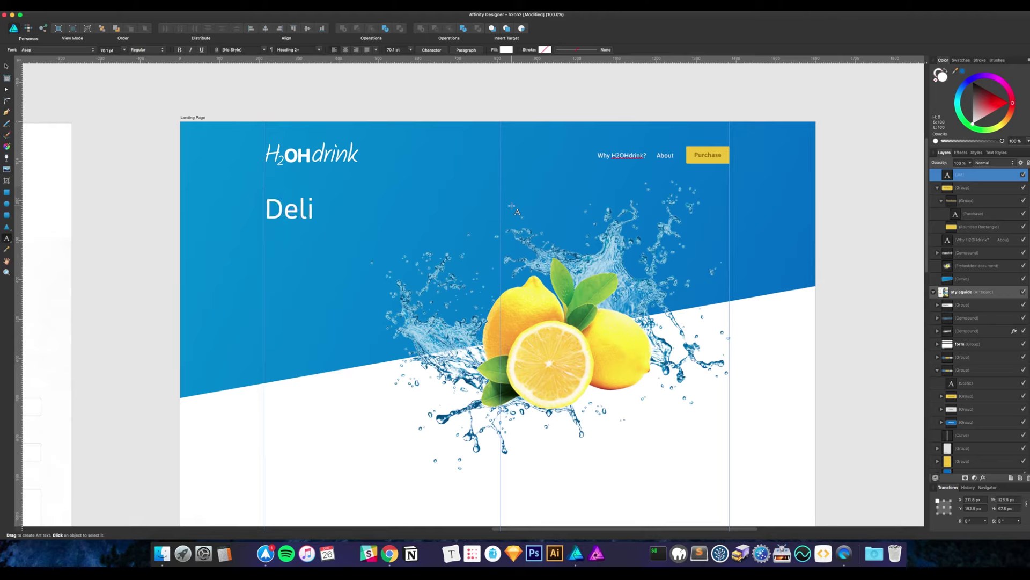
{"action": "type", "text": "ciously refreshing"}
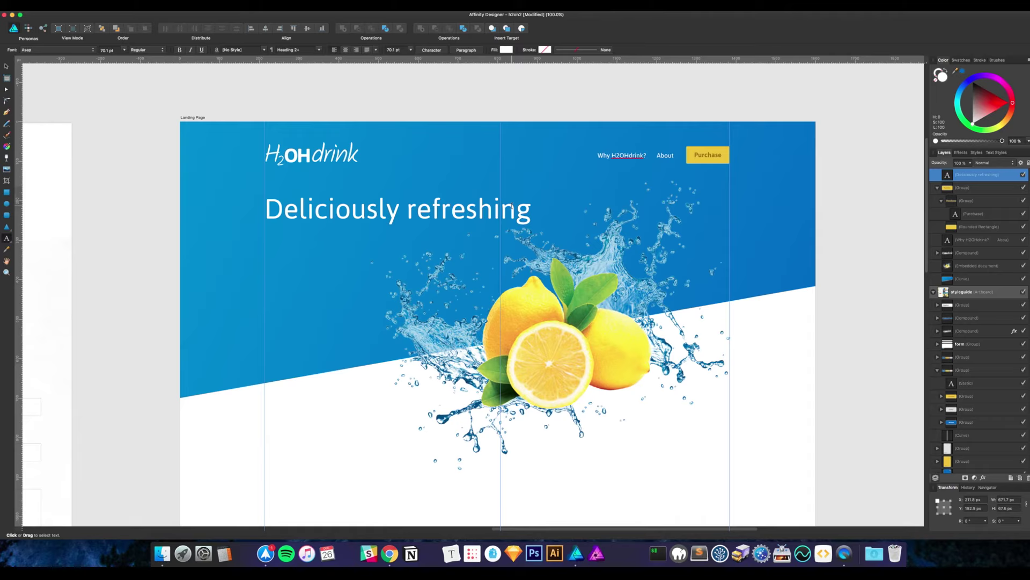
{"action": "key", "text": "Escape"}
Select the "Deliciously refreshing" heading layer and examine the style guide artboard's colour swatches, buttons and form fields
{"action": "left_click", "coordinate": [988, 200]}
{"action": "left_click", "coordinate": [982, 175]}
{"action": "key", "text": "space"}
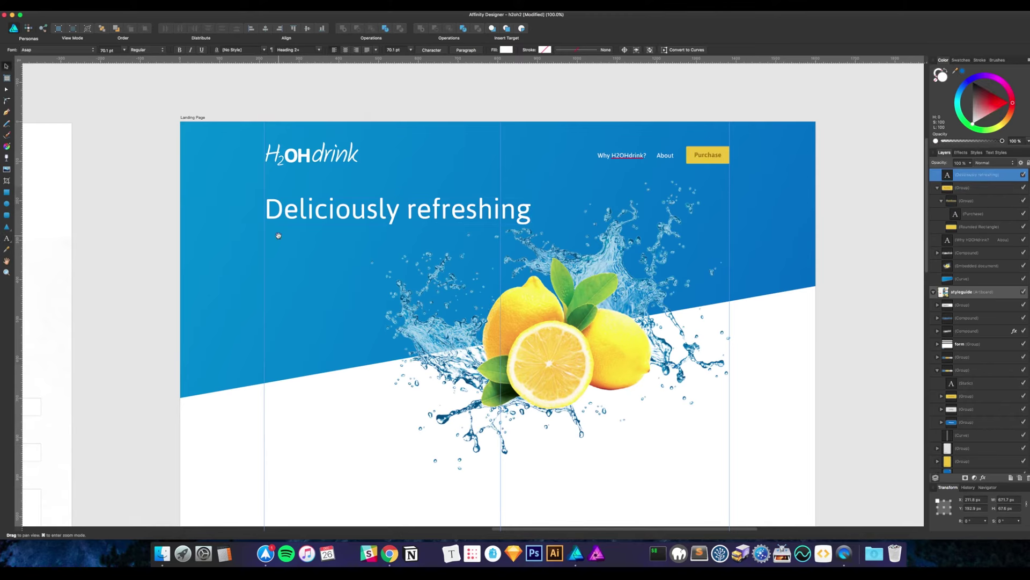
{"action": "left_click_drag", "start_coordinate": [278, 236], "coordinate": [688, 209]}
{"action": "left_click_drag", "start_coordinate": [483, 209], "coordinate": [704, 151]}
{"action": "left_click_drag", "start_coordinate": [413, 211], "coordinate": [384, 198]}
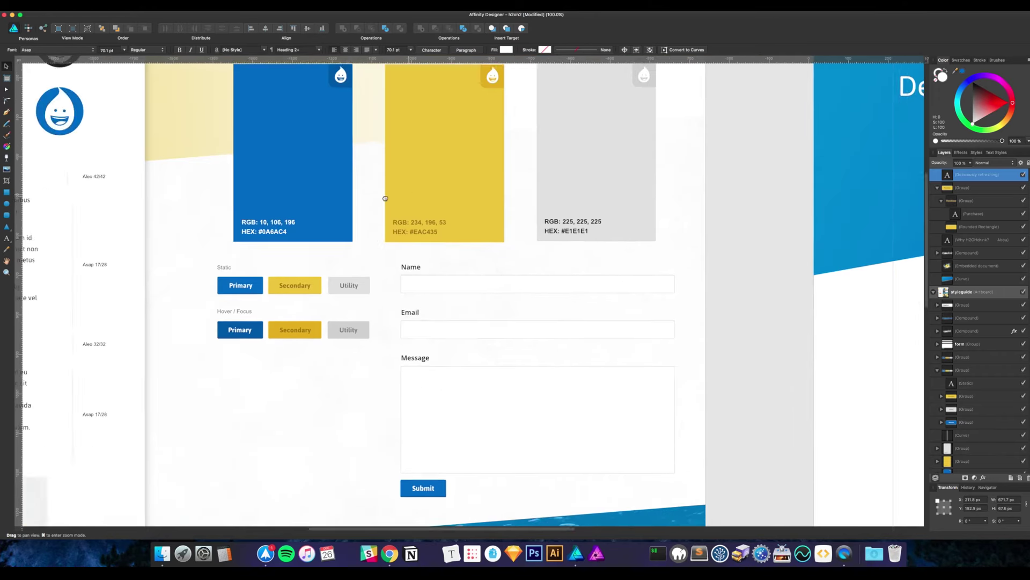
{"action": "left_click_drag", "start_coordinate": [737, 147], "coordinate": [420, 246]}
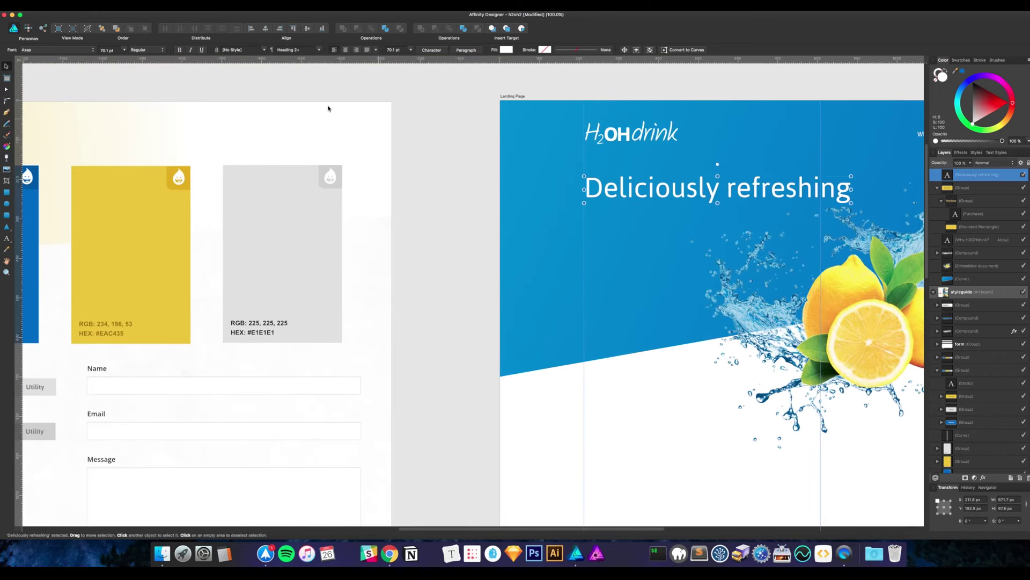
Preview the installed fonts on the "Deliciously refreshing" heading and close the font list without choosing one
{"action": "left_click", "coordinate": [84, 52]}
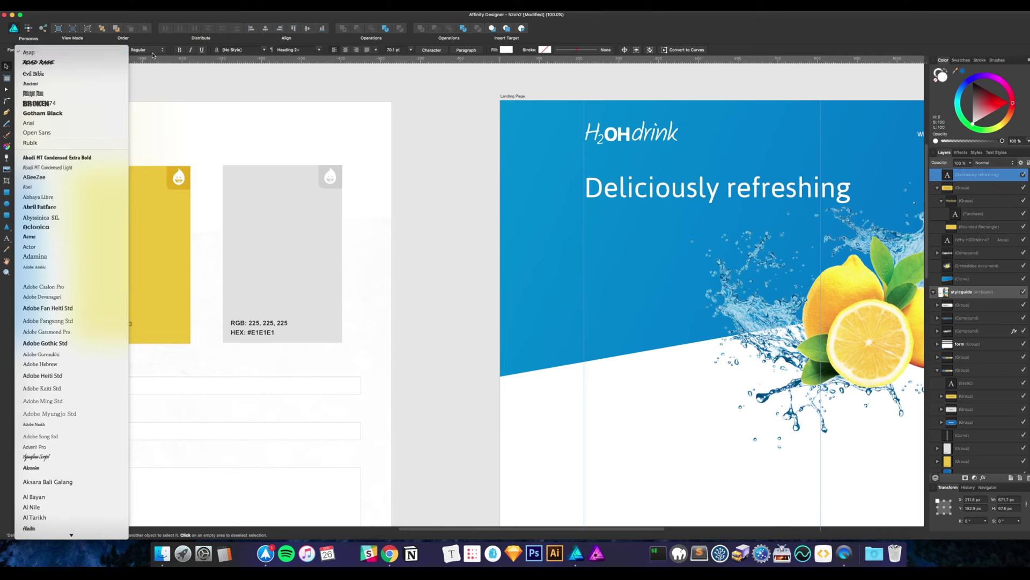
{"action": "left_click", "coordinate": [87, 45]}
{"action": "left_click", "coordinate": [69, 50]}
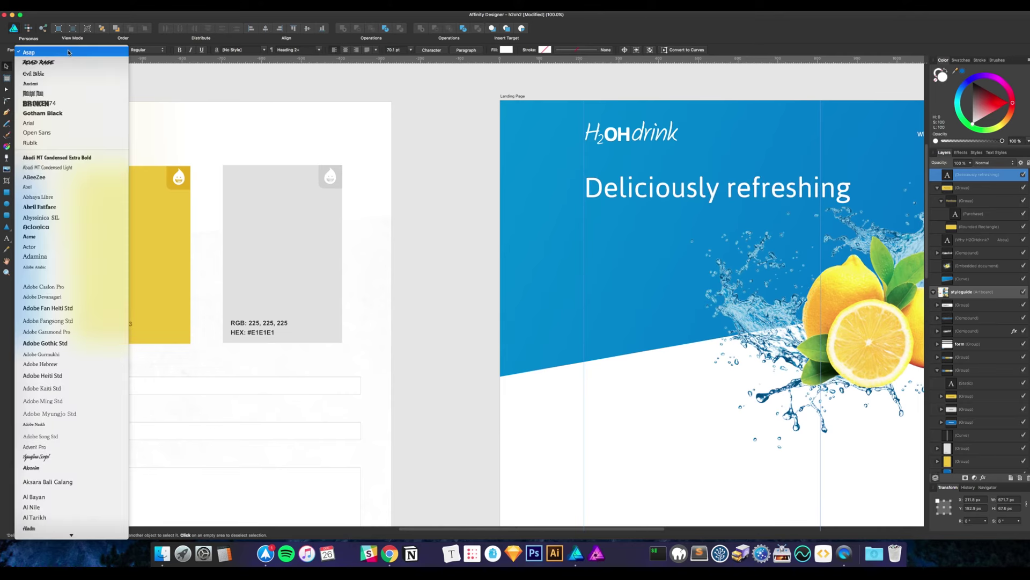
{"action": "scroll", "coordinate": [70, 236], "scroll_direction": "down", "scroll_amount": 3}
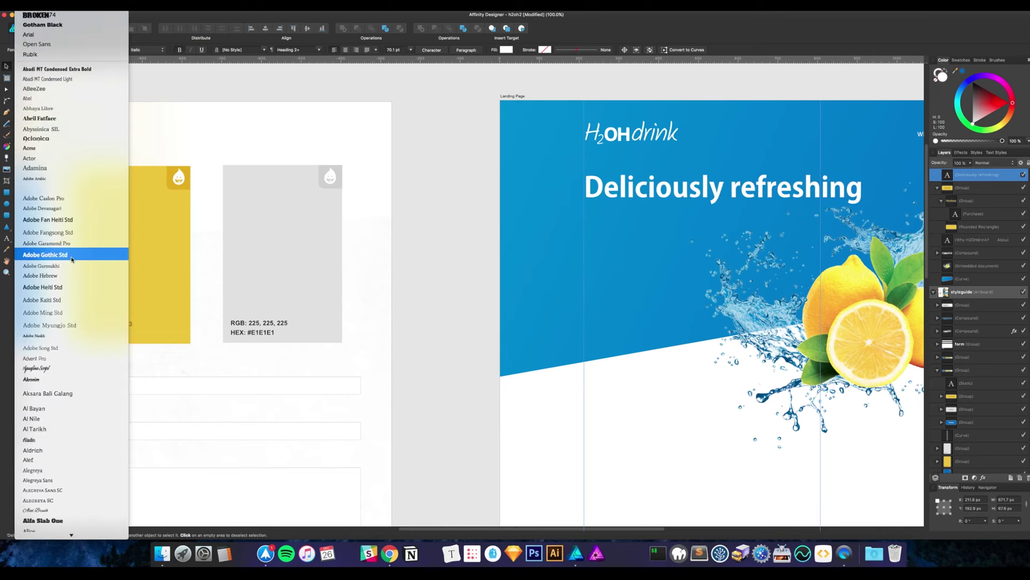
{"action": "scroll", "coordinate": [78, 219], "scroll_direction": "down", "scroll_amount": 1}
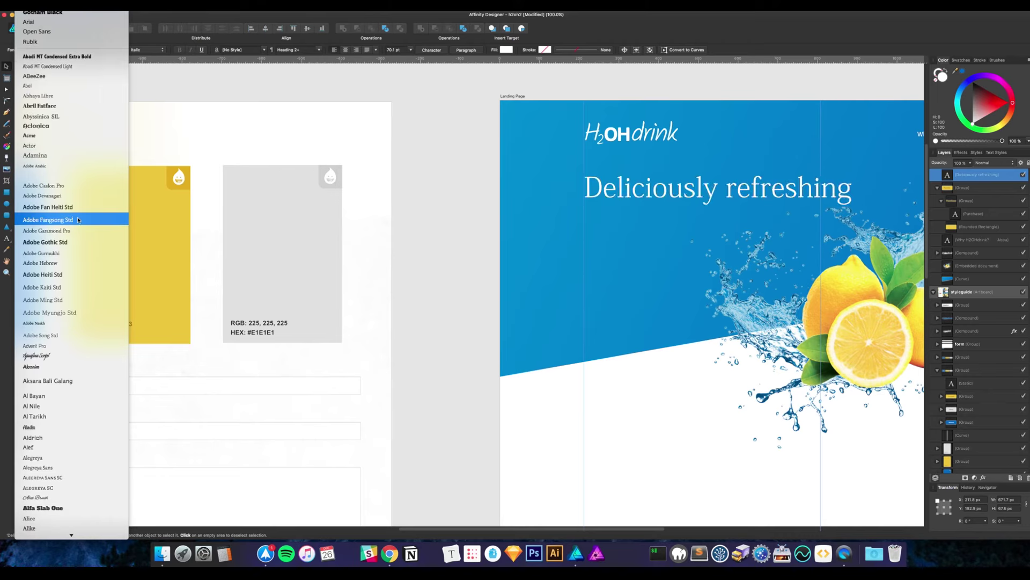
{"action": "scroll", "coordinate": [73, 320], "scroll_direction": "down", "scroll_amount": 1}
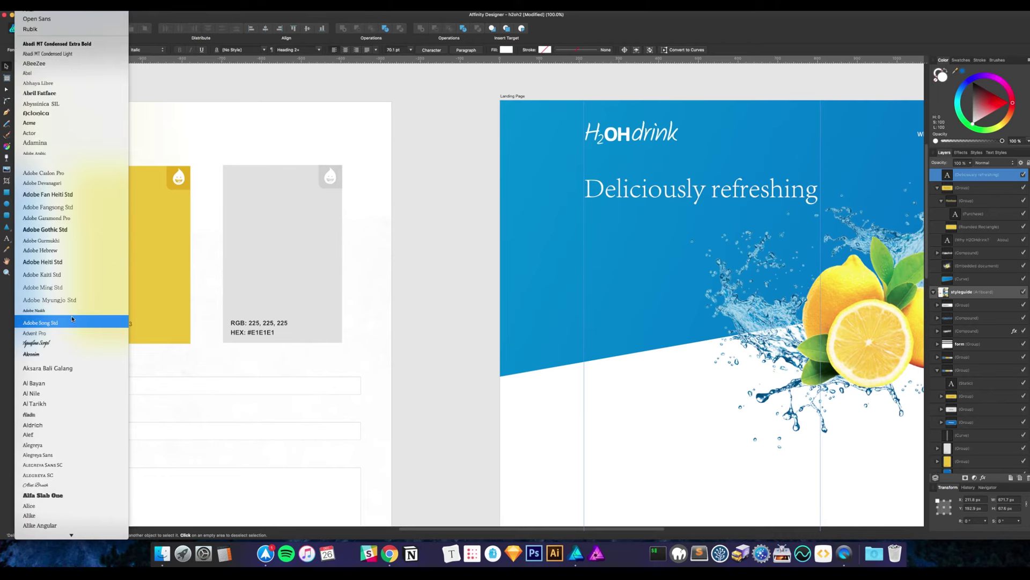
{"action": "scroll", "coordinate": [72, 319], "scroll_direction": "down", "scroll_amount": 2}
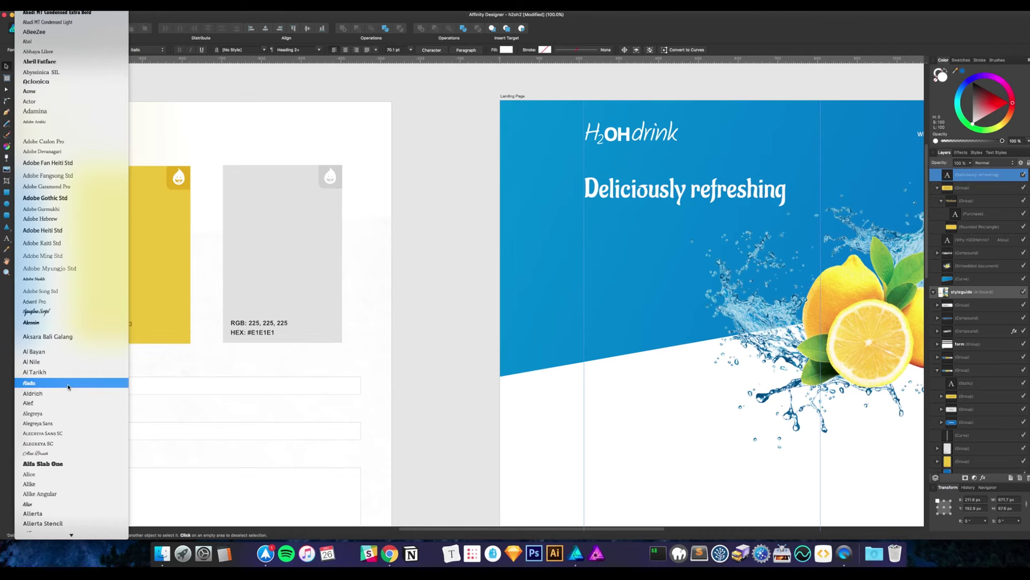
{"action": "scroll", "coordinate": [63, 413], "scroll_direction": "down", "scroll_amount": 1}
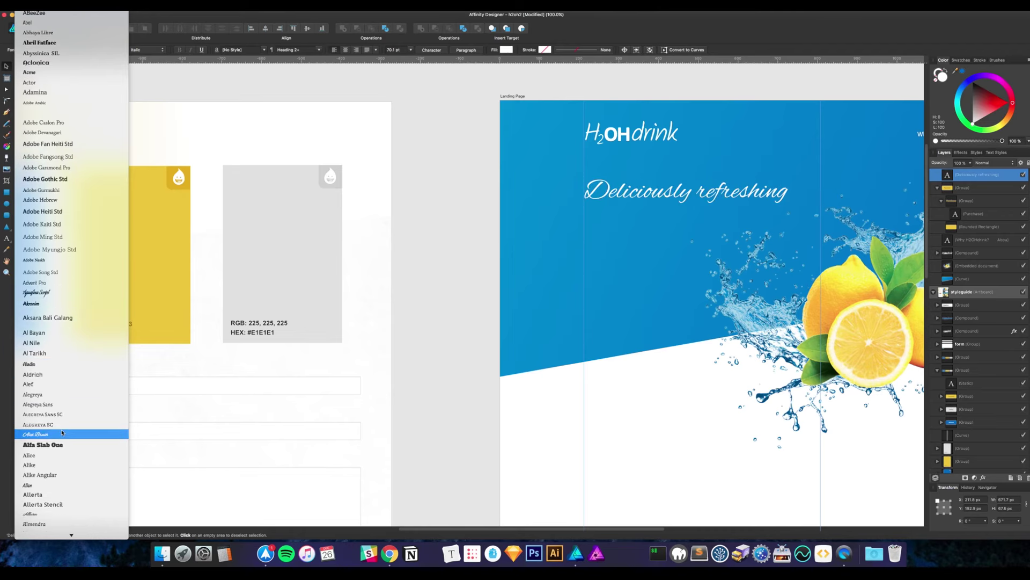
{"action": "scroll", "coordinate": [63, 461], "scroll_direction": "down", "scroll_amount": 3}
{"action": "scroll", "coordinate": [63, 467], "scroll_direction": "down", "scroll_amount": 3}
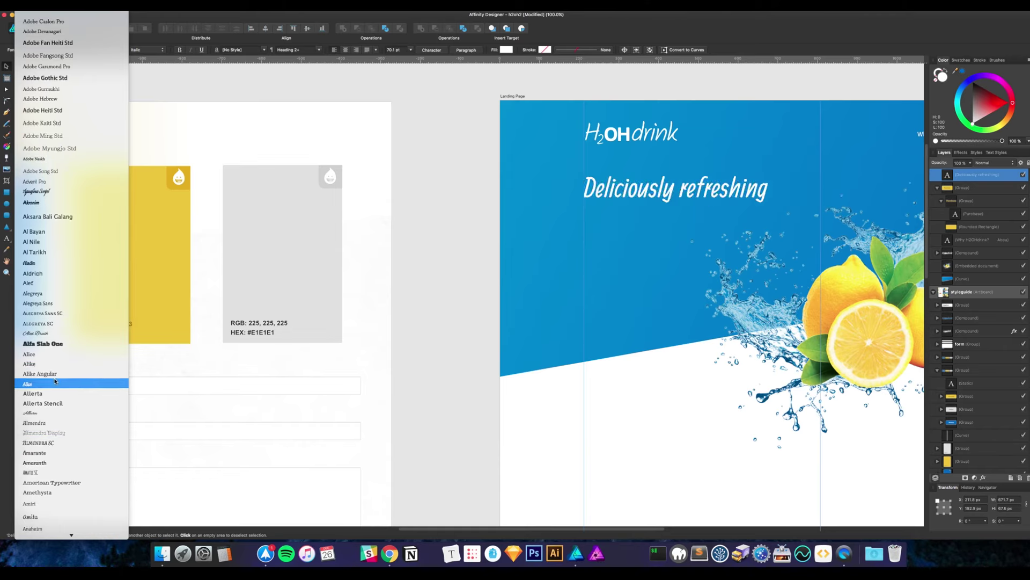
{"action": "scroll", "coordinate": [56, 378], "scroll_direction": "down", "scroll_amount": 1}
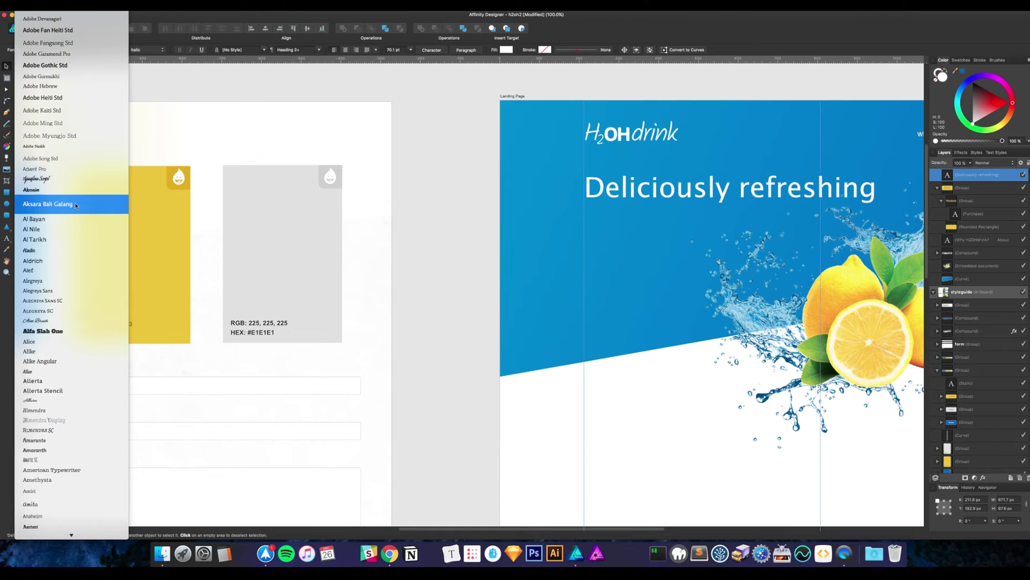
{"action": "scroll", "coordinate": [86, 379], "scroll_direction": "down", "scroll_amount": 1}
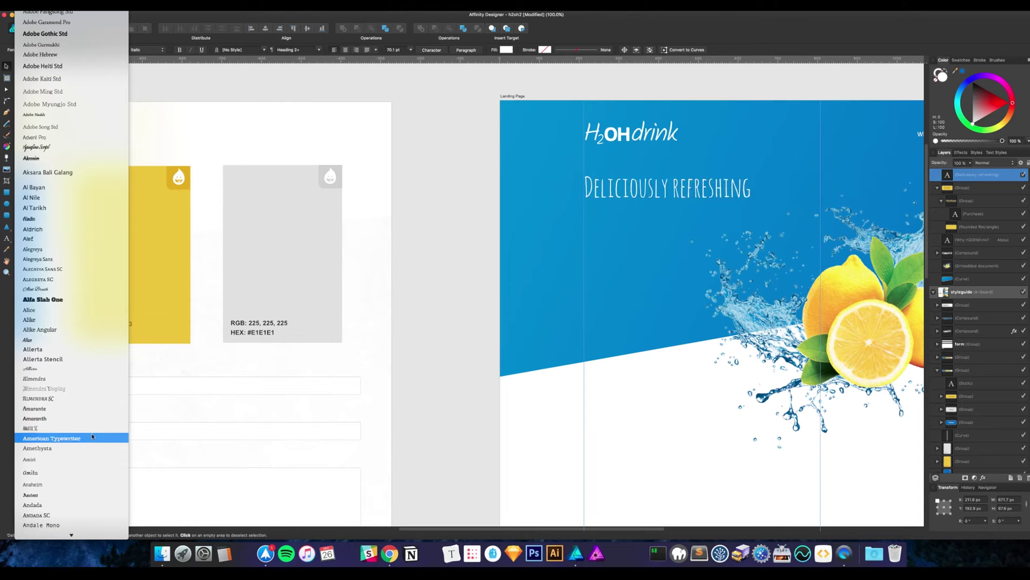
{"action": "scroll", "coordinate": [92, 439], "scroll_direction": "down", "scroll_amount": 3}
{"action": "scroll", "coordinate": [92, 443], "scroll_direction": "down", "scroll_amount": 5}
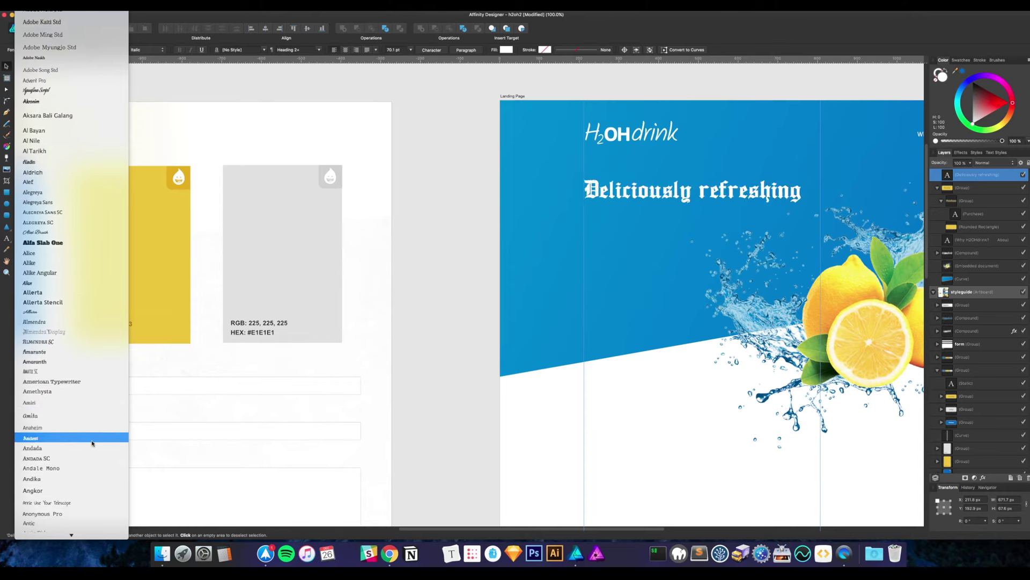
{"action": "scroll", "coordinate": [92, 443], "scroll_direction": "up", "scroll_amount": 9}
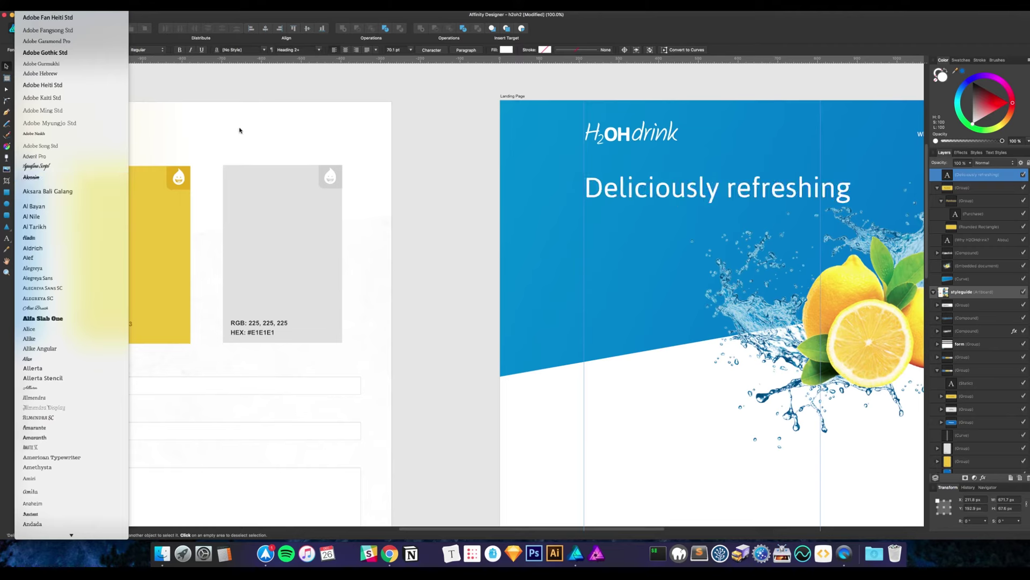
{"action": "scroll", "coordinate": [77, 143], "scroll_direction": "up", "scroll_amount": 5}
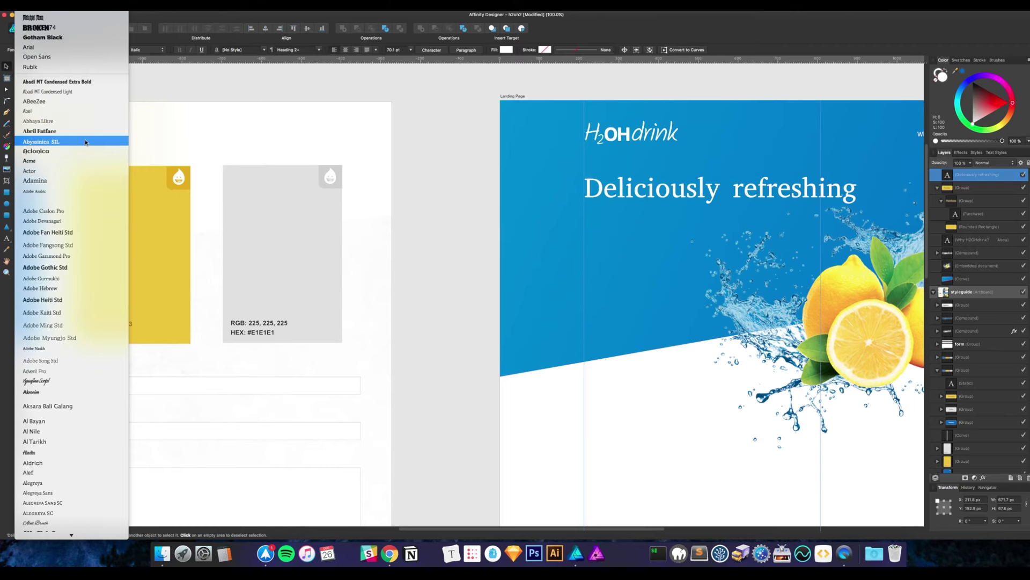
{"action": "scroll", "coordinate": [88, 118], "scroll_direction": "up", "scroll_amount": 1}
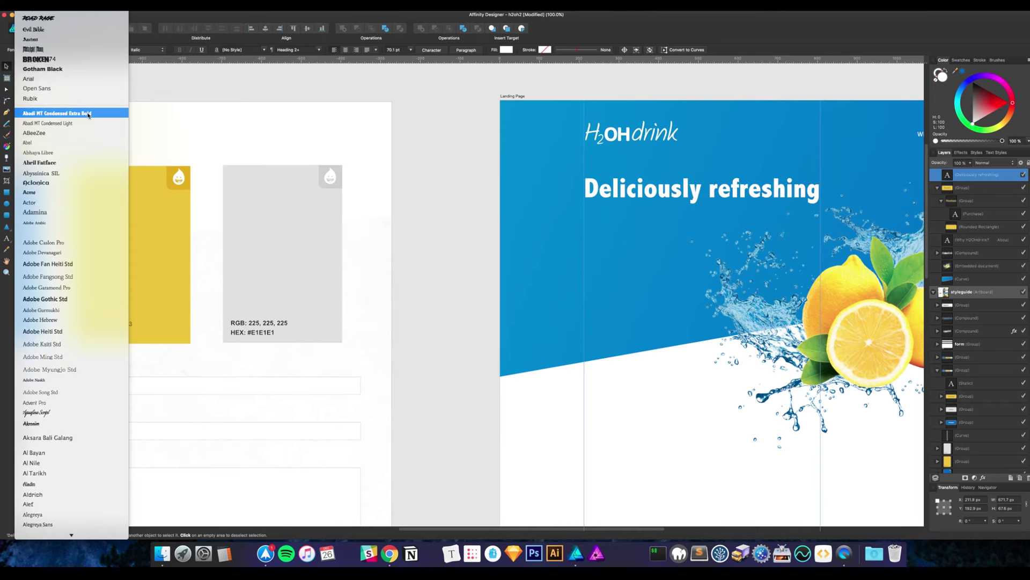
{"action": "left_click", "coordinate": [377, 118]}
Switch to Chrome and search the web for "aleo font"
{"action": "key", "text": "super+Tab"}
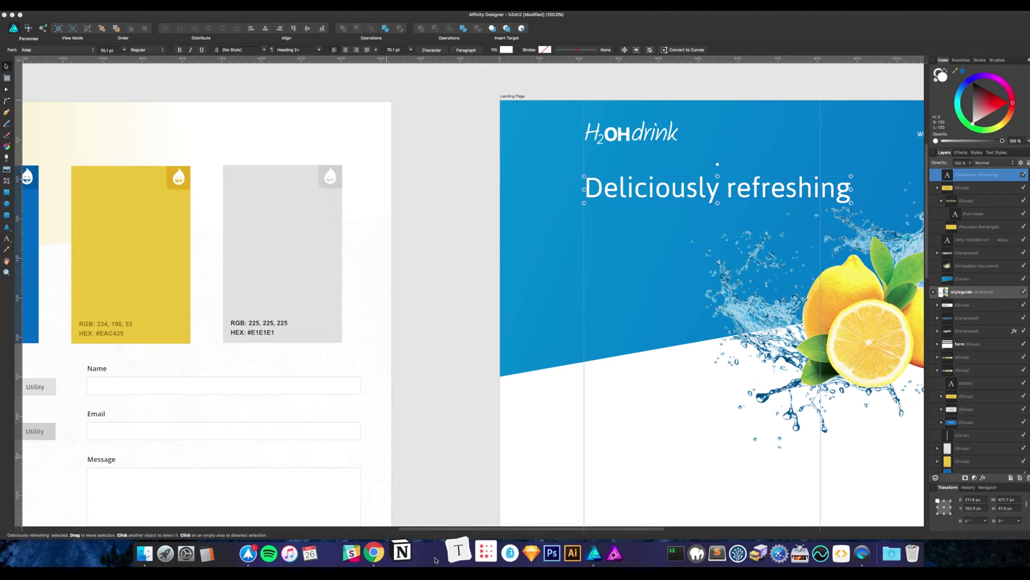
{"action": "left_click", "coordinate": [389, 553]}
{"action": "type", "text": "alea"}
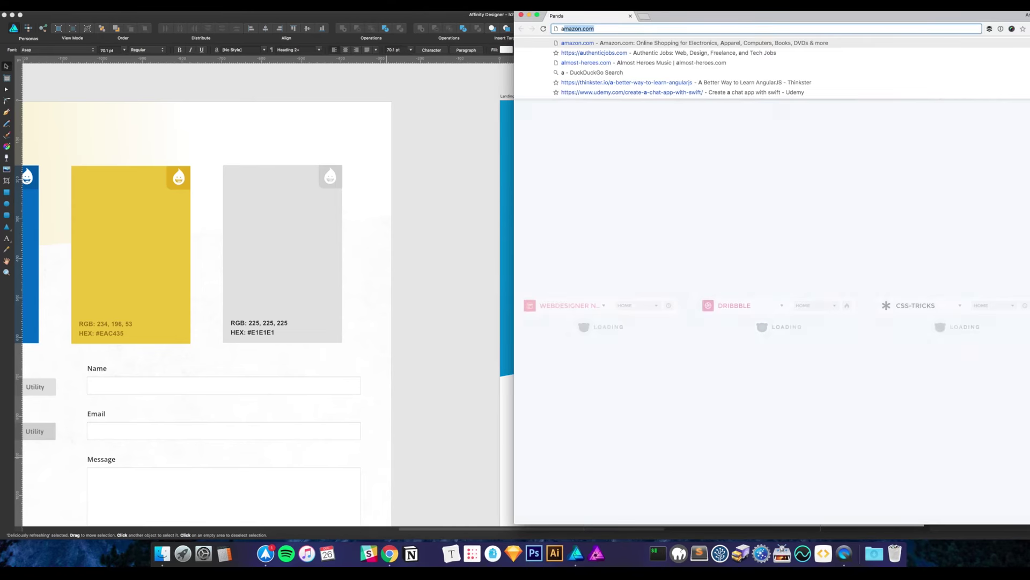
{"action": "key", "text": "BackSpace"}
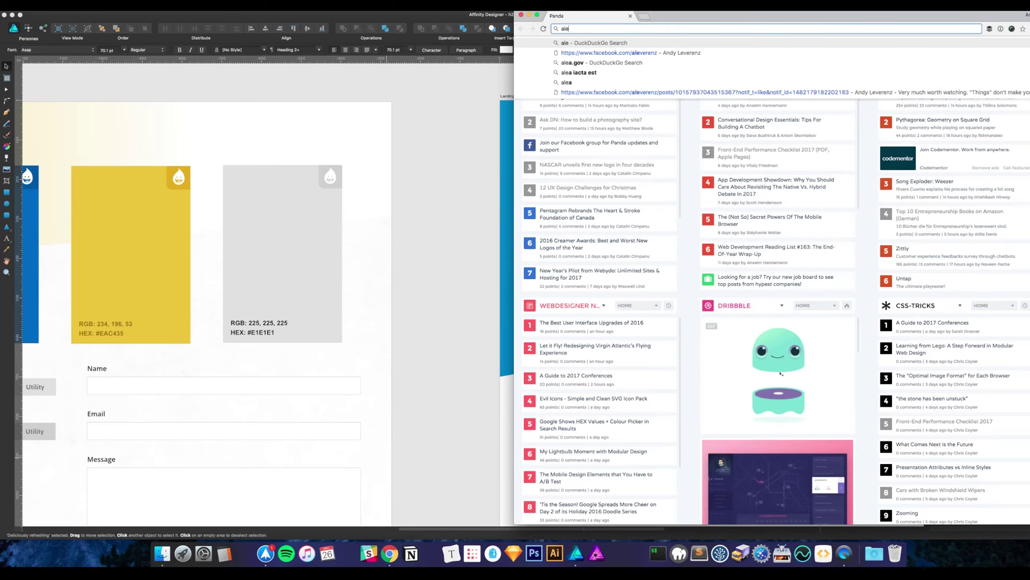
{"action": "type", "text": "o font"}
{"action": "key", "text": "Return"}
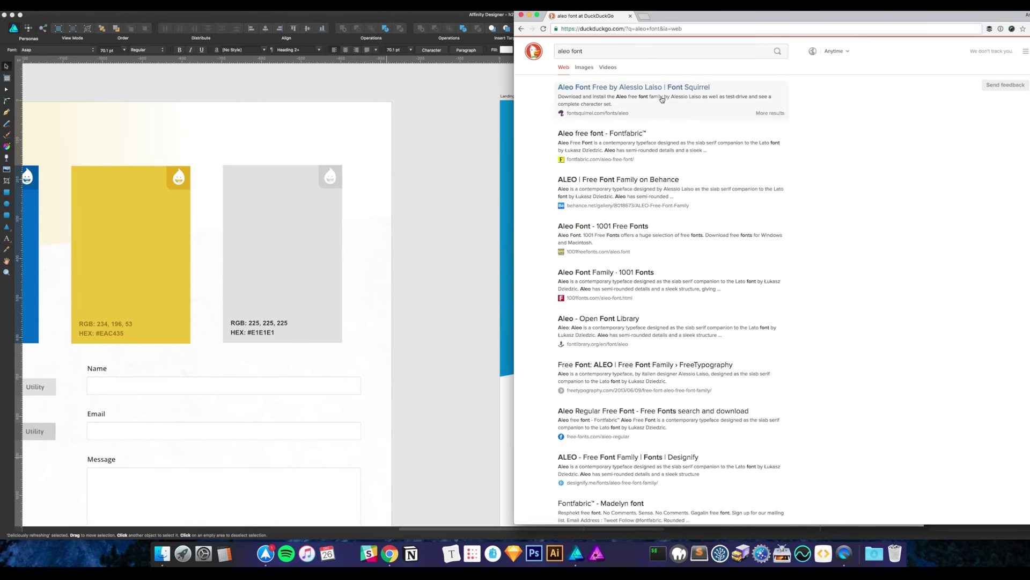
Open Font Squirrel's Aleo page, download the OTF package and open the downloaded aleo.zip
{"action": "left_click", "coordinate": [659, 90]}
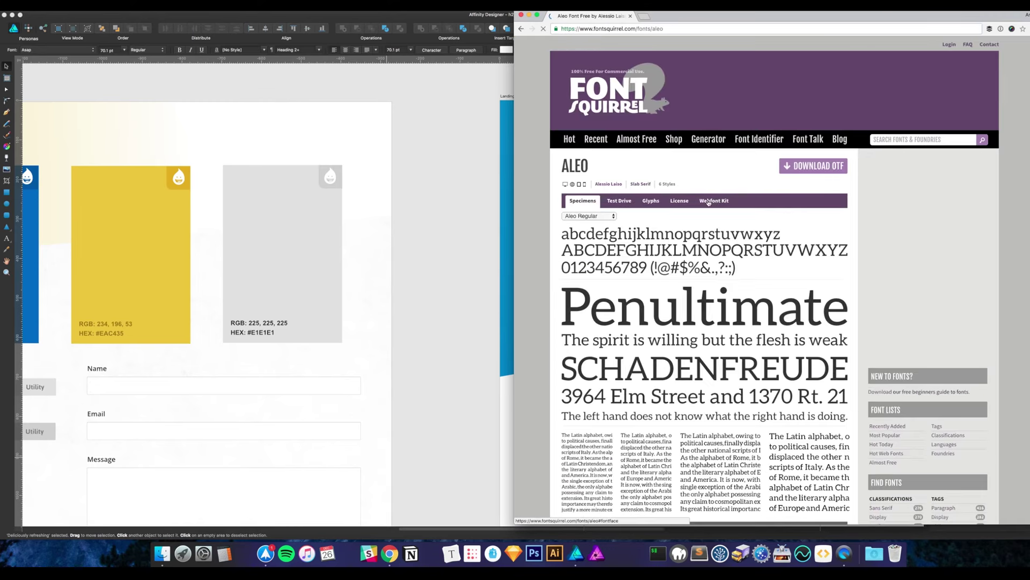
{"action": "left_click", "coordinate": [793, 168]}
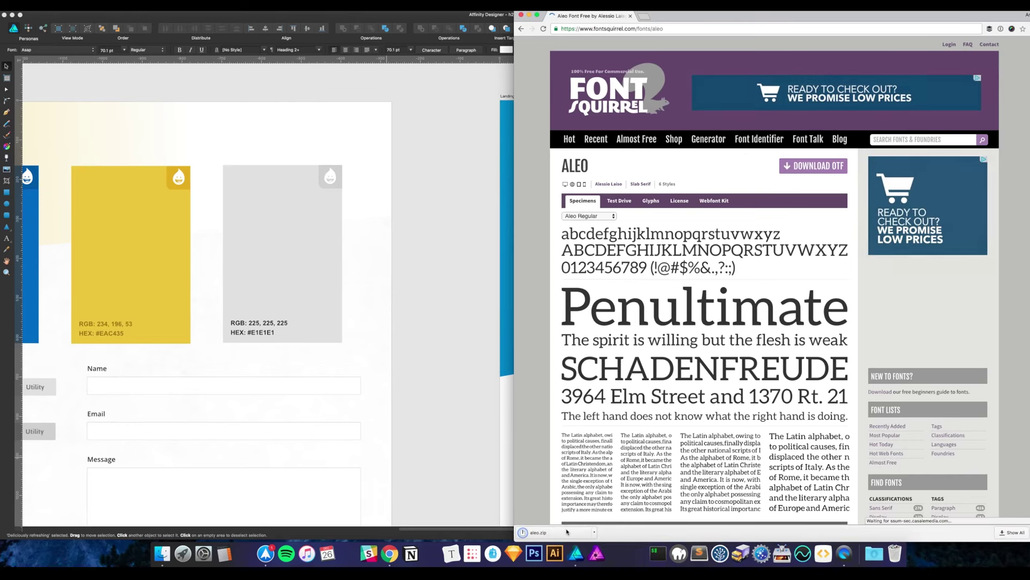
{"action": "left_click", "coordinate": [566, 532]}
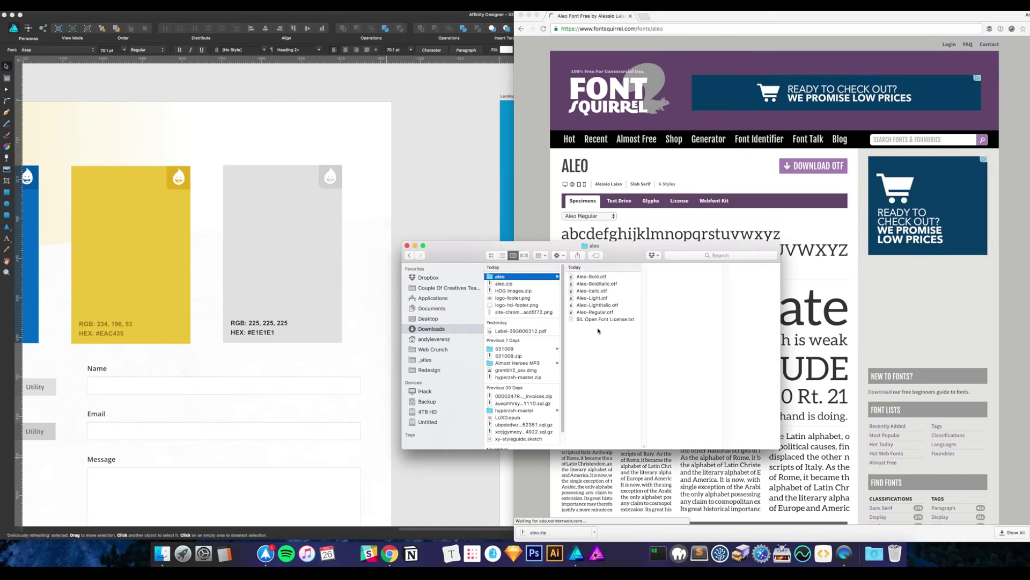
Select the six Aleo OTF files without the licence text file and install the fonts
{"action": "left_click", "coordinate": [616, 317]}
{"action": "key", "text": "shift+Up"}
{"action": "key", "text": "shift+Up"}
{"action": "key", "text": "shift+Up"}
{"action": "key", "text": "shift+Up"}
{"action": "key", "text": "shift+Up"}
{"action": "key", "text": "shift+Up"}
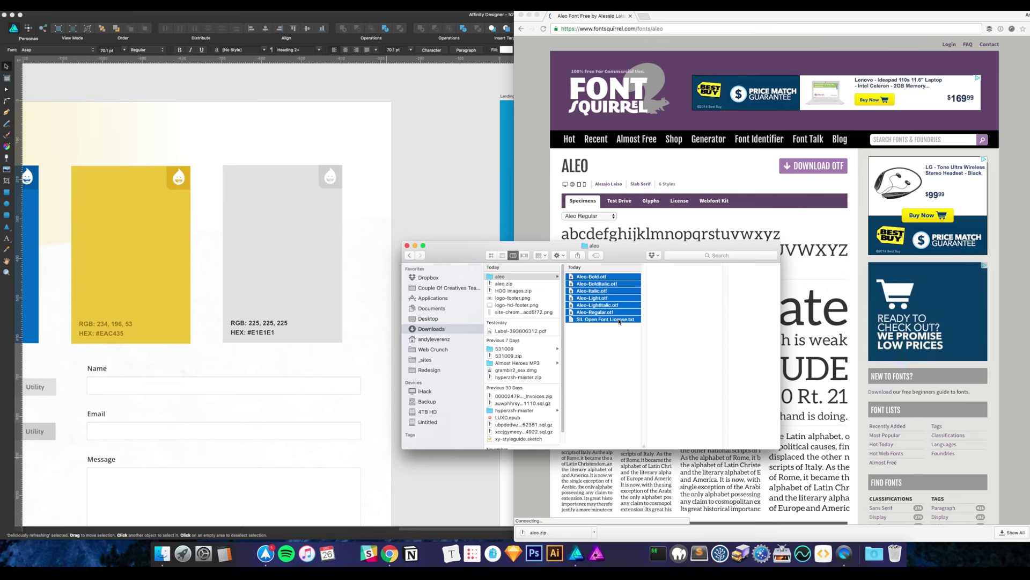
{"action": "left_click", "coordinate": [616, 319], "text": "super"}
{"action": "double_click", "coordinate": [616, 313]}
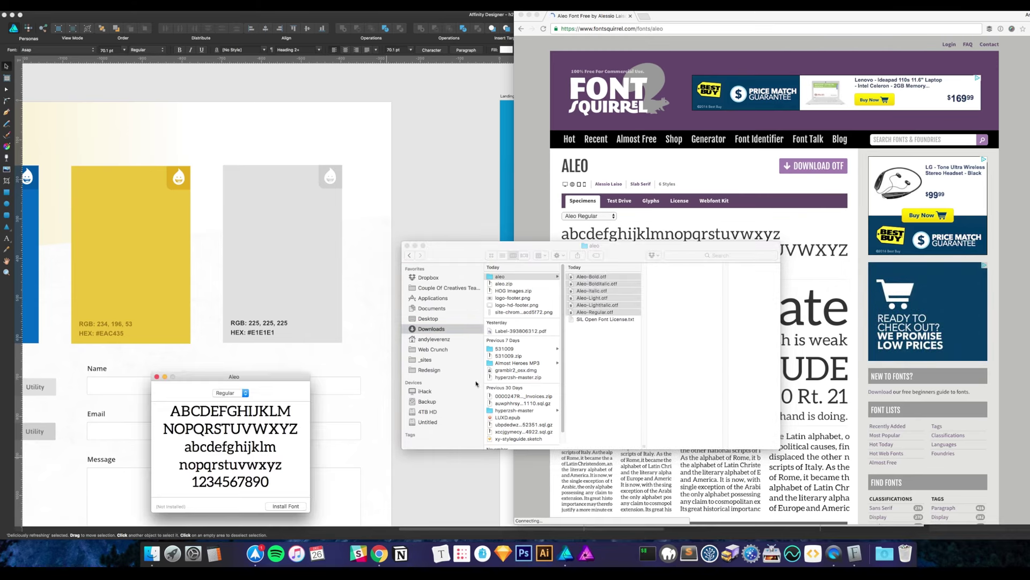
{"action": "left_click", "coordinate": [298, 506]}
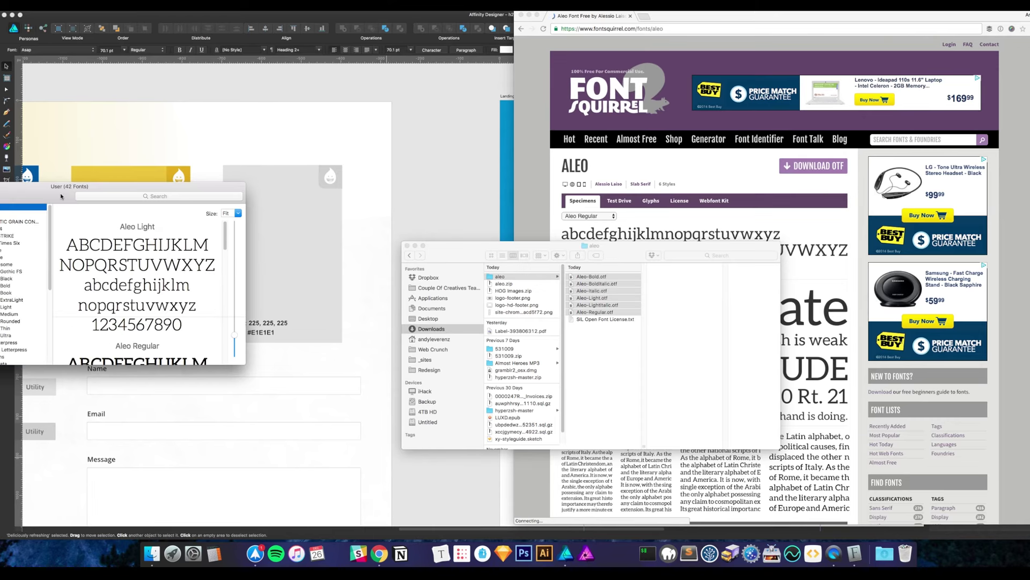
Close the aleo folder window and the Font Squirrel page, and return to the landing page design in Affinity Designer
{"action": "left_click_drag", "start_coordinate": [150, 196], "coordinate": [152, 196]}
{"action": "left_click", "coordinate": [445, 256]}
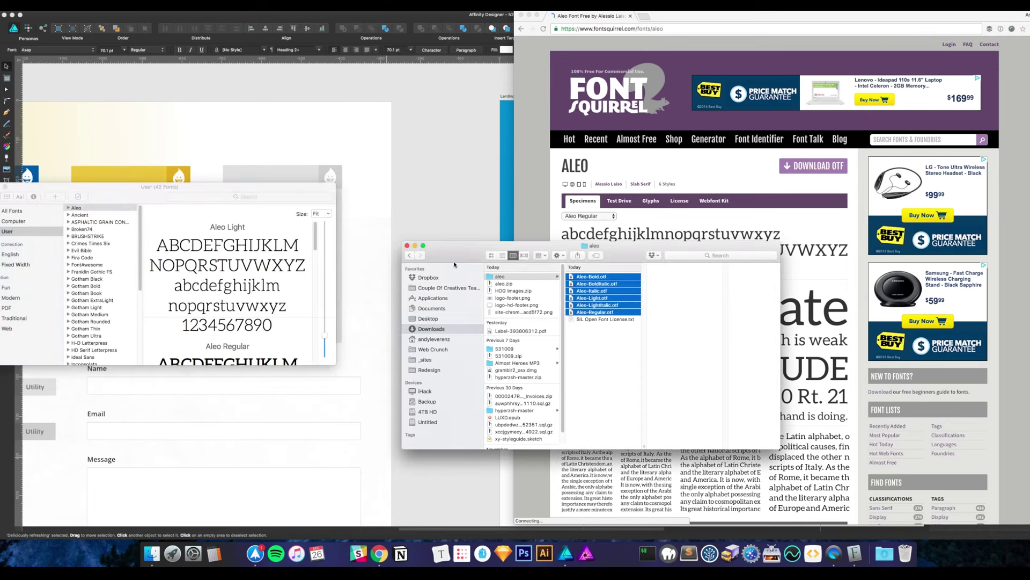
{"action": "key", "text": "super+w"}
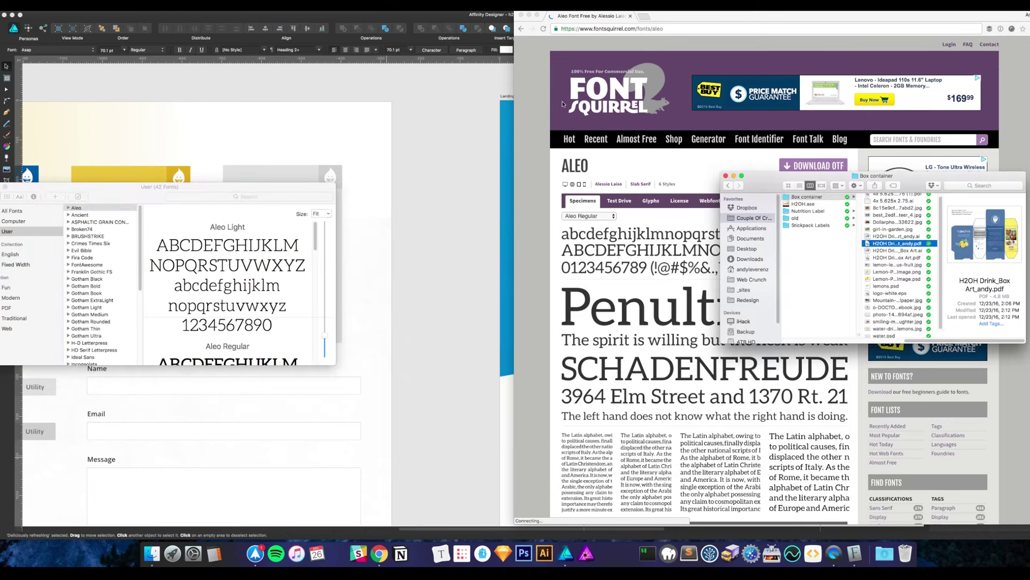
{"action": "left_click", "coordinate": [630, 16]}
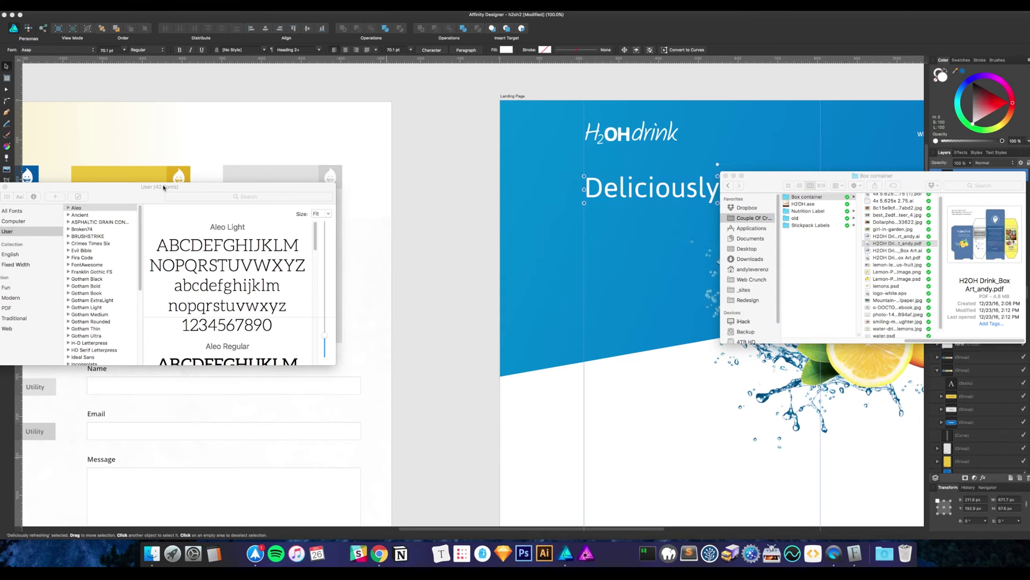
{"action": "left_click_drag", "start_coordinate": [164, 187], "coordinate": [145, 201]}
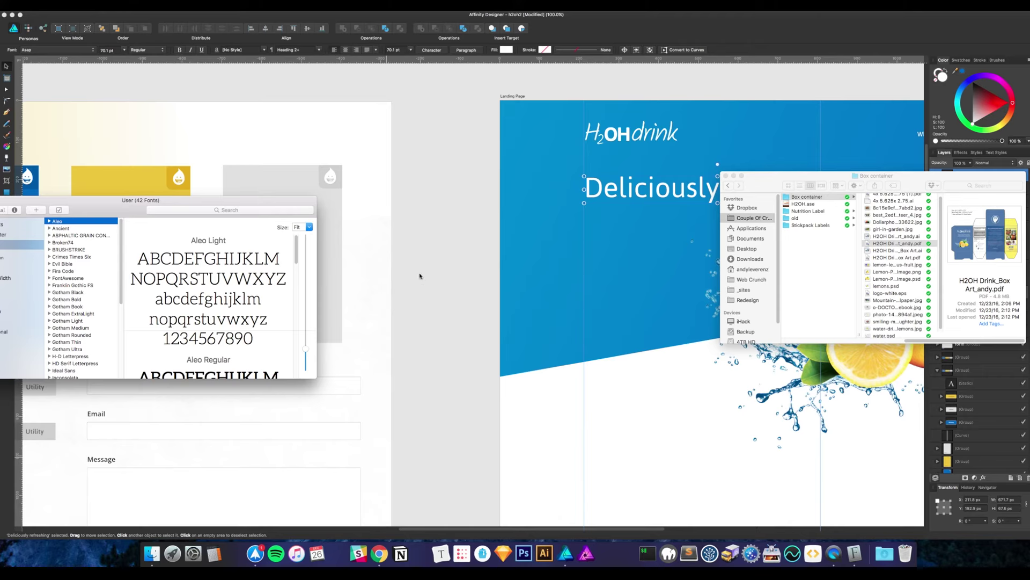
{"action": "left_click", "coordinate": [449, 254]}
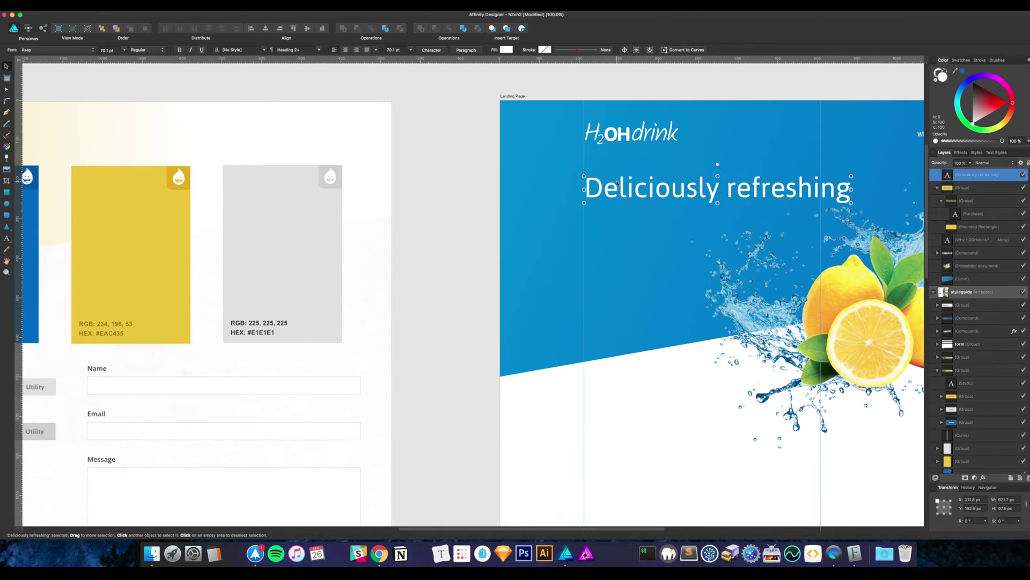
Set the font of the "Deliciously refreshing" heading to Aleo
{"action": "left_click", "coordinate": [67, 53]}
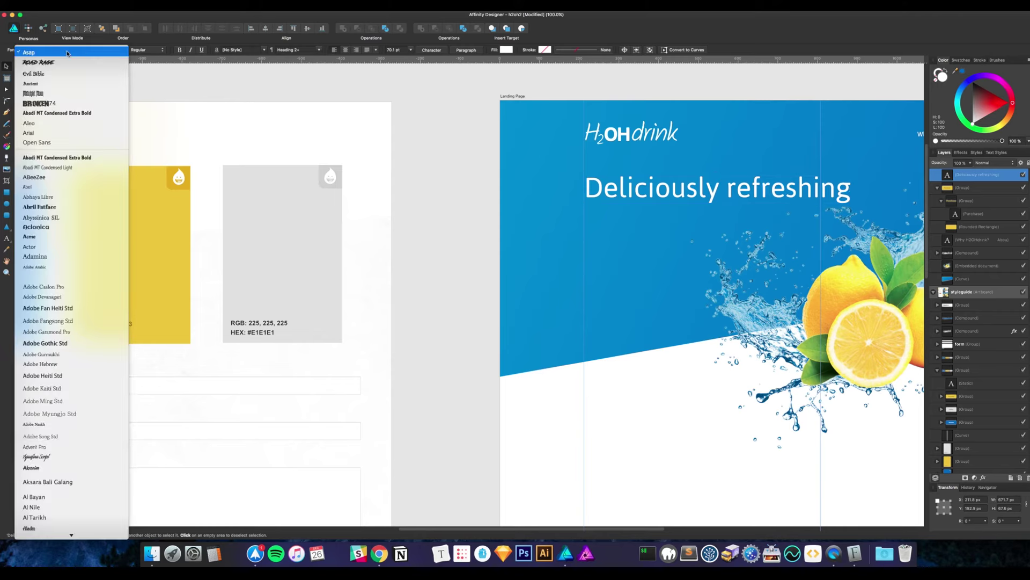
{"action": "key", "text": "Down"}
{"action": "key", "text": "Down"}
{"action": "key", "text": "Down"}
{"action": "key", "text": "Down"}
{"action": "key", "text": "Down"}
{"action": "key", "text": "Down"}
{"action": "key", "text": "Down"}
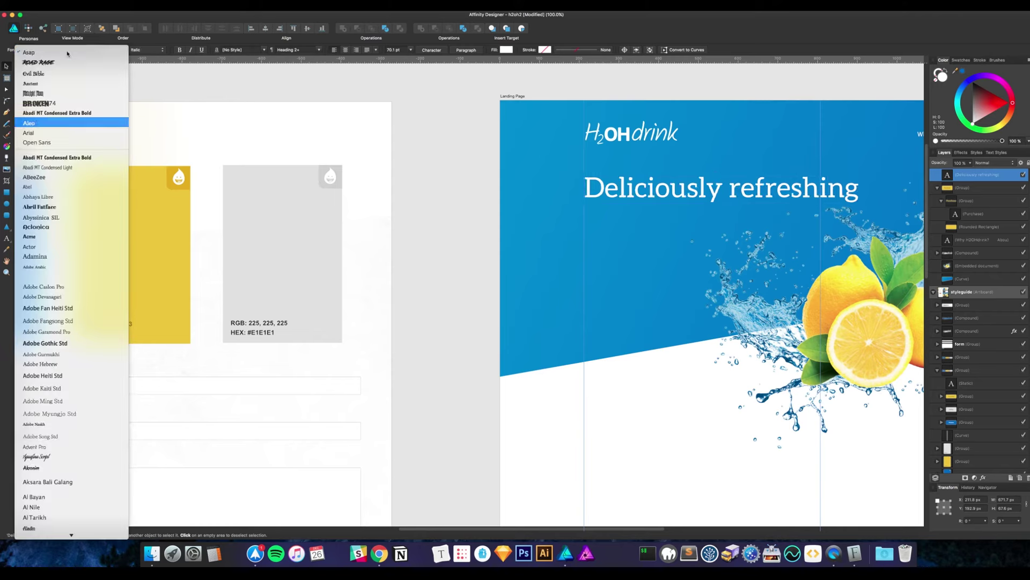
{"action": "key", "text": "Return"}
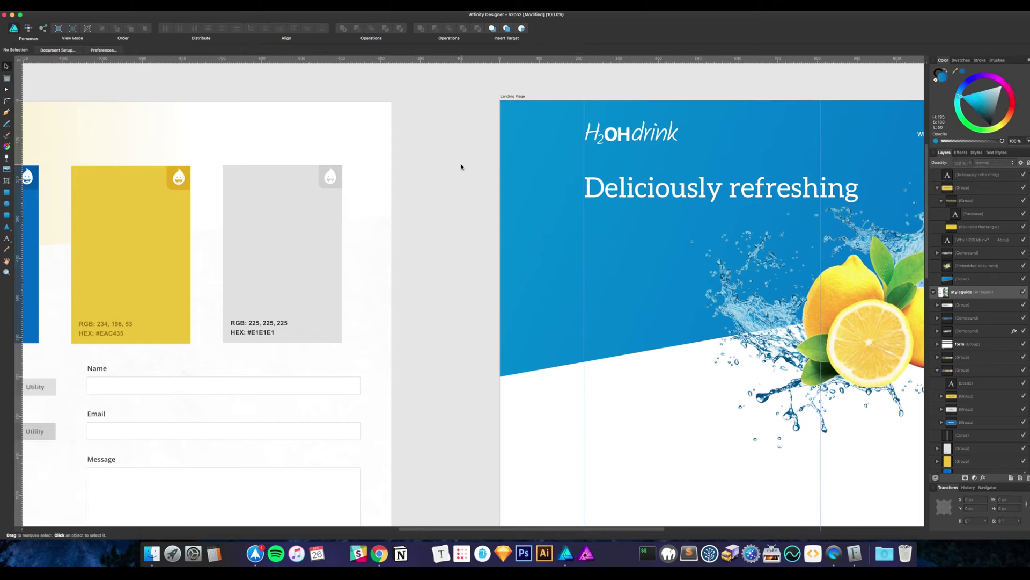
Check the heading typography on the style guide artboard and apply the Heading 1 paragraph style to "Deliciously refreshing"
{"action": "scroll", "coordinate": [461, 166], "scroll_direction": "right", "scroll_amount": 5}
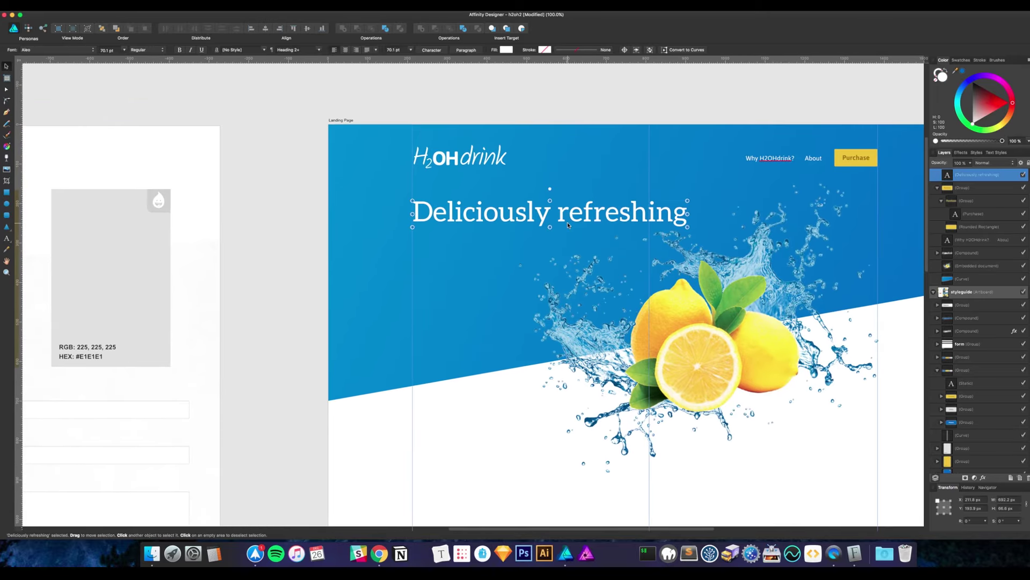
{"action": "left_click", "coordinate": [294, 136]}
{"action": "scroll", "coordinate": [268, 253], "scroll_direction": "left", "scroll_amount": 15}
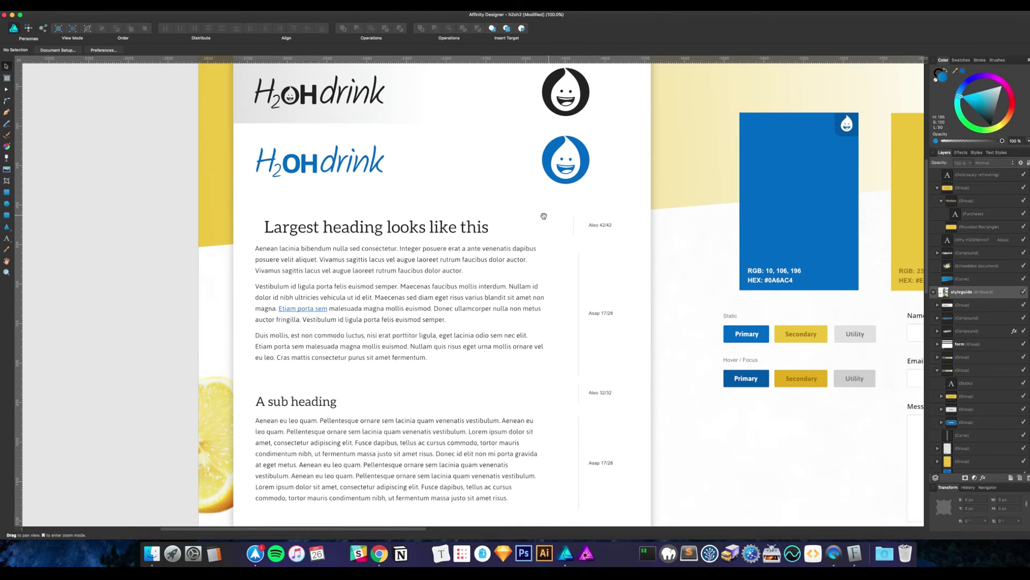
{"action": "left_click", "coordinate": [428, 232]}
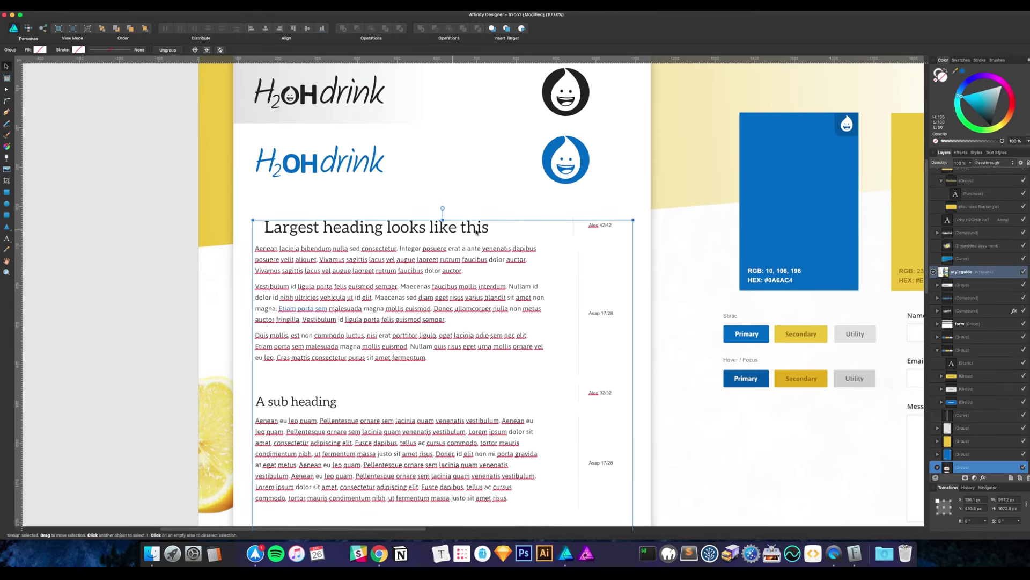
{"action": "scroll", "coordinate": [427, 232], "scroll_direction": "right", "scroll_amount": 20}
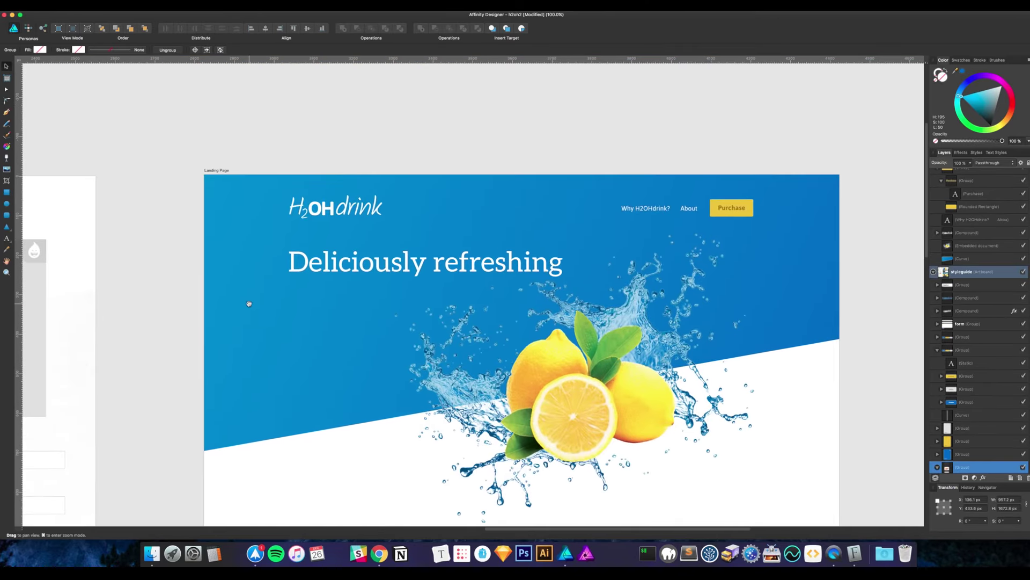
{"action": "left_click", "coordinate": [374, 263]}
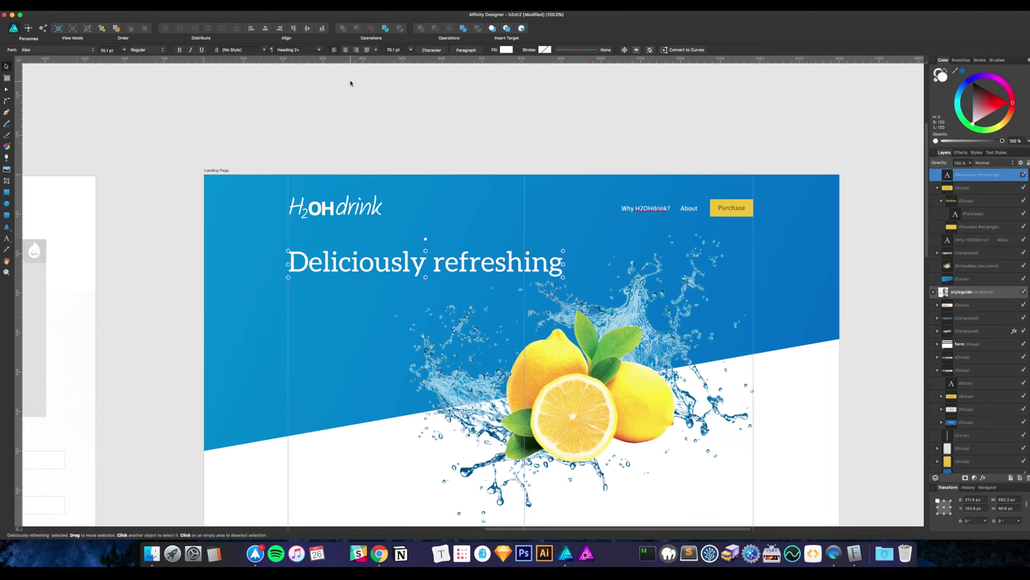
{"action": "left_click", "coordinate": [316, 50]}
{"action": "left_click", "coordinate": [304, 82]}
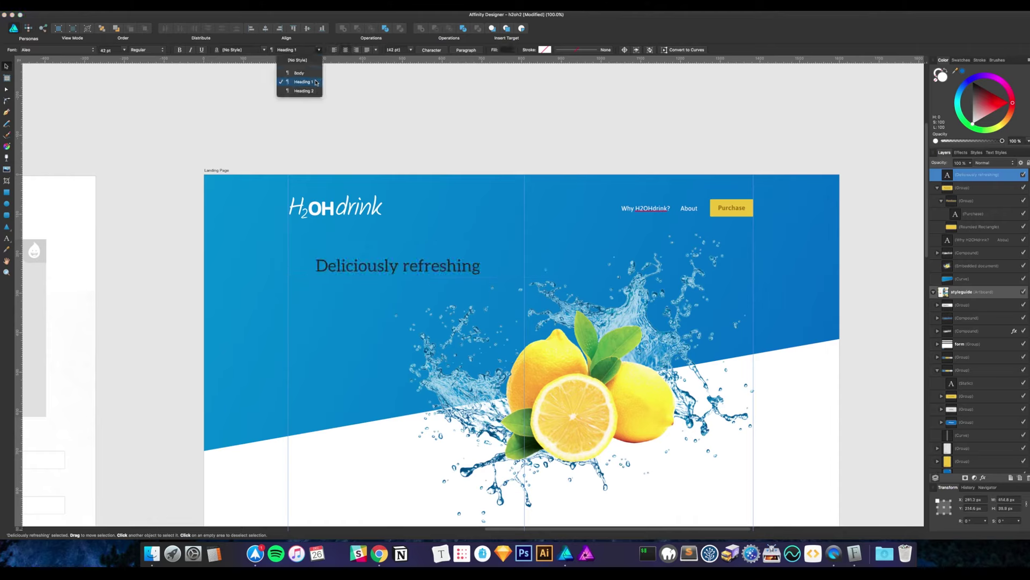
{"action": "left_click", "coordinate": [316, 82]}
Fill the "Deliciously refreshing" heading with white and align its start to the landing page's left margin guide
{"action": "left_click", "coordinate": [504, 51]}
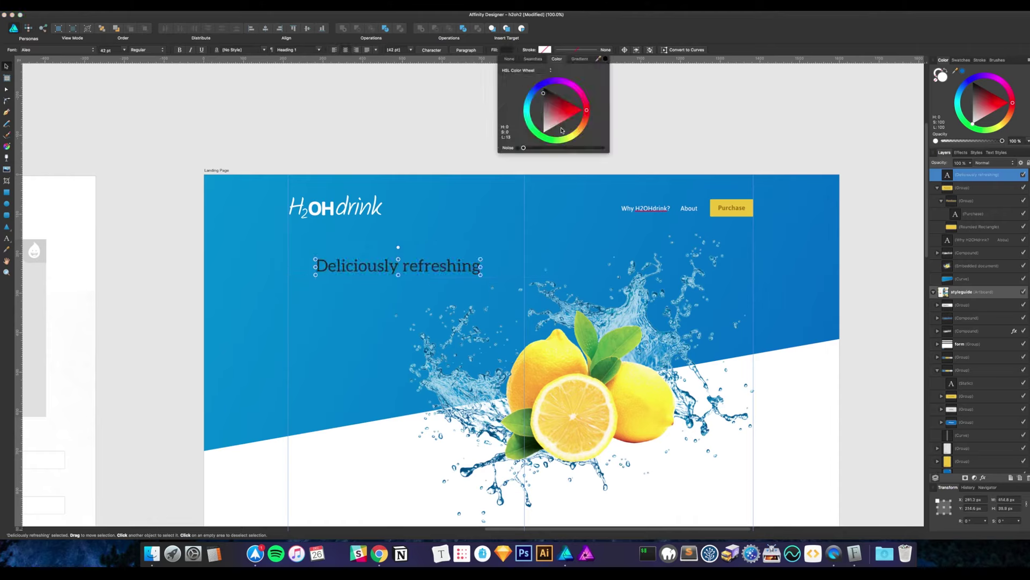
{"action": "left_click_drag", "start_coordinate": [560, 107], "coordinate": [528, 136]}
{"action": "left_click", "coordinate": [439, 138]}
{"action": "left_click_drag", "start_coordinate": [451, 263], "coordinate": [423, 269]}
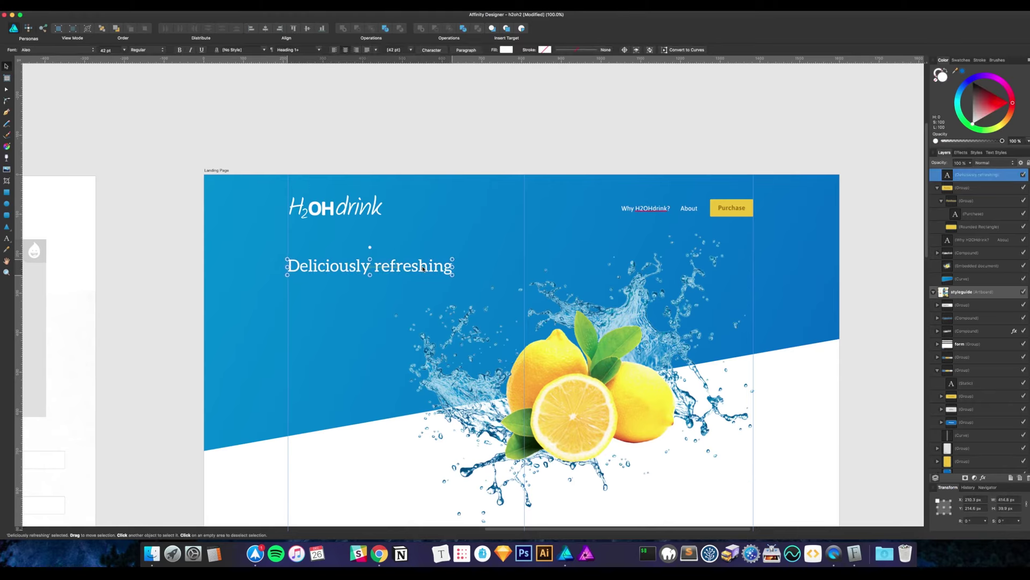
{"action": "left_click", "coordinate": [466, 148]}
Draw a text frame about 428 px wide directly below the "Deliciously refreshing" heading, starting at the left margin guide
{"action": "scroll", "coordinate": [440, 147], "scroll_direction": "right", "scroll_amount": 2}
{"action": "key", "text": "t"}
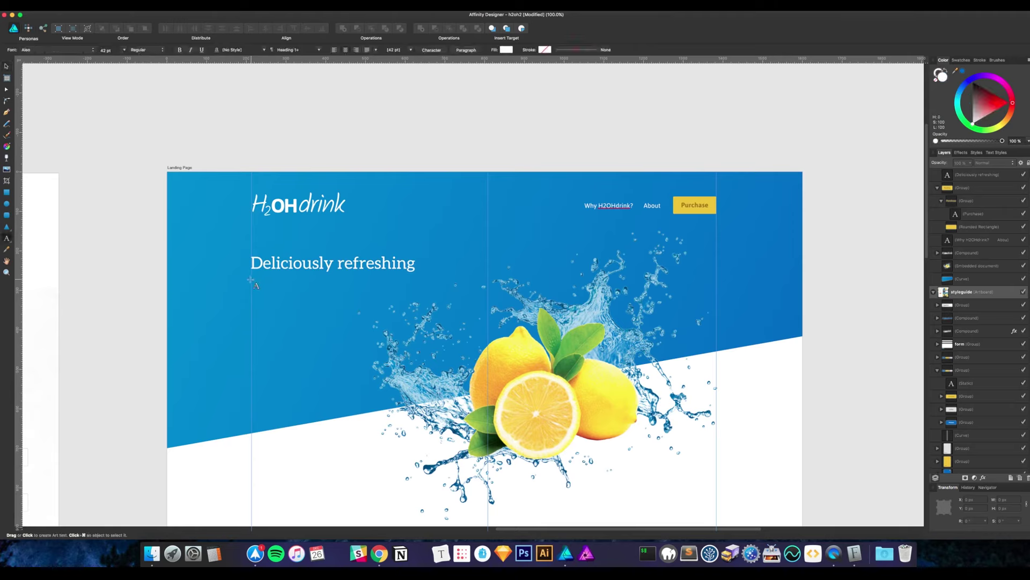
{"action": "left_click_drag", "start_coordinate": [7, 238], "coordinate": [26, 250]}
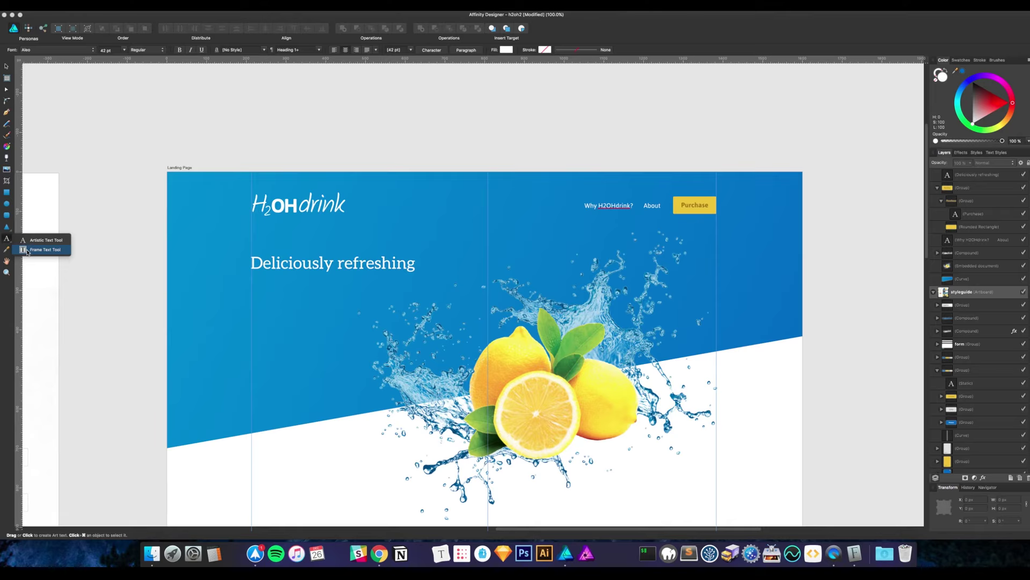
{"action": "left_click", "coordinate": [27, 250]}
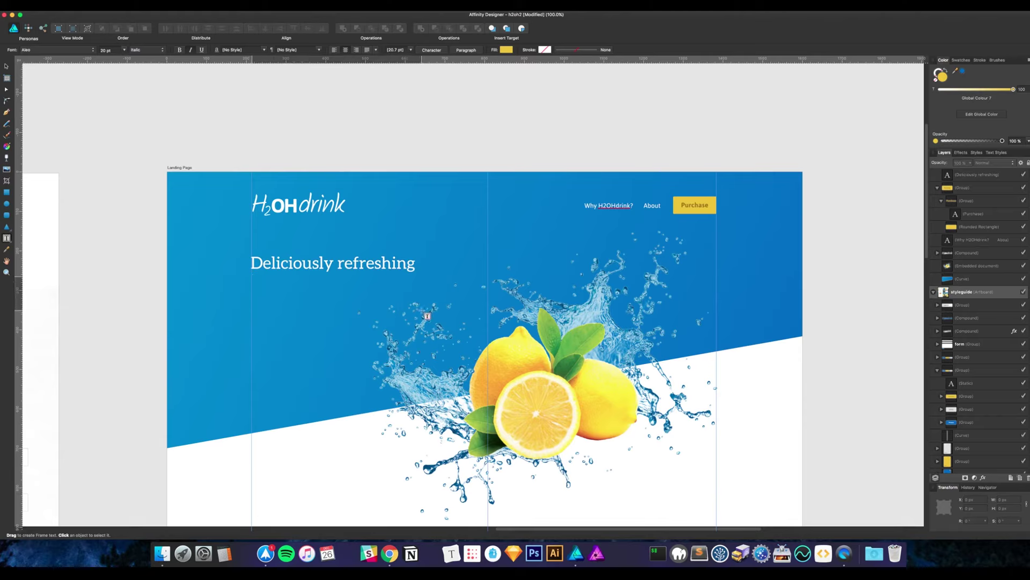
{"action": "left_click_drag", "start_coordinate": [422, 308], "coordinate": [251, 276]}
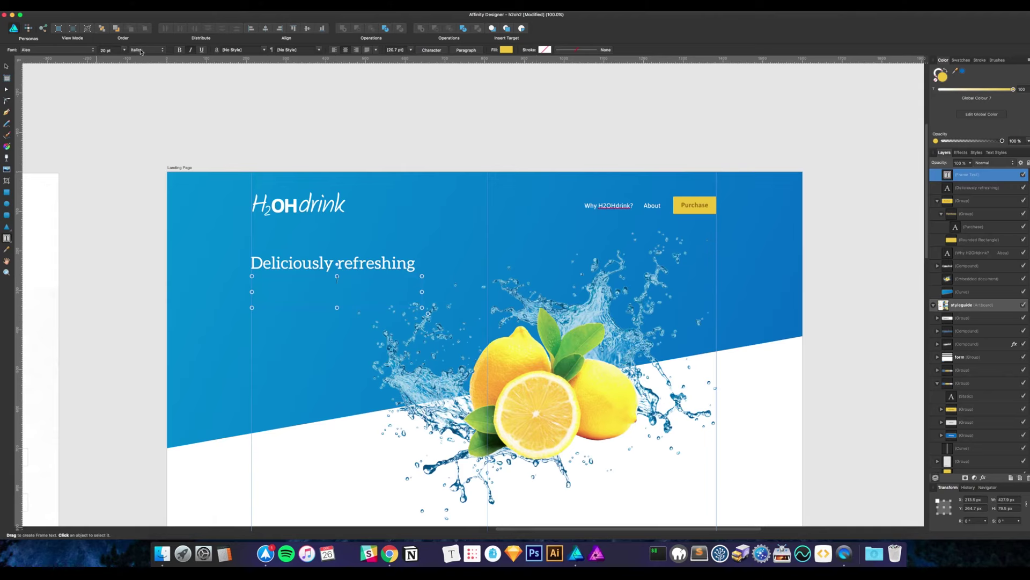
Set the new text frame's font to Asap at 14 pt
{"action": "left_click", "coordinate": [85, 51]}
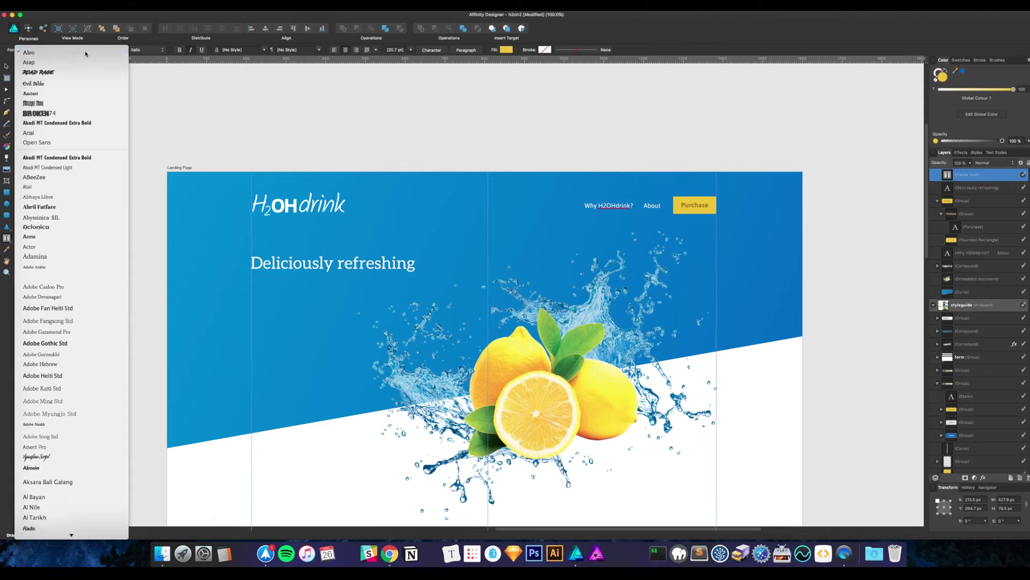
{"action": "left_click", "coordinate": [85, 52]}
{"action": "left_click", "coordinate": [85, 51]}
{"action": "left_click", "coordinate": [82, 62]}
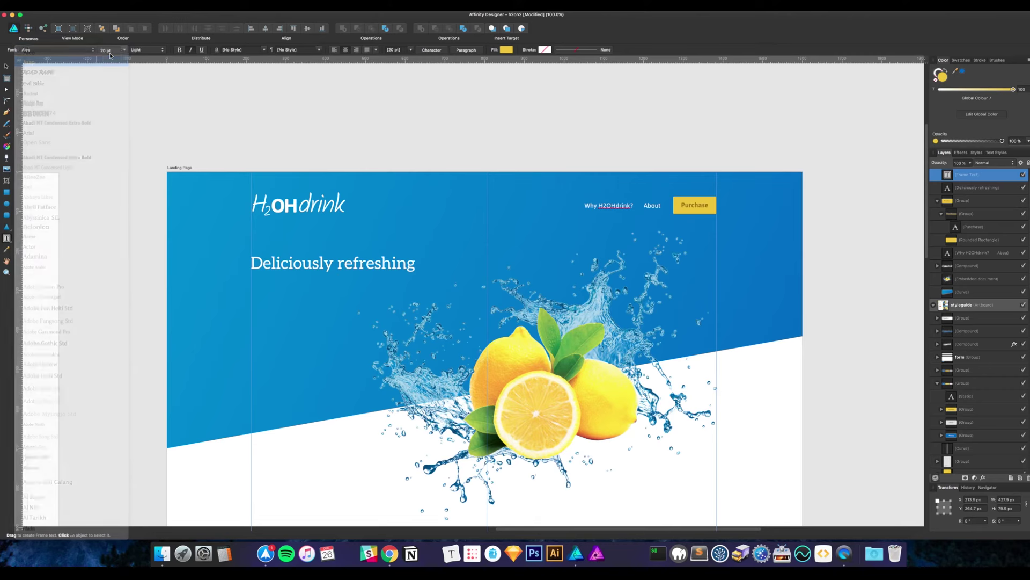
{"action": "left_click", "coordinate": [125, 51]}
{"action": "left_click", "coordinate": [120, 121]}
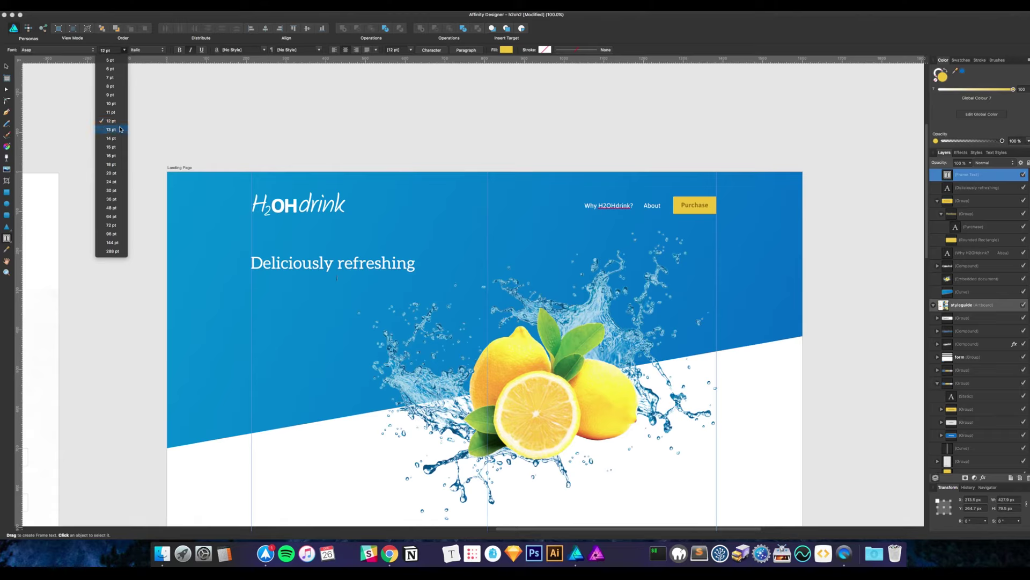
{"action": "left_click", "coordinate": [119, 139]}
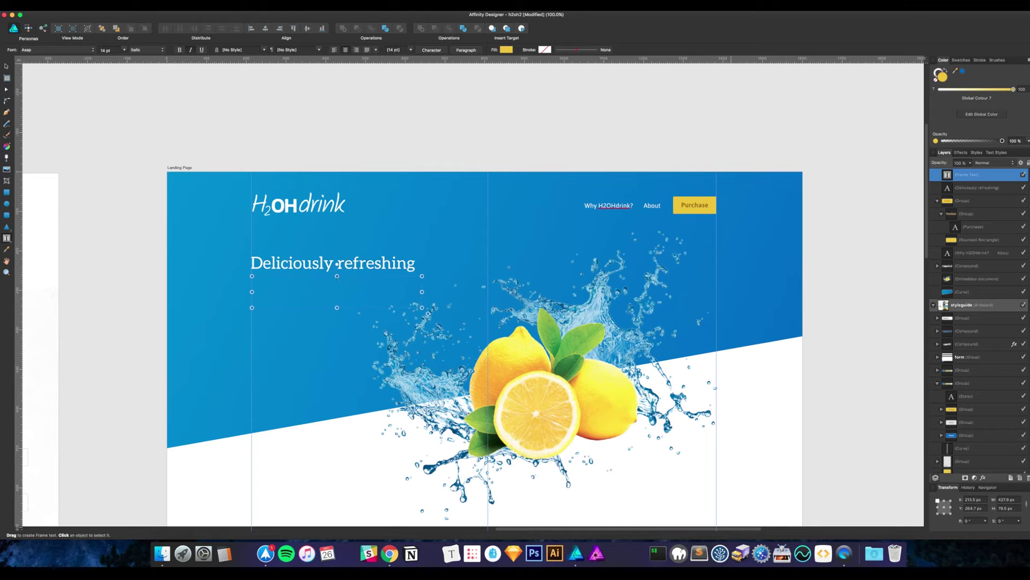
Launch LittleIpsum and insert a paragraph of lorem ipsum placeholder text into the empty text frame below the "Deliciously refreshing" heading
{"action": "key", "text": "super+space"}
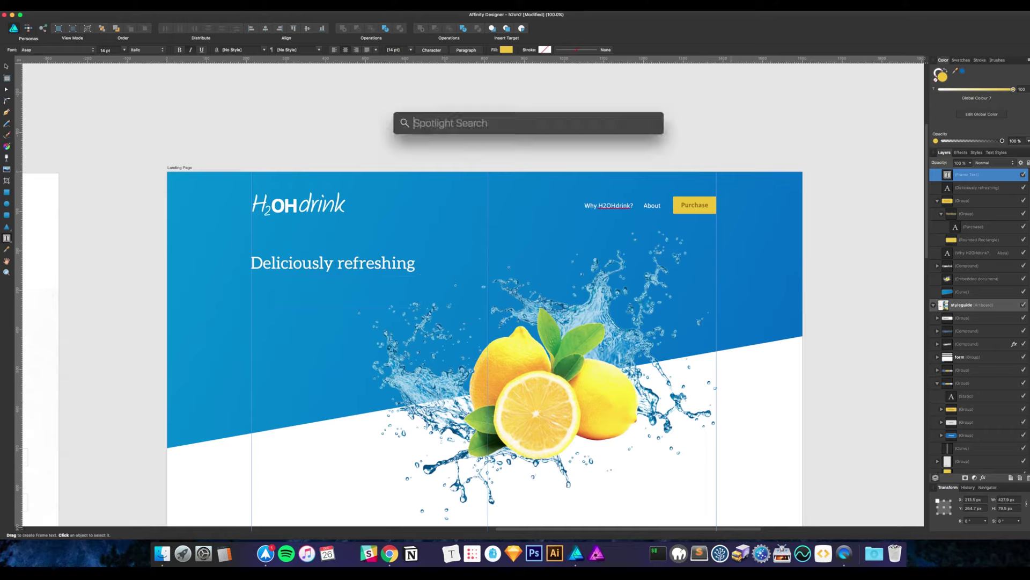
{"action": "type", "text": "s"}
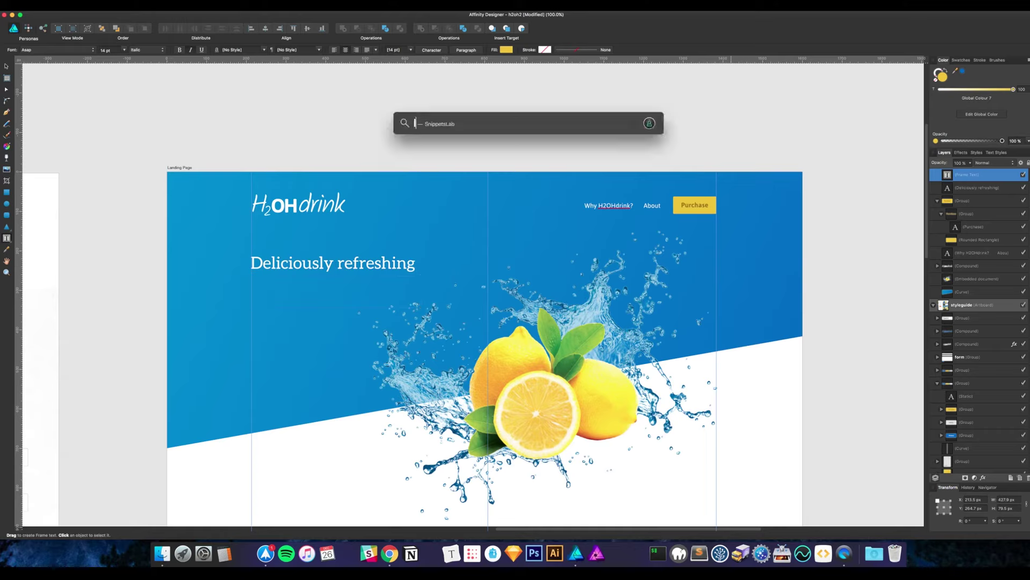
{"action": "key", "text": "BackSpace"}
{"action": "type", "text": "littleipsum"}
{"action": "key", "text": "Return"}
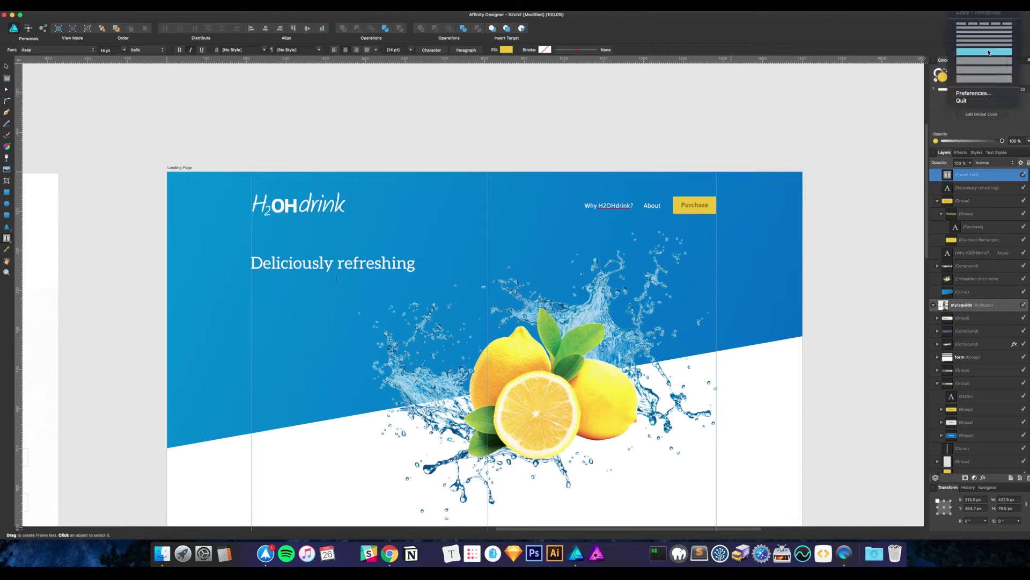
{"action": "left_click", "coordinate": [989, 52]}
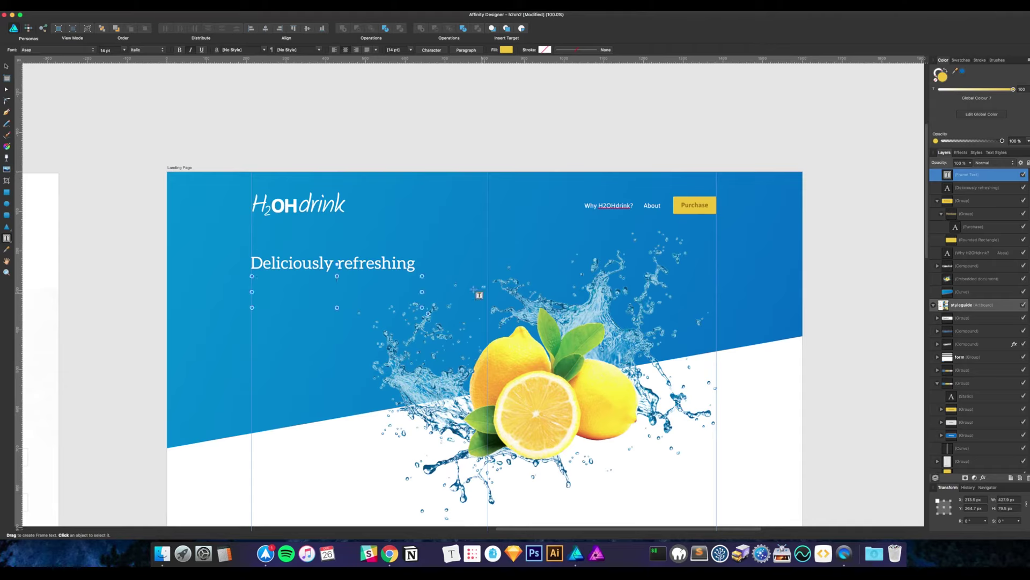
{"action": "left_click_drag", "start_coordinate": [251, 276], "coordinate": [424, 309]}
{"action": "type", "text": "Lorem ipsum dolor sit amet, consectetur adipiscing elit. Maecenas faucibus mollis interdum. Maecenas faucibus mollis interdum. Fusce dapibus, tellus ac cursus commodo, tortor mauris condimentum nibh, ut fermentum massa justo sit amet risus."}
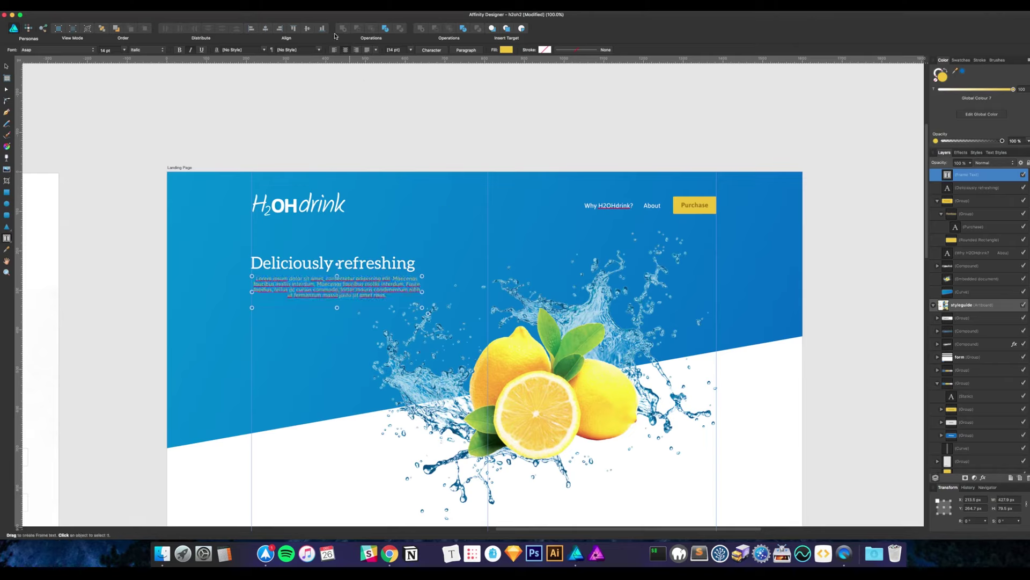
Fill the placeholder paragraph with white, align it left and set its leading to 16 pt
{"action": "left_click", "coordinate": [506, 50]}
{"action": "left_click", "coordinate": [531, 115]}
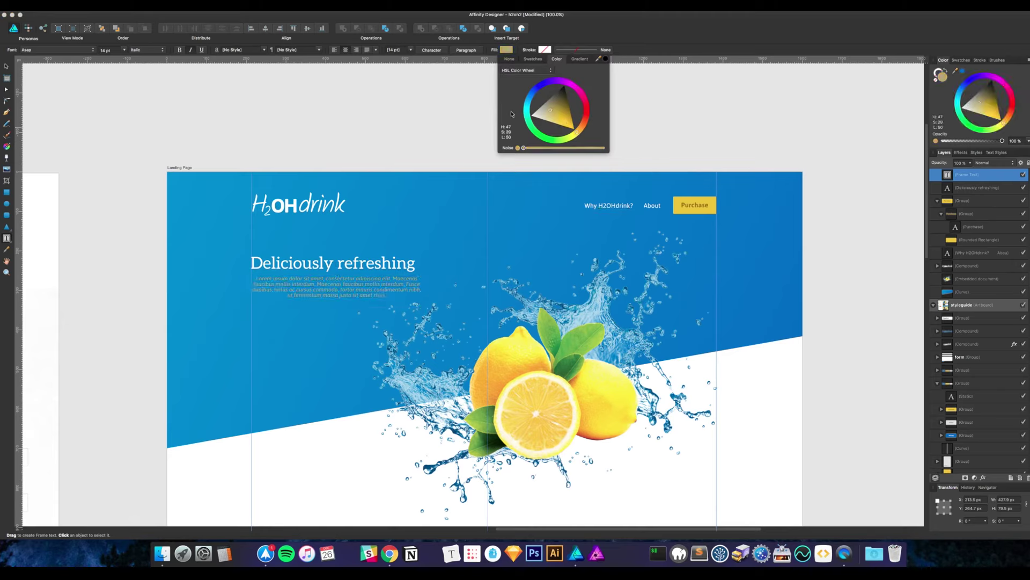
{"action": "left_click", "coordinate": [334, 49]}
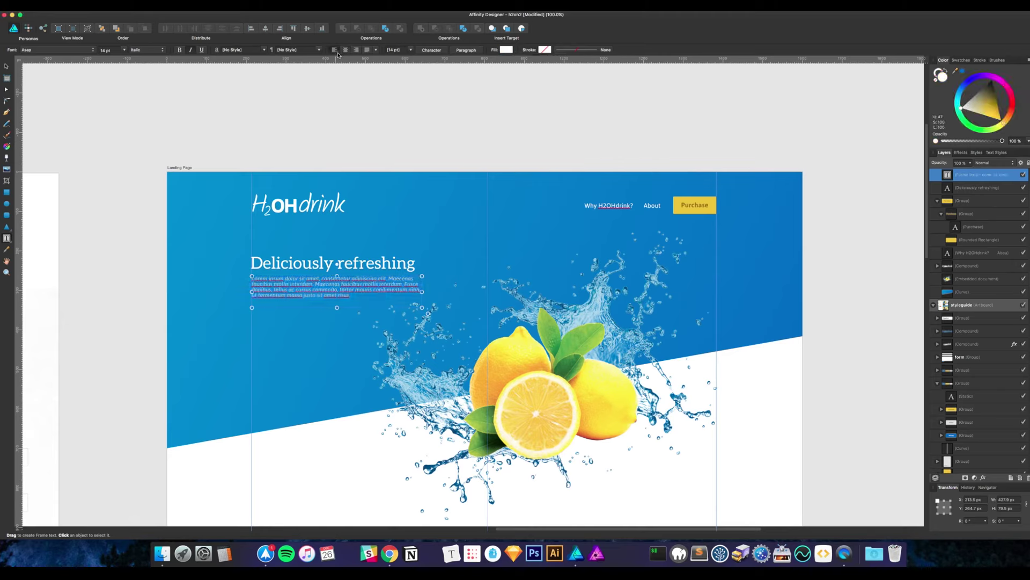
{"action": "left_click", "coordinate": [409, 50]}
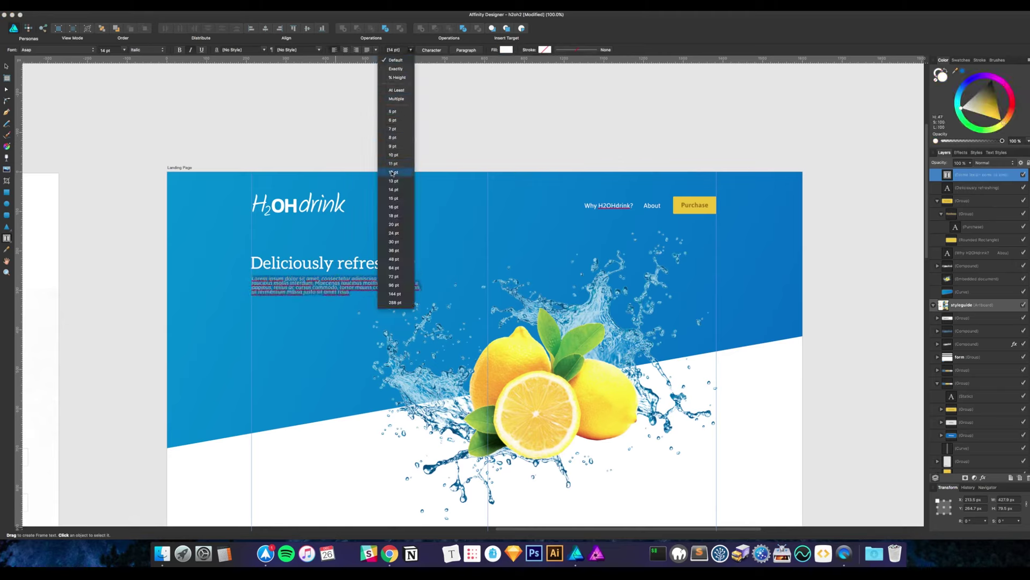
{"action": "left_click", "coordinate": [397, 207]}
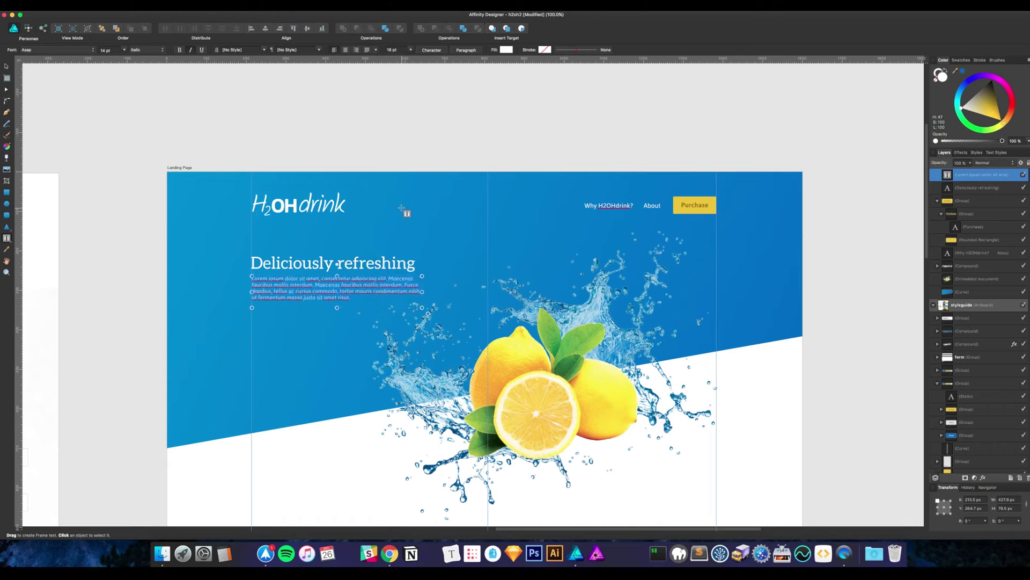
Apply the Body paragraph style to the placeholder text, with its font changed to Asap and its leading to 16 pt
{"action": "left_click", "coordinate": [314, 51]}
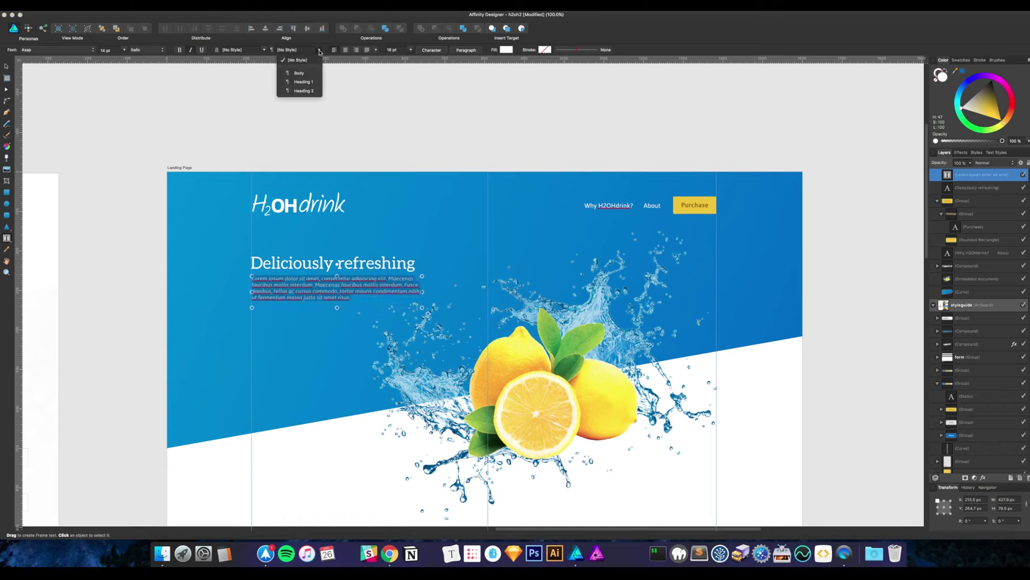
{"action": "left_click", "coordinate": [312, 73]}
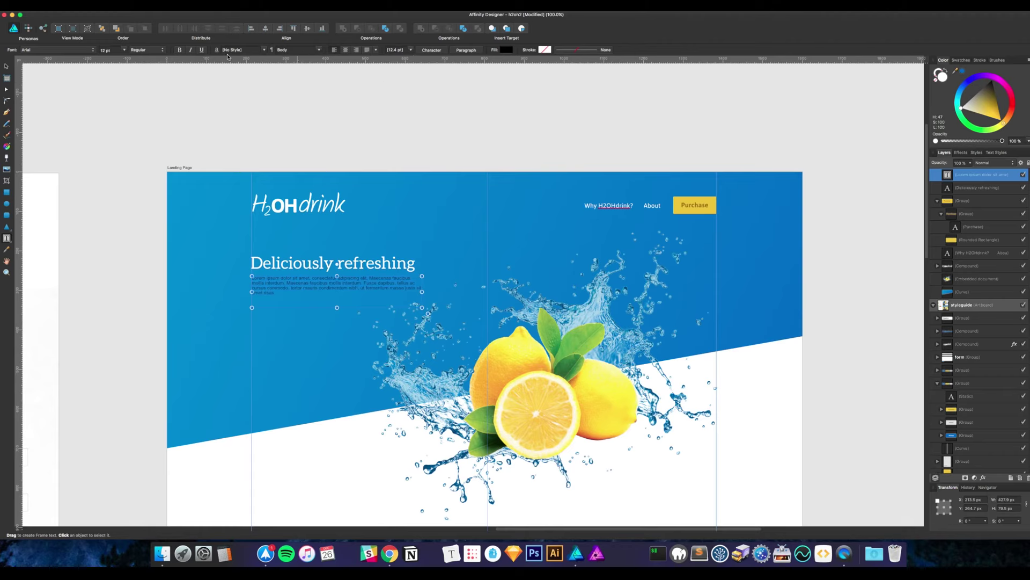
{"action": "left_click", "coordinate": [92, 50]}
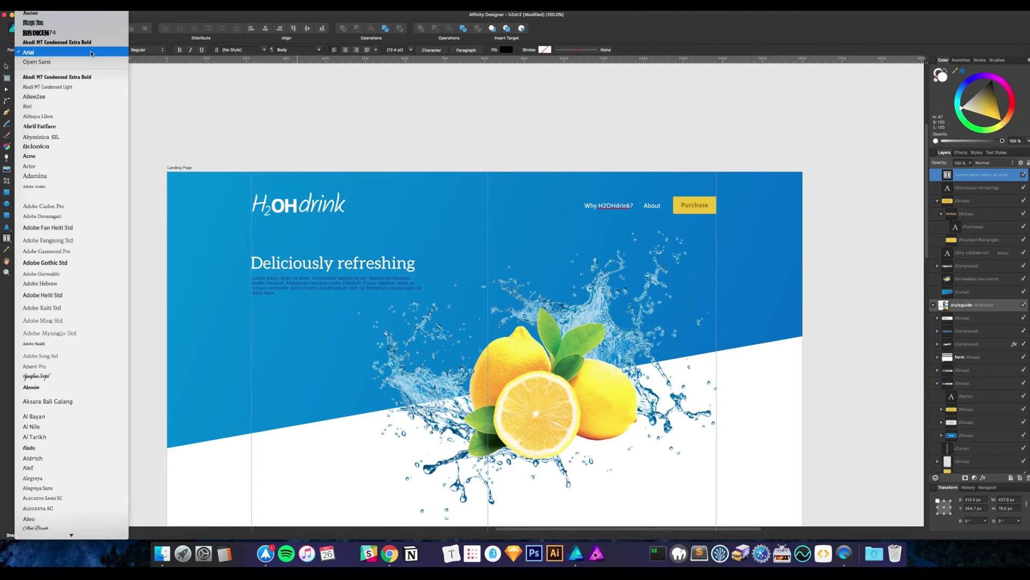
{"action": "left_click", "coordinate": [81, 11]}
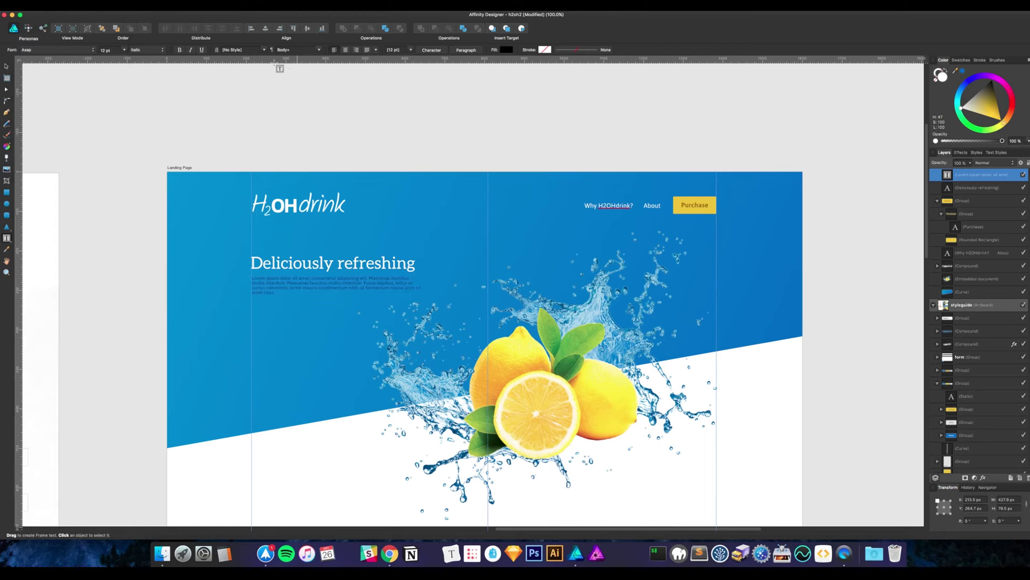
{"action": "left_click", "coordinate": [411, 50]}
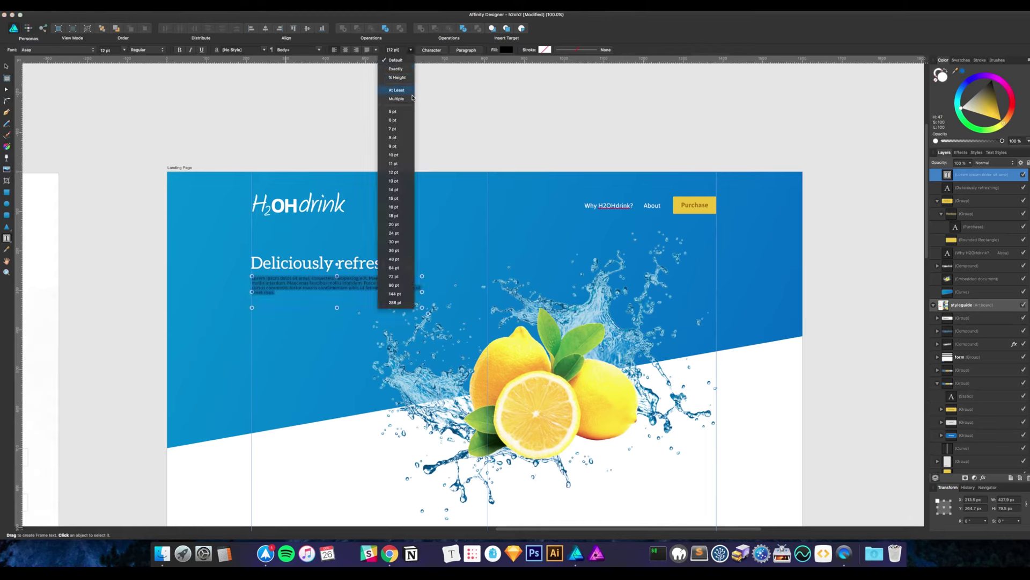
{"action": "left_click", "coordinate": [403, 207]}
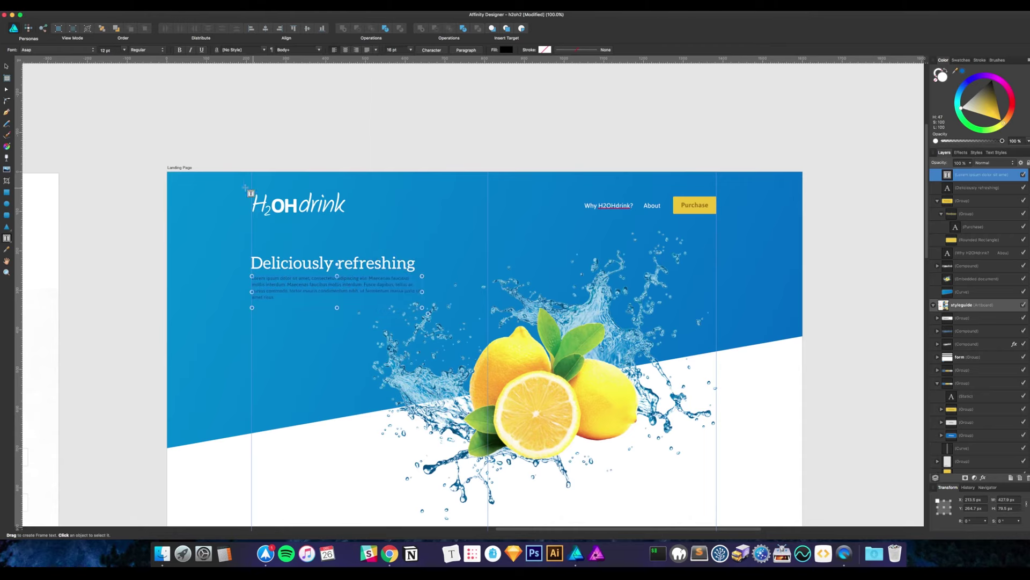
Examine the style guide artboard for the body text's specified font size and leading, and return to the landing page
{"action": "left_click", "coordinate": [8, 67]}
{"action": "left_click", "coordinate": [51, 122]}
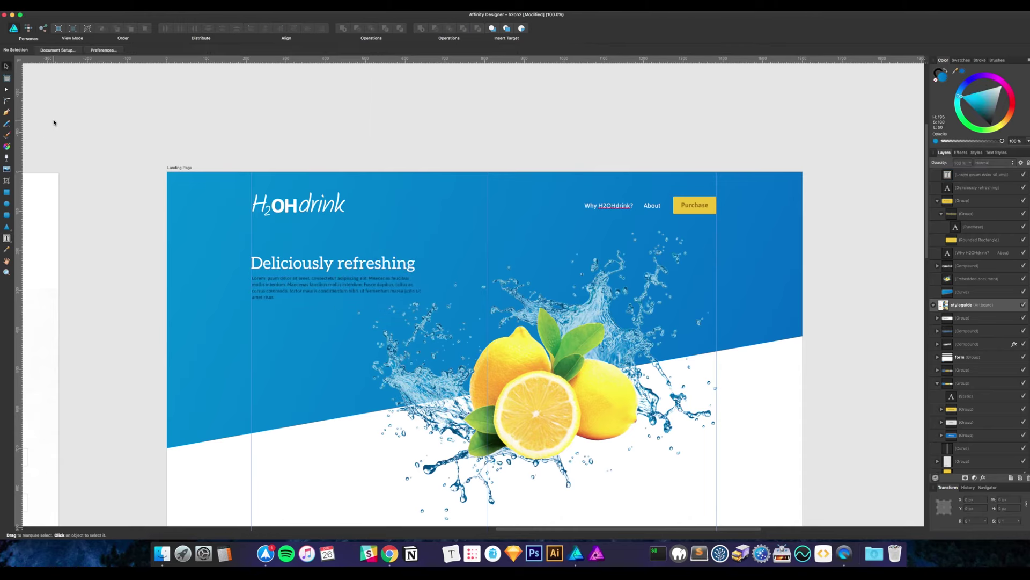
{"action": "left_click_drag", "start_coordinate": [51, 122], "coordinate": [378, 172]}
{"action": "scroll", "coordinate": [378, 172], "scroll_direction": "left", "scroll_amount": 10}
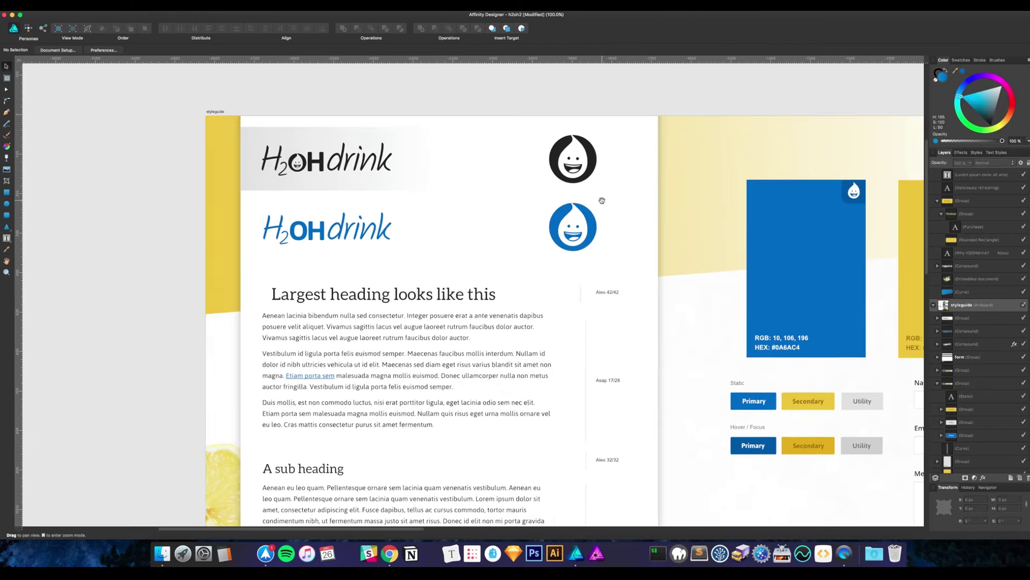
{"action": "scroll", "coordinate": [539, 179], "scroll_direction": "down", "scroll_amount": 6}
{"action": "scroll", "coordinate": [539, 179], "scroll_direction": "down", "scroll_amount": 10}
{"action": "scroll", "coordinate": [539, 179], "scroll_direction": "right", "scroll_amount": 3}
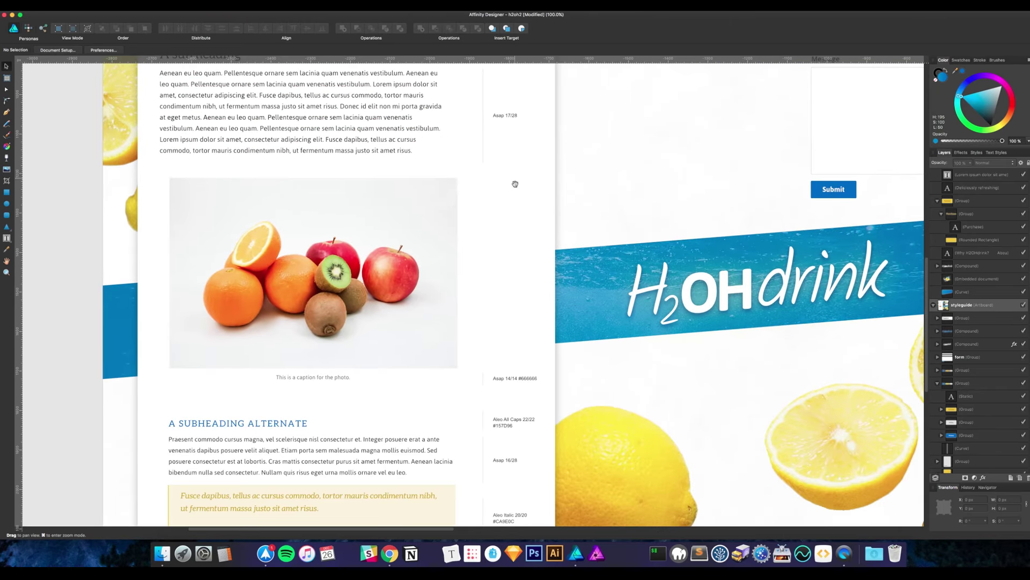
{"action": "scroll", "coordinate": [509, 228], "scroll_direction": "up", "scroll_amount": 8}
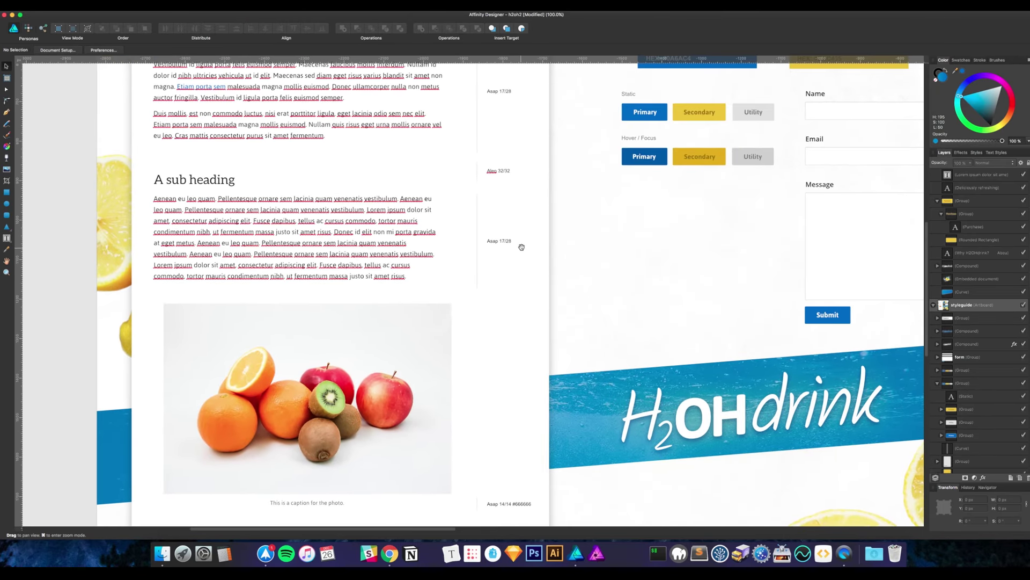
{"action": "scroll", "coordinate": [644, 238], "scroll_direction": "right", "scroll_amount": 15}
{"action": "scroll", "coordinate": [643, 238], "scroll_direction": "up", "scroll_amount": 6}
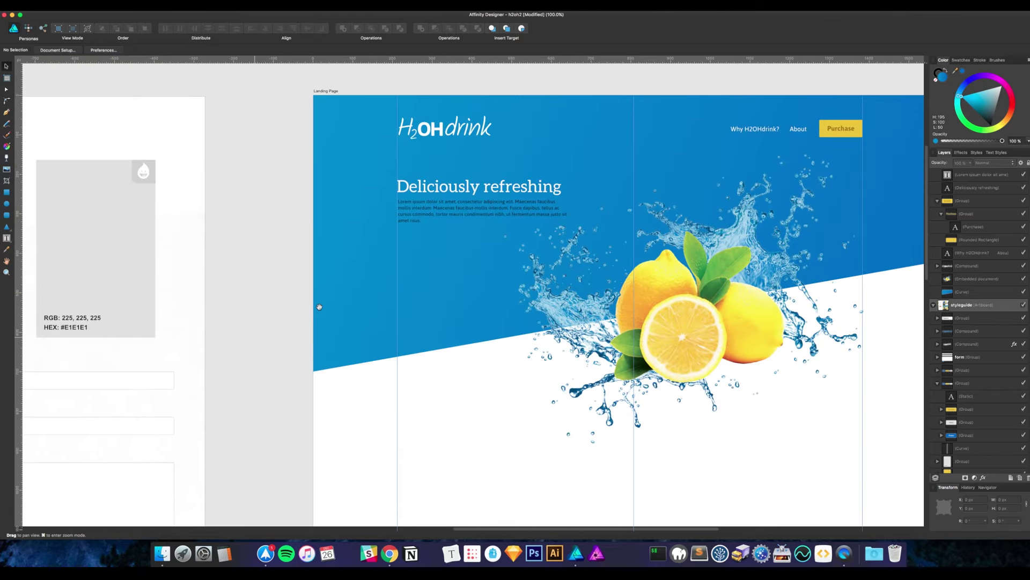
{"action": "scroll", "coordinate": [457, 295], "scroll_direction": "left", "scroll_amount": 3}
{"action": "scroll", "coordinate": [458, 295], "scroll_direction": "left", "scroll_amount": 15}
{"action": "scroll", "coordinate": [458, 295], "scroll_direction": "down", "scroll_amount": 4}
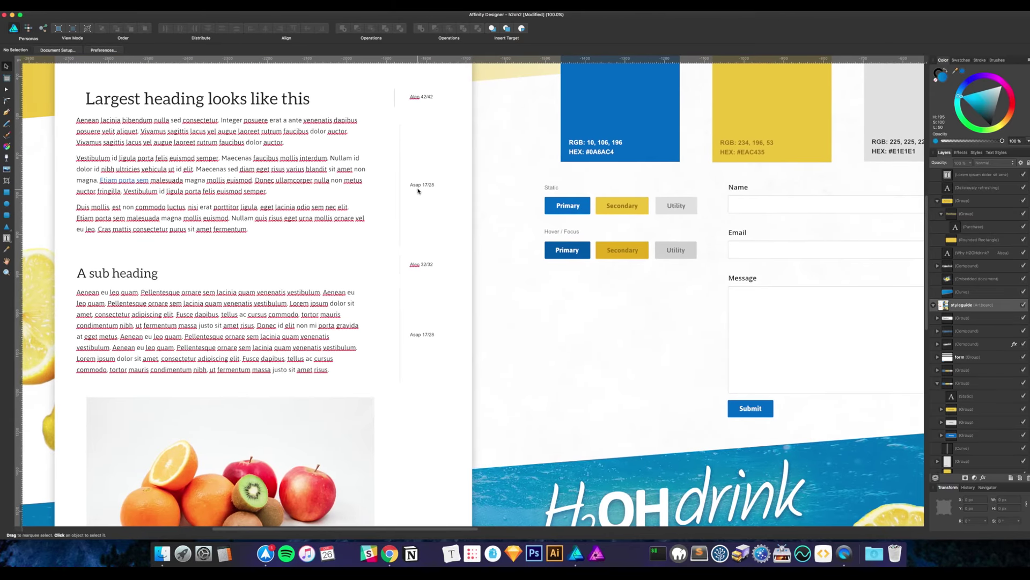
{"action": "scroll", "coordinate": [622, 201], "scroll_direction": "right", "scroll_amount": 15}
{"action": "scroll", "coordinate": [347, 293], "scroll_direction": "up", "scroll_amount": 3}
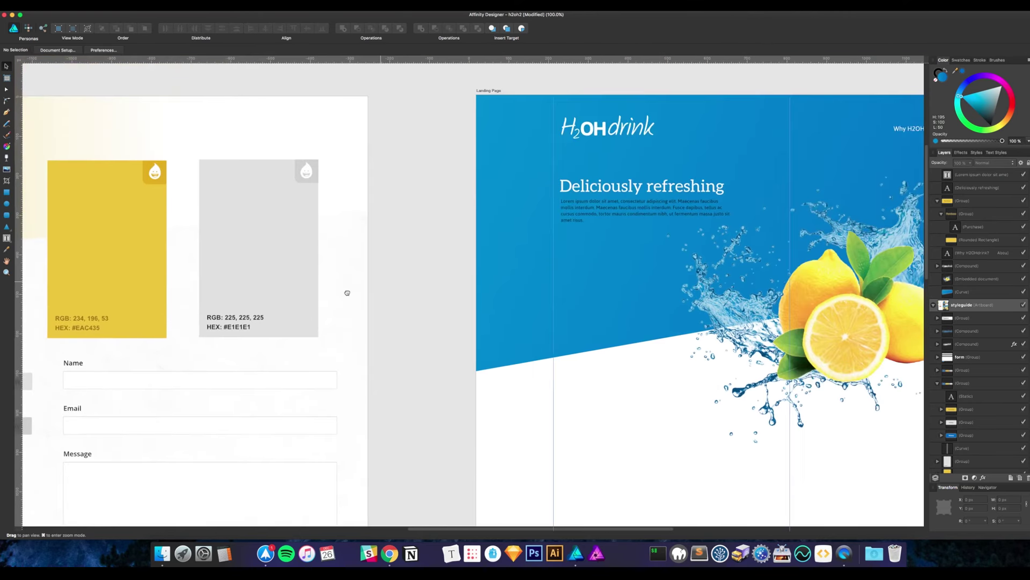
{"action": "scroll", "coordinate": [347, 292], "scroll_direction": "right", "scroll_amount": 5}
{"action": "scroll", "coordinate": [347, 293], "scroll_direction": "up", "scroll_amount": 3}
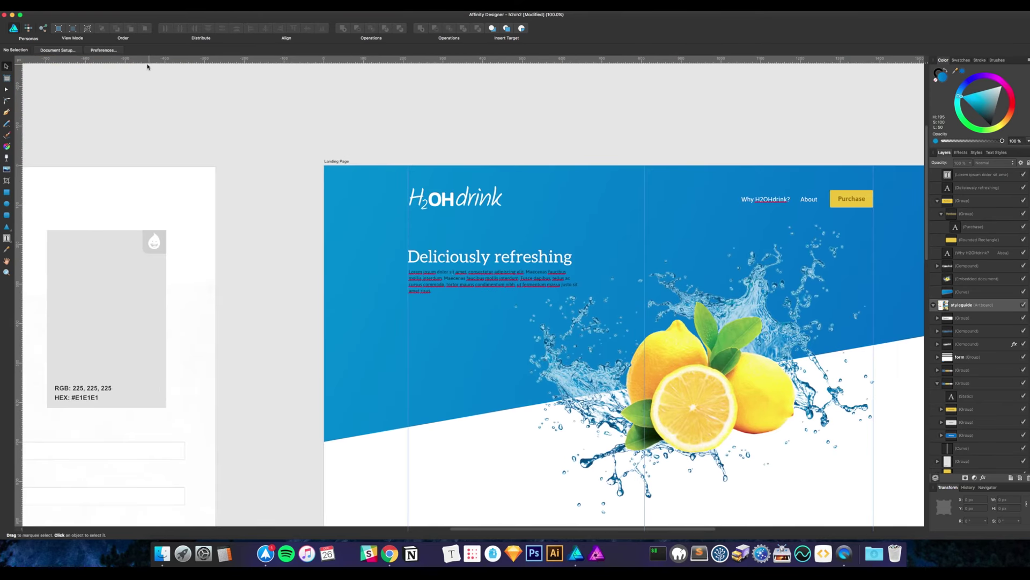
Fill the placeholder paragraph below the landing page heading with white
{"action": "left_click", "coordinate": [483, 286]}
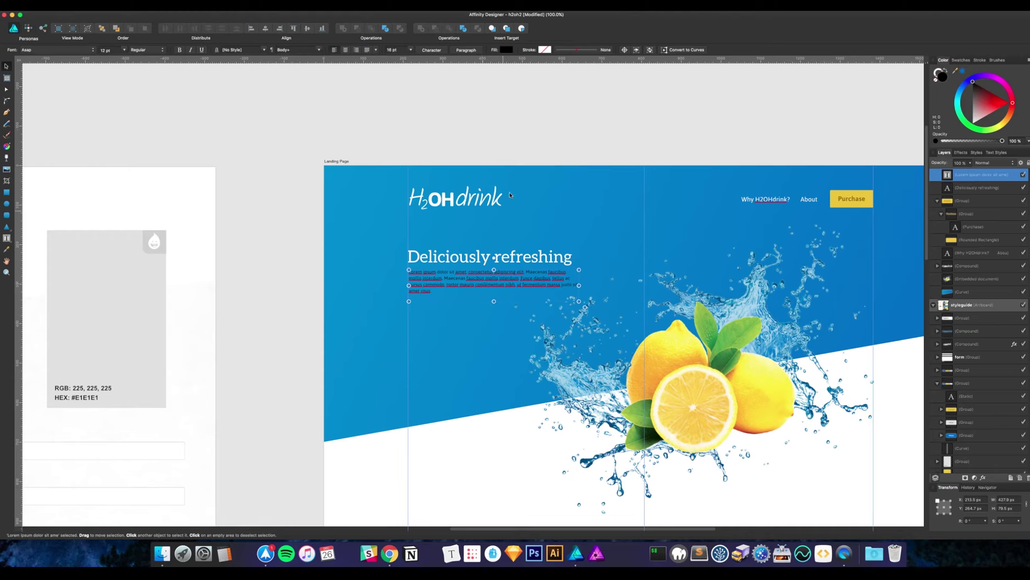
{"action": "left_click", "coordinate": [506, 50]}
{"action": "left_click", "coordinate": [543, 132]}
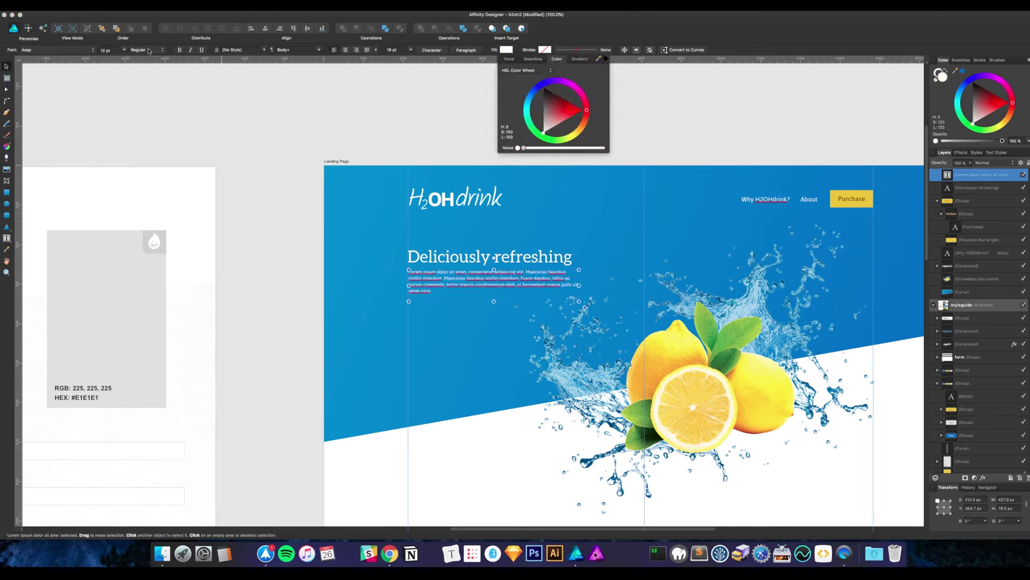
Set the placeholder paragraph's font size to 17 pt and its leading to 28 pt, as in the style guide
{"action": "left_click", "coordinate": [118, 50]}
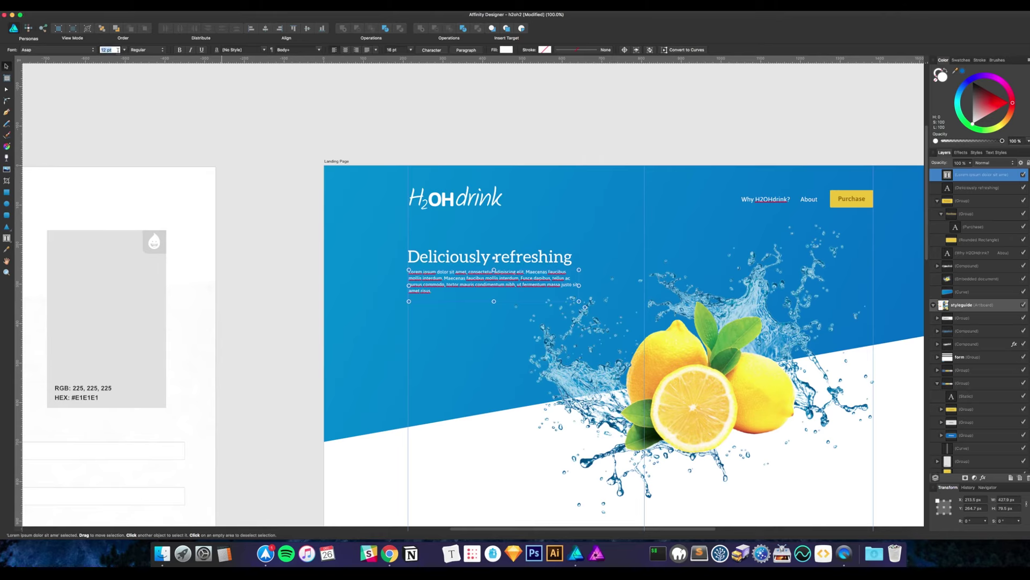
{"action": "type", "text": "17"}
{"action": "key", "text": "Return"}
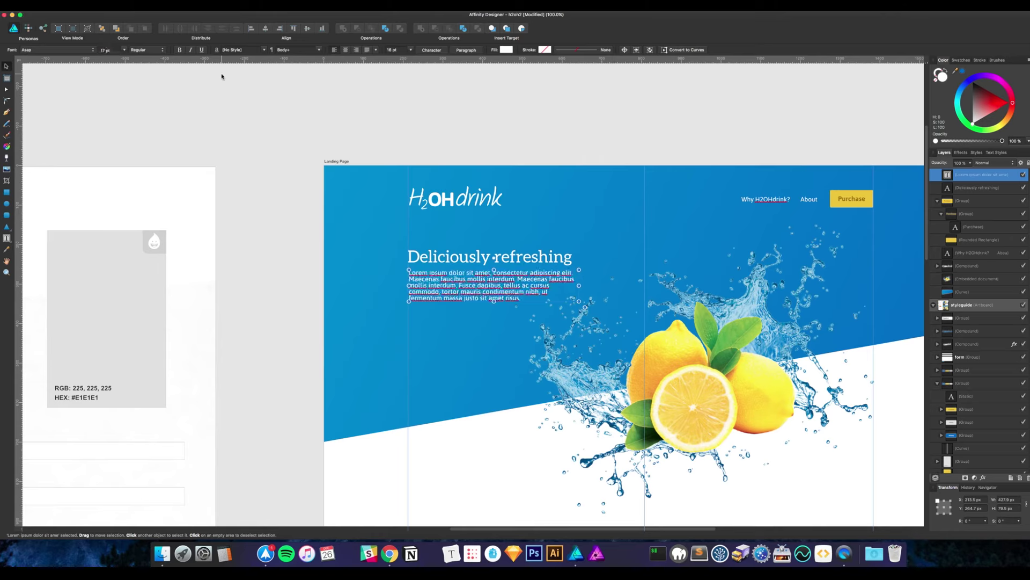
{"action": "left_click", "coordinate": [399, 50]}
{"action": "type", "text": "28"}
{"action": "key", "text": "Return"}
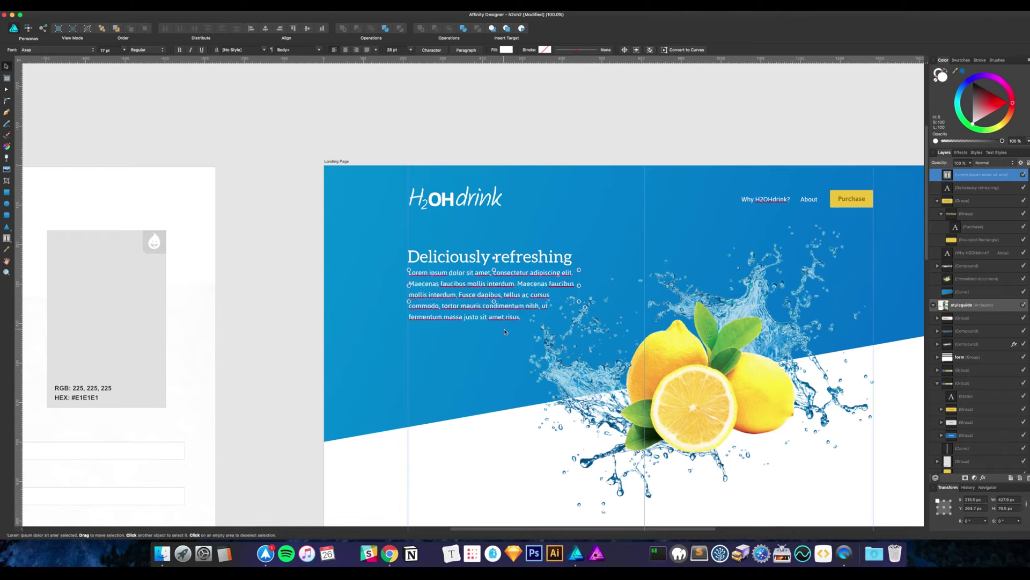
Enlarge the paragraph's text frame to about 504 by 216 px and delete the last sentence, starting "Fusce dapibus"
{"action": "left_click_drag", "start_coordinate": [494, 302], "coordinate": [494, 355]}
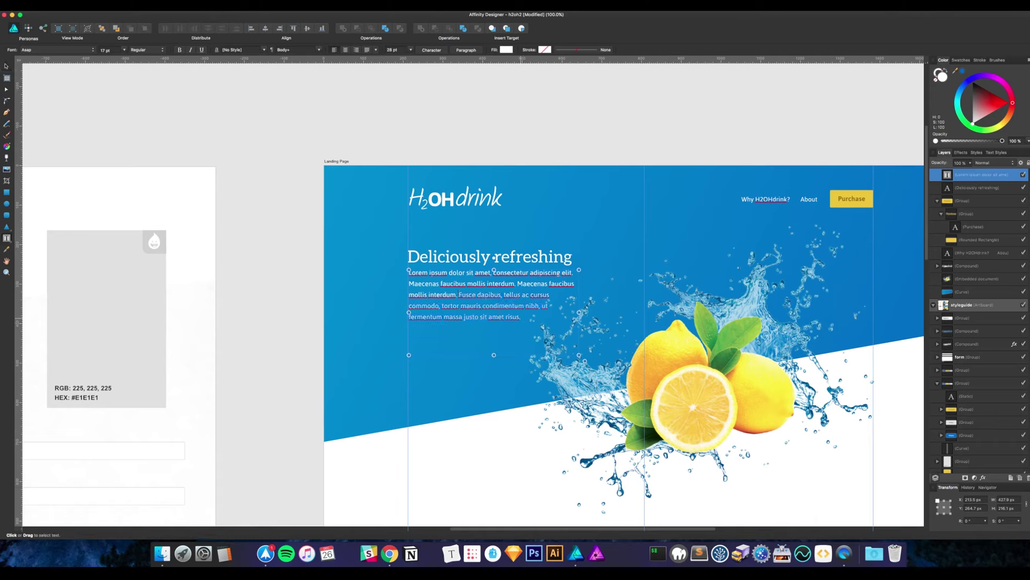
{"action": "key", "text": "BackSpace"}
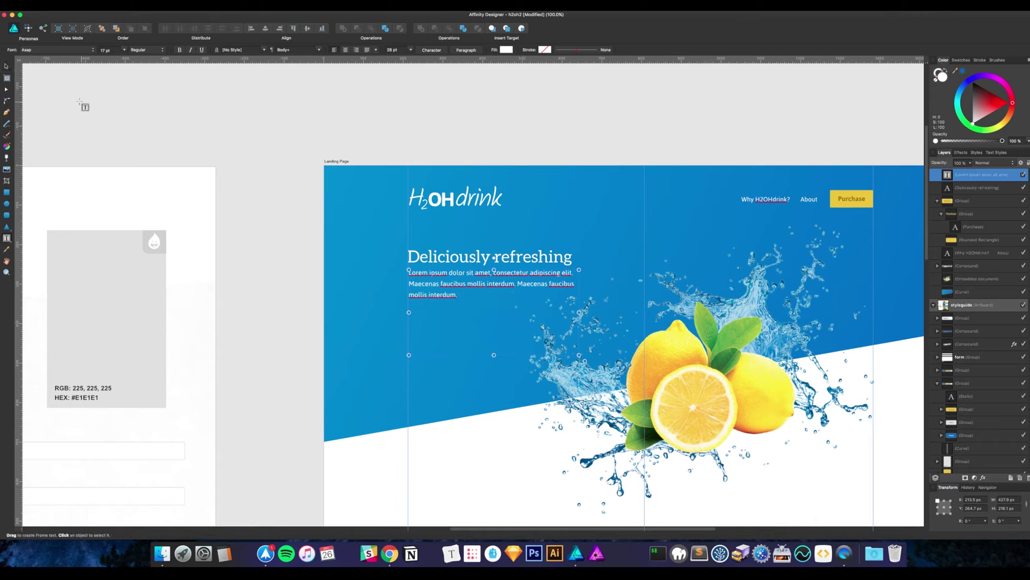
{"action": "left_click", "coordinate": [11, 70]}
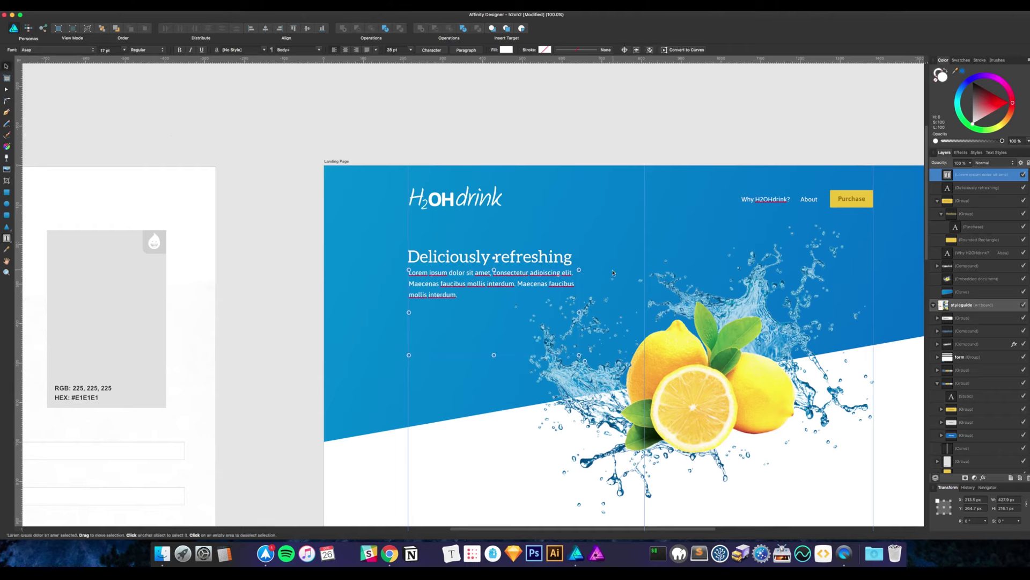
{"action": "left_click_drag", "start_coordinate": [580, 312], "coordinate": [609, 312]}
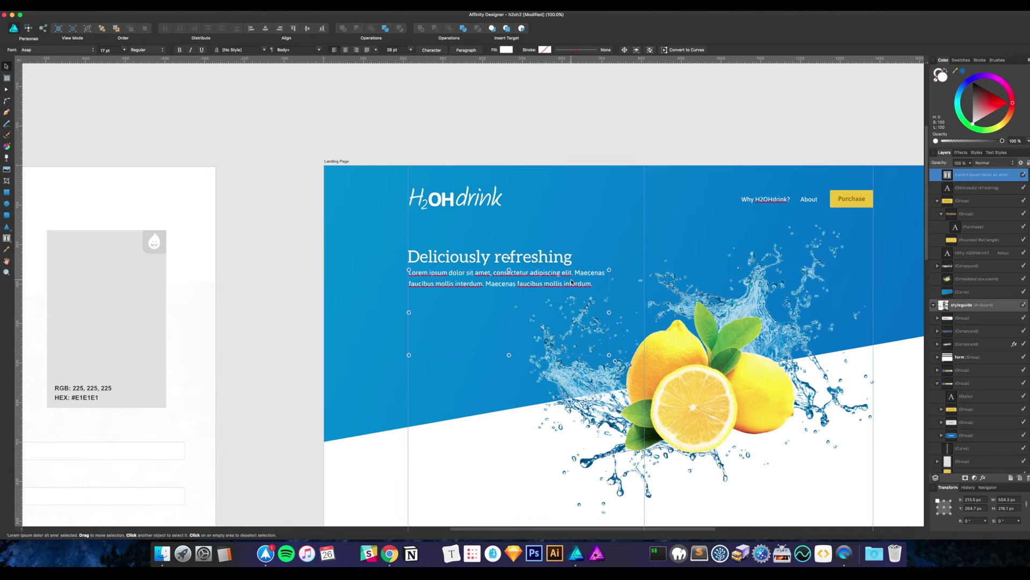
Adjust the vertical spacing by moving the heading up to about Y 200 px and placing the paragraph at about Y 257 px
{"action": "left_click", "coordinate": [559, 260]}
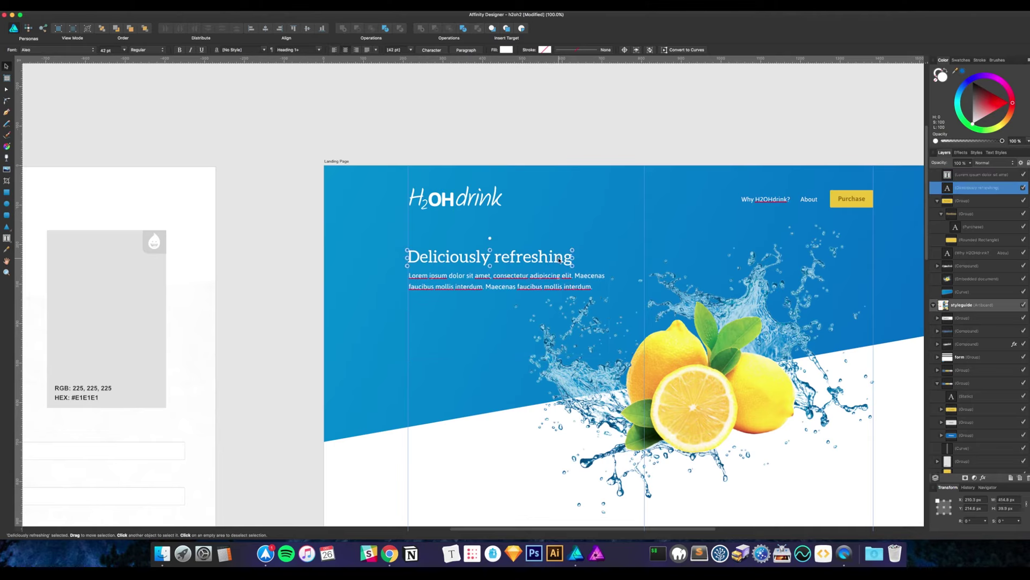
{"action": "left_click_drag", "start_coordinate": [559, 260], "coordinate": [559, 252]}
{"action": "scroll", "coordinate": [569, 254], "scroll_direction": "right", "scroll_amount": 5}
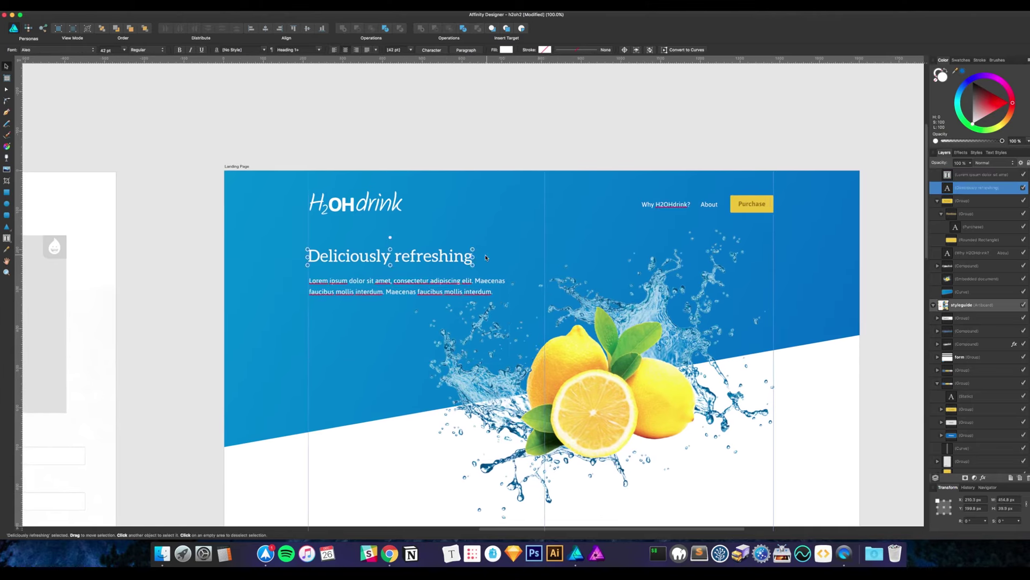
{"action": "left_click_drag", "start_coordinate": [467, 281], "coordinate": [467, 277]}
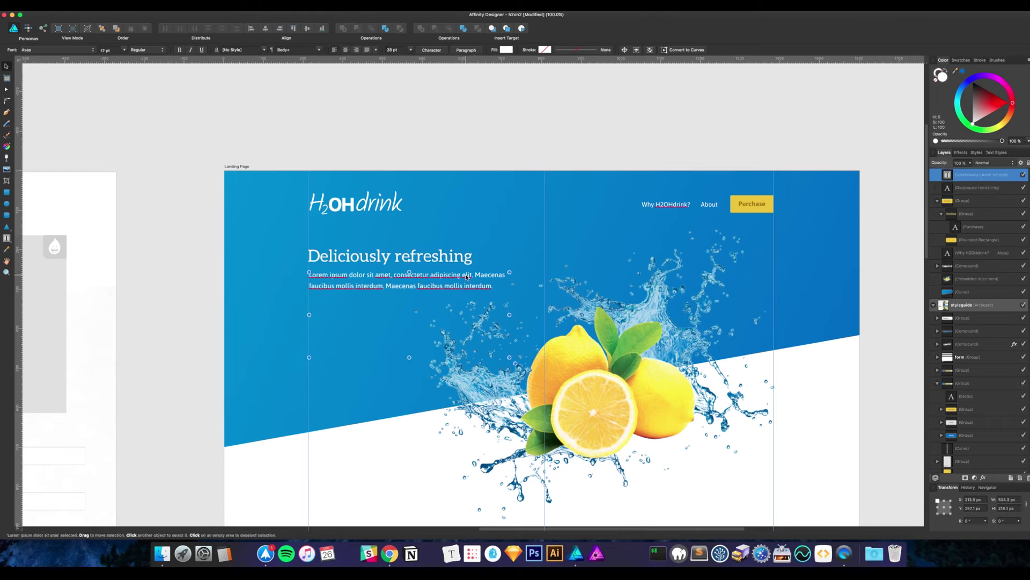
Move the heading and paragraph together up to about Y 187 px and the lemon splash image to about Y -75 px
{"action": "left_click", "coordinate": [462, 257], "text": "shift"}
{"action": "left_click_drag", "start_coordinate": [454, 286], "coordinate": [454, 281]}
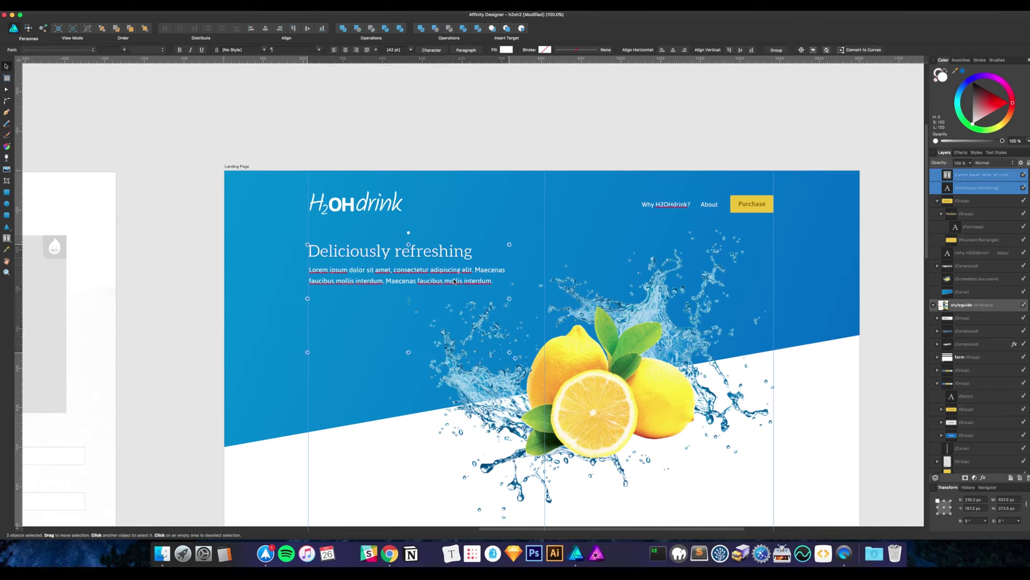
{"action": "left_click", "coordinate": [548, 348]}
{"action": "mouse_move", "coordinate": [593, 378]}
{"action": "left_mouse_down"}
{"action": "mouse_move", "coordinate": [613, 349]}
{"action": "mouse_move", "coordinate": [593, 360]}
{"action": "left_mouse_up"}
{"action": "scroll", "coordinate": [600, 360], "scroll_direction": "left", "scroll_amount": 3}
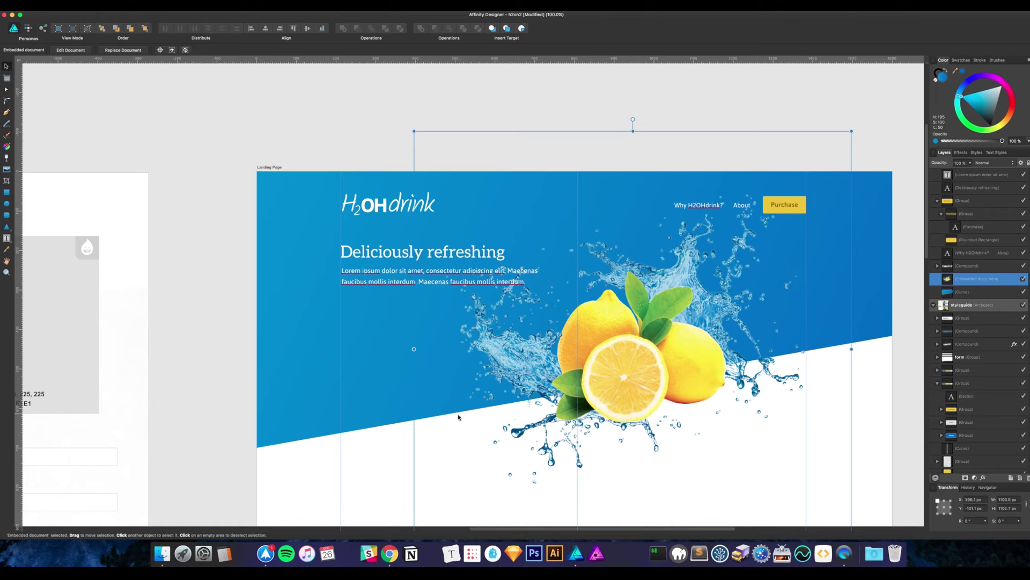
{"action": "scroll", "coordinate": [472, 408], "scroll_direction": "right", "scroll_amount": 3}
{"action": "scroll", "coordinate": [472, 408], "scroll_direction": "down", "scroll_amount": 2}
{"action": "left_click_drag", "start_coordinate": [586, 374], "coordinate": [586, 385]}
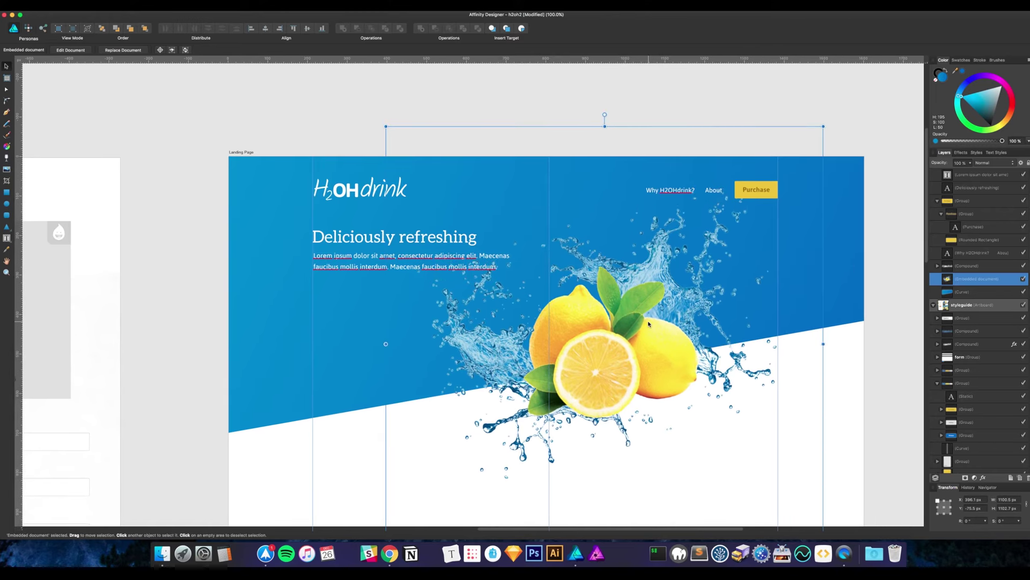
{"action": "left_click", "coordinate": [471, 264]}
{"action": "left_click", "coordinate": [350, 112]}
Scale the lemon splash image down to about 1001 by 1003 px and place it at about X 488, Y -53 px
{"action": "left_click", "coordinate": [595, 354]}
{"action": "left_click_drag", "start_coordinate": [822, 127], "coordinate": [769, 155]}
{"action": "left_click_drag", "start_coordinate": [619, 371], "coordinate": [658, 342]}
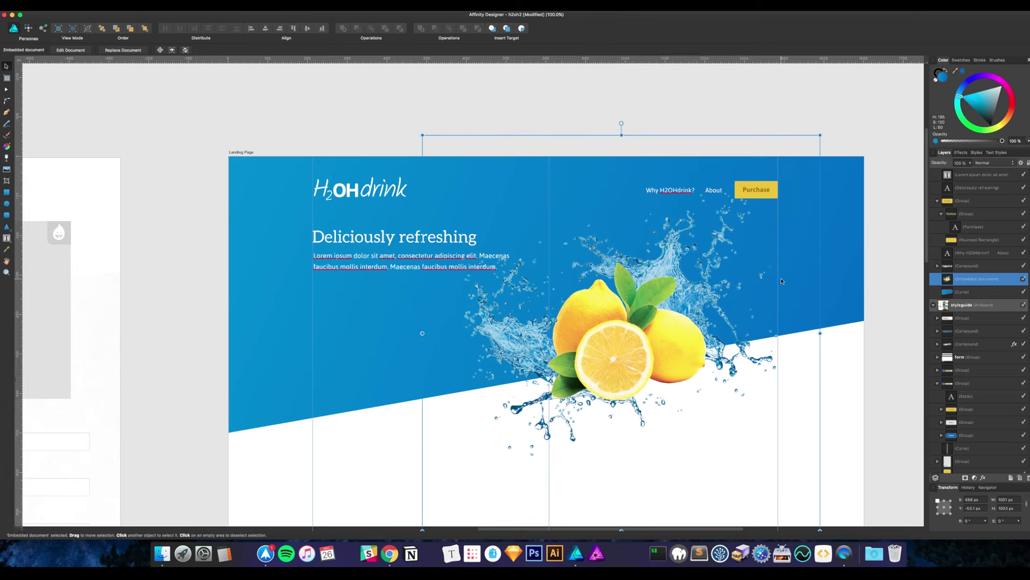
{"action": "left_click", "coordinate": [757, 113]}
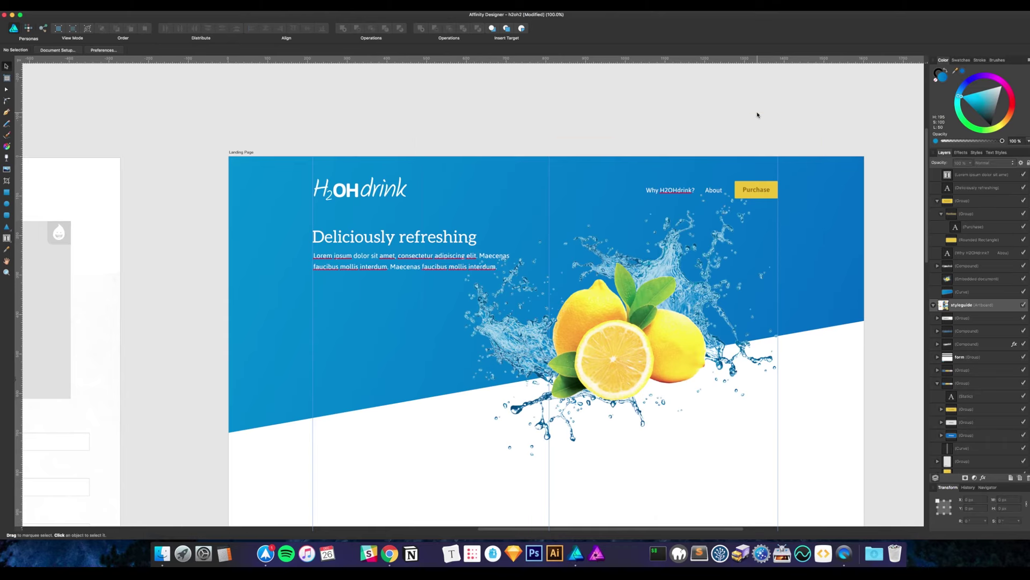
{"action": "scroll", "coordinate": [750, 97], "scroll_direction": "down", "scroll_amount": 3}
{"action": "scroll", "coordinate": [750, 97], "scroll_direction": "right", "scroll_amount": 2}
{"action": "right_click", "coordinate": [716, 93]}
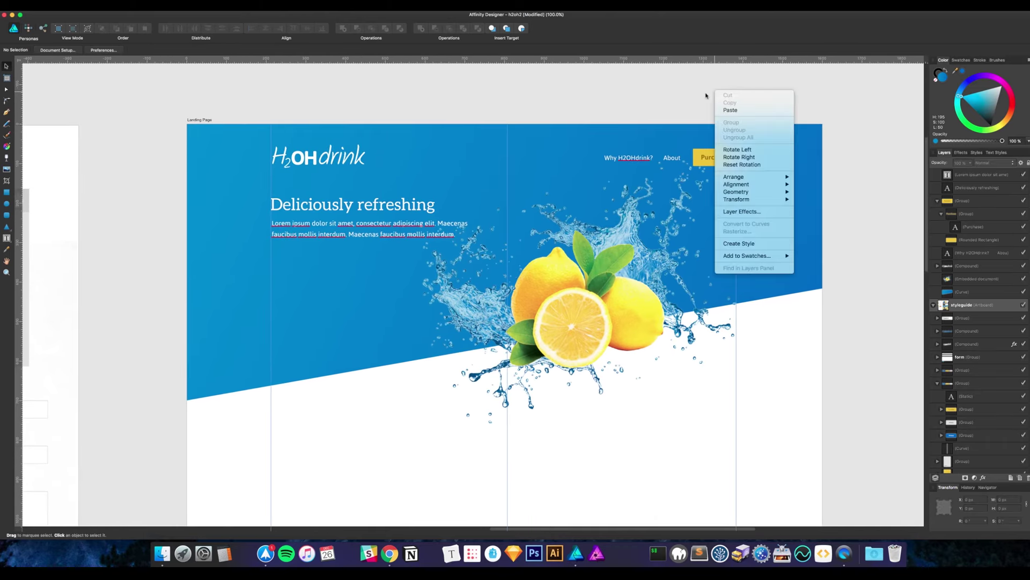
{"action": "key", "text": "Escape"}
{"action": "scroll", "coordinate": [692, 131], "scroll_direction": "down", "scroll_amount": 2}
{"action": "scroll", "coordinate": [692, 131], "scroll_direction": "right", "scroll_amount": 2}
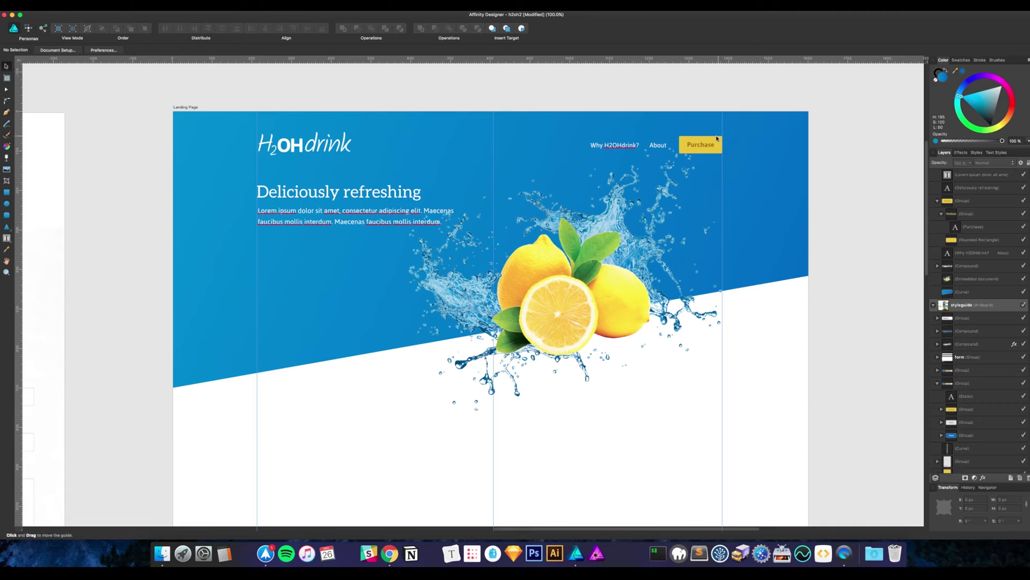
Set the navigation links' font size to 17 pt and shift them away from the Purchase button to about X 1037 px
{"action": "left_click", "coordinate": [667, 145]}
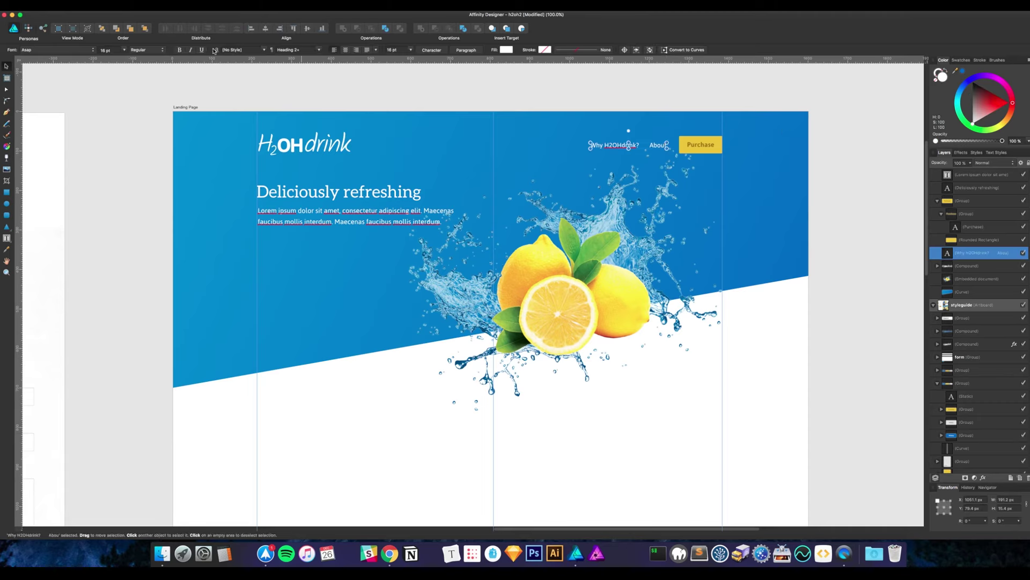
{"action": "left_click", "coordinate": [117, 52]}
{"action": "type", "text": "17"}
{"action": "key", "text": "Return"}
{"action": "left_click", "coordinate": [483, 102]}
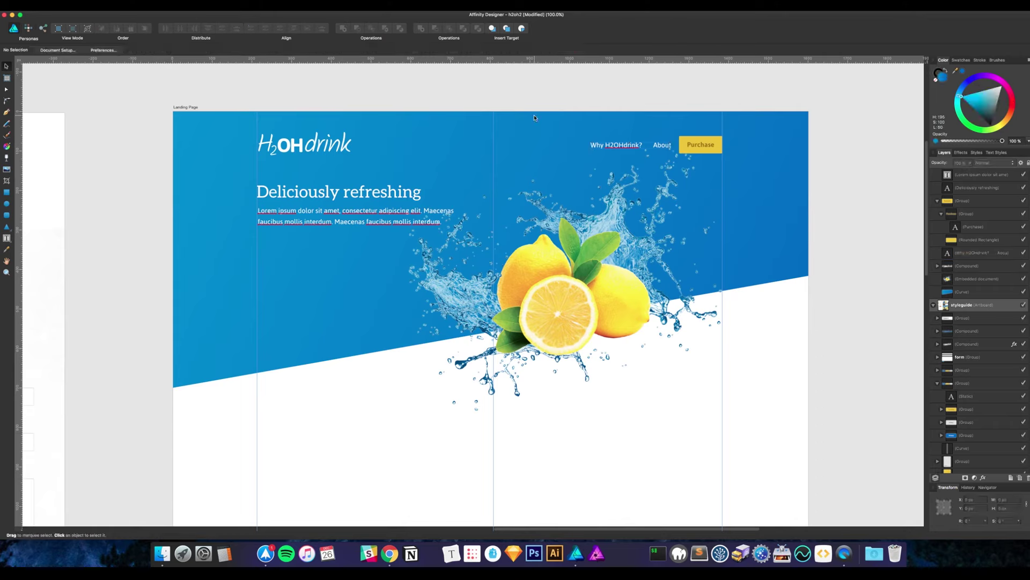
{"action": "left_click", "coordinate": [608, 145]}
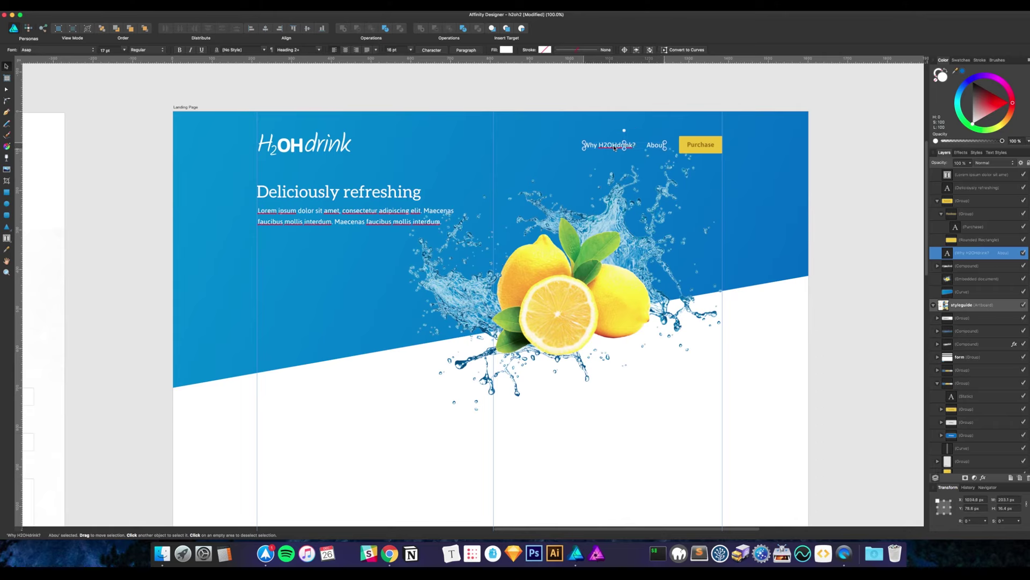
{"action": "left_click", "coordinate": [671, 116]}
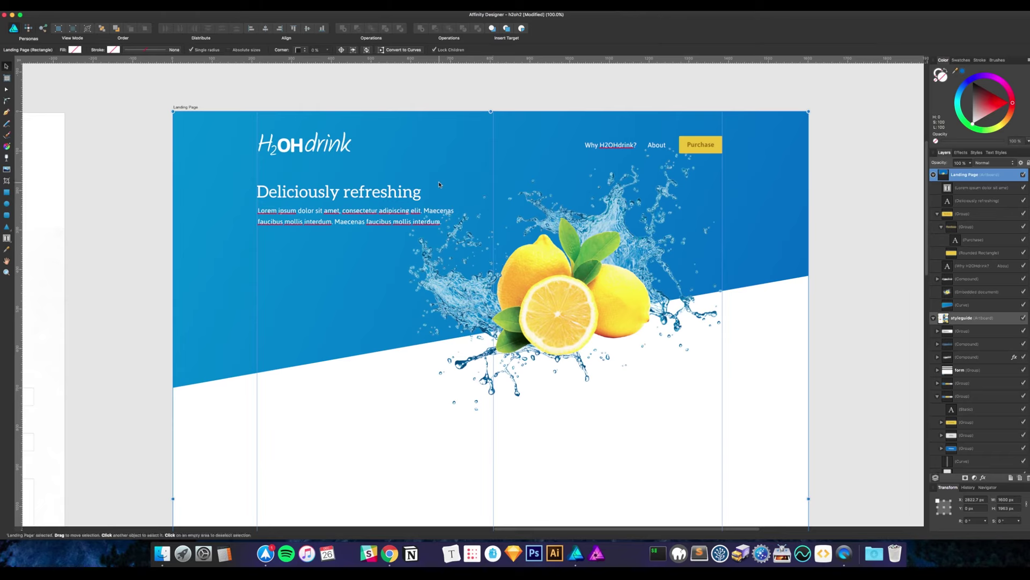
{"action": "left_click", "coordinate": [399, 193]}
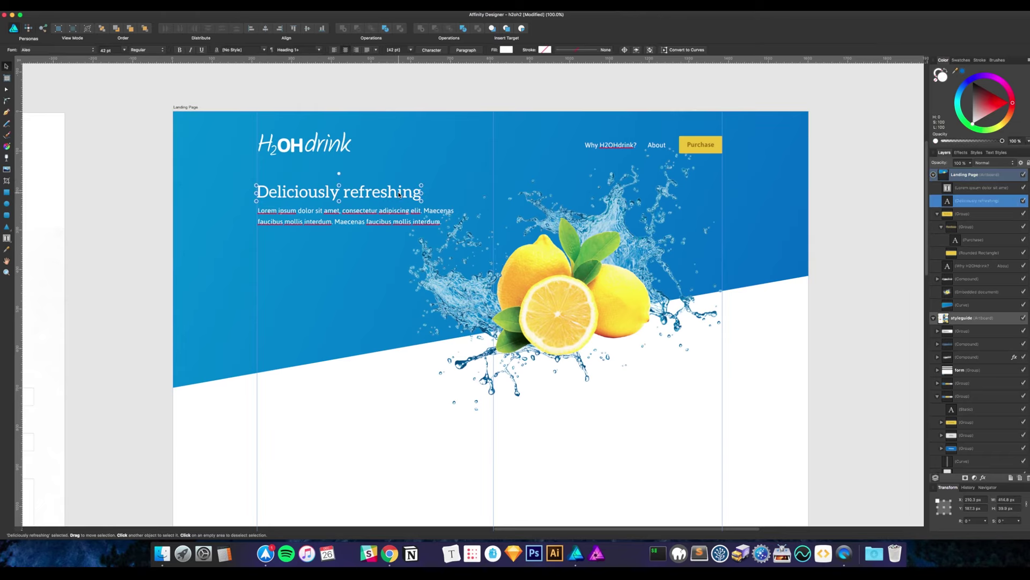
{"action": "left_click", "coordinate": [464, 98]}
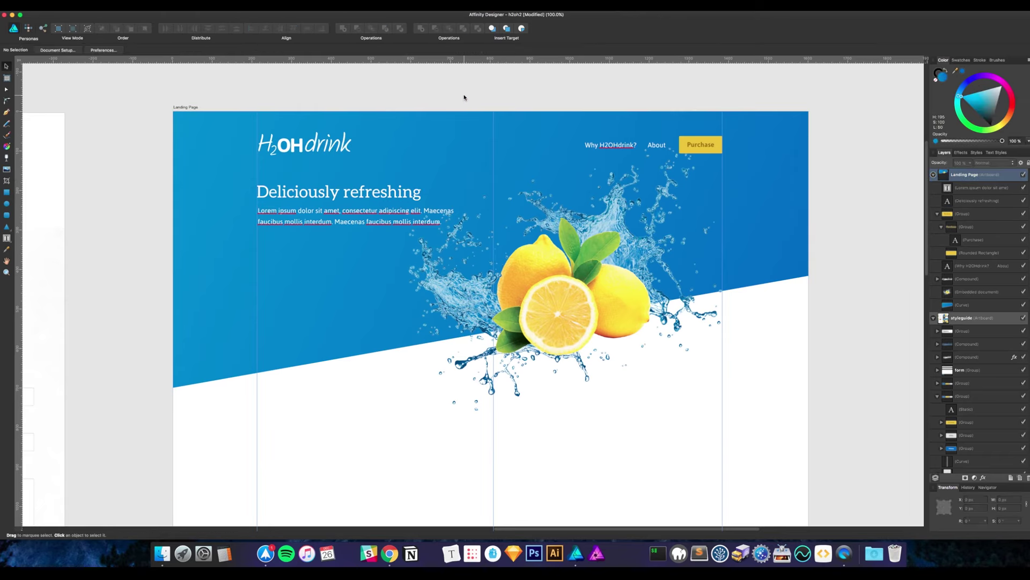
Raise the H2OHdrink logo to about Y 46 px and the navigation links with the Purchase button to about Y 58 px
{"action": "left_click", "coordinate": [338, 148]}
{"action": "left_click_drag", "start_coordinate": [339, 148], "coordinate": [339, 146]}
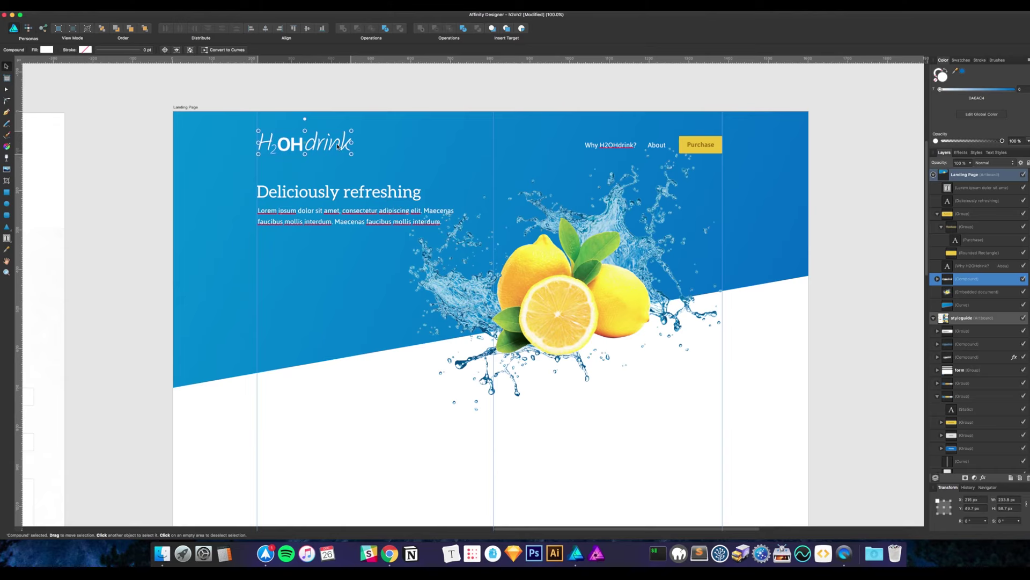
{"action": "left_click", "coordinate": [473, 90]}
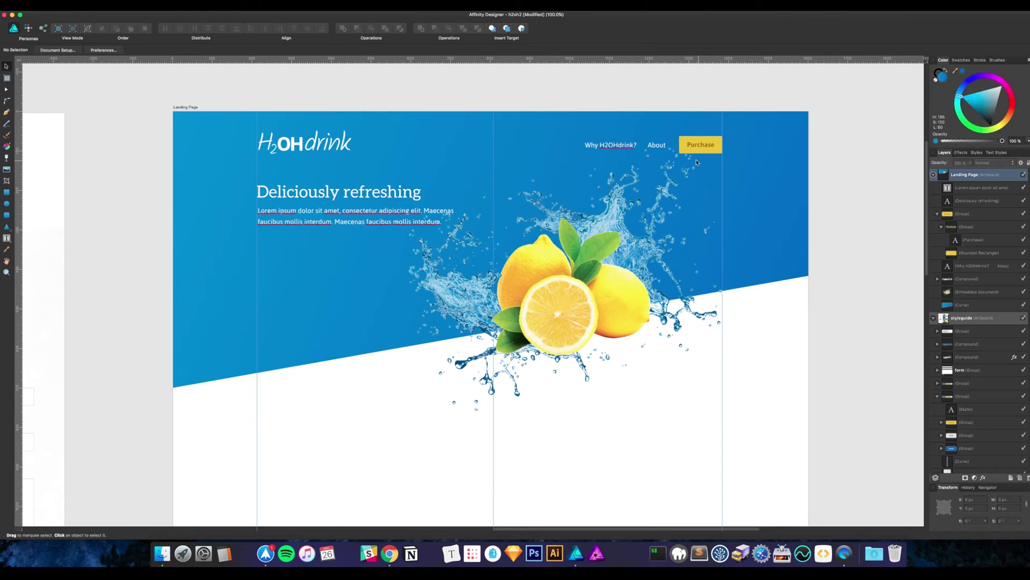
{"action": "left_click", "coordinate": [662, 151]}
{"action": "left_click", "coordinate": [698, 145], "text": "shift"}
{"action": "left_click_drag", "start_coordinate": [697, 145], "coordinate": [697, 143]}
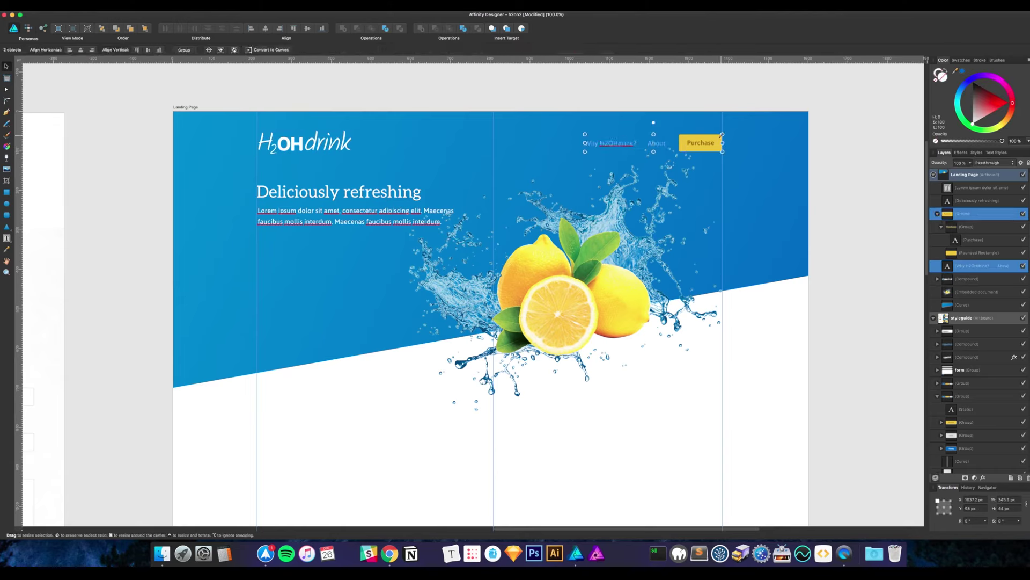
{"action": "left_click", "coordinate": [810, 107]}
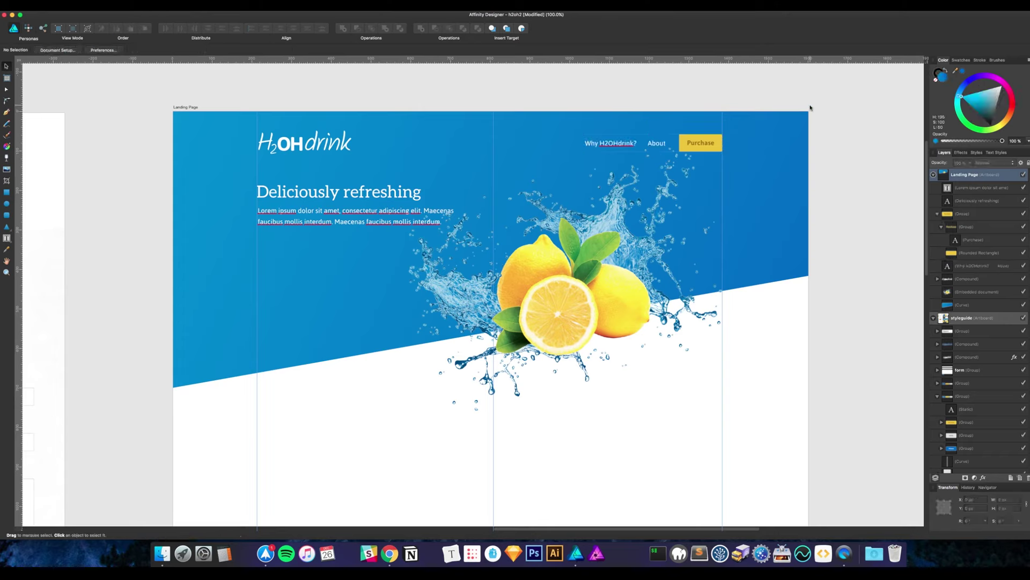
Move the heading down to about Y 199 px and the paragraph to about Y 261 px
{"action": "left_click", "coordinate": [428, 226]}
{"action": "left_click", "coordinate": [402, 199], "text": "shift"}
{"action": "left_click_drag", "start_coordinate": [402, 199], "coordinate": [403, 203]}
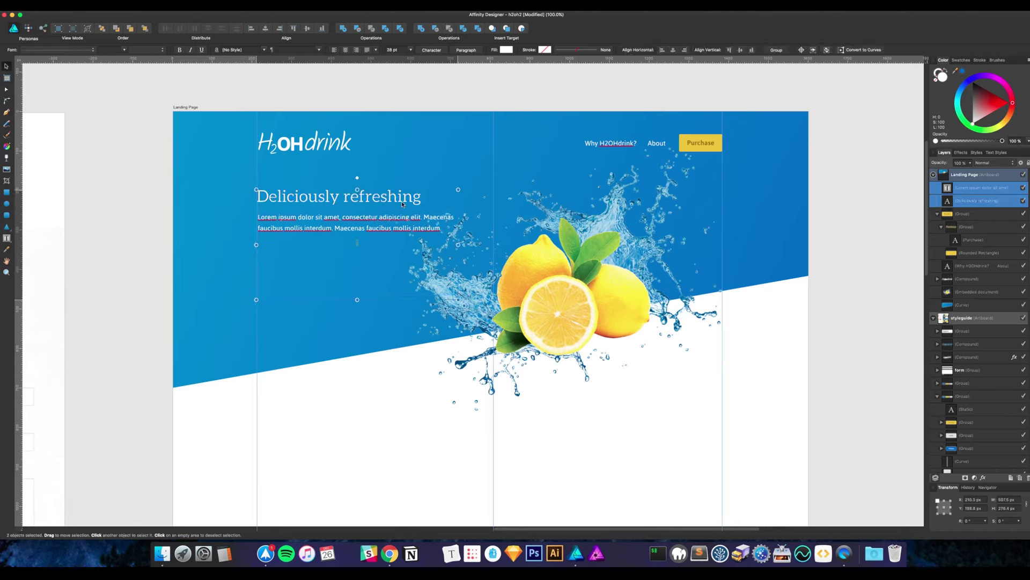
{"action": "left_click", "coordinate": [813, 178]}
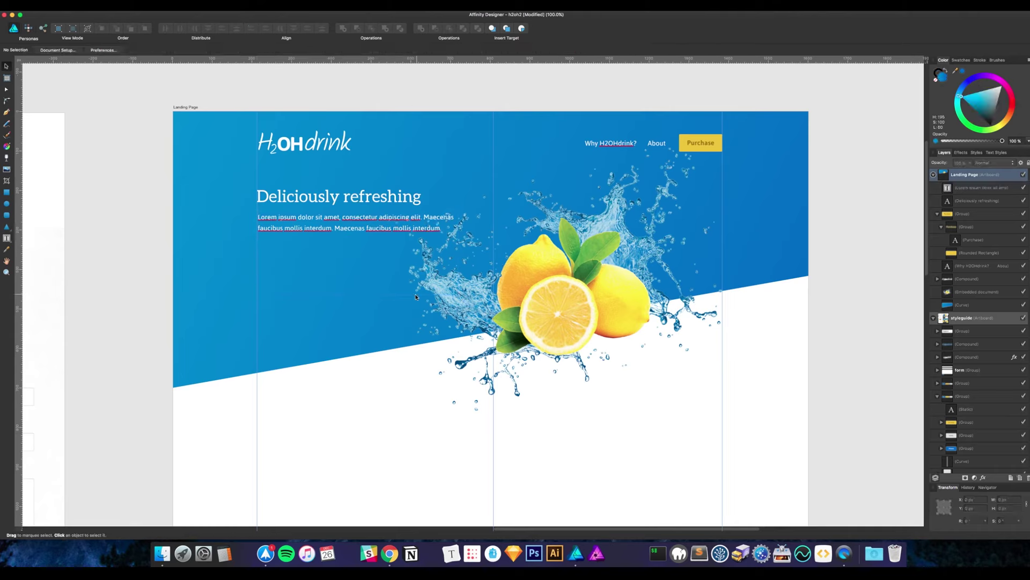
Review the hero section's layout, the text block's placement and the empty artboard area below it
{"action": "scroll", "coordinate": [416, 296], "scroll_direction": "down", "scroll_amount": 1}
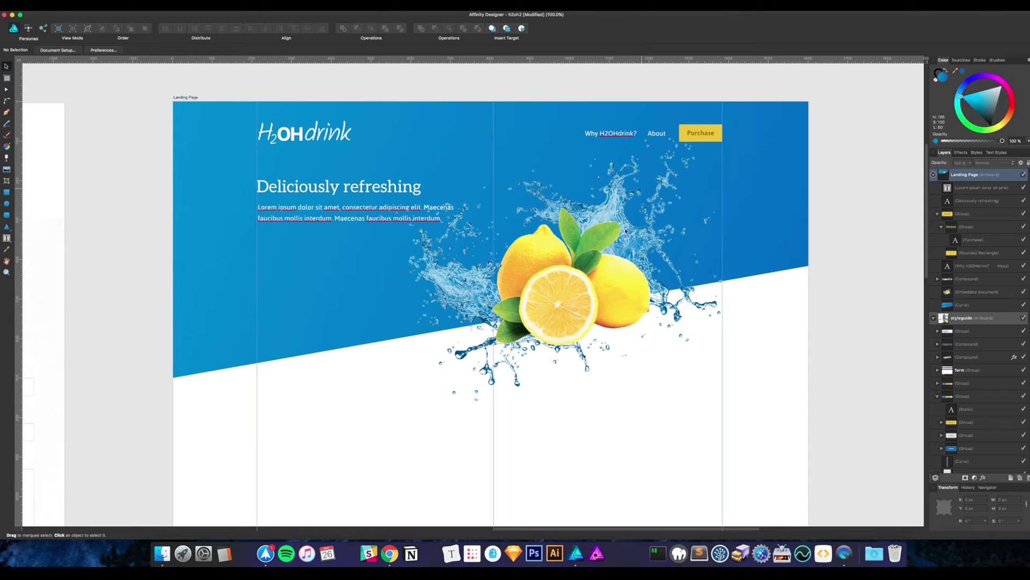
{"action": "scroll", "coordinate": [598, 384], "scroll_direction": "down", "scroll_amount": 20}
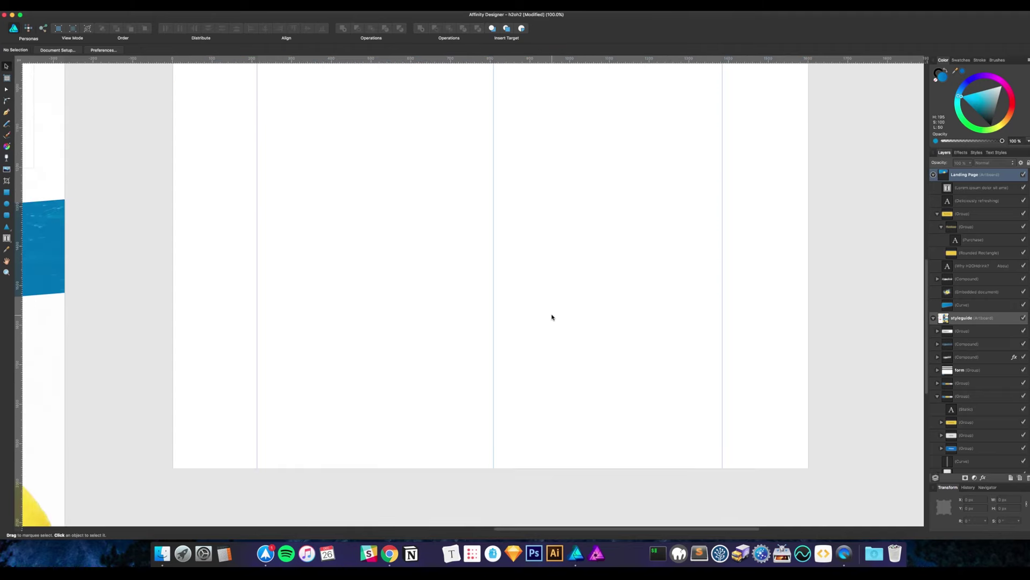
{"action": "scroll", "coordinate": [558, 252], "scroll_direction": "up", "scroll_amount": 10}
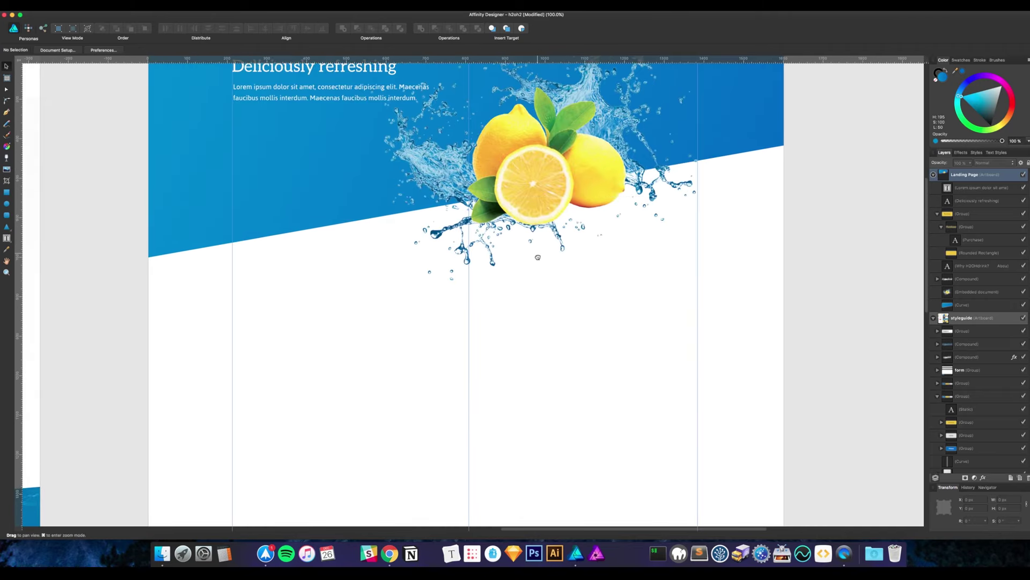
{"action": "left_click_drag", "start_coordinate": [537, 257], "coordinate": [536, 398]}
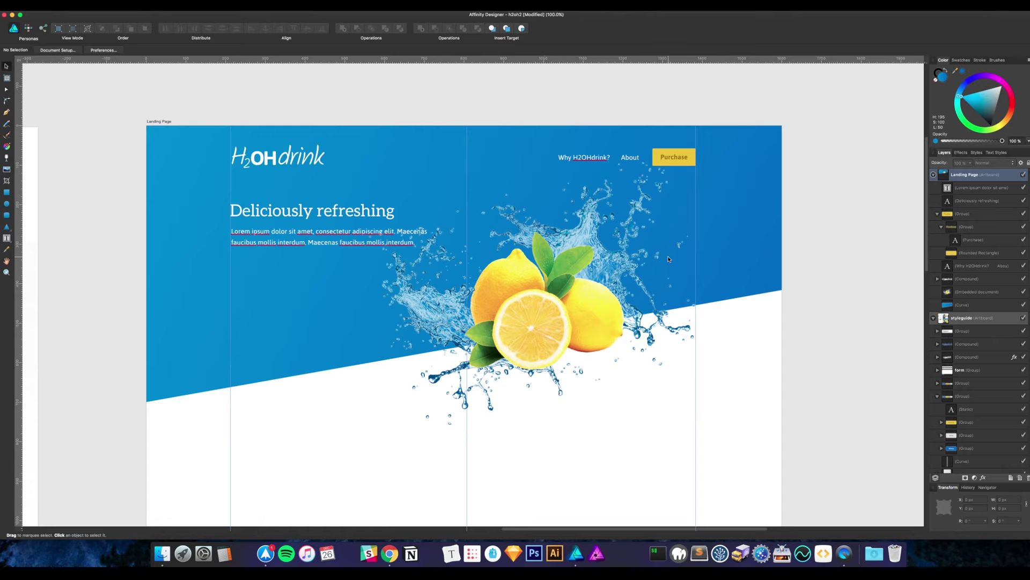
{"action": "scroll", "coordinate": [630, 332], "scroll_direction": "down", "scroll_amount": 3}
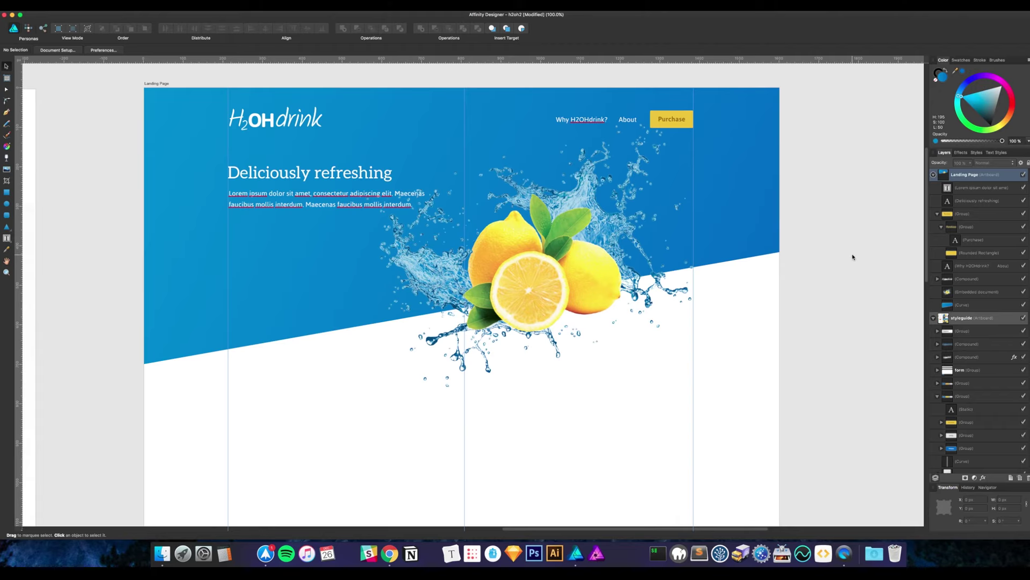
{"action": "scroll", "coordinate": [794, 294], "scroll_direction": "down", "scroll_amount": 3}
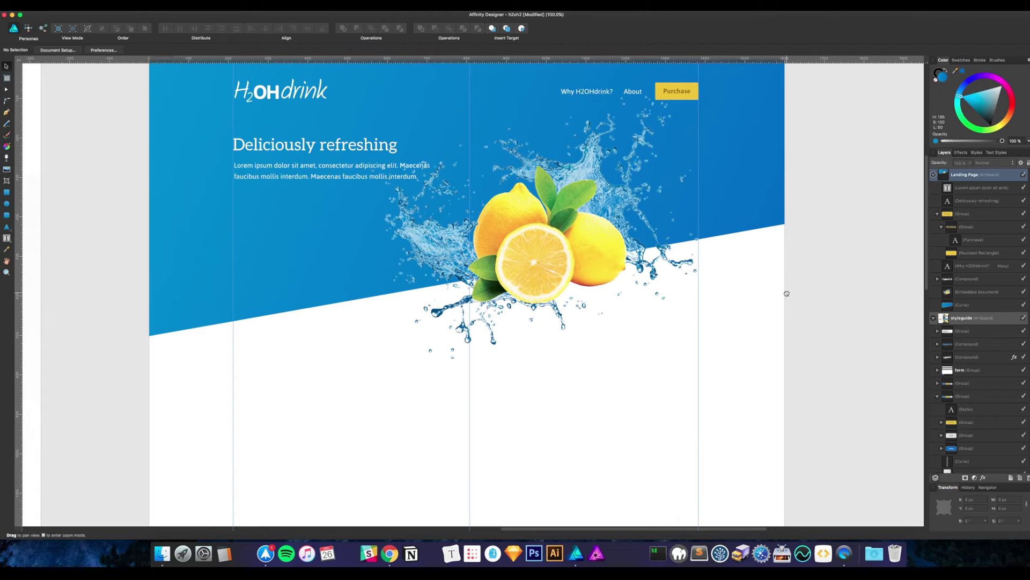
{"action": "left_click", "coordinate": [391, 175]}
{"action": "scroll", "coordinate": [386, 167], "scroll_direction": "up", "scroll_amount": 1}
{"action": "left_click", "coordinate": [380, 155], "text": "shift"}
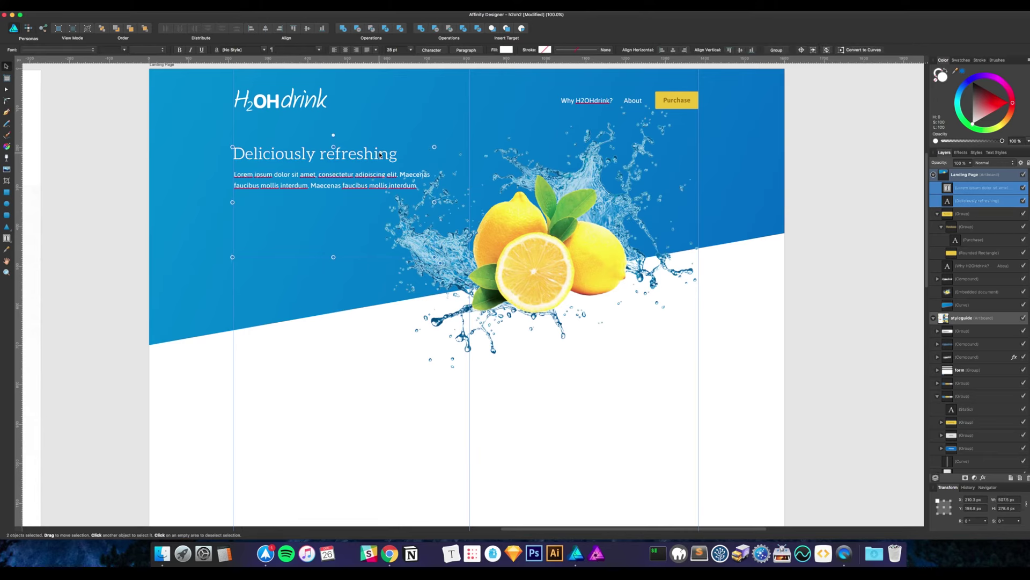
{"action": "left_click", "coordinate": [805, 143]}
{"action": "scroll", "coordinate": [805, 144], "scroll_direction": "up", "scroll_amount": 2}
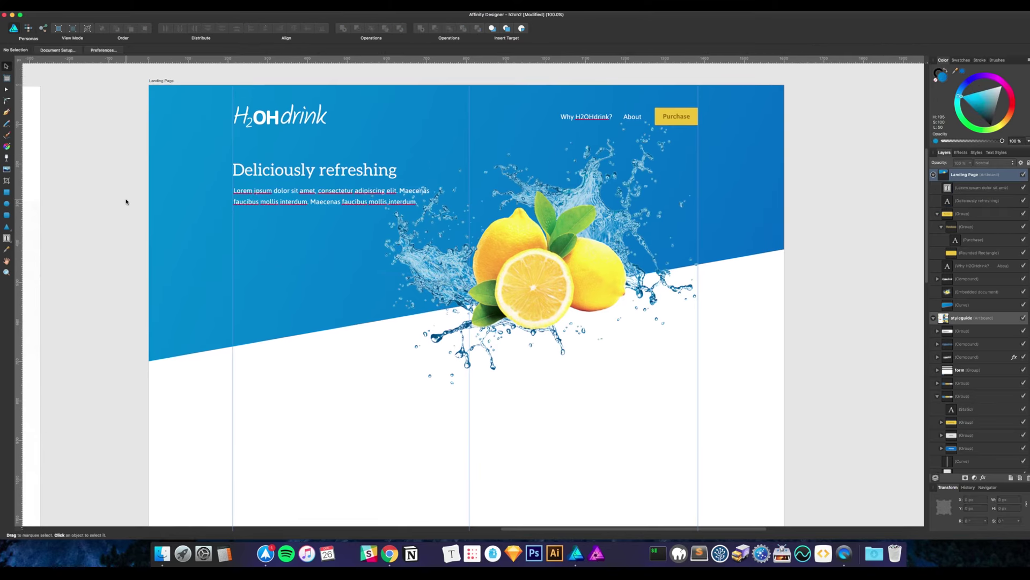
{"action": "left_click", "coordinate": [265, 204]}
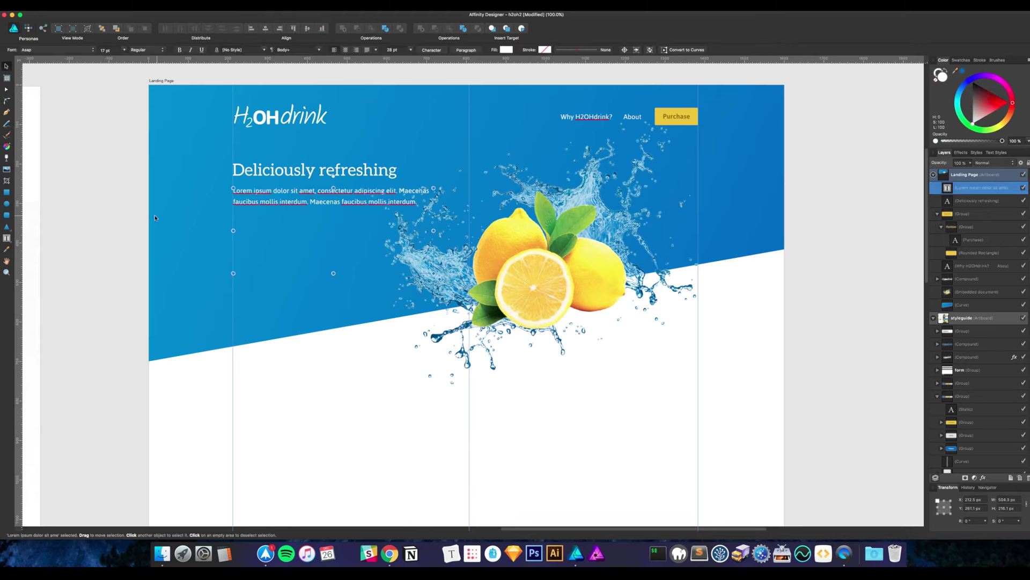
{"action": "left_click", "coordinate": [134, 218]}
Copy the static yellow Secondary button group from the style guide artboard
{"action": "key", "text": "space"}
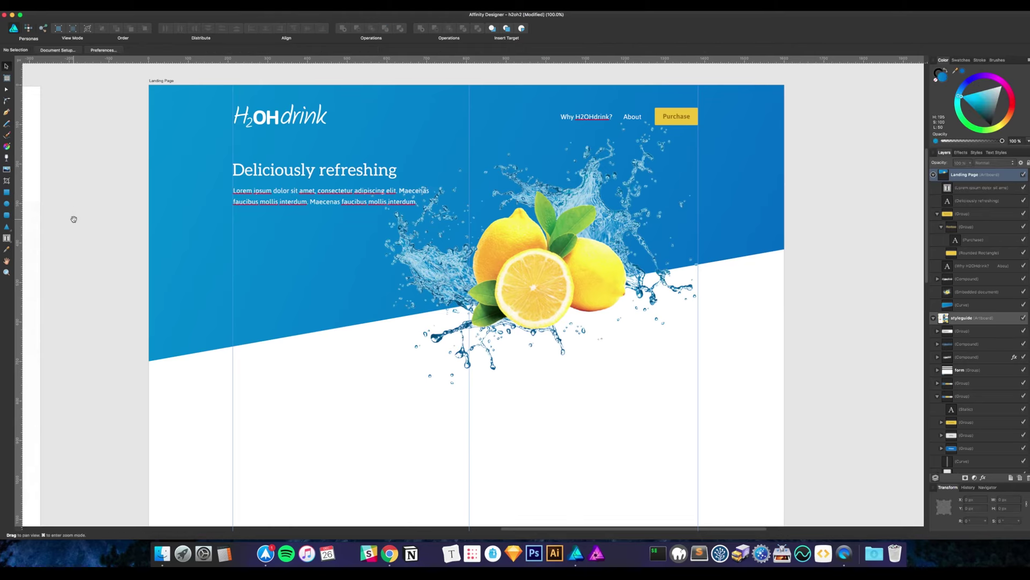
{"action": "left_click_drag", "start_coordinate": [73, 209], "coordinate": [474, 244]}
{"action": "scroll", "coordinate": [358, 254], "scroll_direction": "down", "scroll_amount": 4}
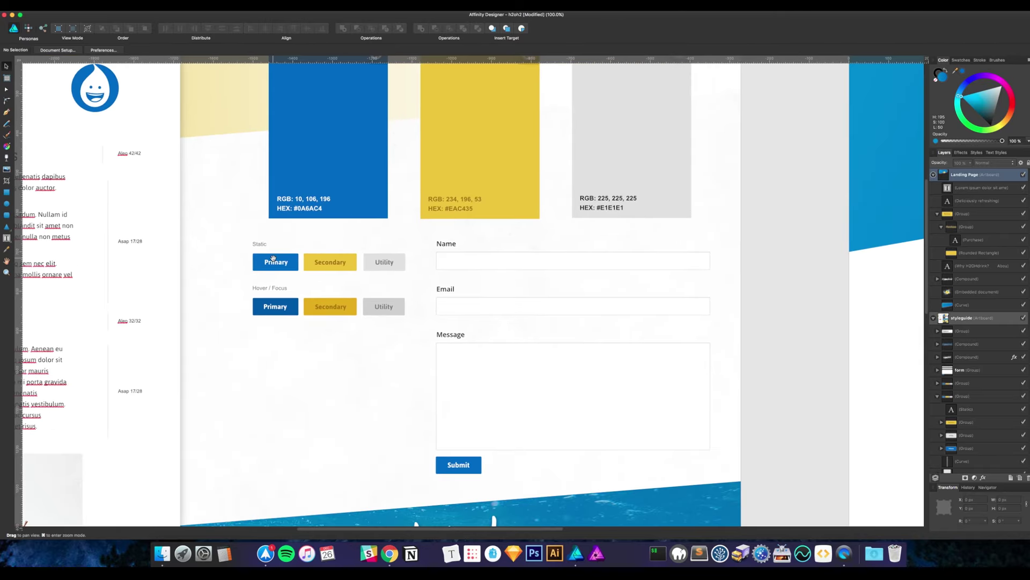
{"action": "scroll", "coordinate": [273, 260], "scroll_direction": "right", "scroll_amount": 5}
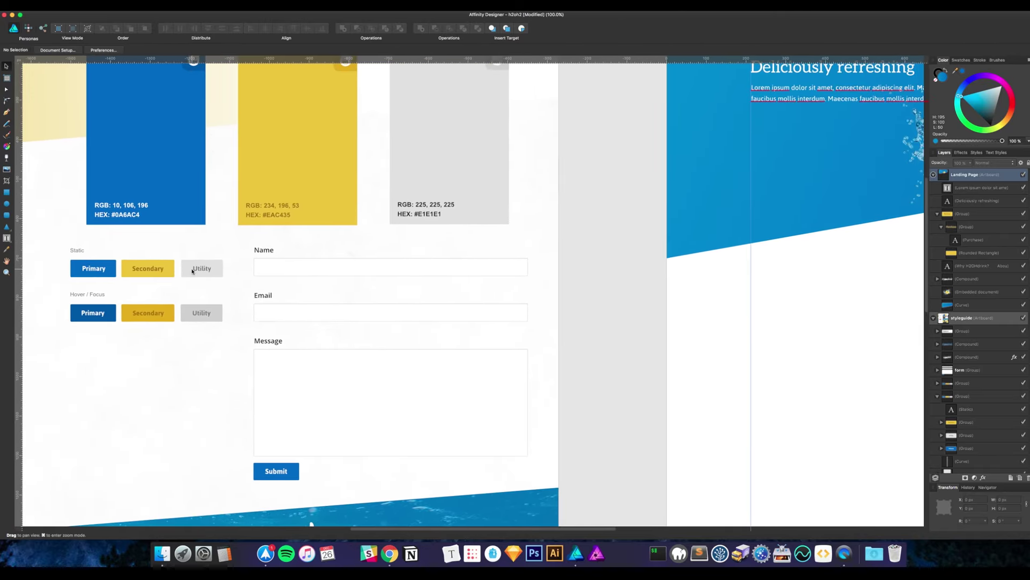
{"action": "left_click", "coordinate": [169, 271]}
{"action": "double_click", "coordinate": [169, 271]}
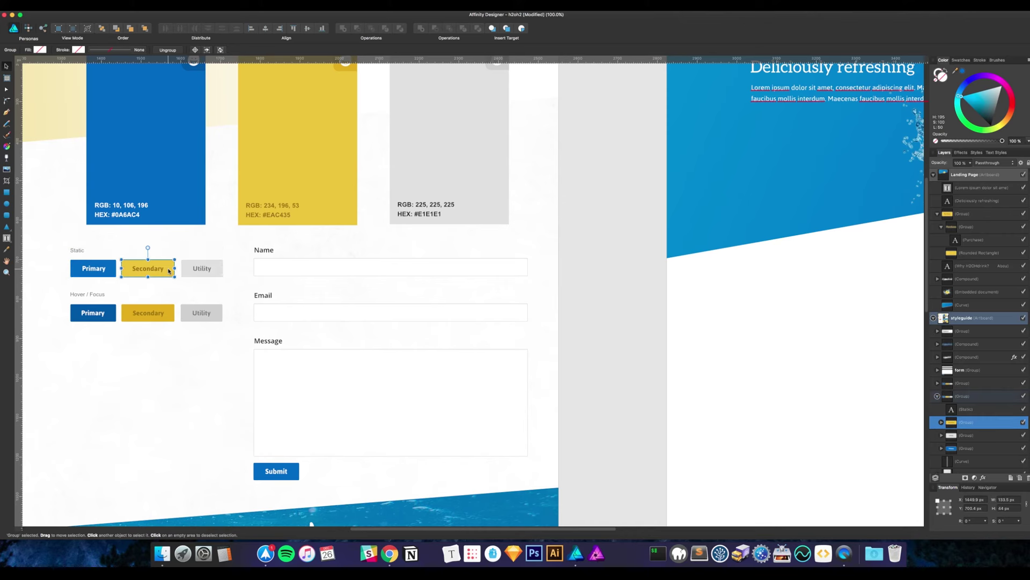
Paste the Secondary button onto the Landing Page artboard and place it just below the paragraph, flush with the left guide
{"action": "scroll", "coordinate": [513, 237], "scroll_direction": "right", "scroll_amount": 7}
{"action": "scroll", "coordinate": [513, 236], "scroll_direction": "up", "scroll_amount": 2}
{"action": "scroll", "coordinate": [319, 237], "scroll_direction": "right", "scroll_amount": 2}
{"action": "scroll", "coordinate": [318, 238], "scroll_direction": "up", "scroll_amount": 2}
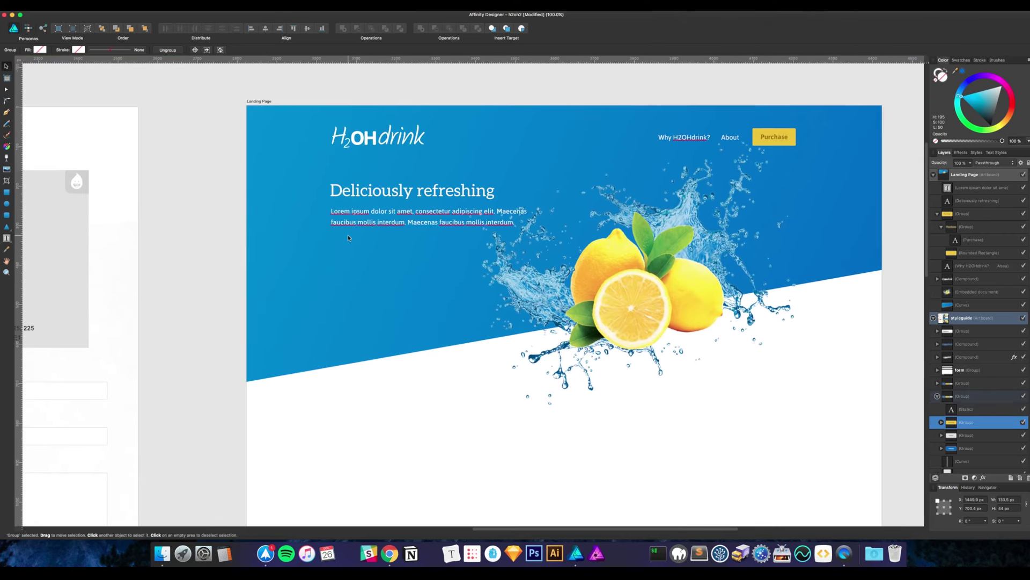
{"action": "left_click", "coordinate": [356, 227]}
{"action": "key", "text": "super+v"}
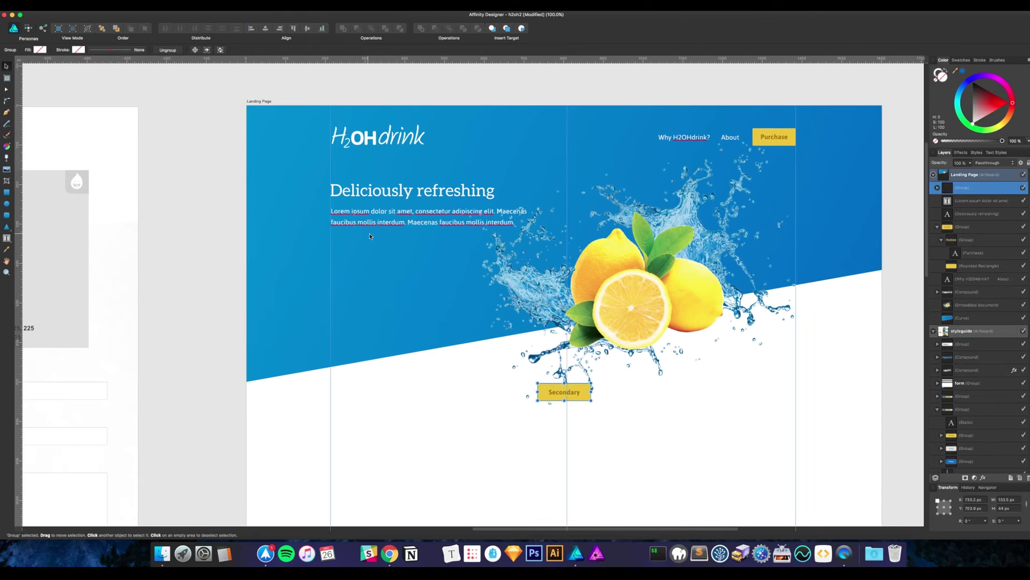
{"action": "left_click_drag", "start_coordinate": [559, 396], "coordinate": [356, 246]}
{"action": "key", "text": "super+d"}
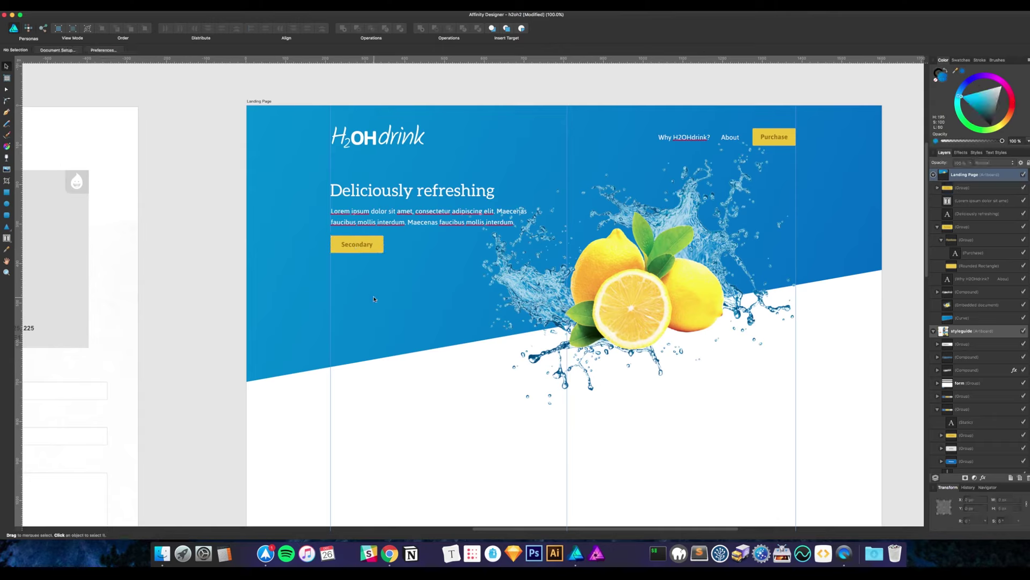
Widen the rounded rectangle of the yellow Secondary button below the paragraph to about 190 px
{"action": "left_click", "coordinate": [361, 245]}
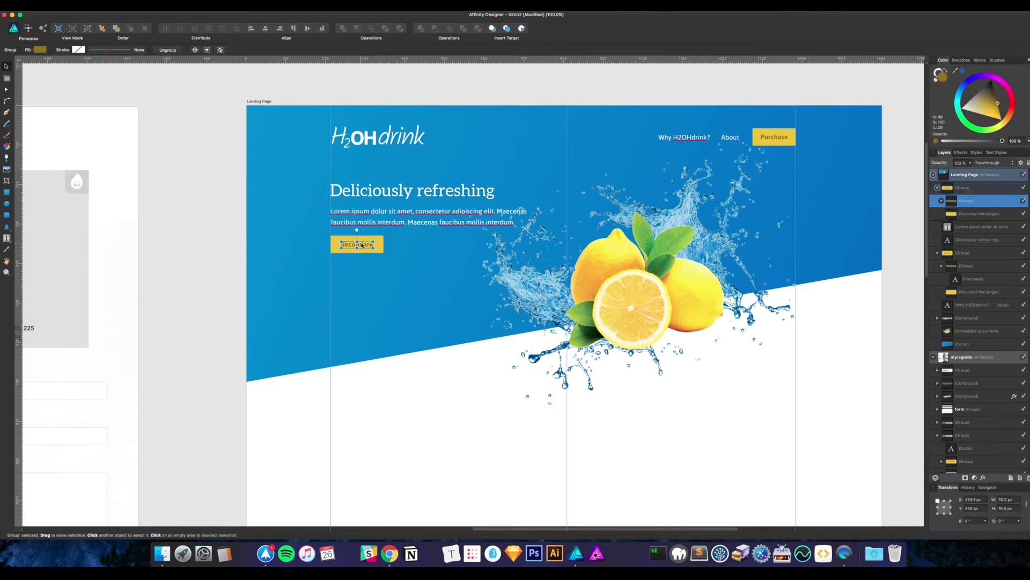
{"action": "left_click", "coordinate": [376, 245]}
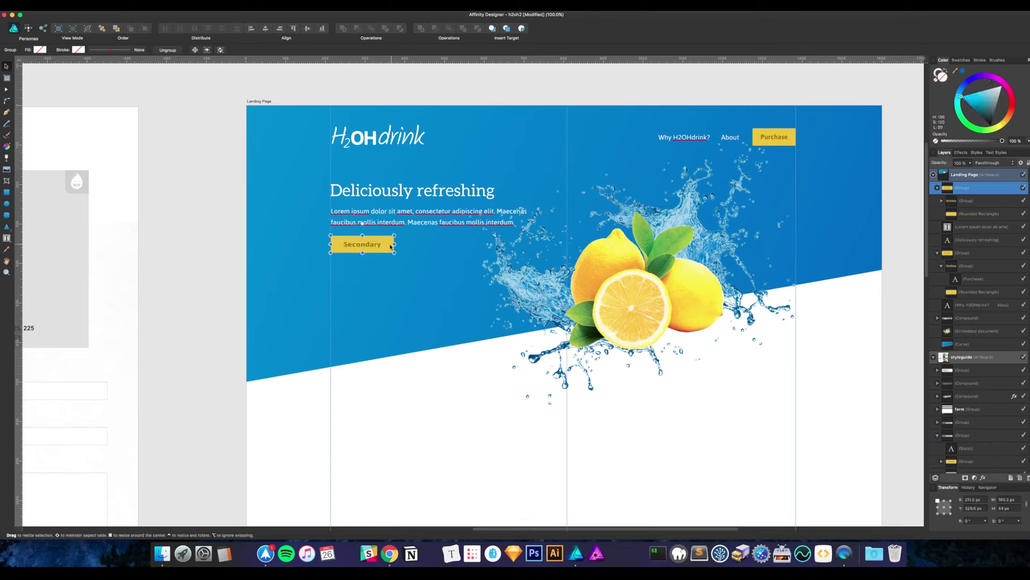
{"action": "double_click", "coordinate": [381, 245]}
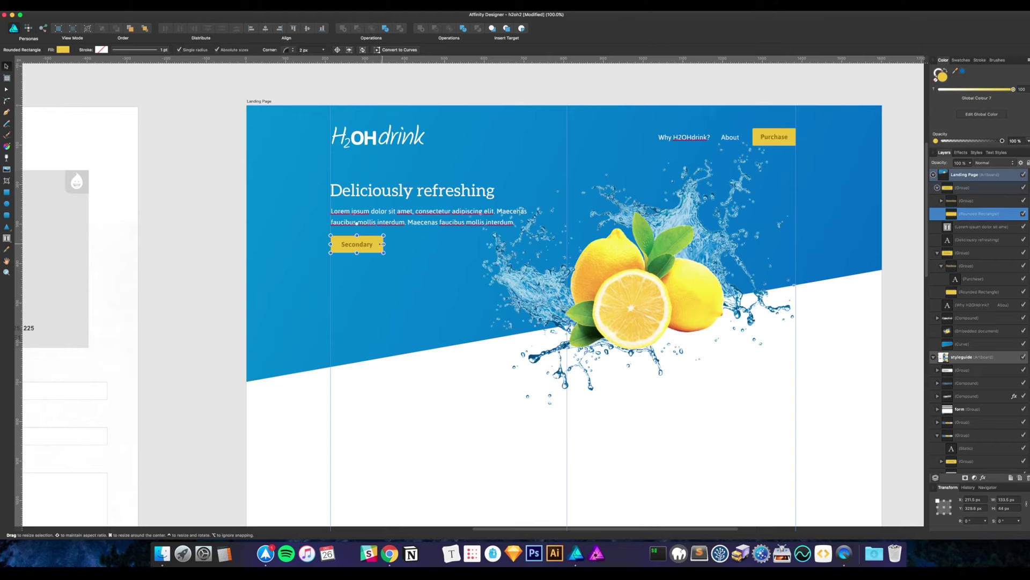
{"action": "left_click_drag", "start_coordinate": [386, 243], "coordinate": [409, 243]}
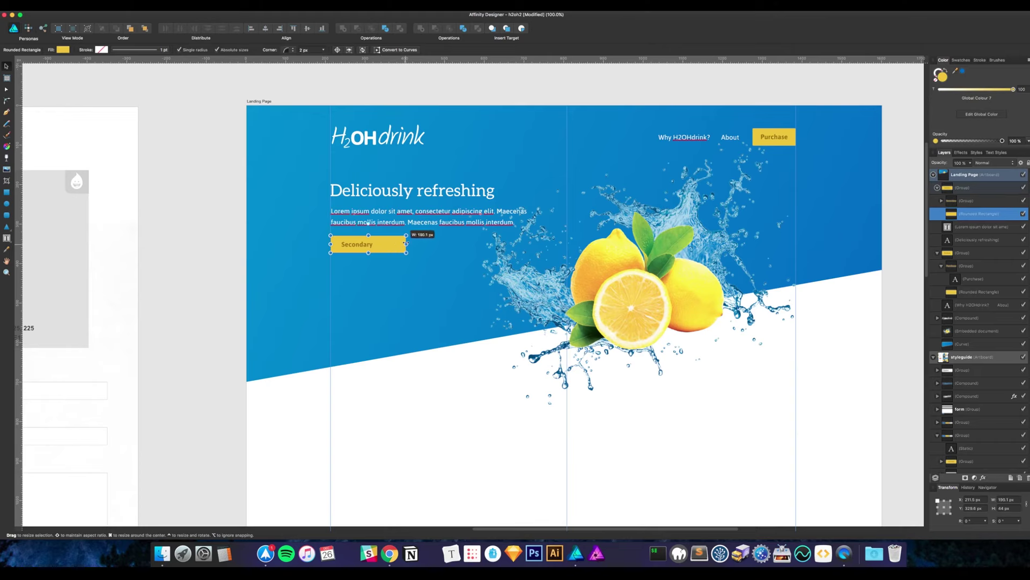
Change the yellow Secondary button's label to "Why H2OHdrink?"
{"action": "left_click", "coordinate": [364, 246]}
{"action": "left_click", "coordinate": [364, 246]}
{"action": "double_click", "coordinate": [364, 246]}
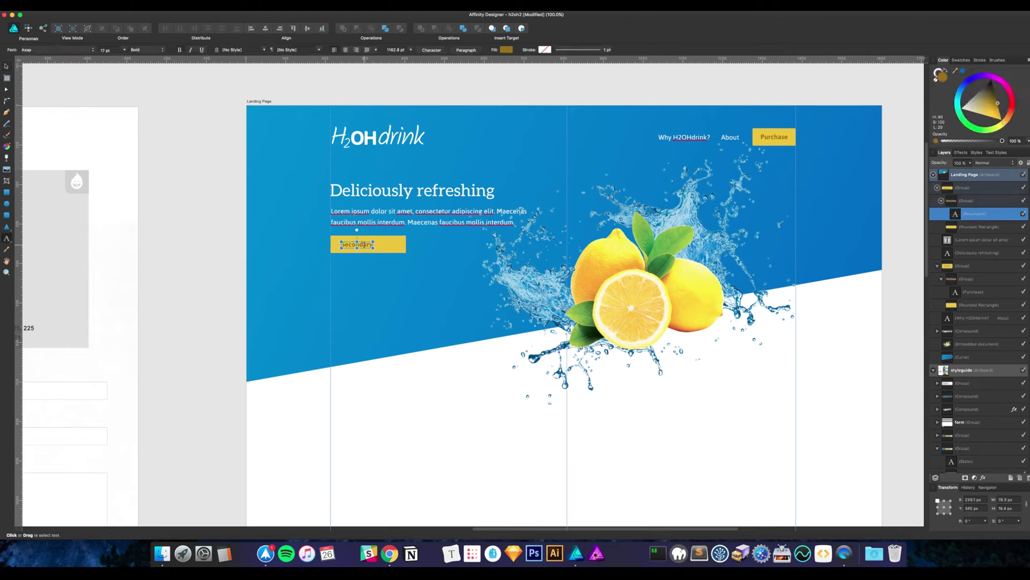
{"action": "double_click", "coordinate": [364, 246]}
{"action": "type", "text": "Why H"}
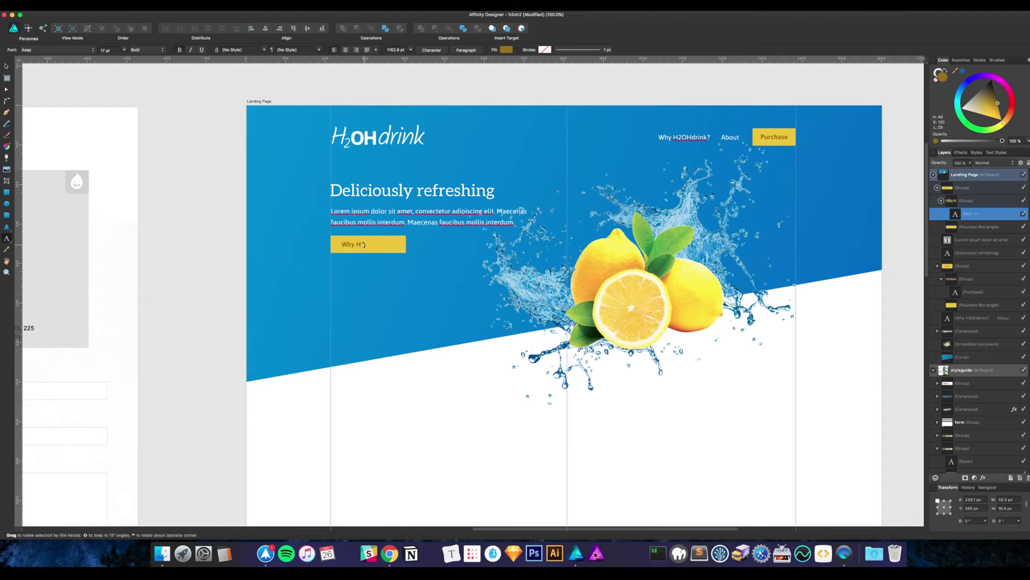
{"action": "type", "text": "2O"}
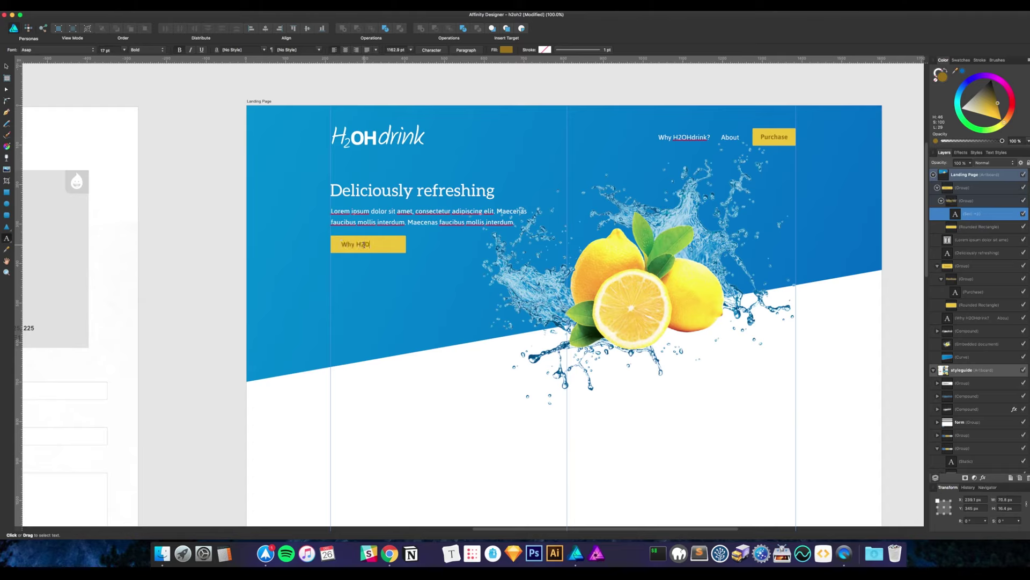
{"action": "type", "text": "Hdrink?"}
{"action": "key", "text": "Escape"}
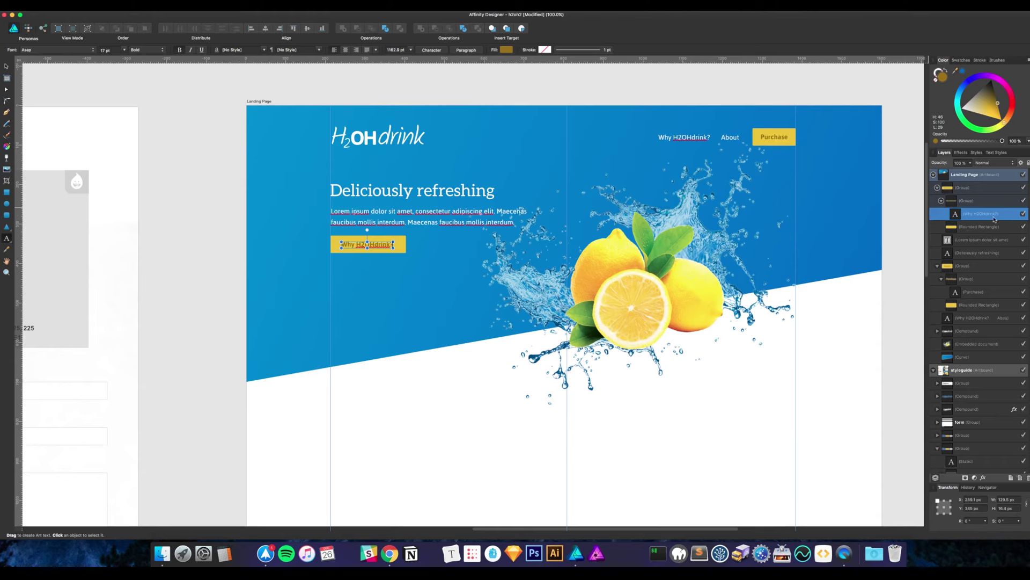
{"action": "left_click", "coordinate": [455, 397]}
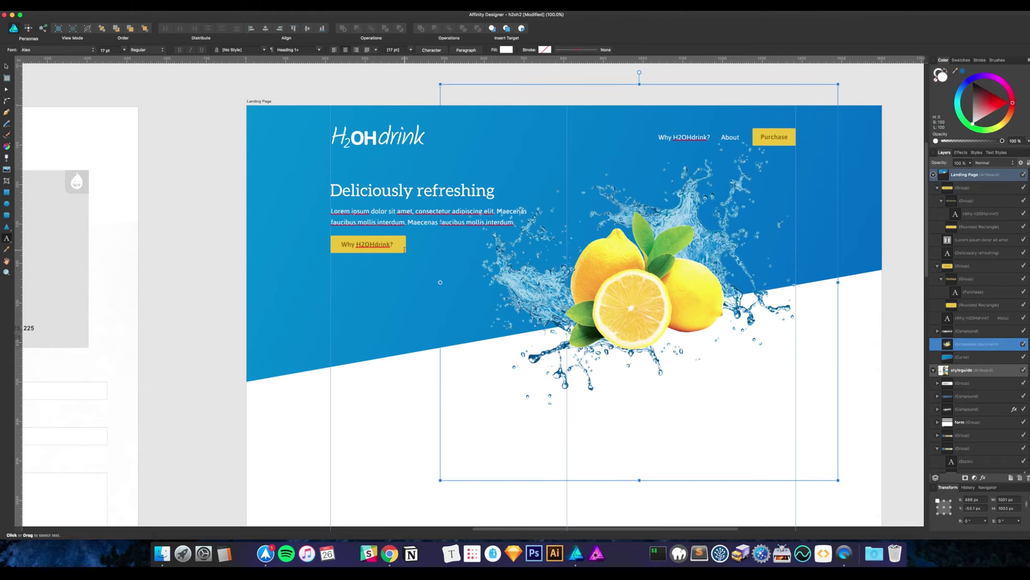
{"action": "key", "text": "v"}
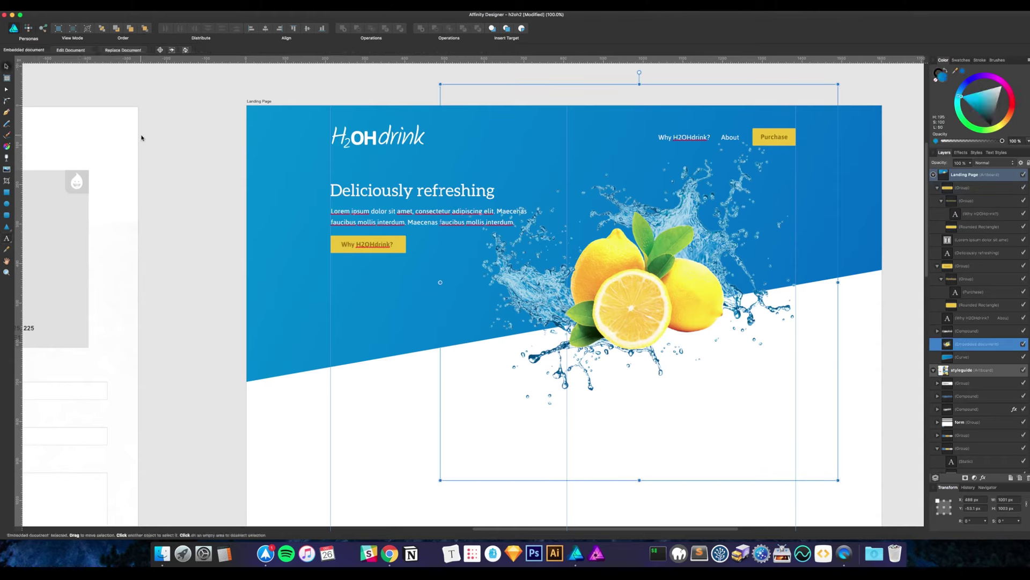
{"action": "left_click", "coordinate": [142, 138]}
Narrow the "Why H2OHdrink?" button's rectangle to about 175 px and nudge its label slightly left to centre it
{"action": "scroll", "coordinate": [154, 138], "scroll_direction": "right", "scroll_amount": 5}
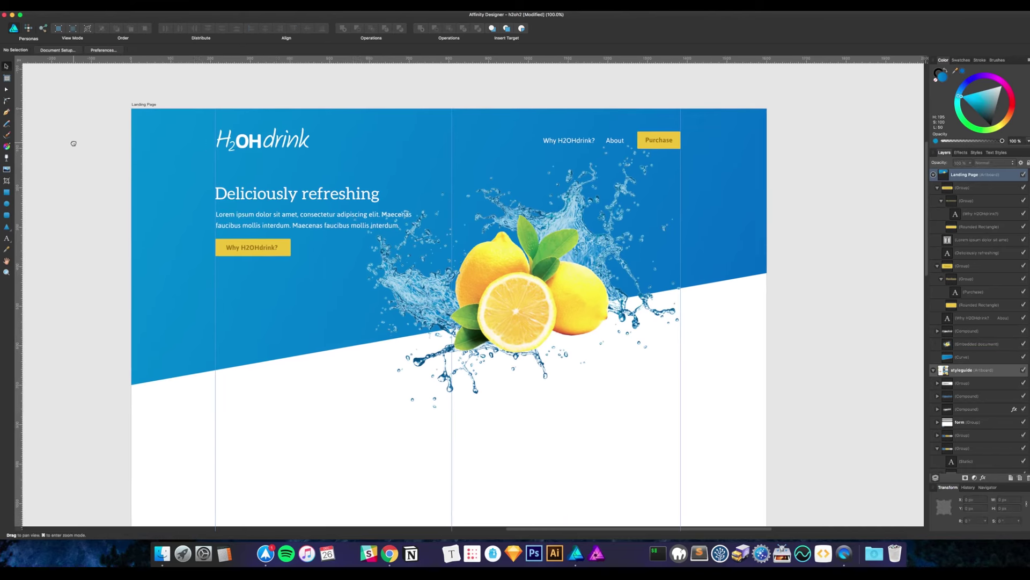
{"action": "left_click", "coordinate": [282, 250]}
{"action": "left_click_drag", "start_coordinate": [291, 246], "coordinate": [284, 247]}
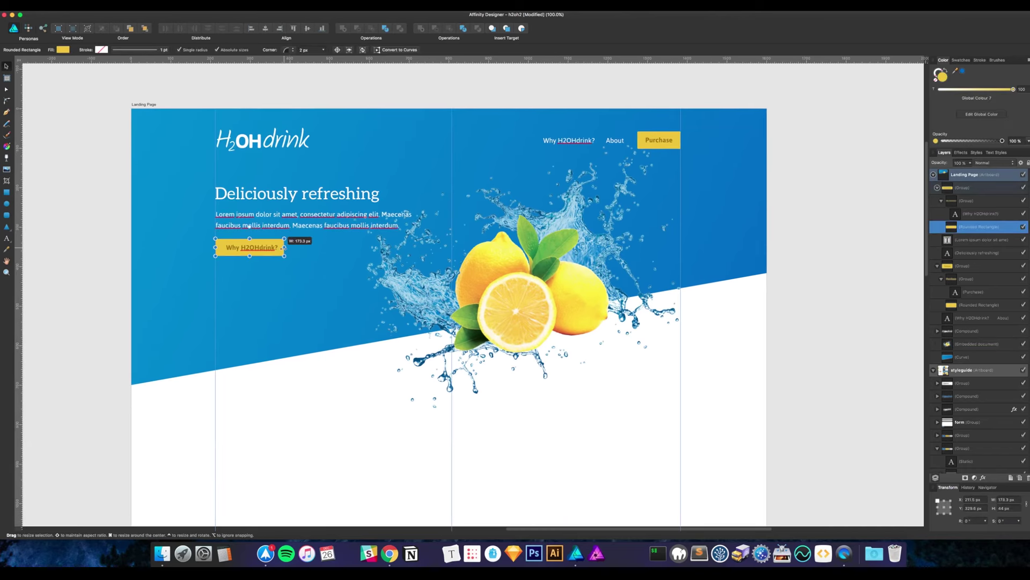
{"action": "left_click", "coordinate": [268, 248]}
{"action": "key", "text": "Left"}
{"action": "key", "text": "Left"}
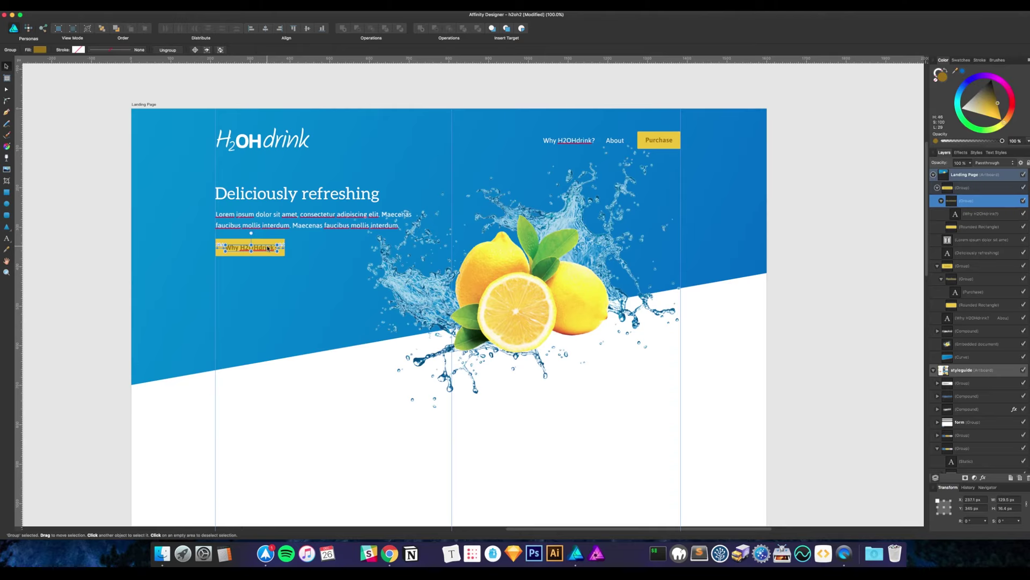
{"action": "key", "text": "Escape"}
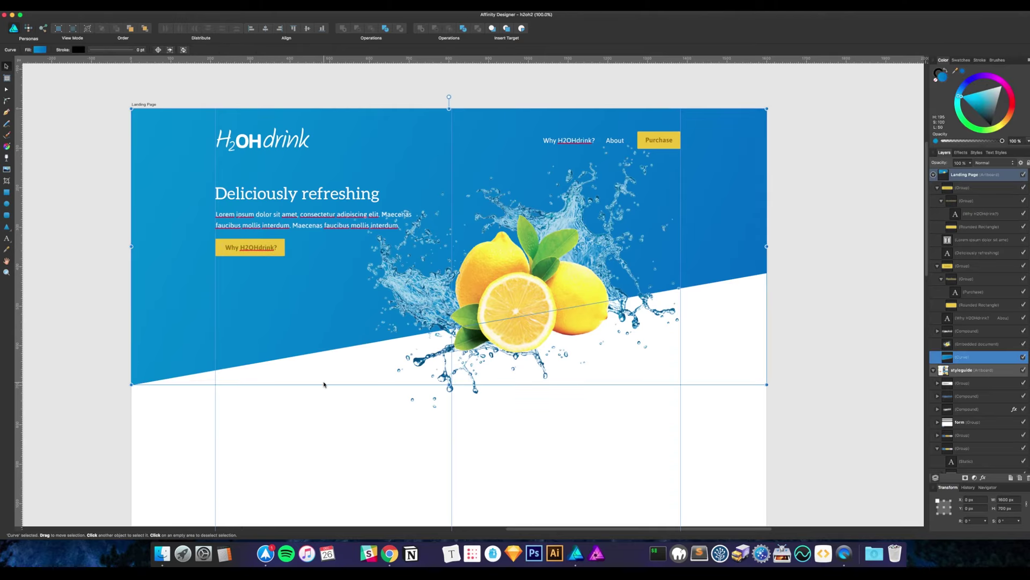
{"action": "key", "text": "space"}
{"action": "left_click_drag", "start_coordinate": [308, 422], "coordinate": [328, 426]}
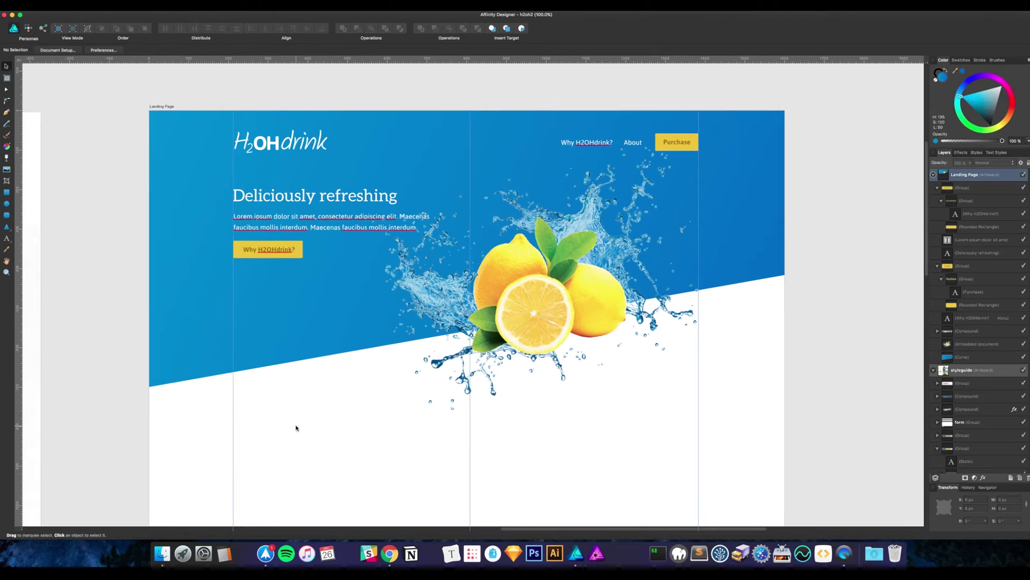
{"action": "left_click", "coordinate": [287, 248]}
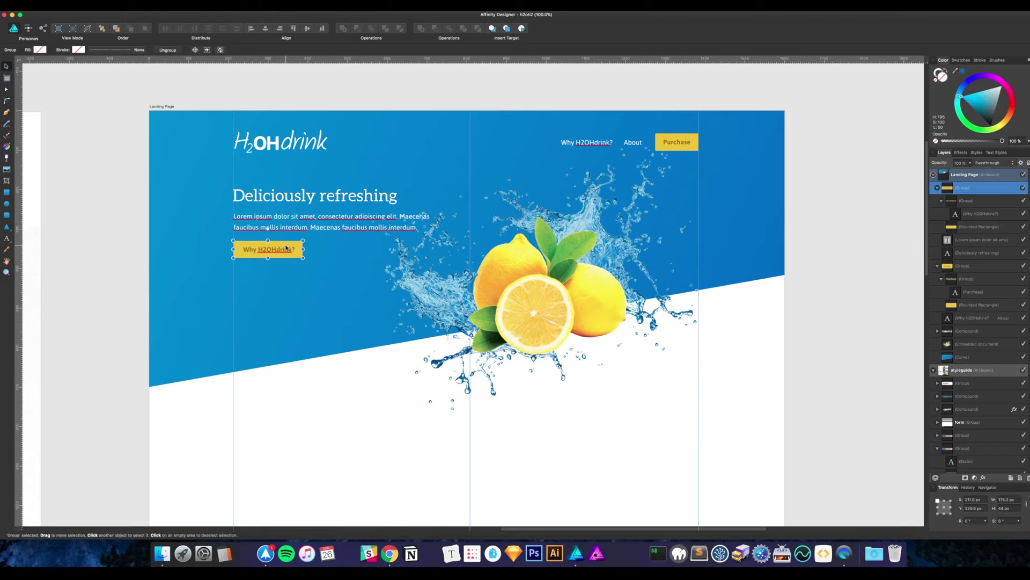
{"action": "key", "text": "Escape"}
{"action": "key", "text": "space"}
{"action": "left_click_drag", "start_coordinate": [308, 400], "coordinate": [323, 401]}
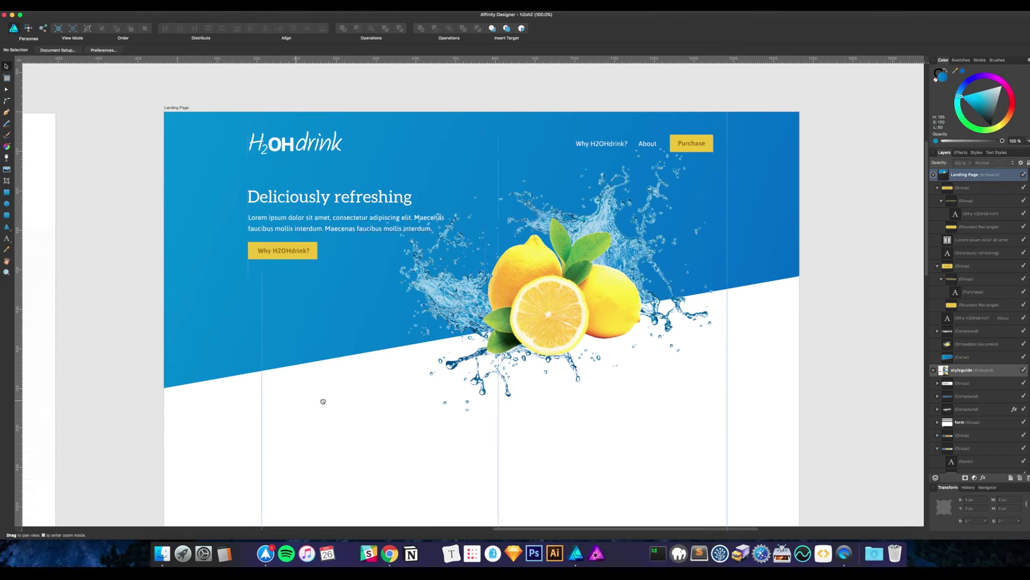
Copy the static grey Utility button from the style guide and place it just right of the "Why H2OHdrink?" button on the Landing Page
{"action": "scroll", "coordinate": [323, 401], "scroll_direction": "left", "scroll_amount": 15}
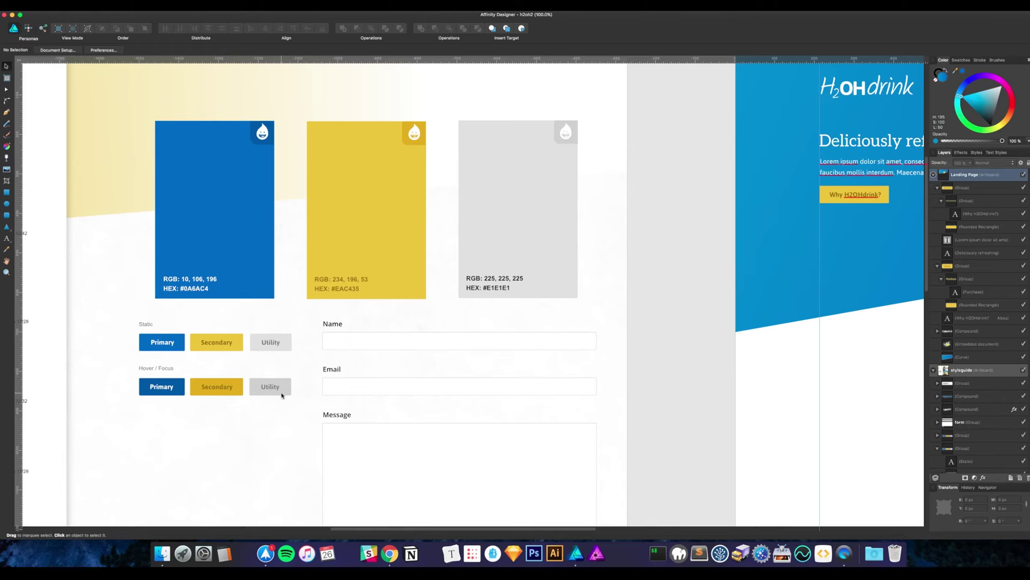
{"action": "left_click", "coordinate": [278, 347]}
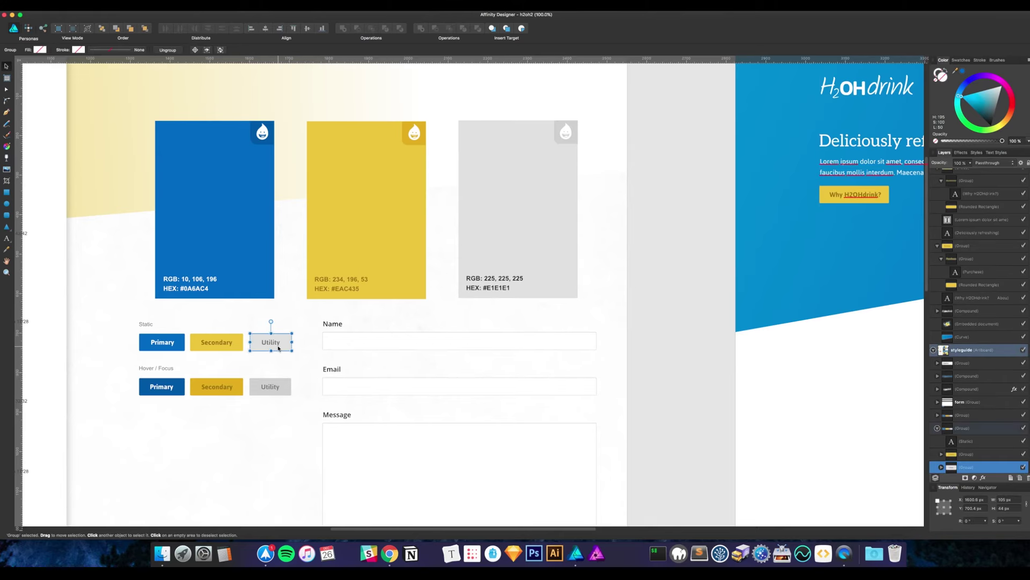
{"action": "scroll", "coordinate": [647, 310], "scroll_direction": "right", "scroll_amount": 10}
{"action": "scroll", "coordinate": [646, 310], "scroll_direction": "up", "scroll_amount": 3}
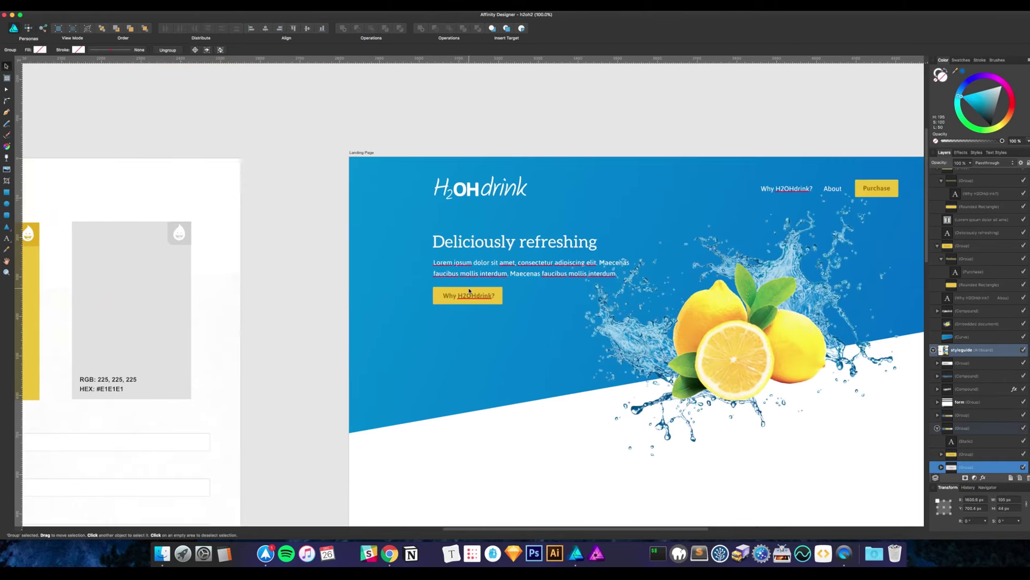
{"action": "key", "text": "super+v"}
{"action": "left_click_drag", "start_coordinate": [659, 445], "coordinate": [520, 298]}
{"action": "left_click", "coordinate": [558, 322]}
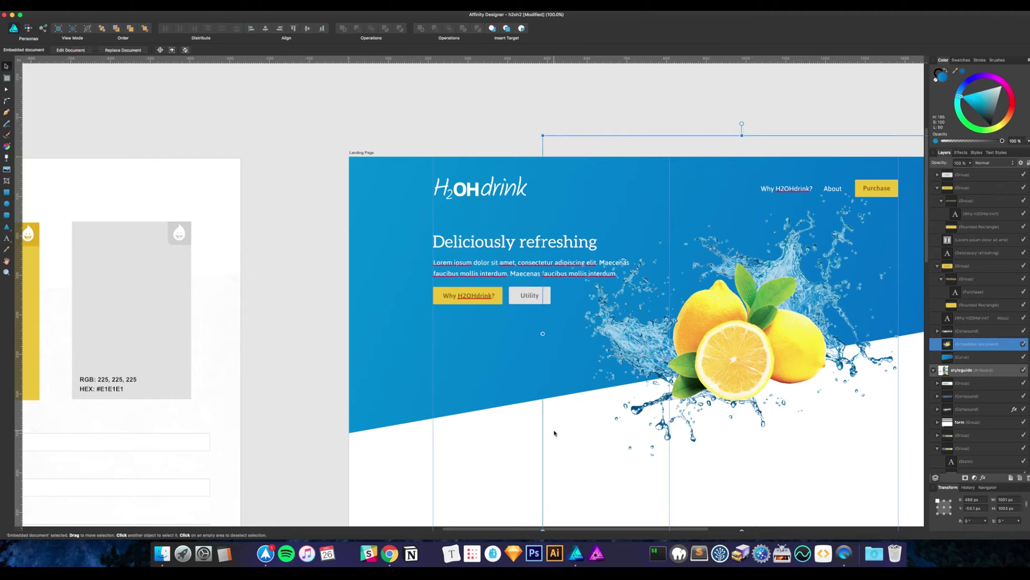
Widen the rounded rectangle of the grey Utility button in the hero section and change its label to "Purchase"
{"action": "scroll", "coordinate": [411, 343], "scroll_direction": "right", "scroll_amount": 5}
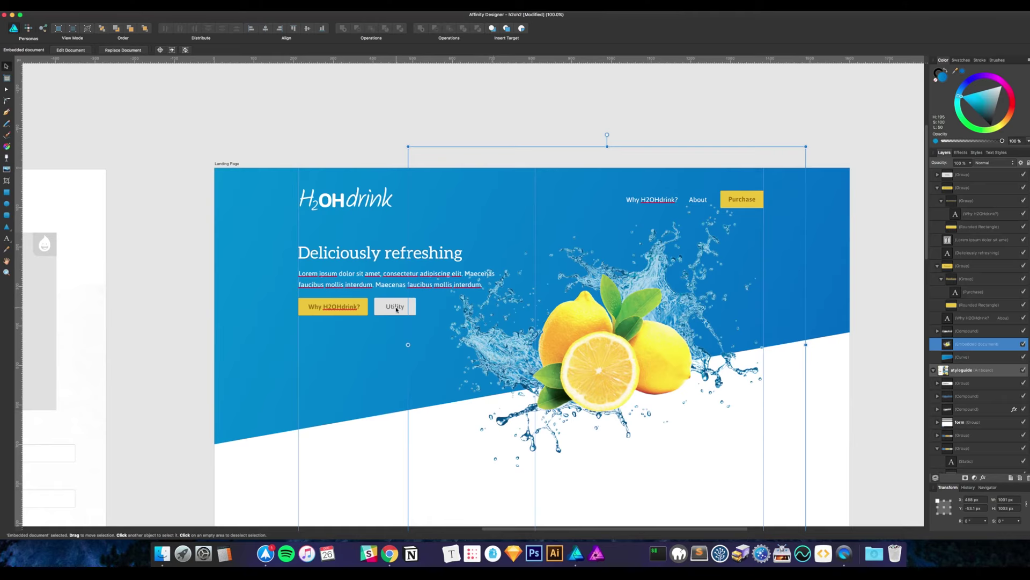
{"action": "left_click", "coordinate": [396, 309]}
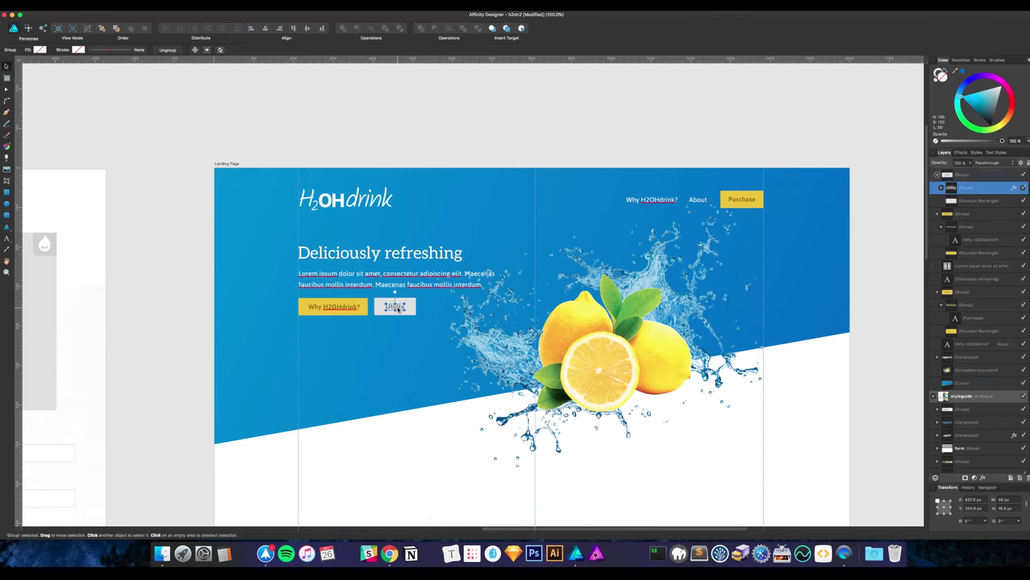
{"action": "double_click", "coordinate": [414, 309]}
{"action": "left_click_drag", "start_coordinate": [416, 307], "coordinate": [431, 307]}
{"action": "left_click", "coordinate": [398, 306]}
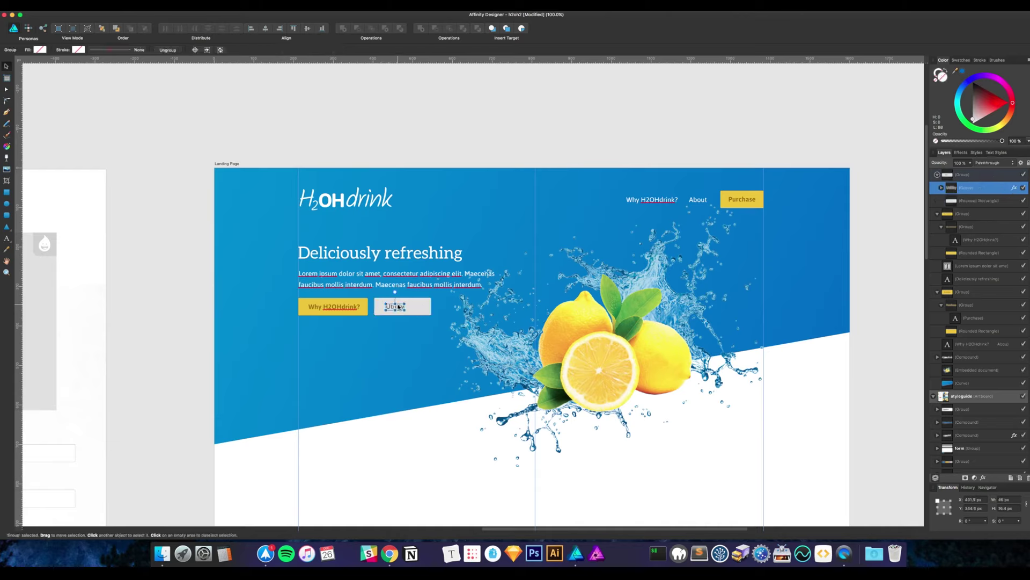
{"action": "double_click", "coordinate": [400, 308]}
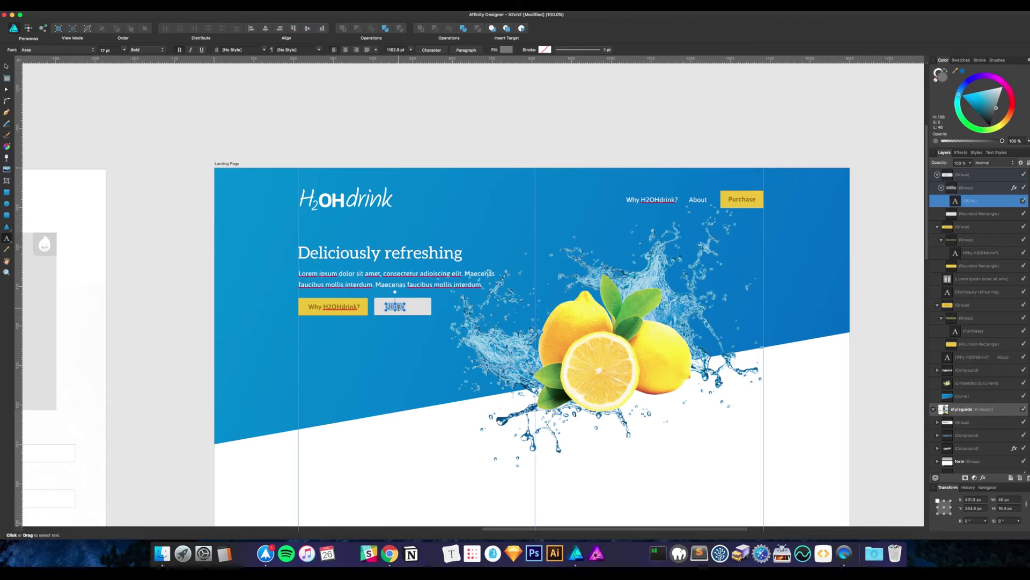
{"action": "type", "text": "Purchase"}
{"action": "key", "text": "Escape"}
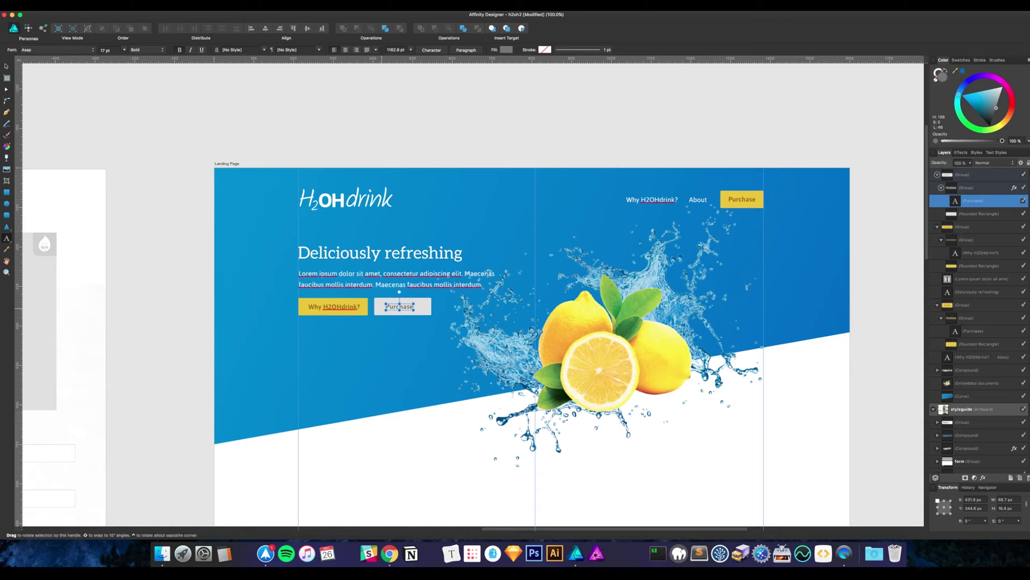
{"action": "key", "text": "v"}
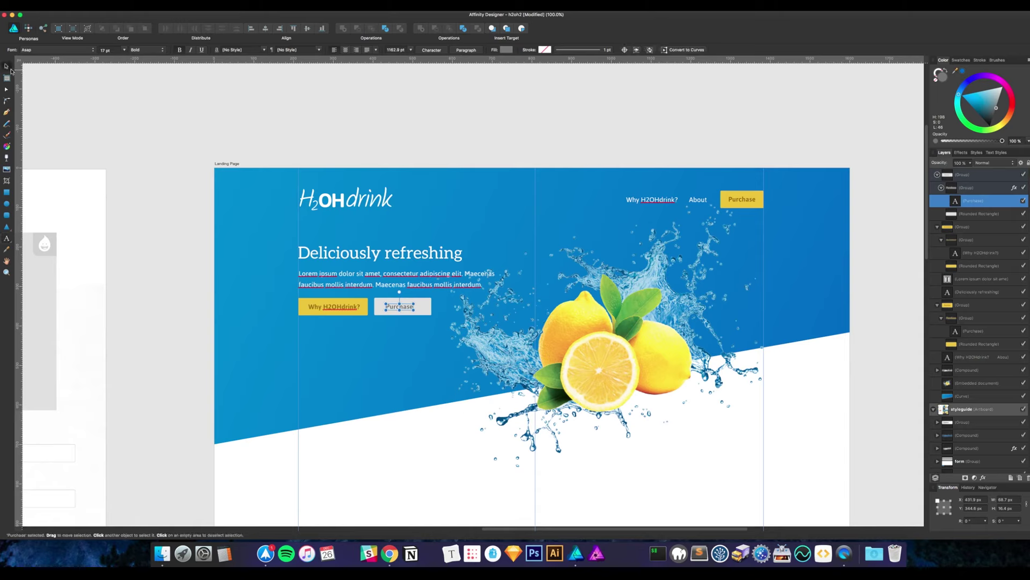
{"action": "left_click", "coordinate": [436, 432]}
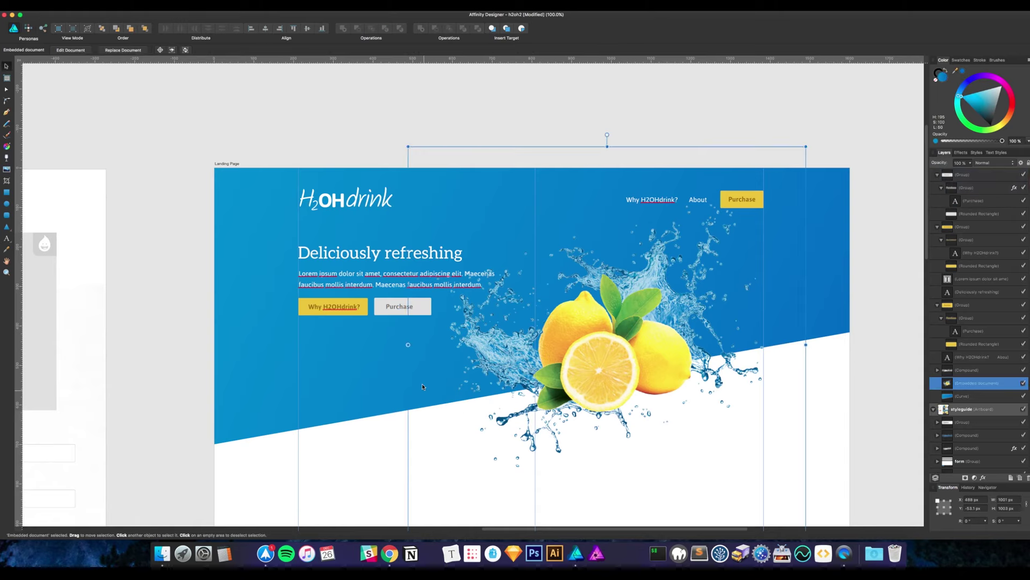
Fit the grey Purchase button around its centred label at about 118 px wide and shift it slightly right, away from the yellow button
{"action": "double_click", "coordinate": [428, 307]}
{"action": "left_click_drag", "start_coordinate": [428, 307], "coordinate": [418, 307]}
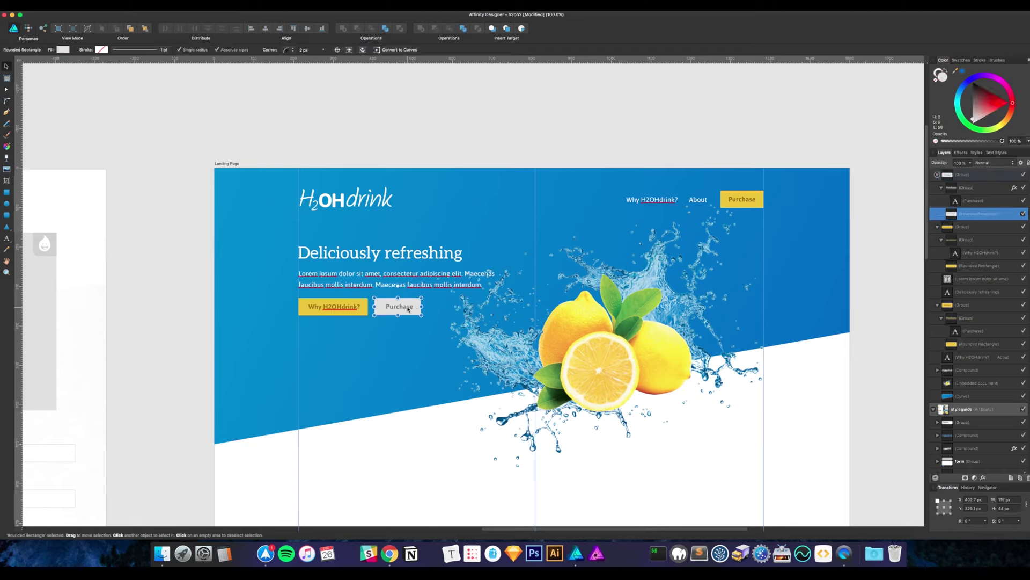
{"action": "left_click", "coordinate": [408, 309]}
{"action": "key", "text": "Left"}
{"action": "key", "text": "Left"}
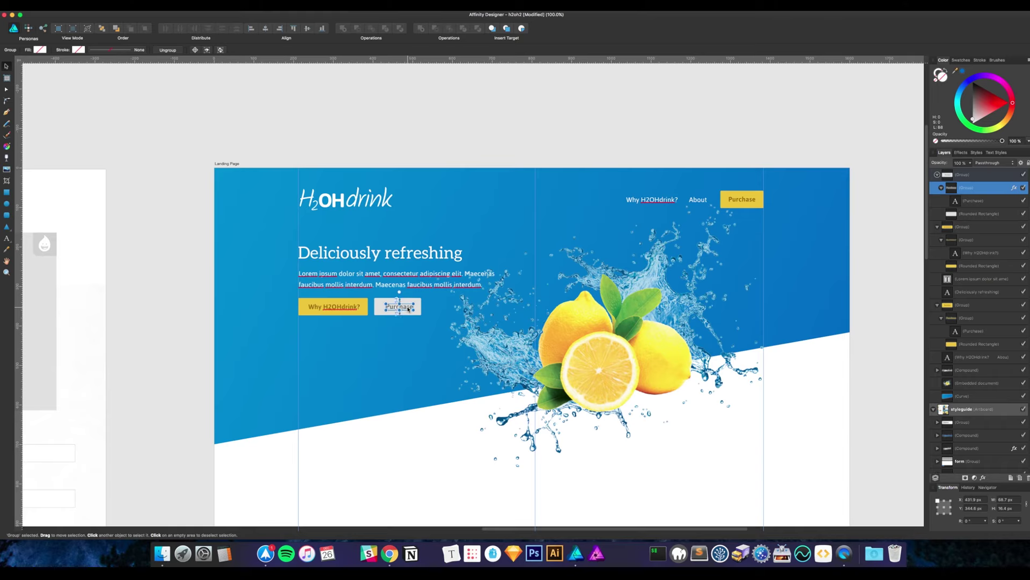
{"action": "left_click", "coordinate": [448, 436]}
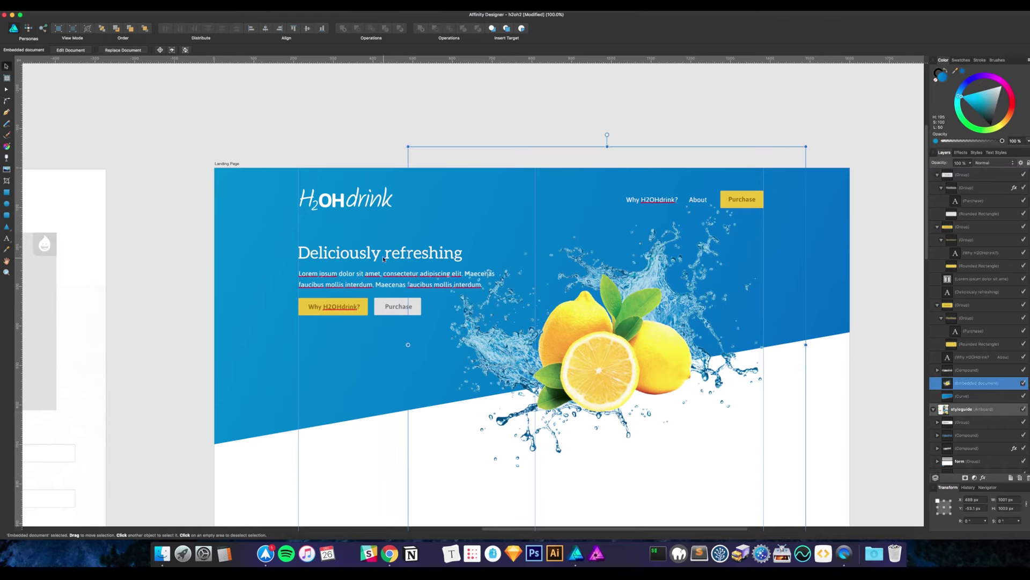
{"action": "left_click_drag", "start_coordinate": [395, 304], "coordinate": [397, 304]}
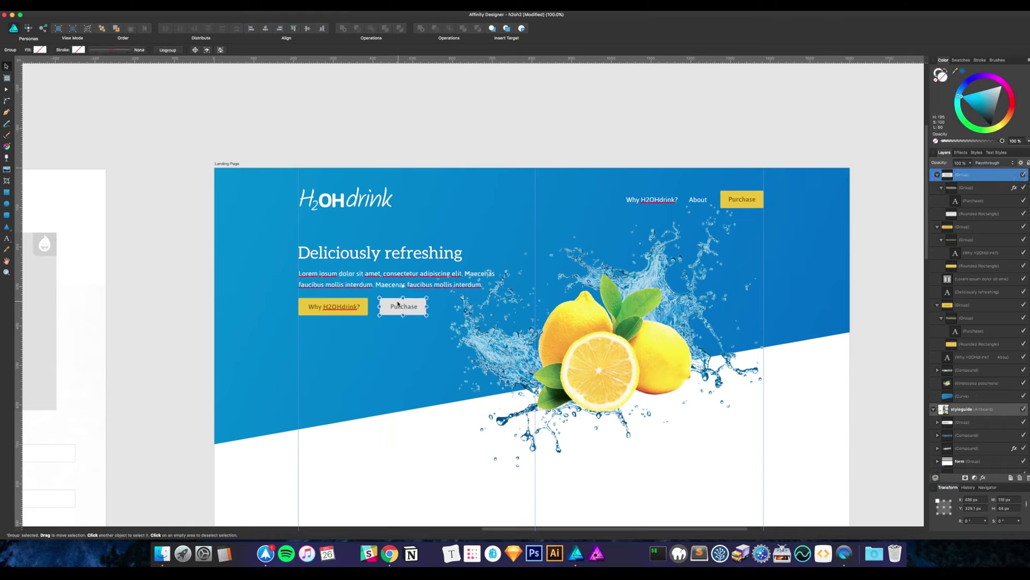
Change the label of the yellow button below the paragraph to "Watch video"
{"action": "left_click", "coordinate": [344, 310]}
{"action": "double_click", "coordinate": [338, 307]}
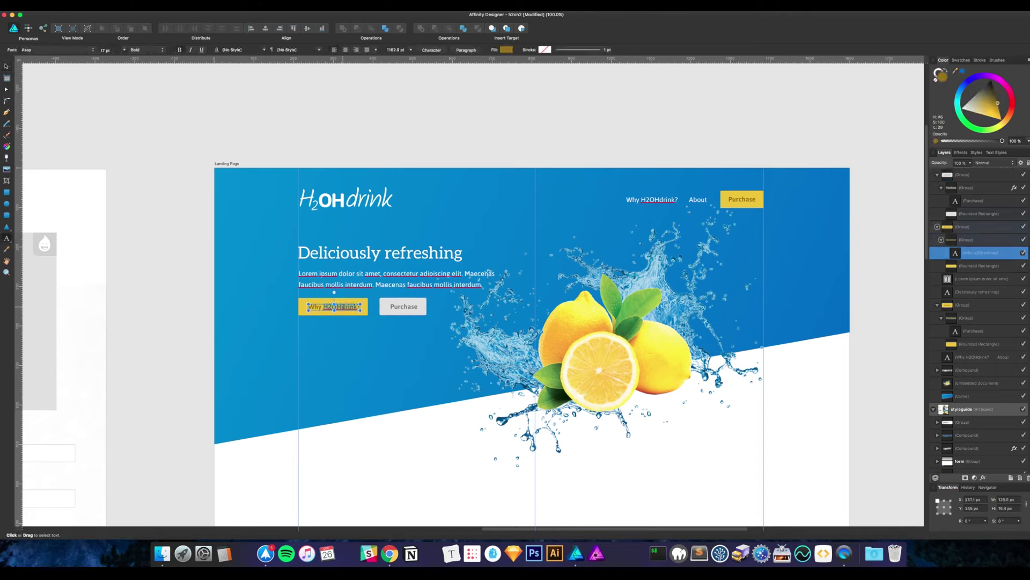
{"action": "triple_click", "coordinate": [334, 306]}
{"action": "type", "text": "Watch"}
{"action": "type", "text": " the v"}
{"action": "type", "text": " video"}
{"action": "left_click", "coordinate": [424, 432], "text": "super"}
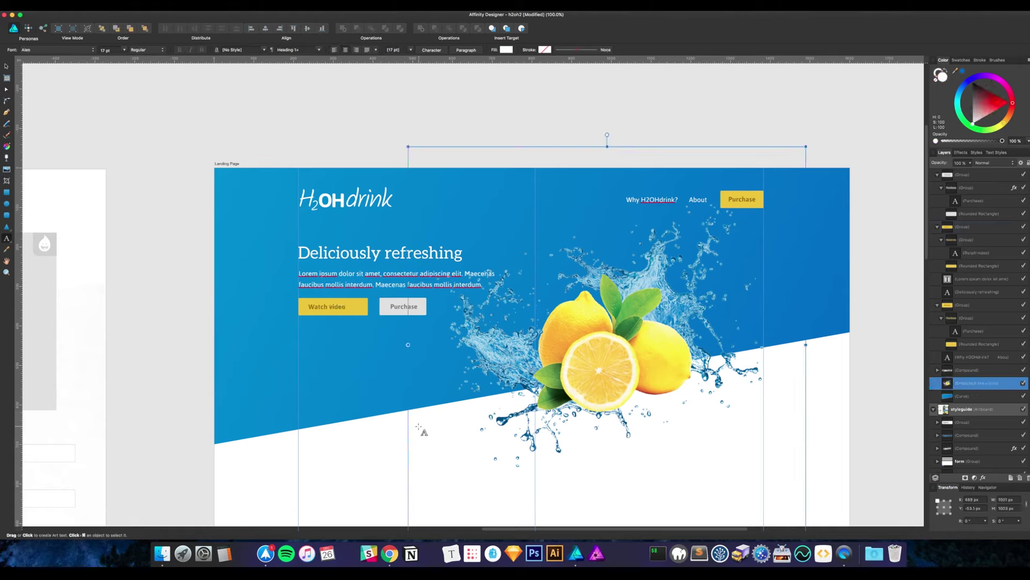
{"action": "left_click", "coordinate": [7, 65]}
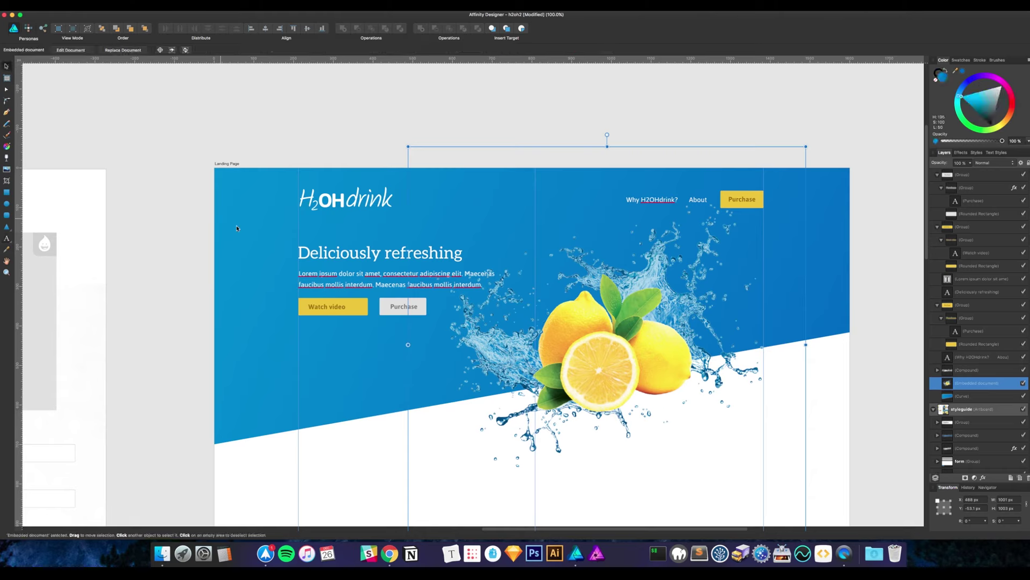
Shift the "Watch video" label right of centre in its yellow button and narrow the button's rounded rectangle to about 152 px
{"action": "left_click", "coordinate": [341, 307]}
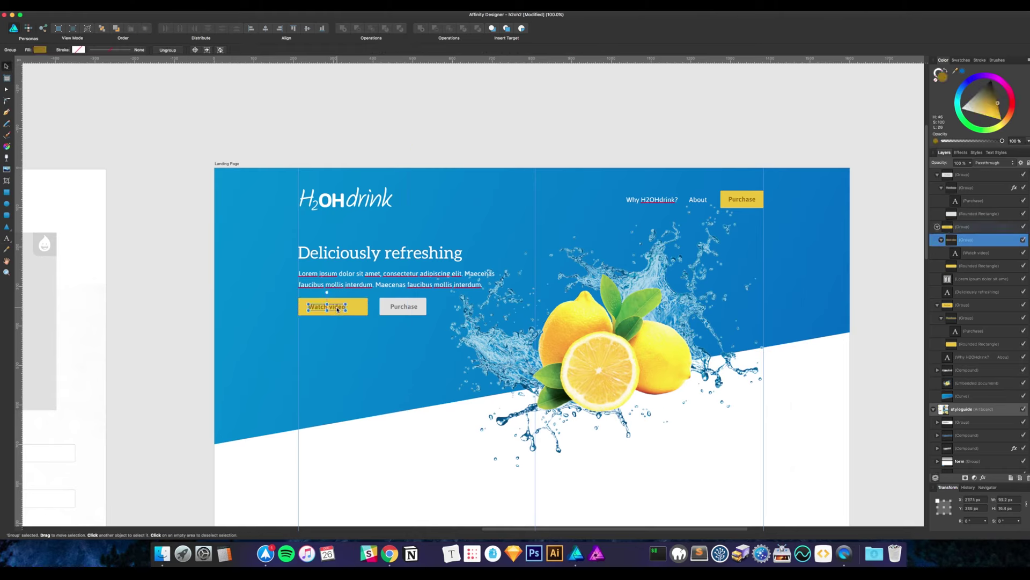
{"action": "left_click_drag", "start_coordinate": [344, 310], "coordinate": [352, 310]}
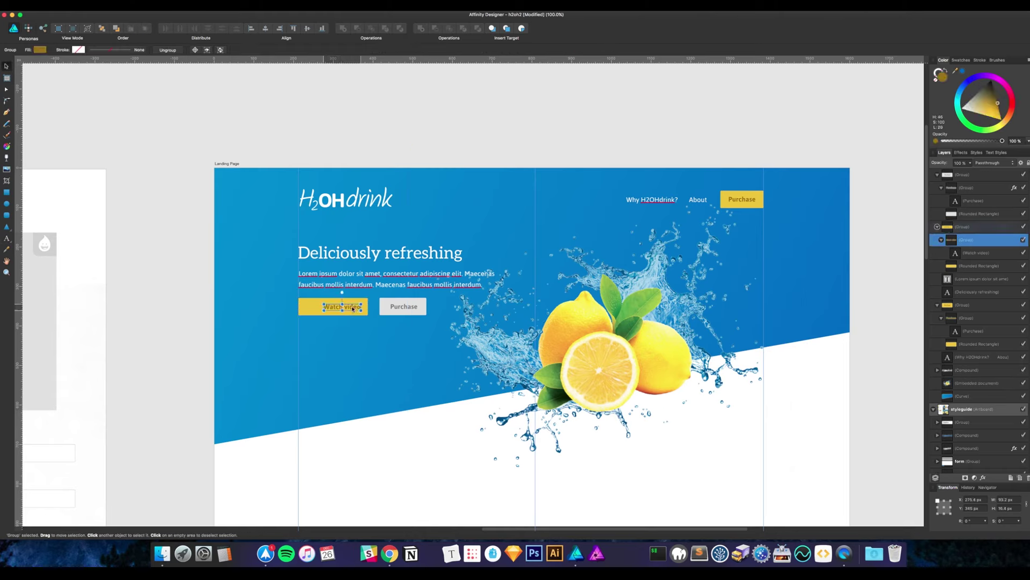
{"action": "left_click", "coordinate": [352, 311]}
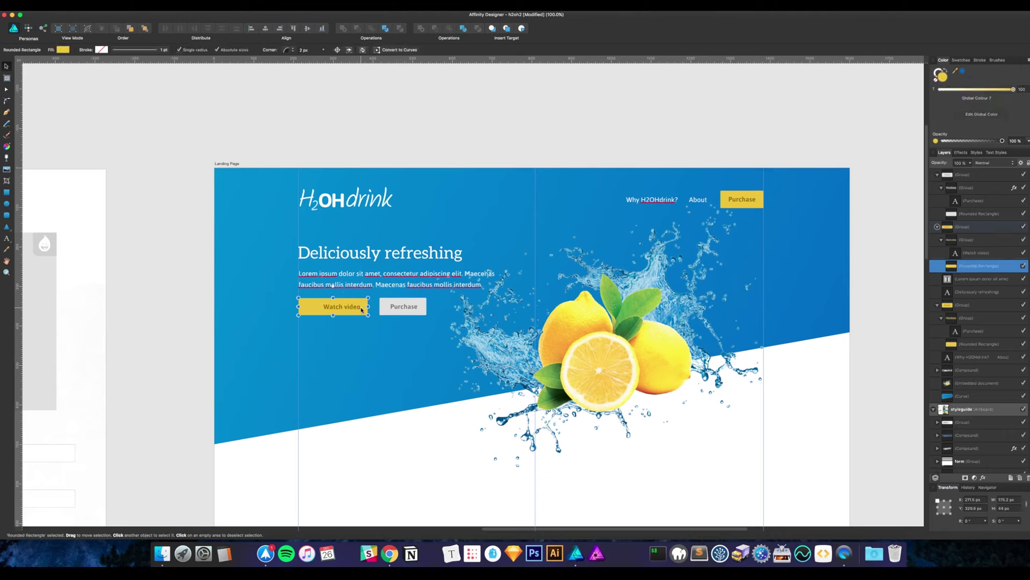
{"action": "left_click_drag", "start_coordinate": [368, 306], "coordinate": [357, 307]}
{"action": "left_click", "coordinate": [350, 310]}
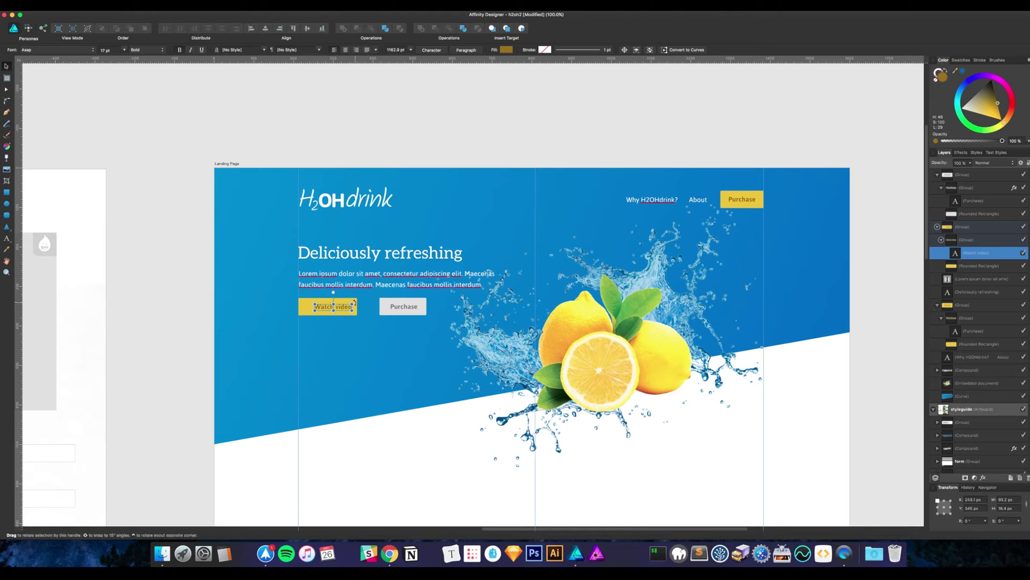
{"action": "left_click", "coordinate": [357, 304]}
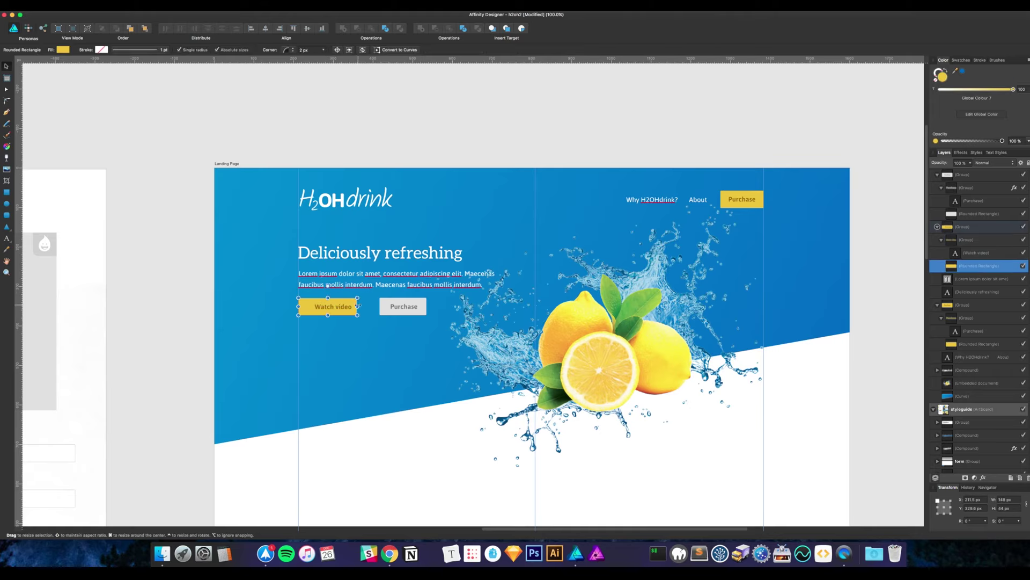
{"action": "left_click_drag", "start_coordinate": [360, 306], "coordinate": [396, 307]}
Set the grey Purchase button closer to the yellow button and change its label to "Learn more"
{"action": "left_click", "coordinate": [408, 309]}
{"action": "double_click", "coordinate": [397, 308]}
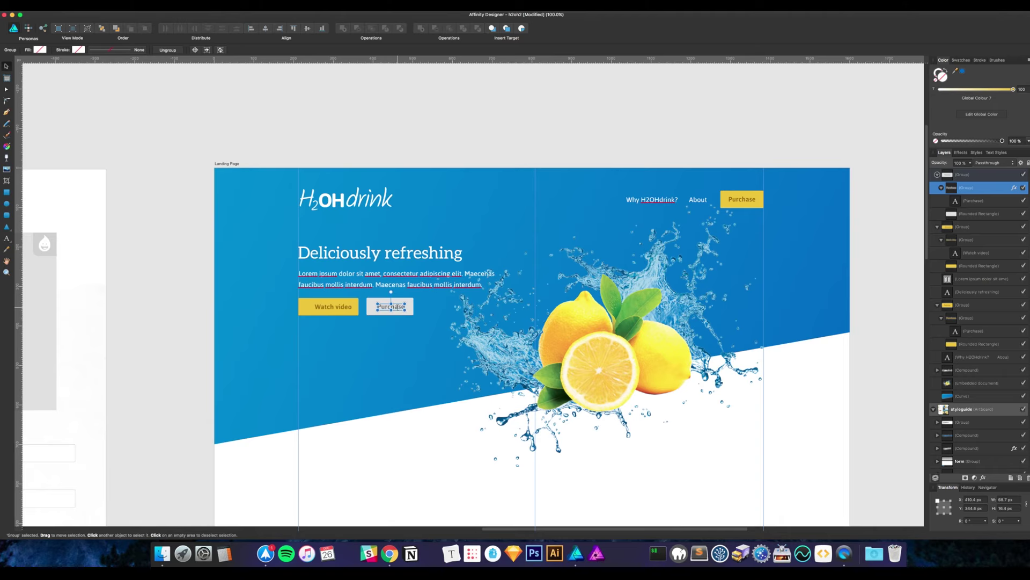
{"action": "double_click", "coordinate": [398, 310]}
{"action": "type", "text": "W"}
{"action": "key", "text": "BackSpace"}
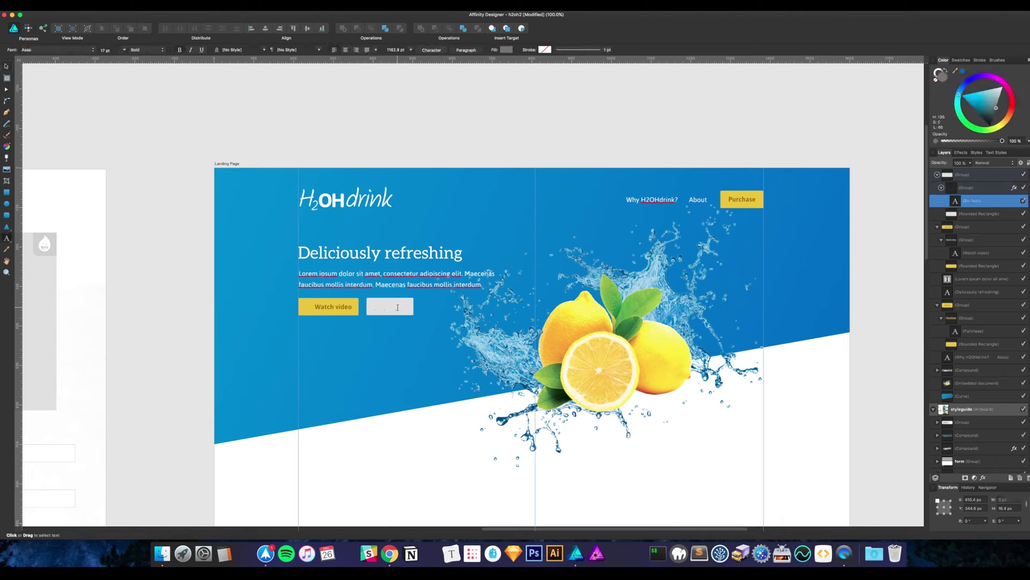
{"action": "type", "text": "Learn more"}
{"action": "key", "text": "Escape"}
{"action": "left_click", "coordinate": [7, 66]}
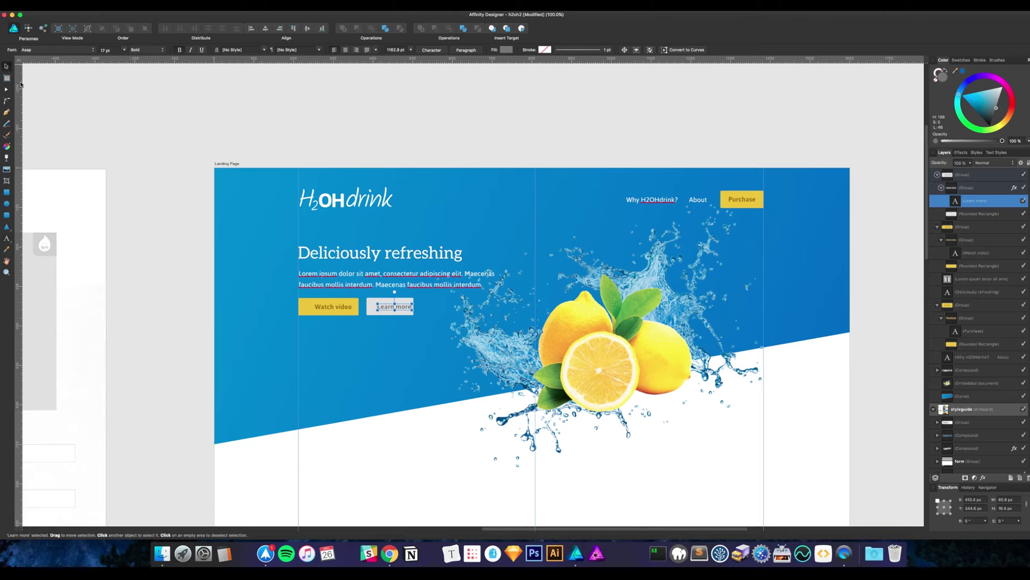
Nudge the "Learn more" label slightly left so that it sits centred on the grey button
{"action": "key", "text": "Left"}
{"action": "key", "text": "Left"}
{"action": "key", "text": "Left"}
{"action": "key", "text": "Left"}
{"action": "key", "text": "Escape"}
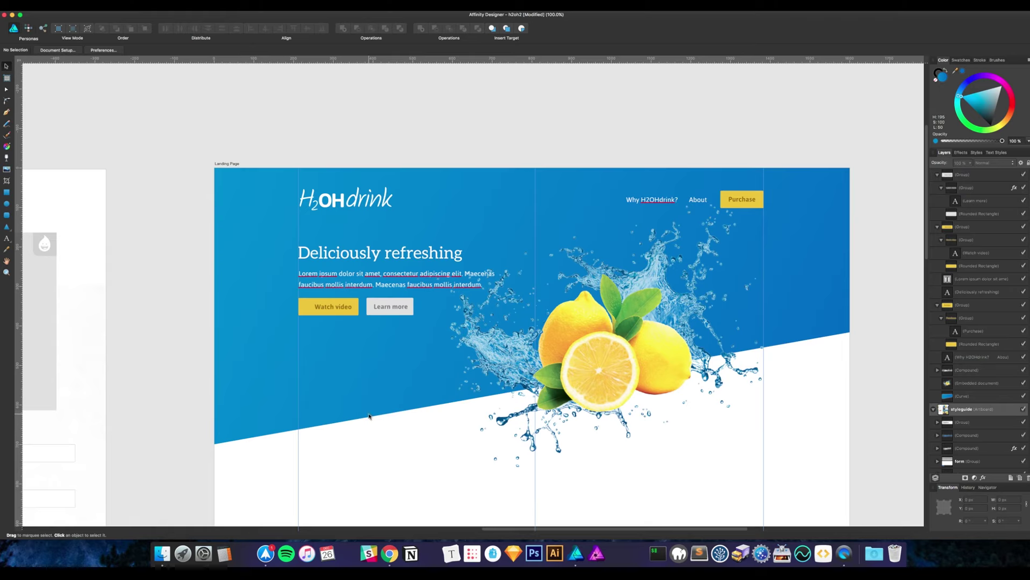
{"action": "left_click", "coordinate": [398, 314]}
{"action": "left_click", "coordinate": [399, 311]}
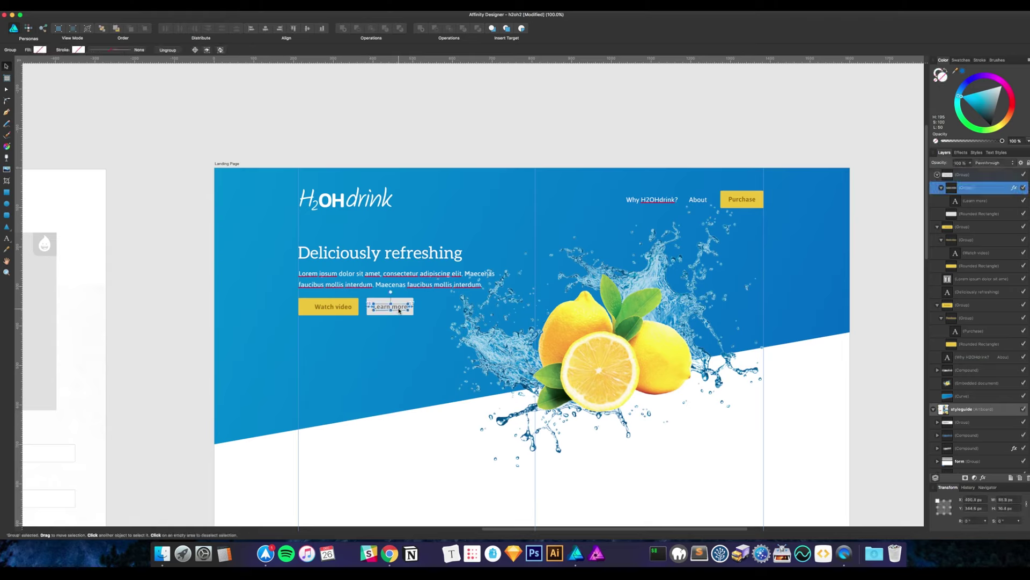
{"action": "left_click", "coordinate": [411, 395]}
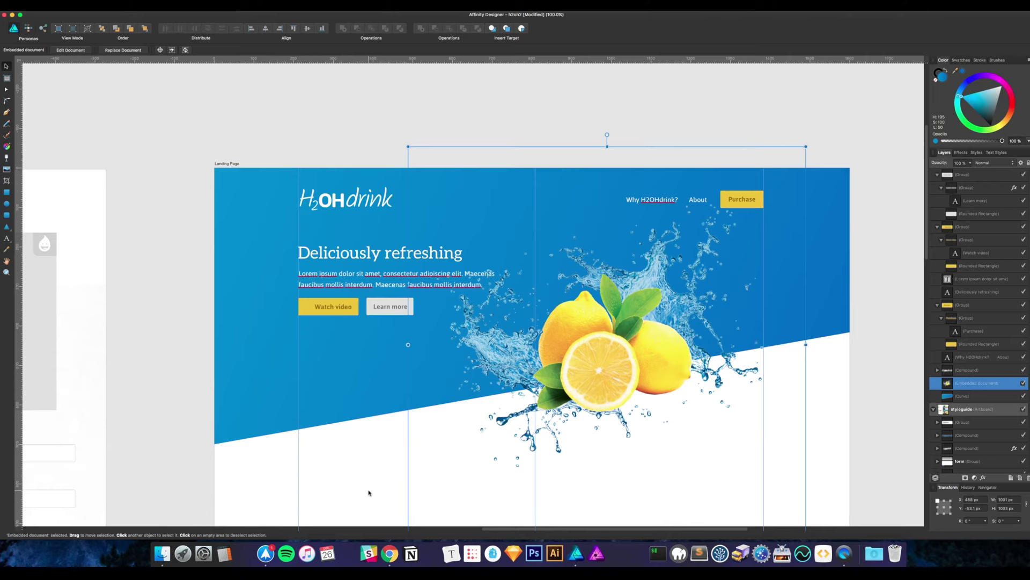
{"action": "key", "text": "Escape"}
Switch to IconJar, open the Entypo set at 48 px icon size and keep the window clear of the hero buttons
{"action": "left_click", "coordinate": [343, 310]}
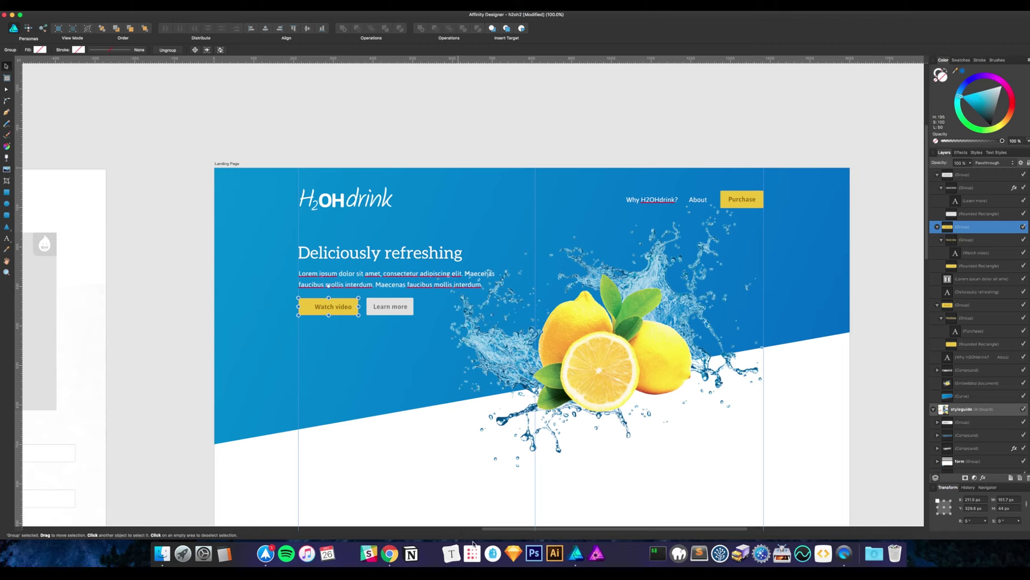
{"action": "left_click", "coordinate": [489, 551]}
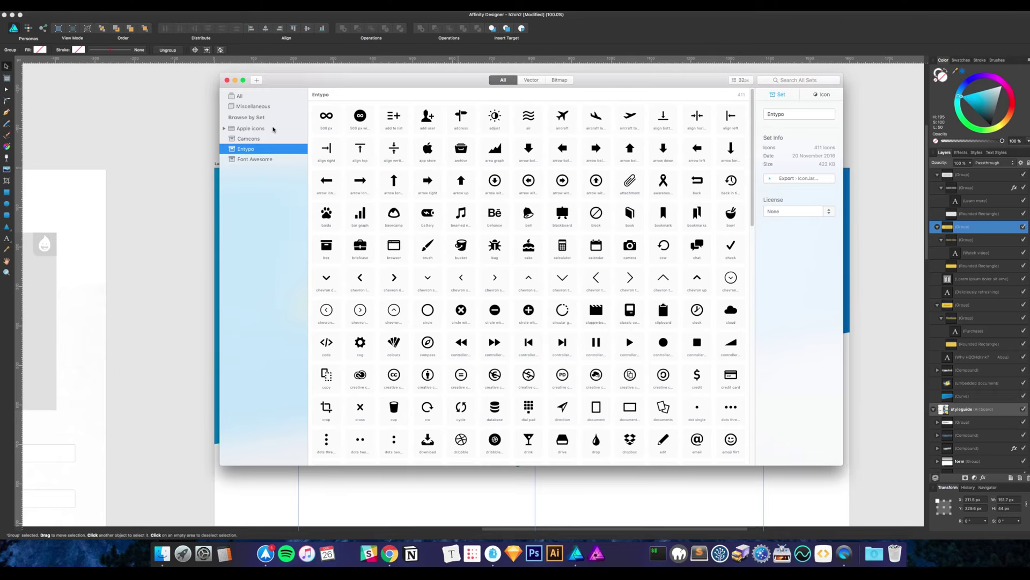
{"action": "left_click", "coordinate": [271, 139]}
{"action": "left_click", "coordinate": [270, 149]}
{"action": "left_click", "coordinate": [271, 159]}
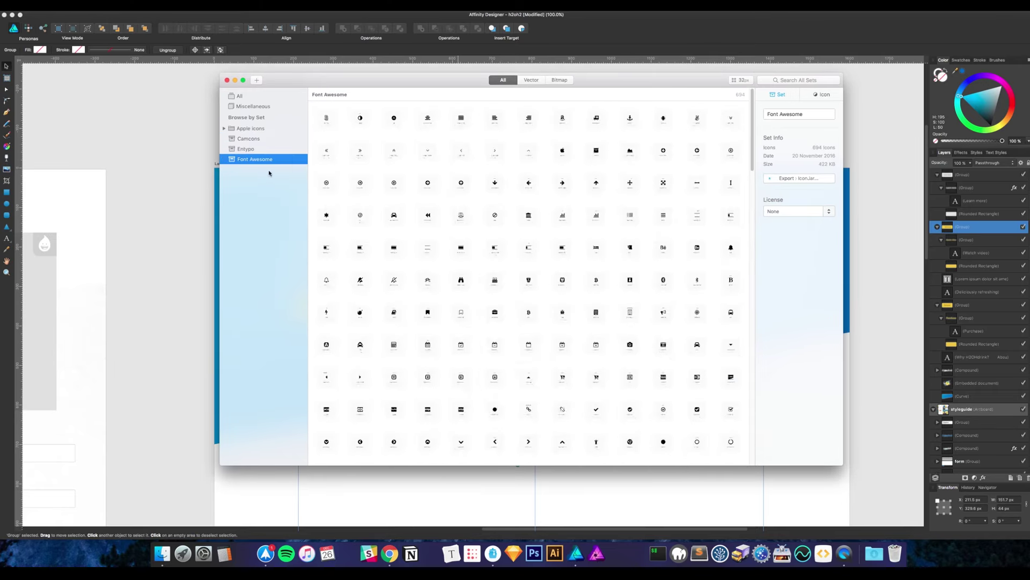
{"action": "left_click", "coordinate": [270, 149]}
{"action": "left_click_drag", "start_coordinate": [328, 87], "coordinate": [373, 106]}
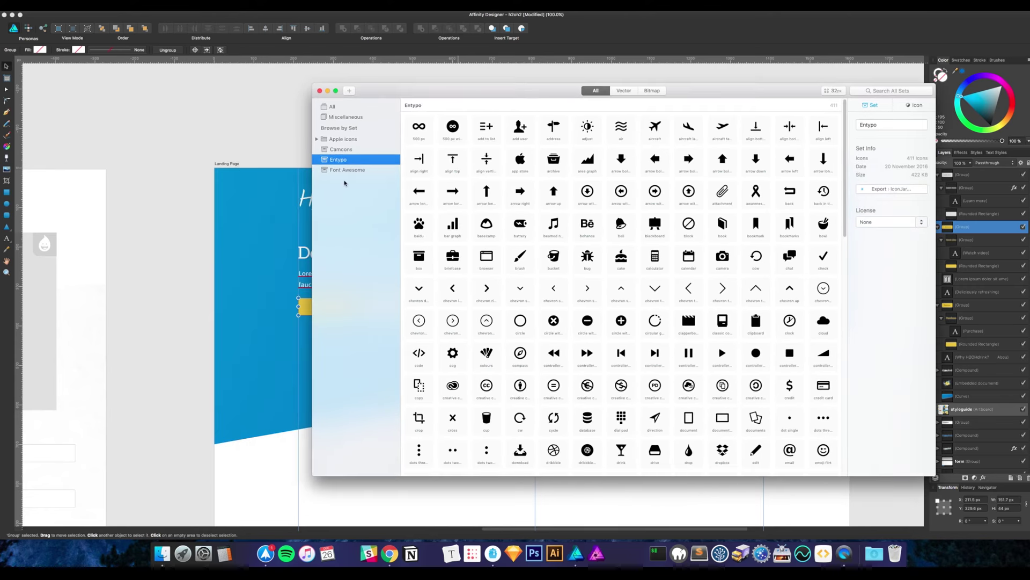
{"action": "left_click_drag", "start_coordinate": [311, 185], "coordinate": [359, 186]}
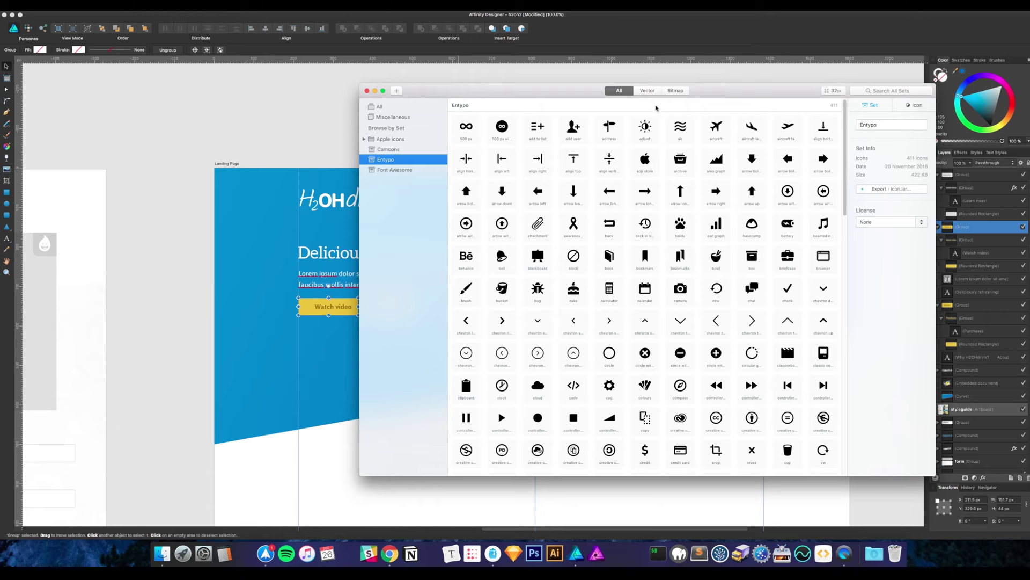
{"action": "left_click", "coordinate": [834, 91]}
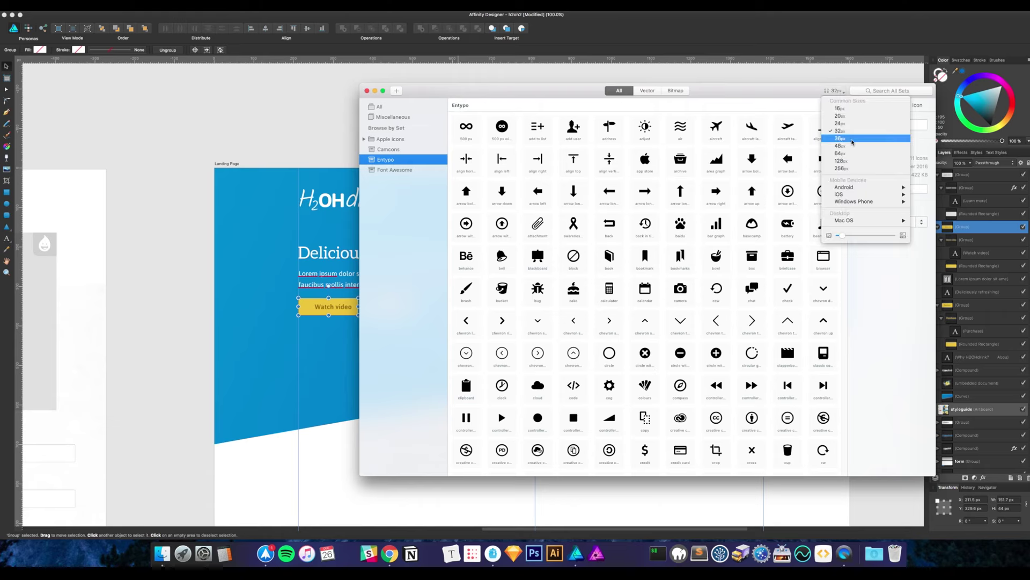
{"action": "left_click", "coordinate": [840, 146]}
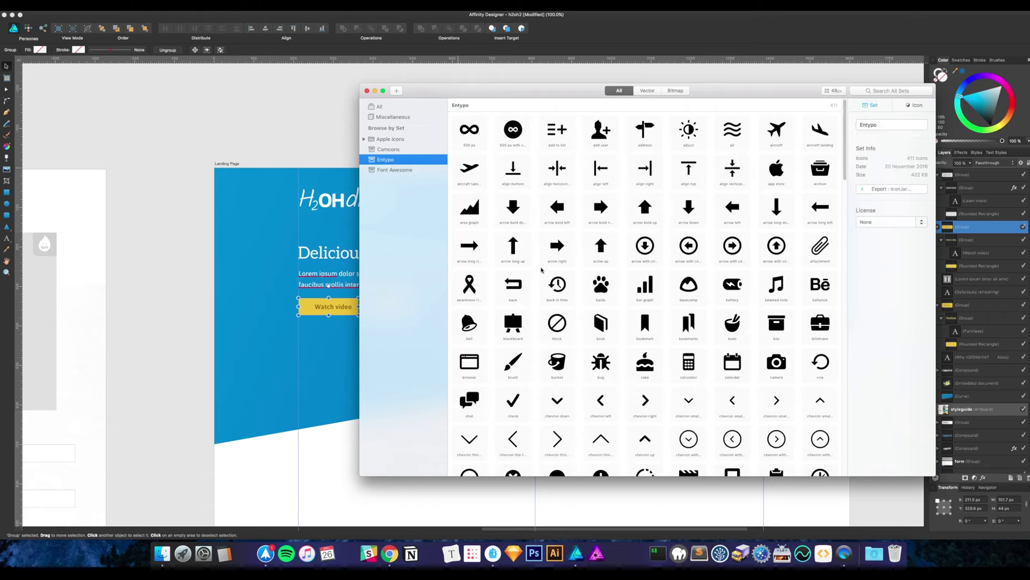
{"action": "left_click_drag", "start_coordinate": [499, 101], "coordinate": [576, 125]}
Look through the Entypo set for an icon that suits the "Watch video" button
{"action": "scroll", "coordinate": [745, 348], "scroll_direction": "down", "scroll_amount": 1}
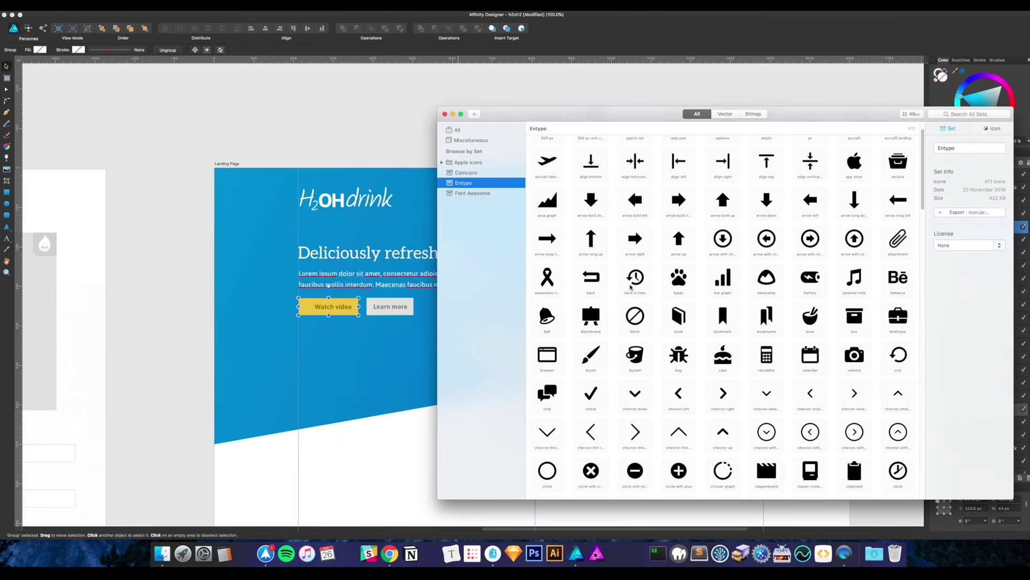
{"action": "scroll", "coordinate": [653, 298], "scroll_direction": "down", "scroll_amount": 5}
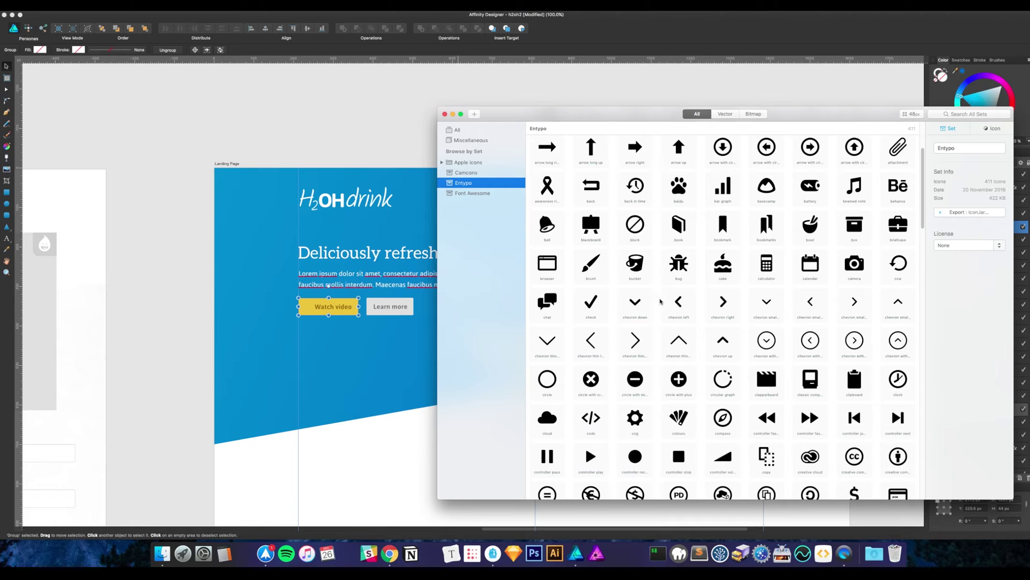
{"action": "scroll", "coordinate": [661, 301], "scroll_direction": "down", "scroll_amount": 6}
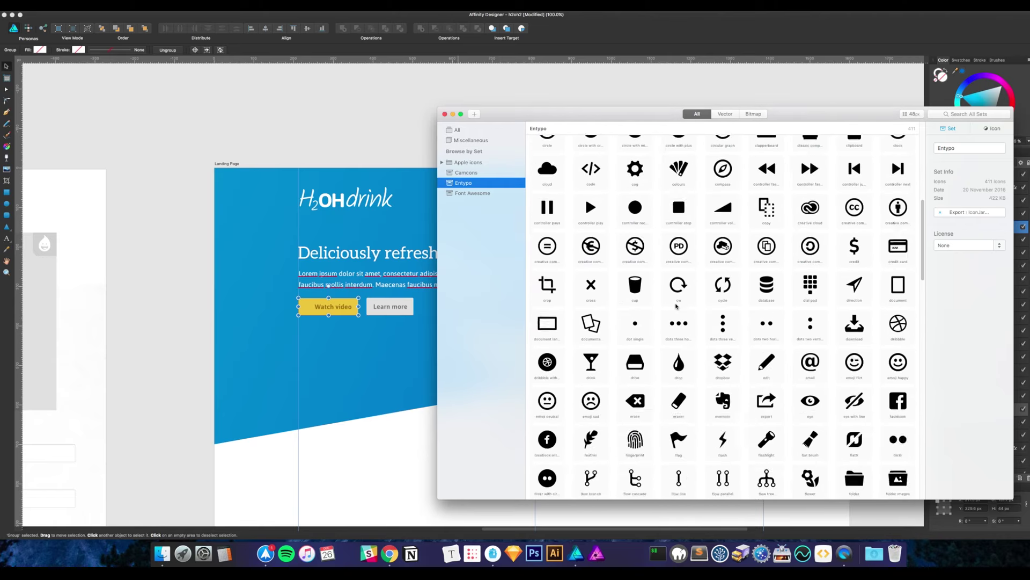
{"action": "scroll", "coordinate": [679, 228], "scroll_direction": "down", "scroll_amount": 3}
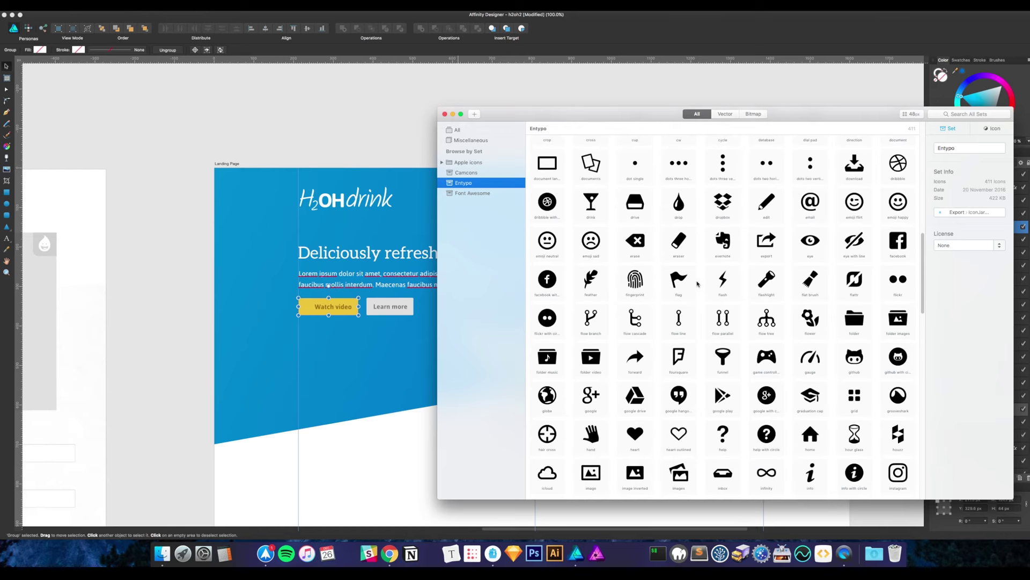
{"action": "scroll", "coordinate": [697, 283], "scroll_direction": "down", "scroll_amount": 3}
{"action": "scroll", "coordinate": [697, 284], "scroll_direction": "down", "scroll_amount": 4}
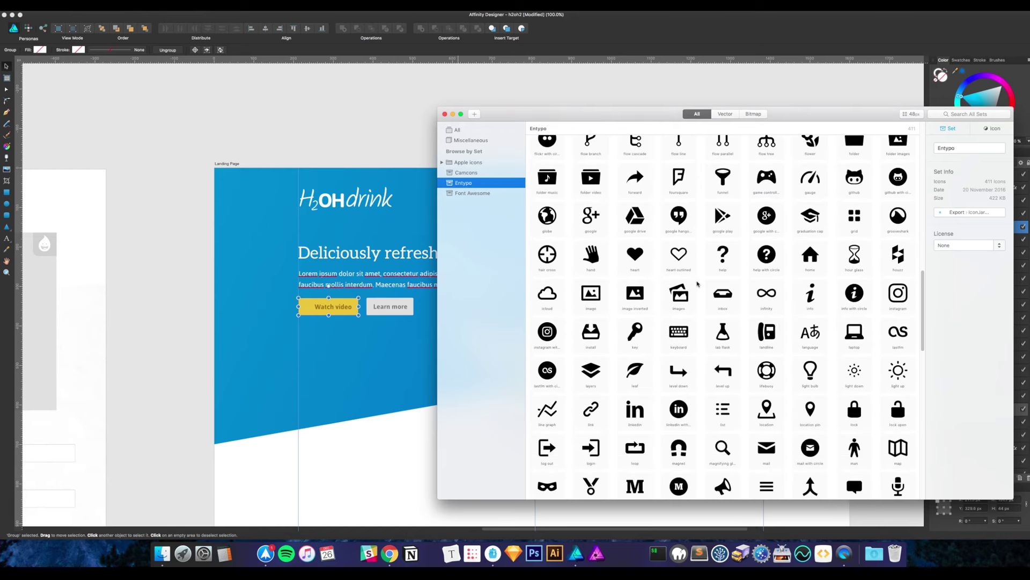
{"action": "scroll", "coordinate": [697, 283], "scroll_direction": "down", "scroll_amount": 3}
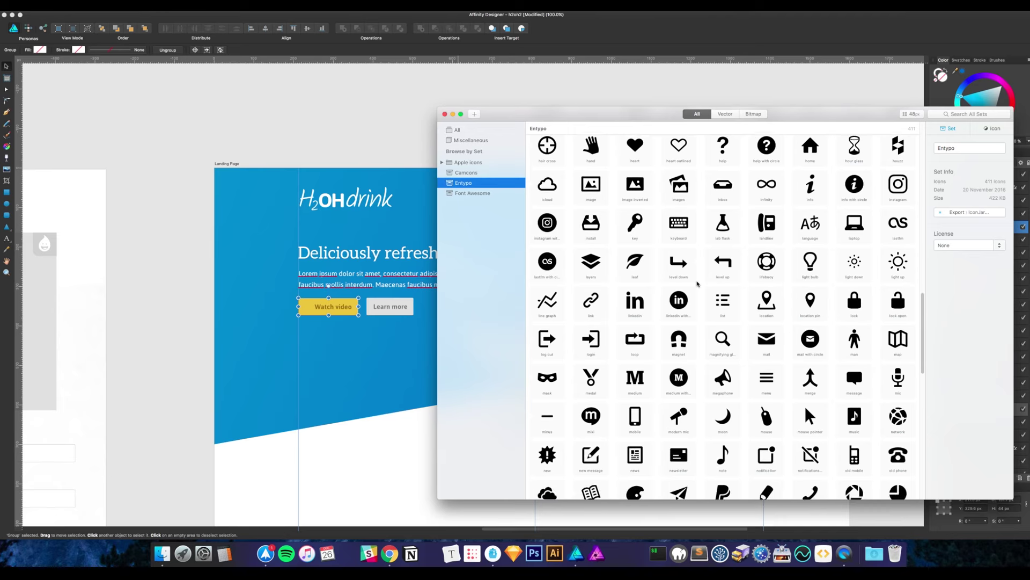
{"action": "scroll", "coordinate": [697, 284], "scroll_direction": "down", "scroll_amount": 2}
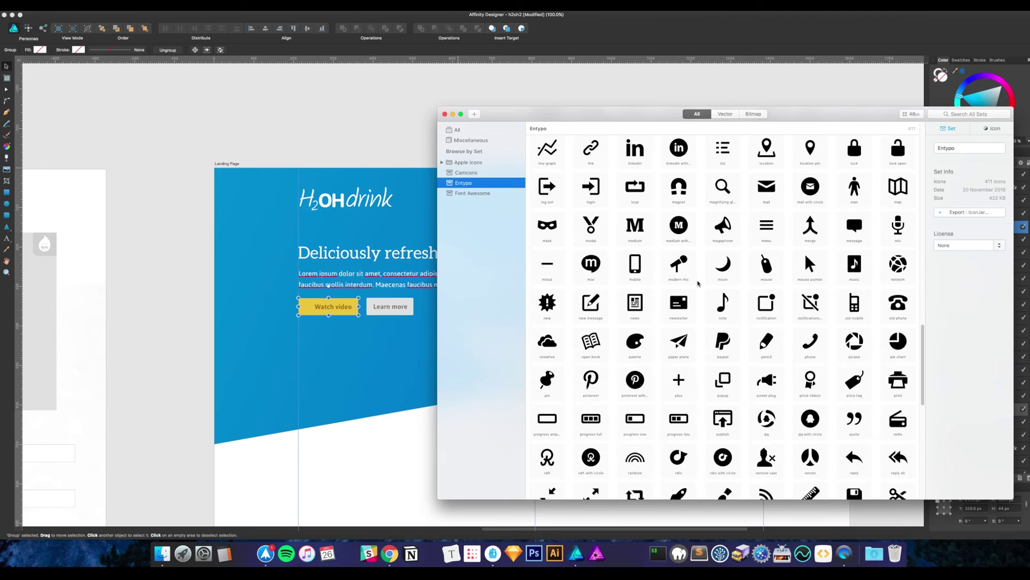
{"action": "scroll", "coordinate": [697, 283], "scroll_direction": "down", "scroll_amount": 1}
{"action": "scroll", "coordinate": [698, 284], "scroll_direction": "down", "scroll_amount": 5}
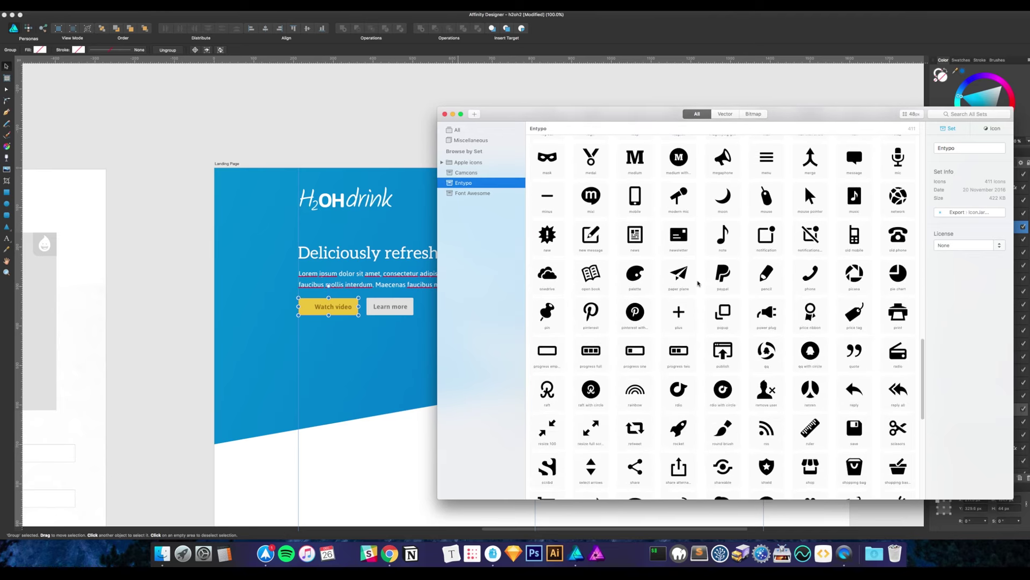
{"action": "scroll", "coordinate": [698, 283], "scroll_direction": "down", "scroll_amount": 5}
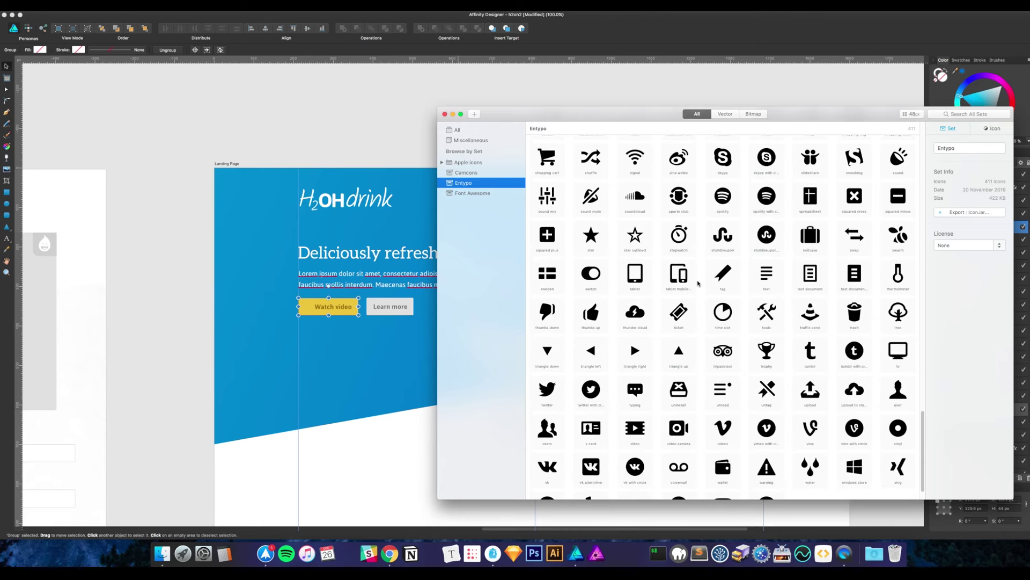
Search all icon sets for "video" and select the Entypo film-strip icon named "video"
{"action": "left_click", "coordinate": [964, 114]}
{"action": "type", "text": "v"}
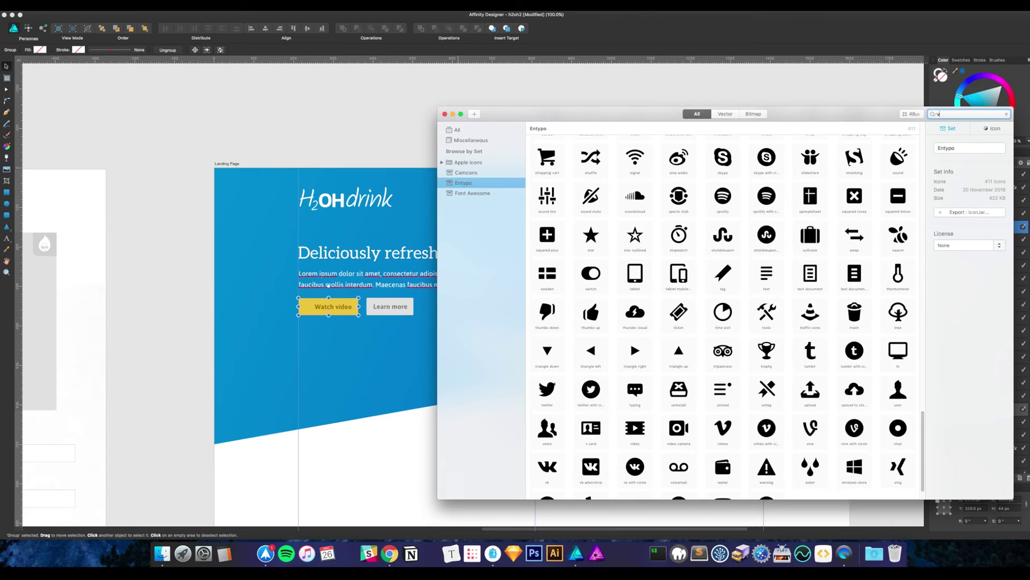
{"action": "type", "text": "ideo"}
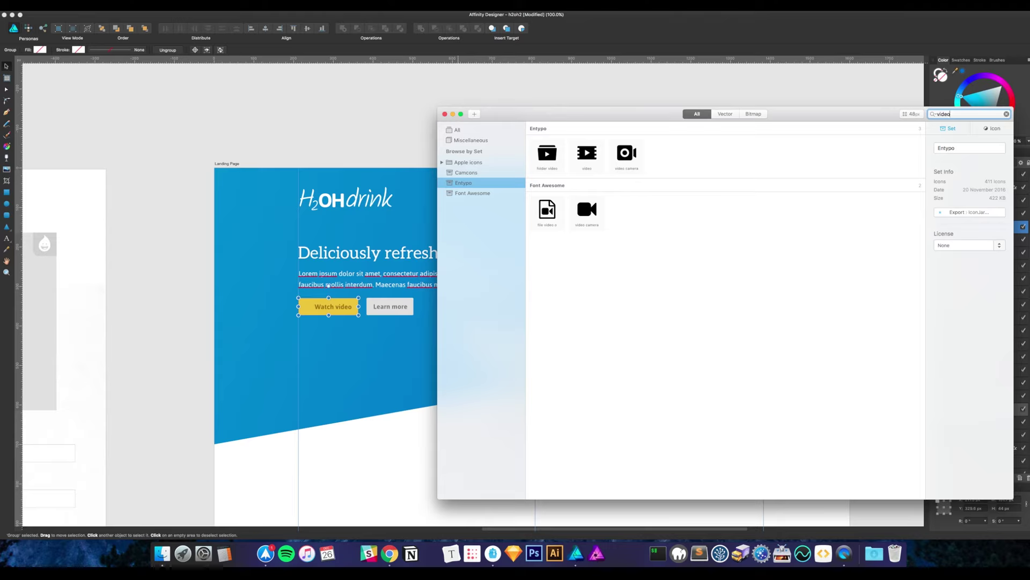
{"action": "left_click", "coordinate": [548, 150]}
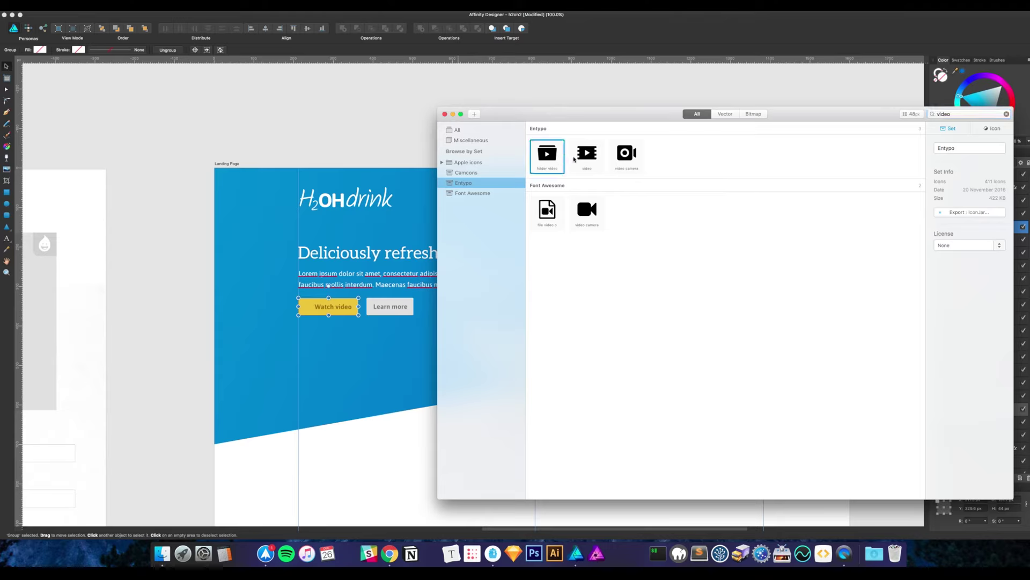
{"action": "left_click", "coordinate": [593, 160]}
{"action": "left_click", "coordinate": [627, 160]}
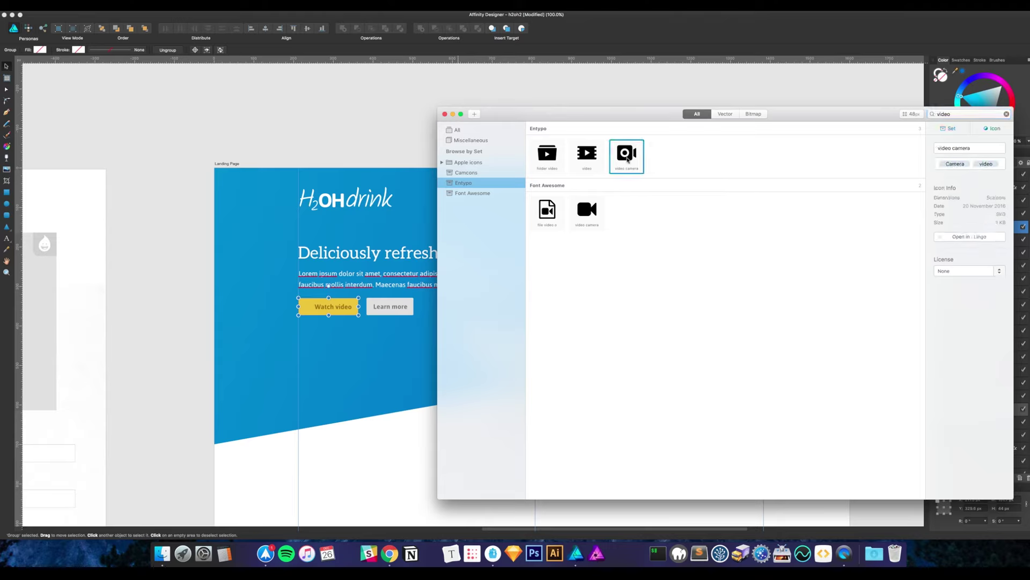
{"action": "left_click", "coordinate": [590, 161]}
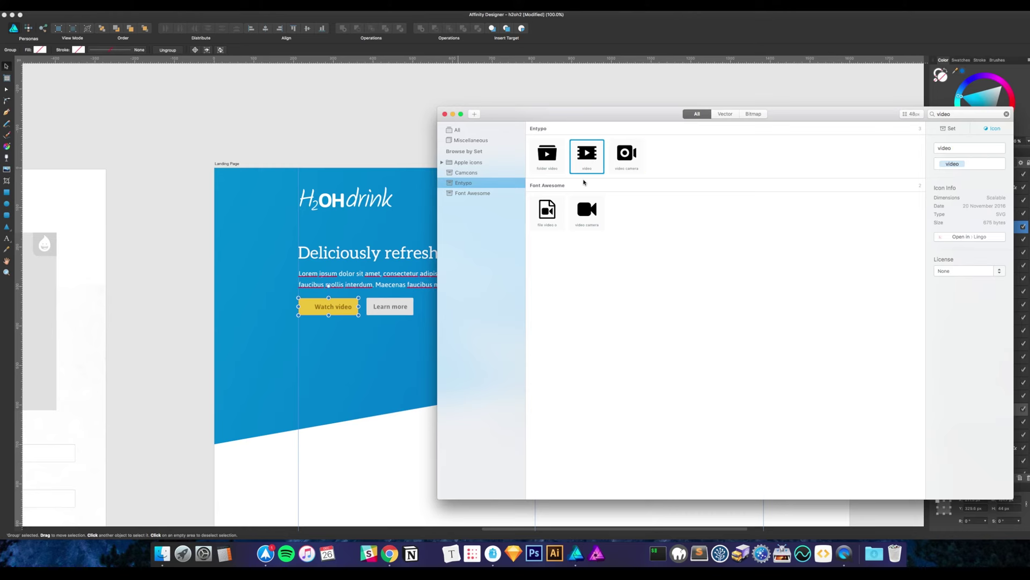
Place the Entypo "video" icon at 20 px on the Landing Page, just below the "Watch video" button
{"action": "left_click_drag", "start_coordinate": [589, 158], "coordinate": [321, 342]}
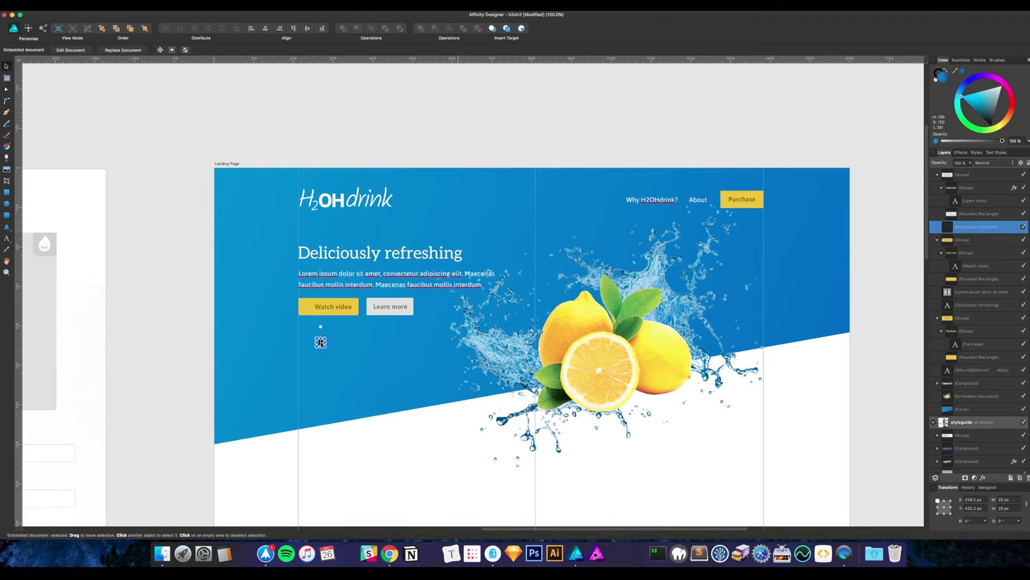
{"action": "key", "text": "super+2"}
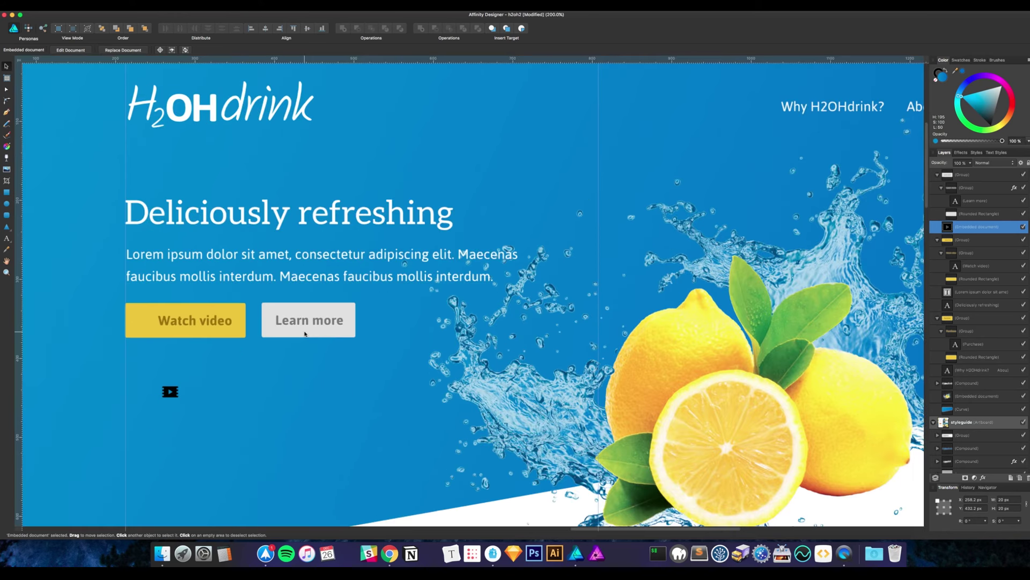
{"action": "scroll", "coordinate": [253, 372], "scroll_direction": "left", "scroll_amount": 8}
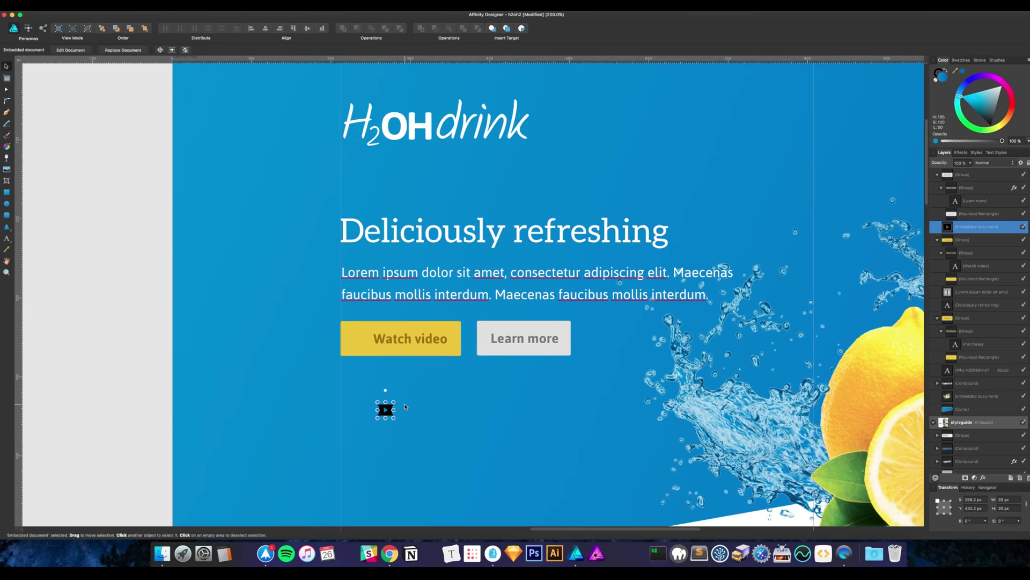
Place the video icon inside the "Watch video" button, before the label, and widen the button to about 155 px
{"action": "left_click_drag", "start_coordinate": [388, 411], "coordinate": [365, 340]}
{"action": "left_click", "coordinate": [387, 342]}
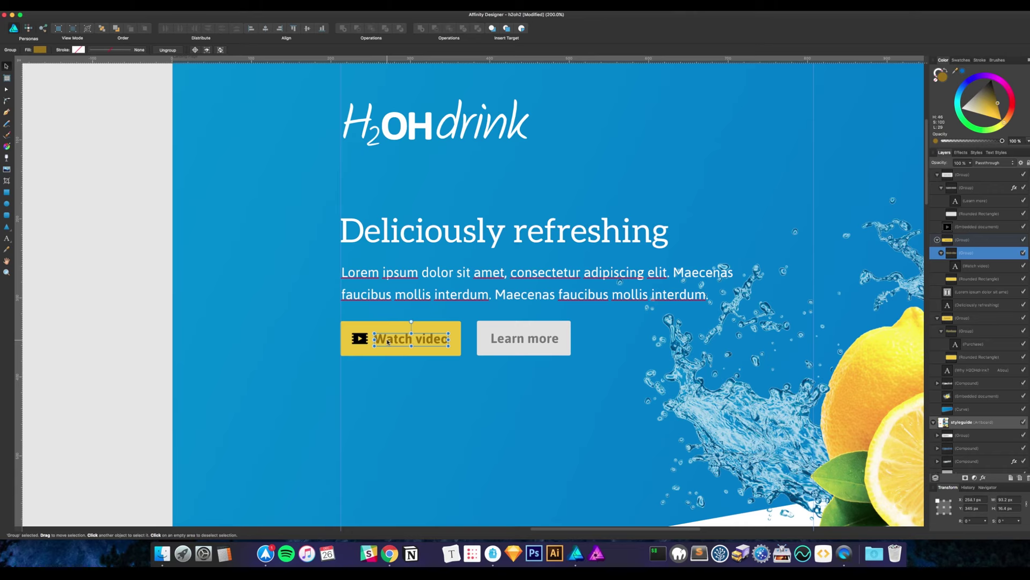
{"action": "left_click", "coordinate": [459, 337]}
{"action": "left_click_drag", "start_coordinate": [461, 337], "coordinate": [464, 338]}
{"action": "left_click", "coordinate": [444, 339]}
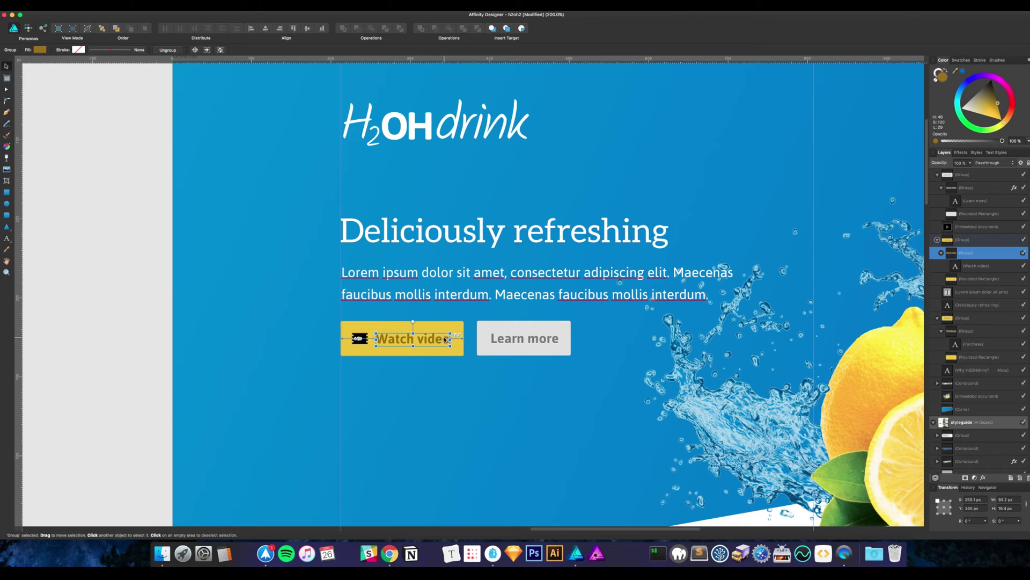
Nudge the "Learn more" button 4 px closer to the "Watch video" button and 1 px down
{"action": "left_click", "coordinate": [481, 343]}
{"action": "key", "text": "Down"}
{"action": "key", "text": "Left"}
{"action": "key", "text": "Left"}
{"action": "key", "text": "Left"}
{"action": "key", "text": "Left"}
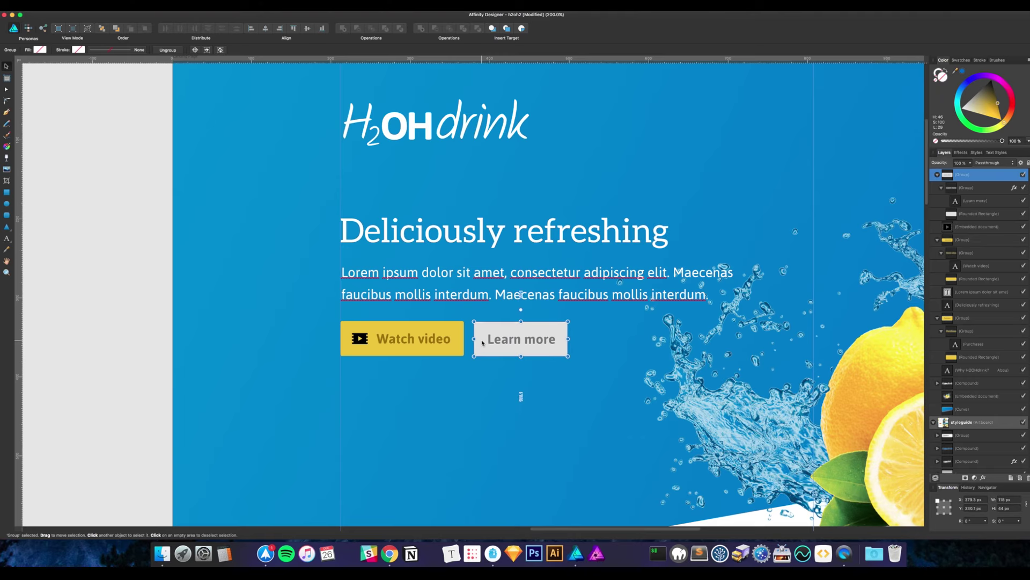
{"action": "left_click", "coordinate": [478, 395]}
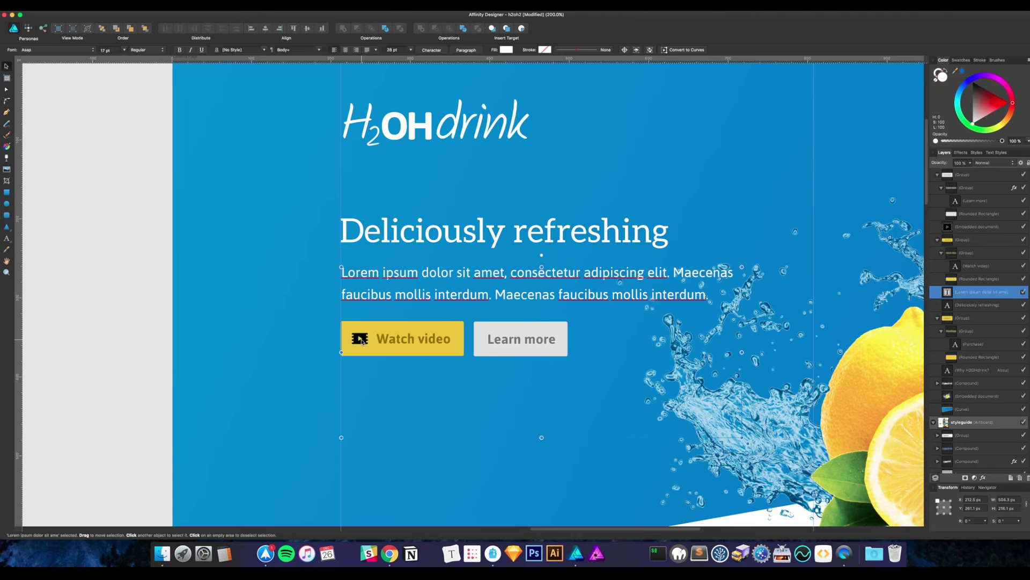
{"action": "double_click", "coordinate": [360, 339]}
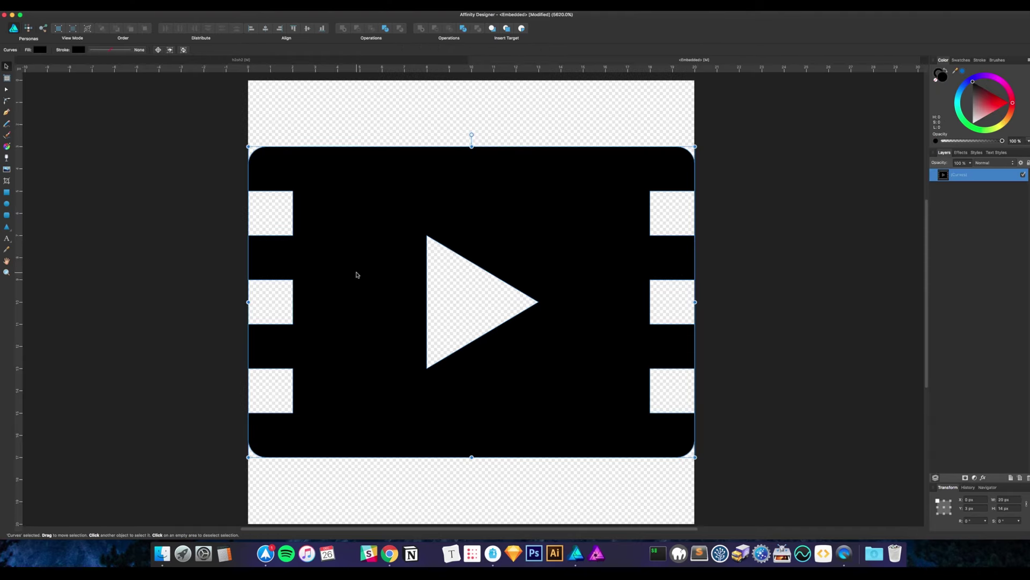
{"action": "left_click", "coordinate": [346, 60]}
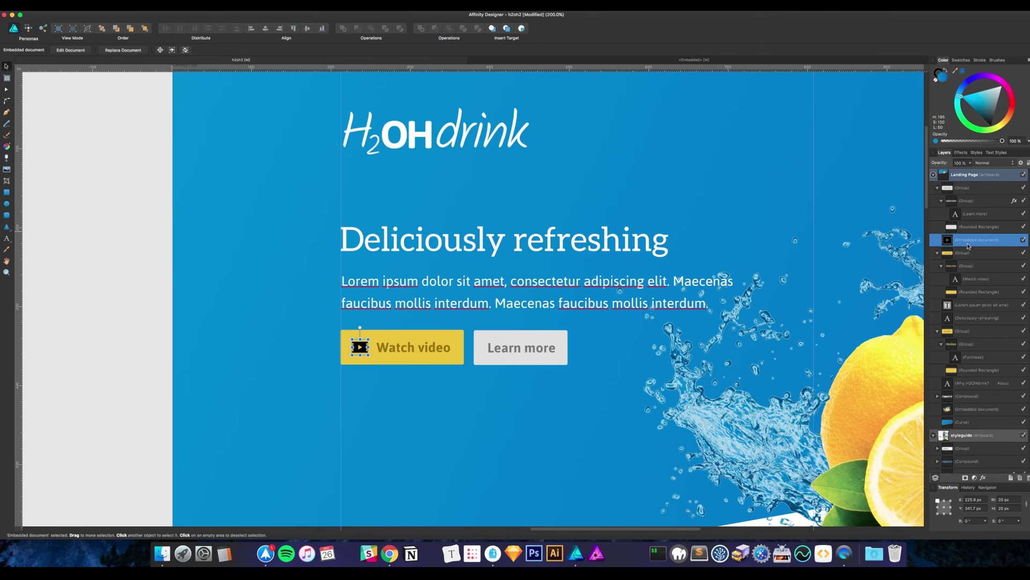
{"action": "mouse_move", "coordinate": [955, 71]}
{"action": "left_mouse_down"}
{"action": "mouse_move", "coordinate": [931, 125]}
{"action": "mouse_move", "coordinate": [991, 65]}
{"action": "mouse_move", "coordinate": [939, 80]}
{"action": "left_mouse_up"}
Copy the hex value of the "Watch video" label's fill colour
{"action": "left_click", "coordinate": [422, 354]}
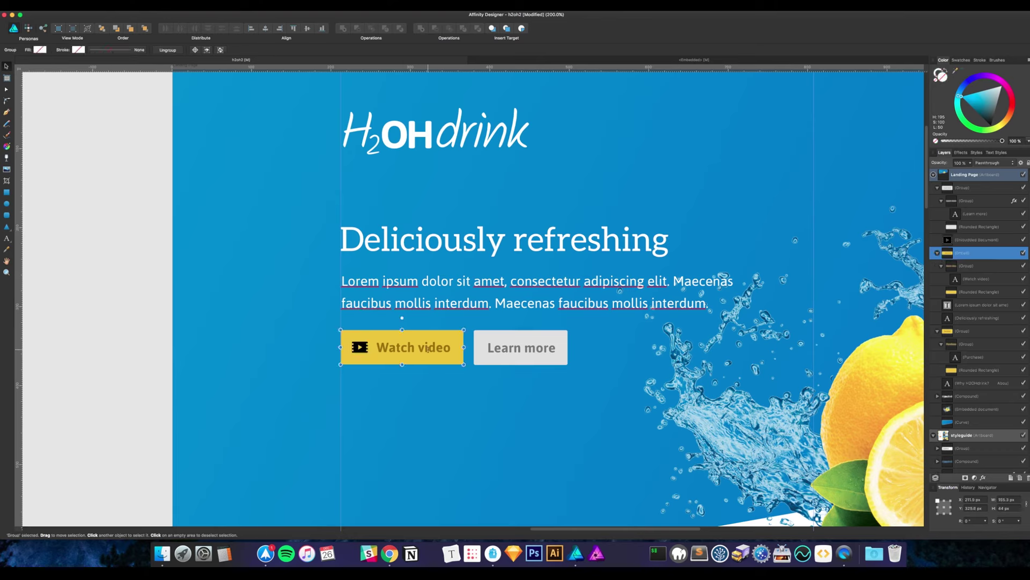
{"action": "double_click", "coordinate": [428, 349]}
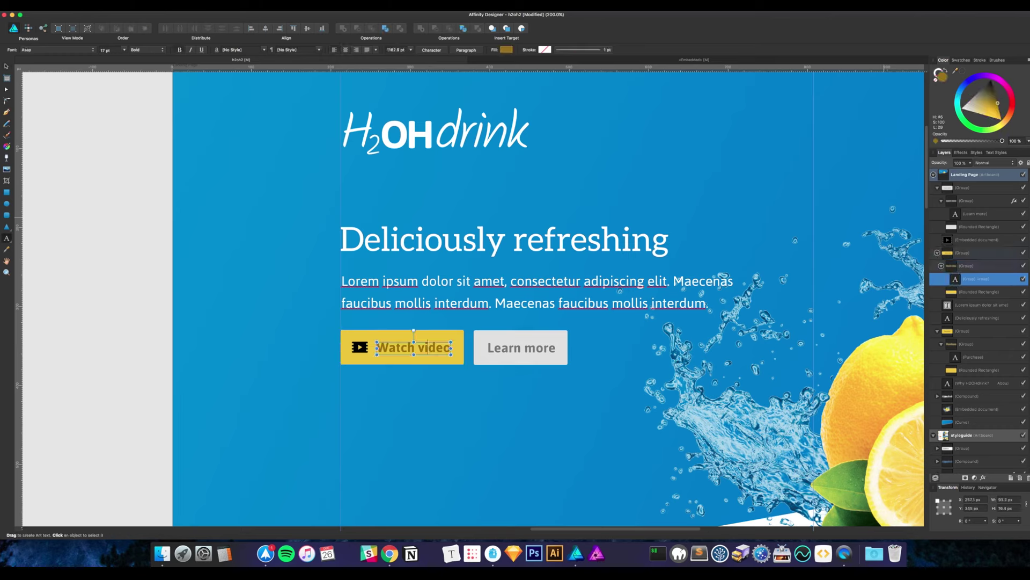
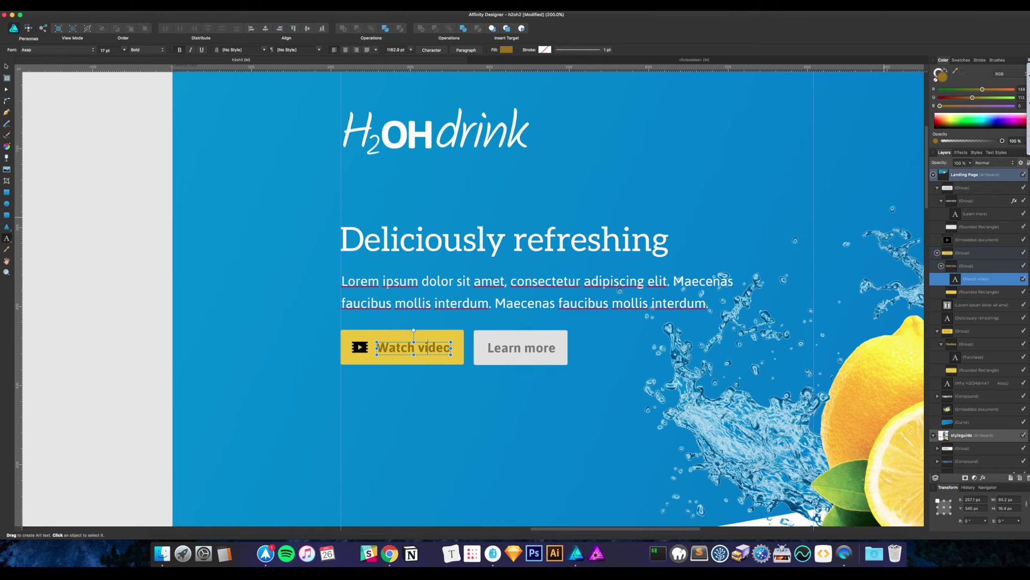
{"action": "left_click", "coordinate": [1028, 71]}
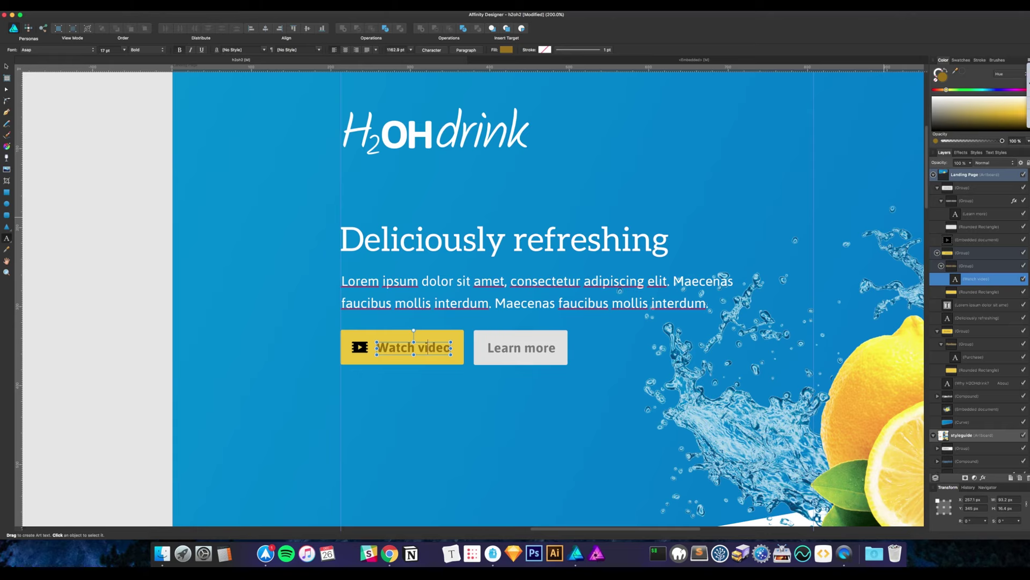
{"action": "left_click", "coordinate": [1029, 75]}
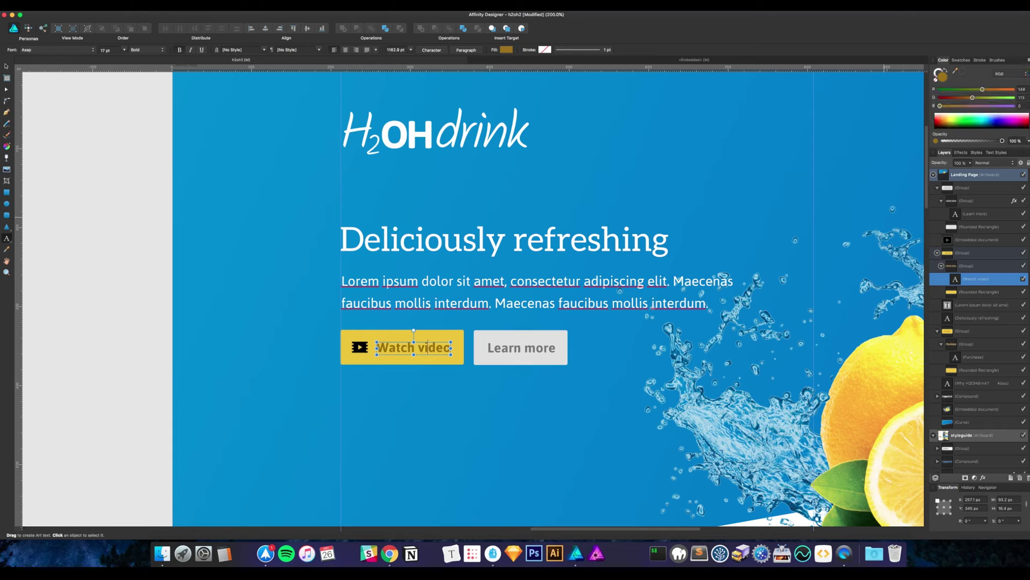
{"action": "left_click", "coordinate": [1028, 101]}
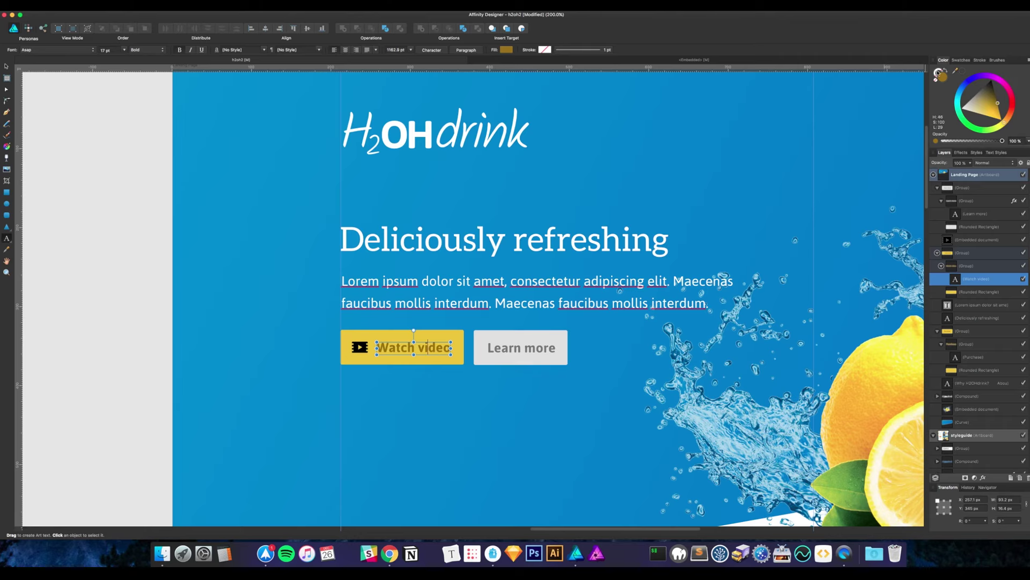
{"action": "double_click", "coordinate": [940, 75]}
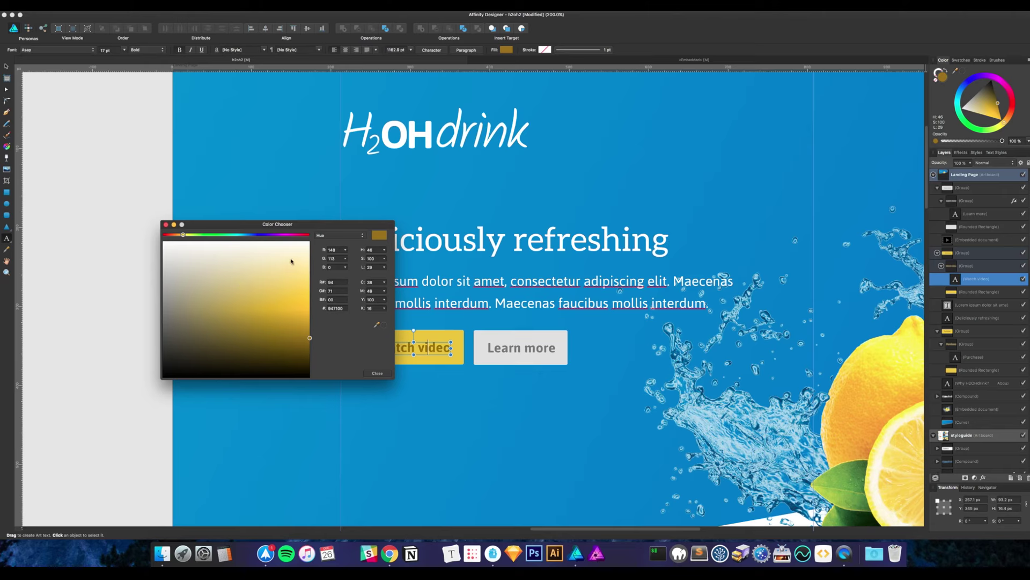
{"action": "left_click_drag", "start_coordinate": [304, 225], "coordinate": [236, 225]}
{"action": "left_click", "coordinate": [269, 307]}
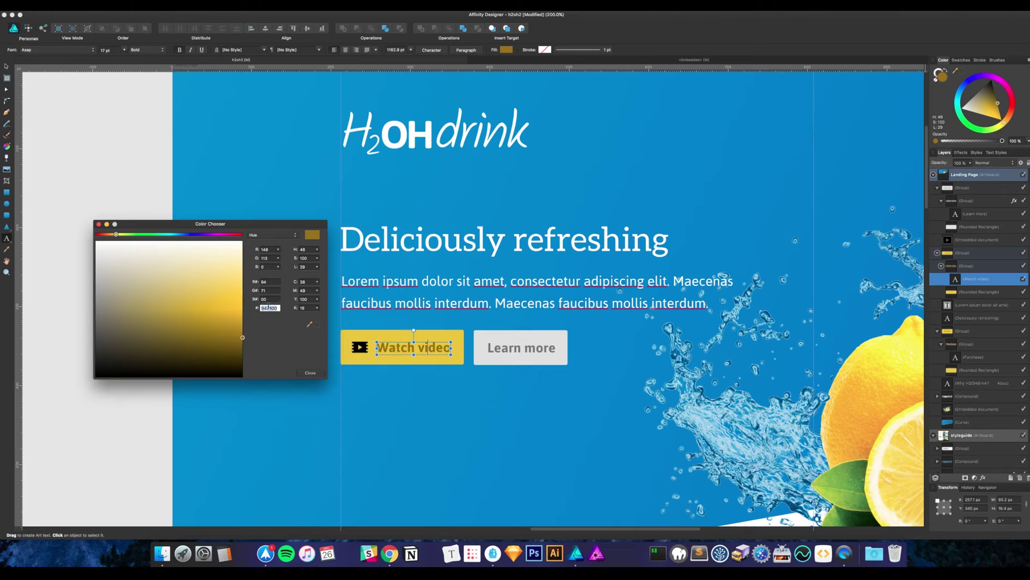
{"action": "key", "text": "super+c"}
{"action": "left_click", "coordinate": [310, 373]}
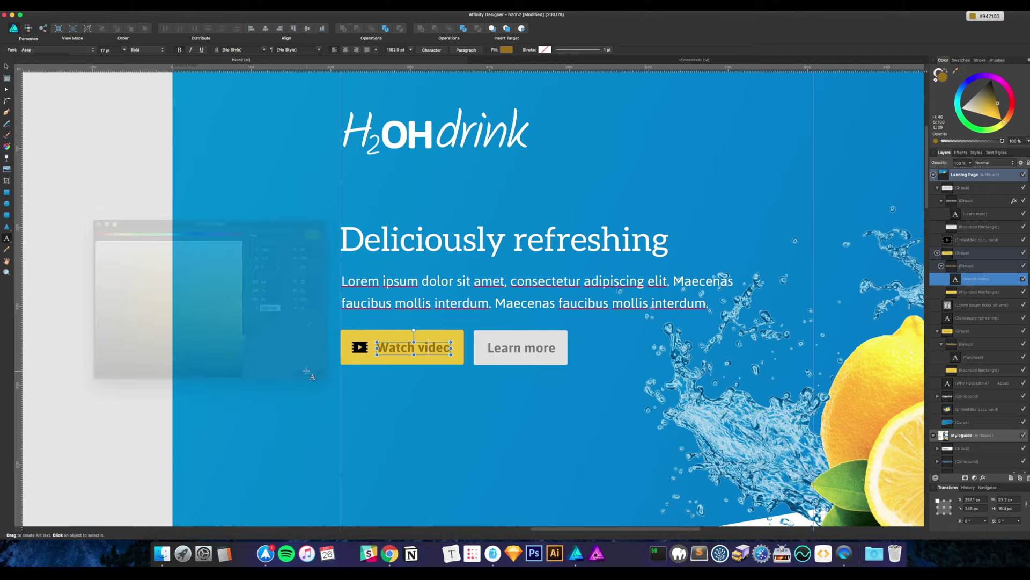
Add a Color Overlay layer effect to the embedded video icon, keeping the effects dialog clear of the "Watch video" button
{"action": "left_click", "coordinate": [971, 266]}
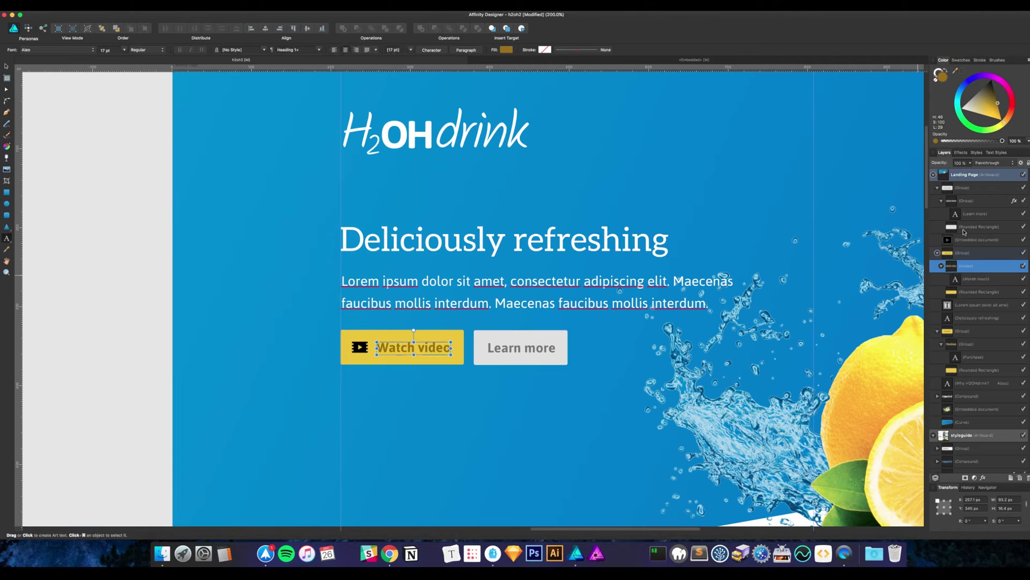
{"action": "left_click", "coordinate": [961, 240]}
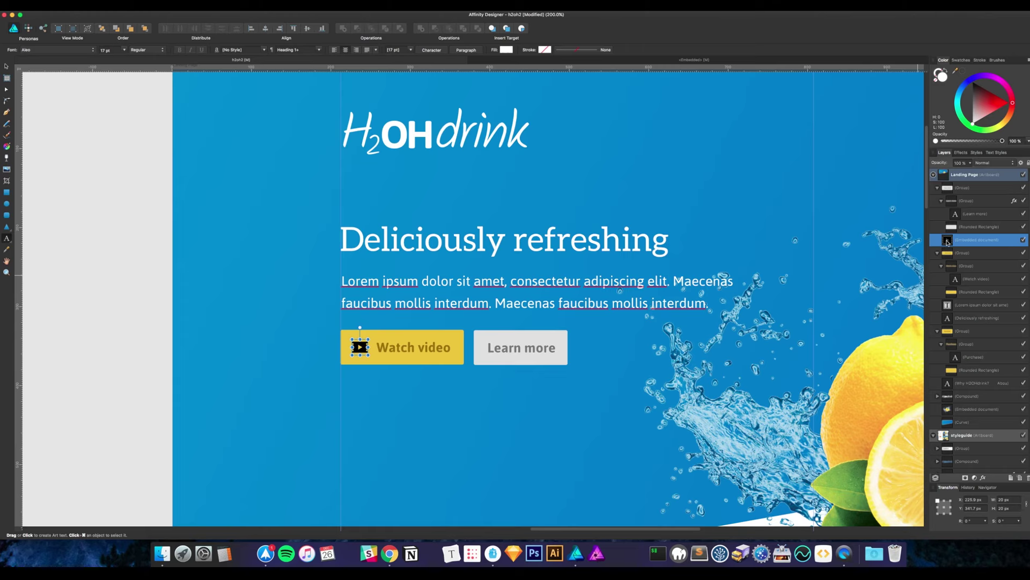
{"action": "right_click", "coordinate": [951, 241]}
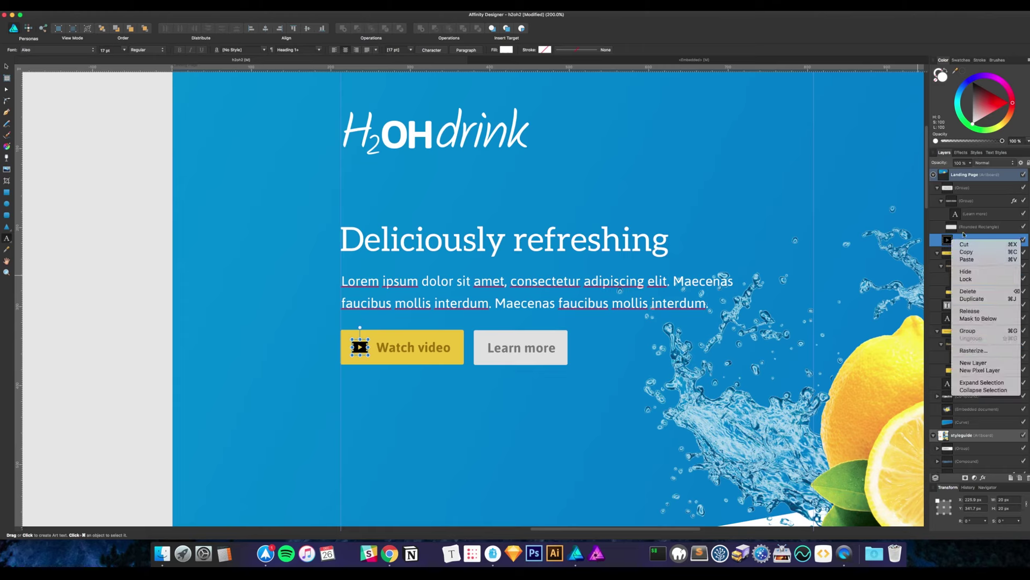
{"action": "key", "text": "Escape"}
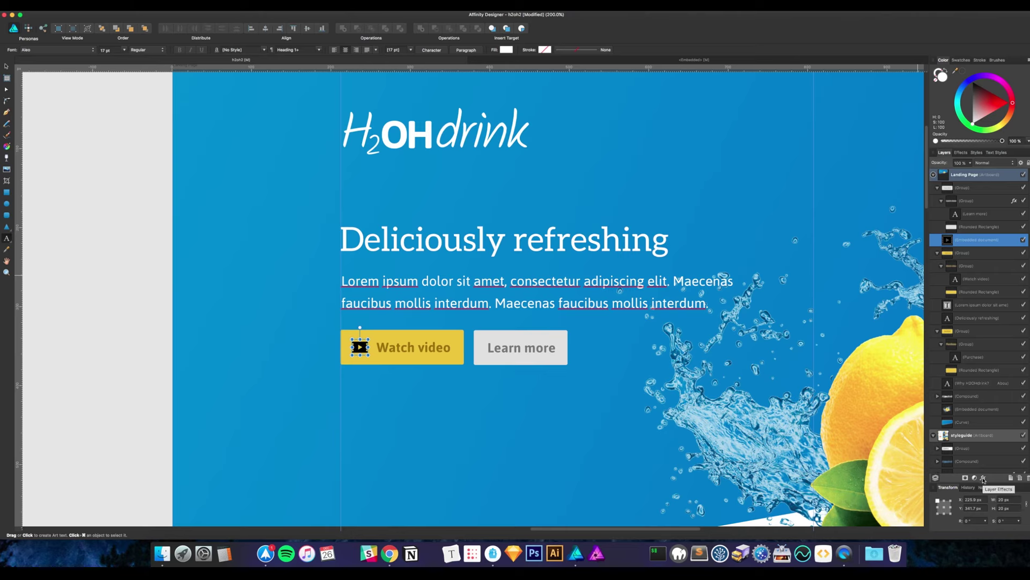
{"action": "left_click", "coordinate": [983, 479]}
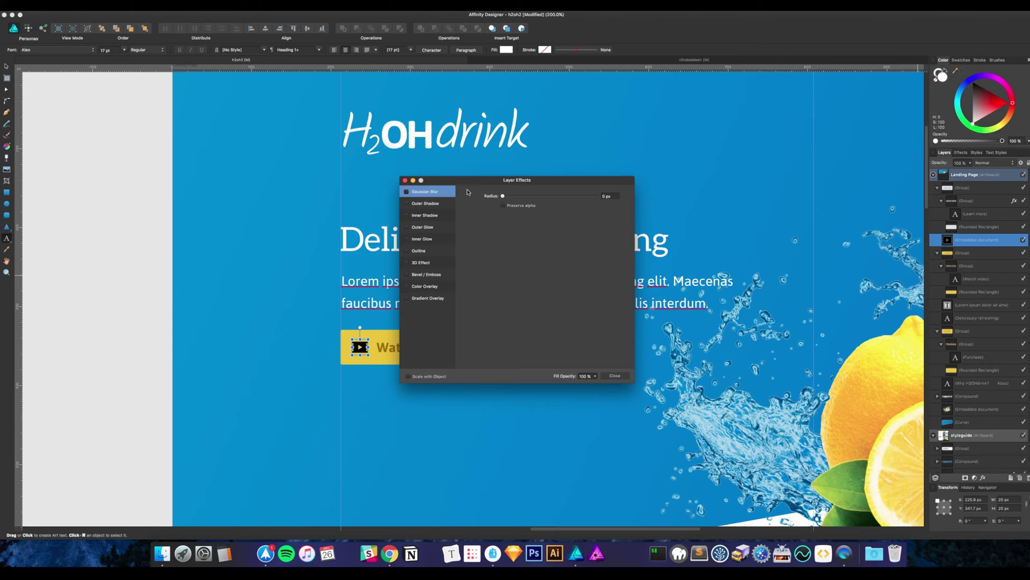
{"action": "left_click_drag", "start_coordinate": [470, 180], "coordinate": [593, 188]}
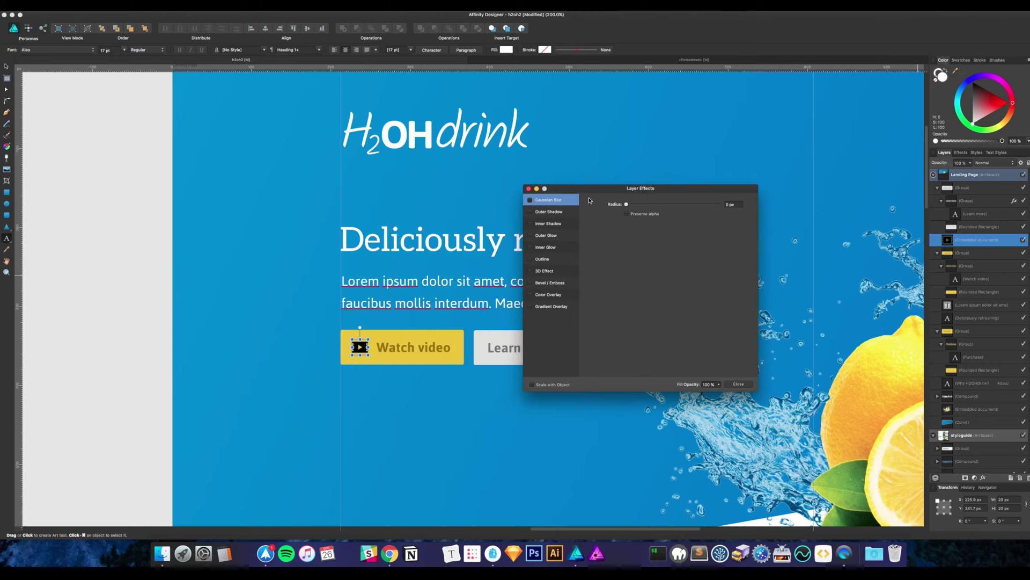
{"action": "left_click", "coordinate": [549, 297]}
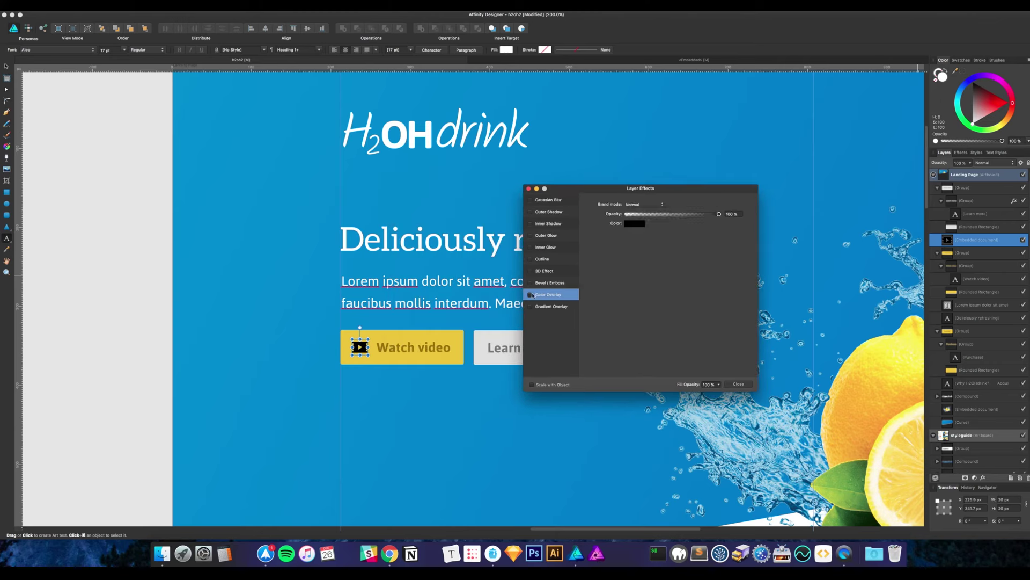
Set the icon's Color Overlay to hex 947100 using the RGB Hex sliders and close the layer effects
{"action": "left_click", "coordinate": [634, 224]}
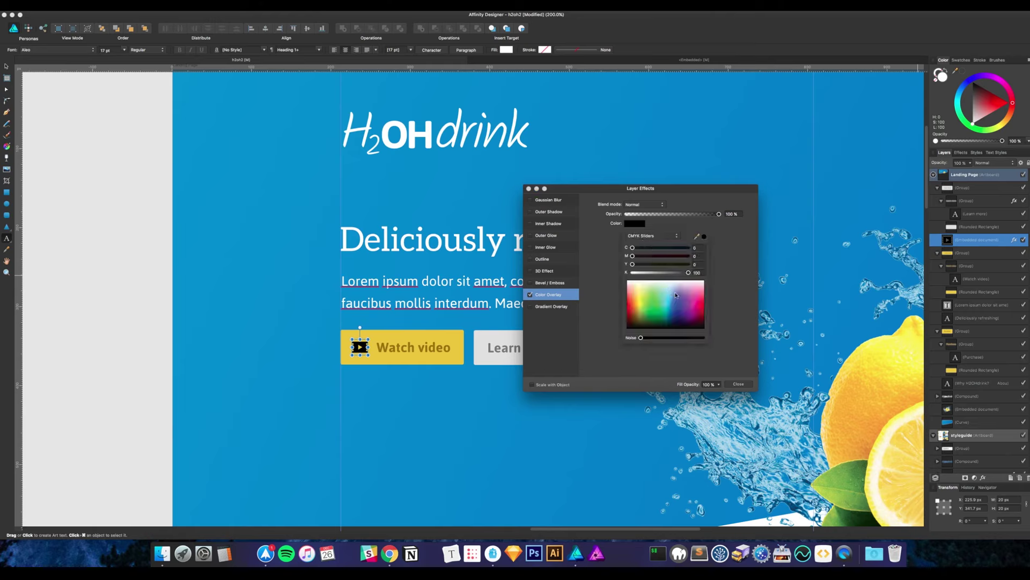
{"action": "left_click", "coordinate": [678, 237]}
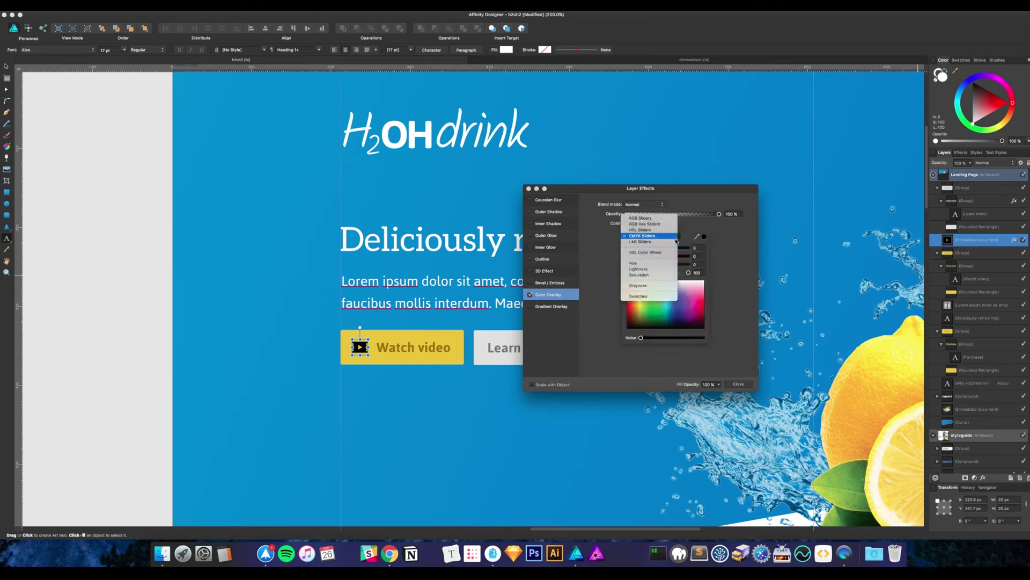
{"action": "left_click", "coordinate": [670, 253]}
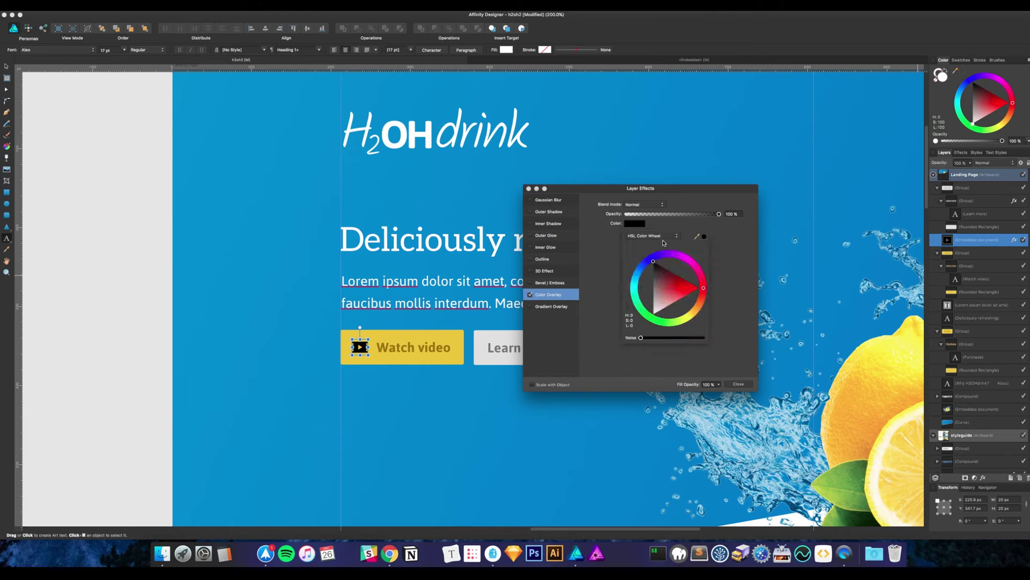
{"action": "left_click", "coordinate": [663, 237]}
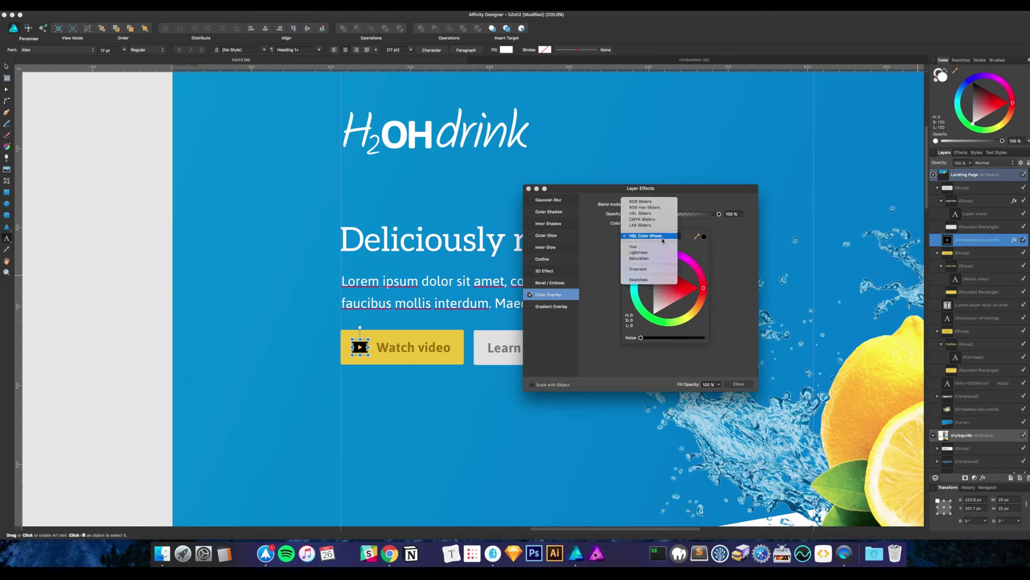
{"action": "left_click", "coordinate": [659, 208]}
{"action": "left_click", "coordinate": [690, 273]}
{"action": "type", "text": "947100"}
{"action": "key", "text": "Return"}
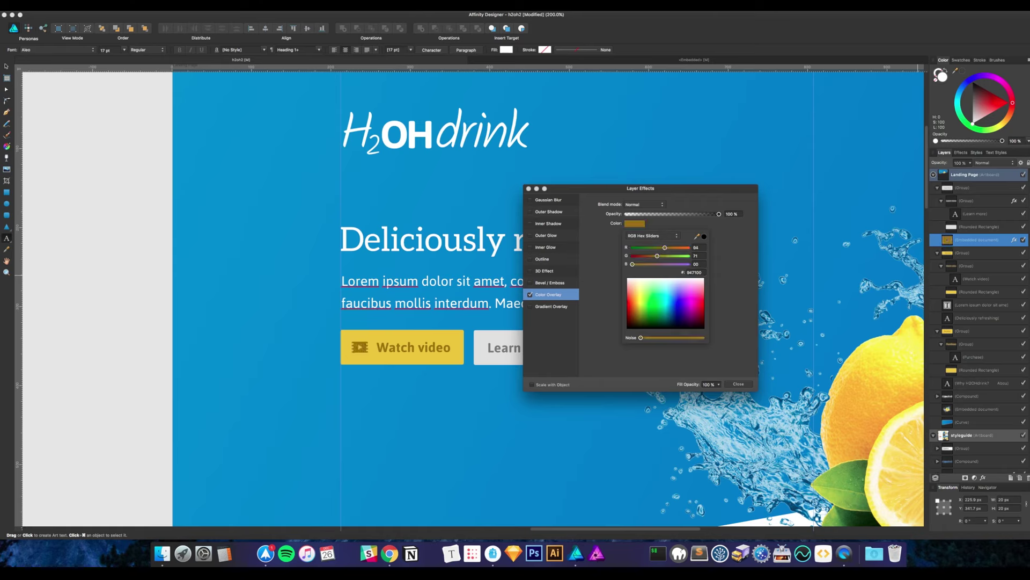
{"action": "left_click", "coordinate": [644, 237]}
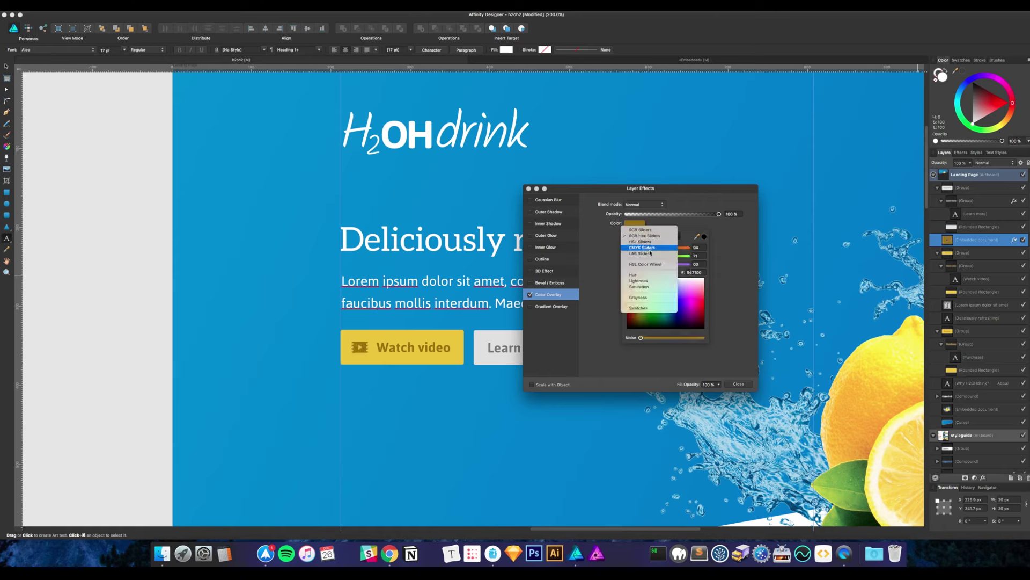
{"action": "left_click", "coordinate": [687, 237]}
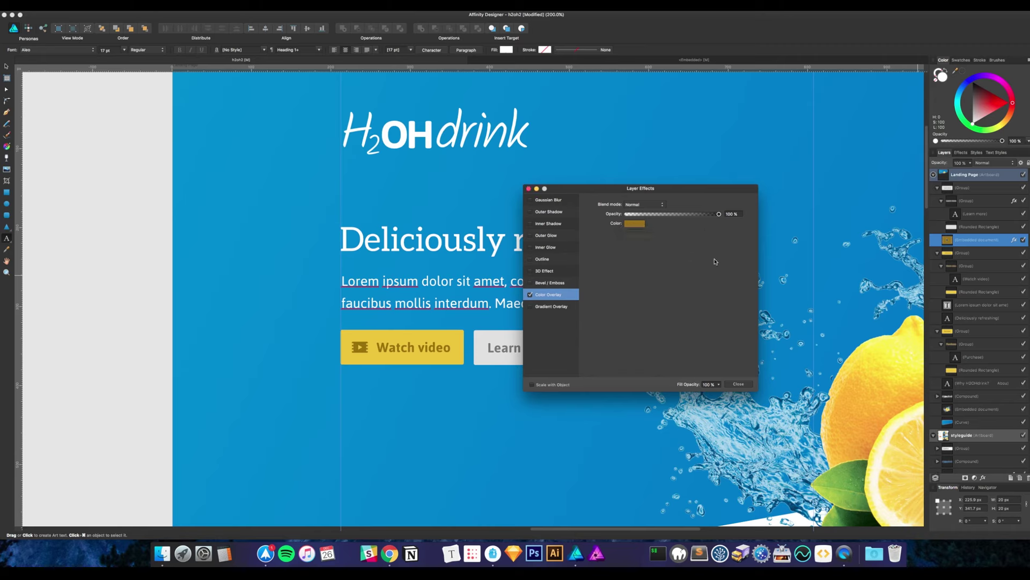
{"action": "left_click", "coordinate": [739, 383]}
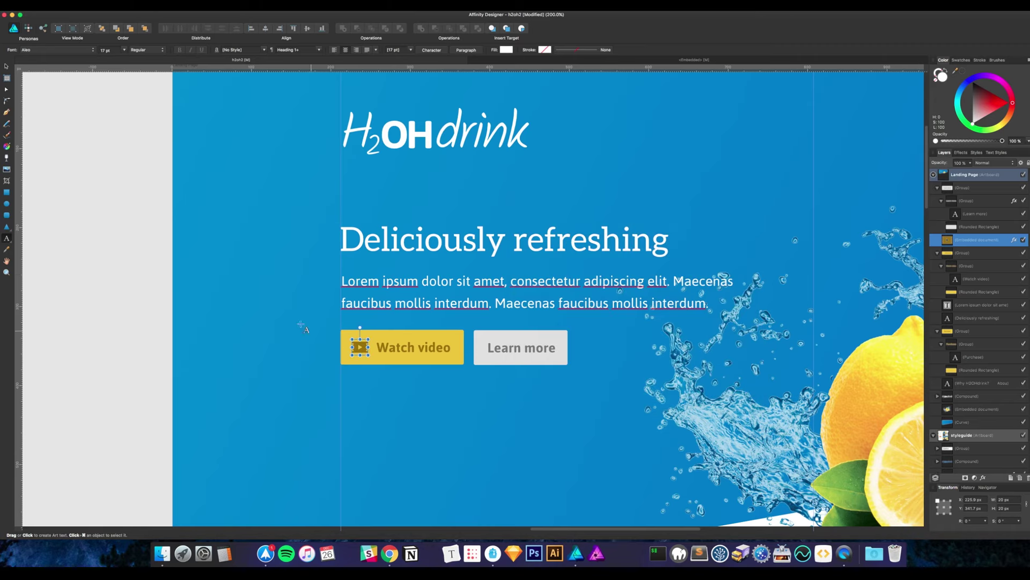
Move the embedded video icon's layer into the "Watch video" button group, above the label group, and collapse the button group
{"action": "left_click", "coordinate": [7, 66]}
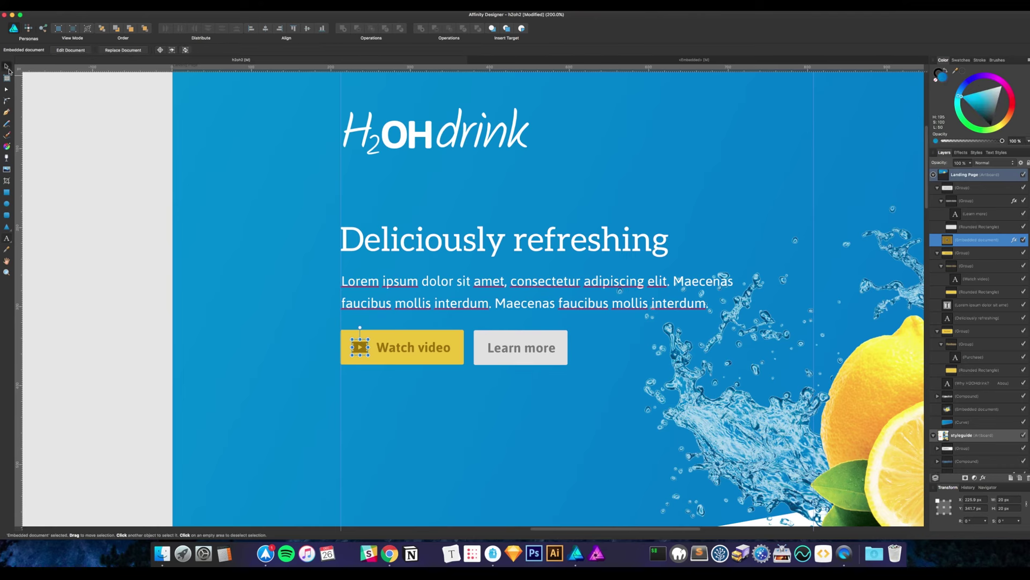
{"action": "left_click", "coordinate": [67, 156]}
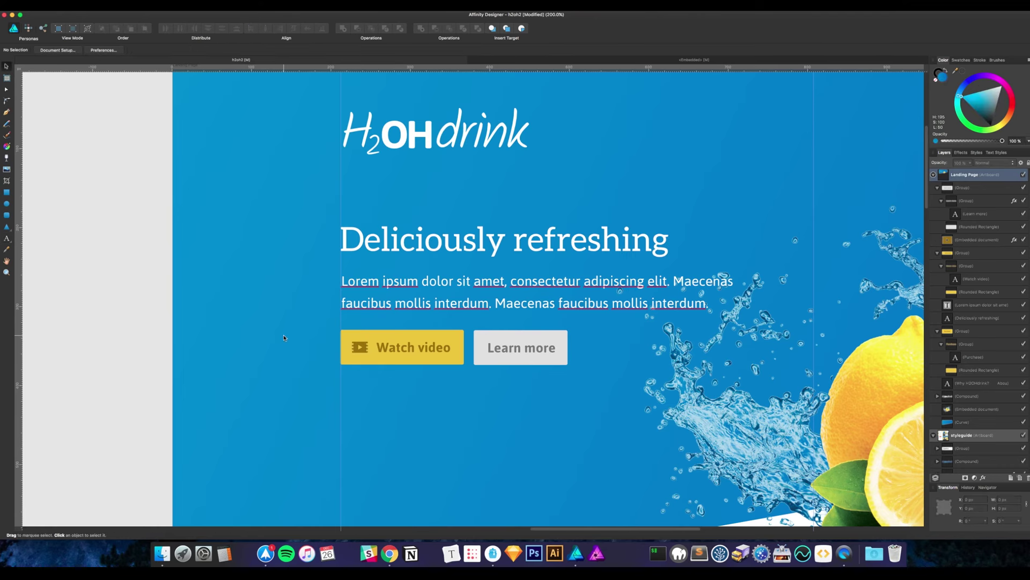
{"action": "key", "text": "super+minus"}
{"action": "key", "text": "super+minus"}
{"action": "key", "text": "super+minus"}
{"action": "key", "text": "super+equal"}
{"action": "key", "text": "super+equal"}
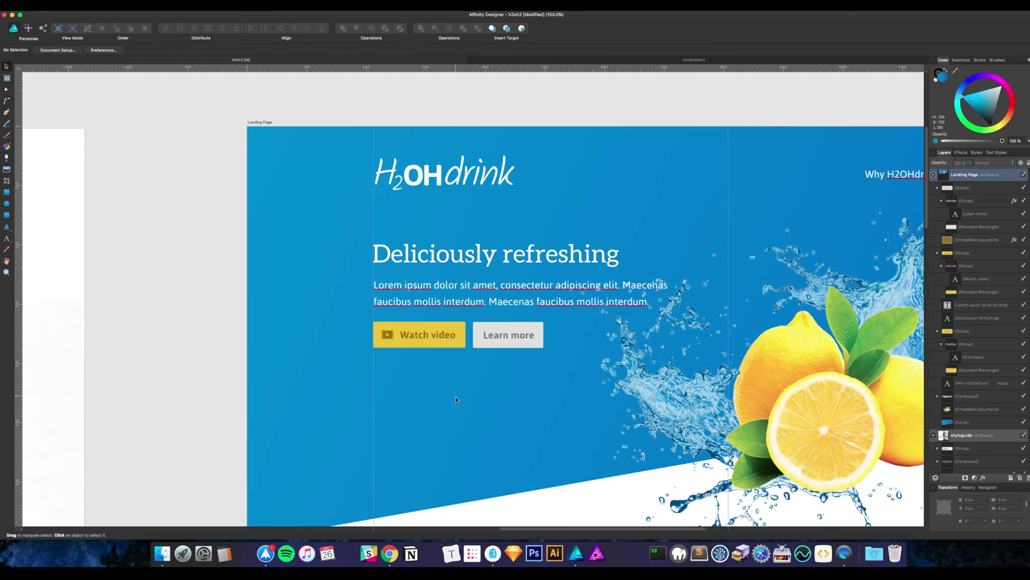
{"action": "left_click", "coordinate": [441, 344]}
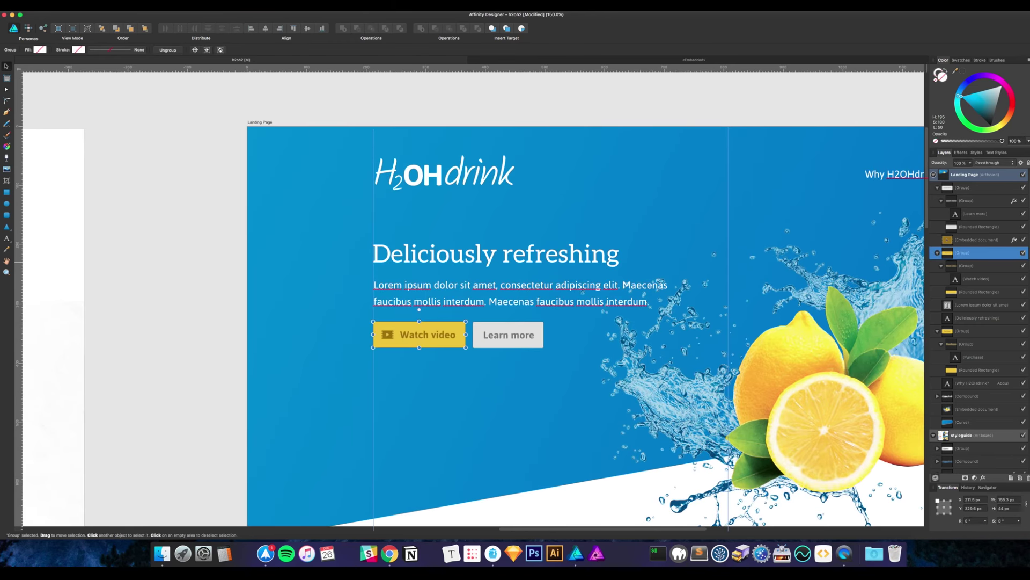
{"action": "left_click_drag", "start_coordinate": [957, 236], "coordinate": [954, 261]}
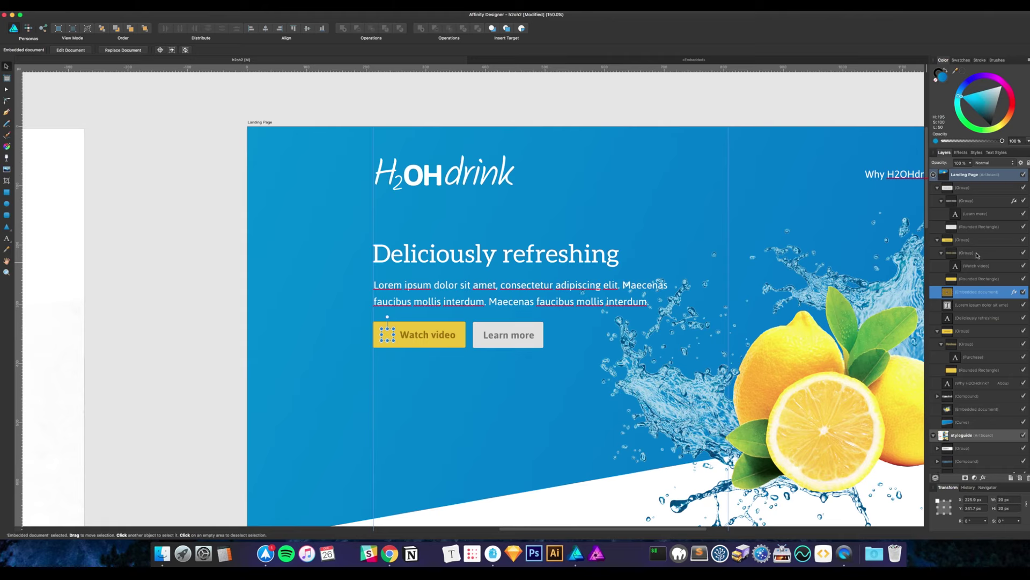
{"action": "left_click_drag", "start_coordinate": [958, 255], "coordinate": [950, 245]}
{"action": "left_click_drag", "start_coordinate": [953, 290], "coordinate": [961, 242]}
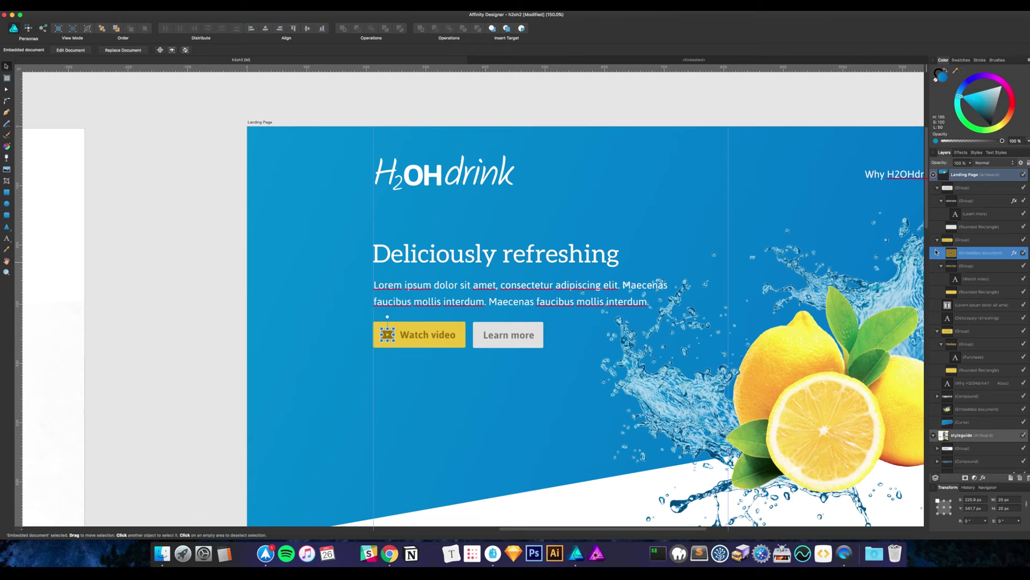
{"action": "left_click", "coordinate": [938, 239]}
{"action": "left_click", "coordinate": [176, 387]}
Move the "Learn more" button slightly away from the "Watch video" button, keeping the two vertically aligned
{"action": "left_click", "coordinate": [496, 337]}
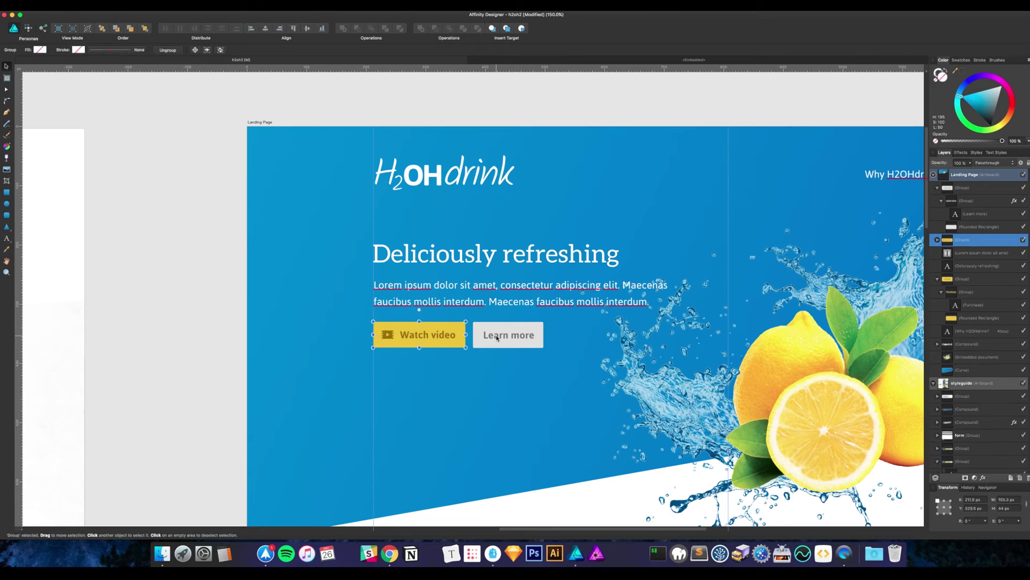
{"action": "left_click_drag", "start_coordinate": [495, 337], "coordinate": [497, 337]}
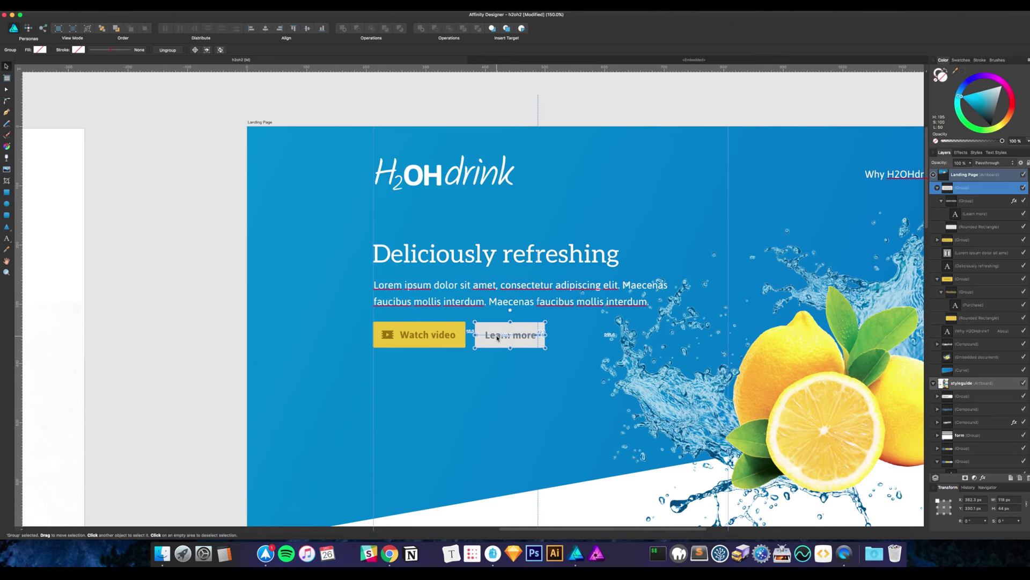
{"action": "left_click", "coordinate": [649, 405]}
{"action": "left_click_drag", "start_coordinate": [648, 405], "coordinate": [402, 395]}
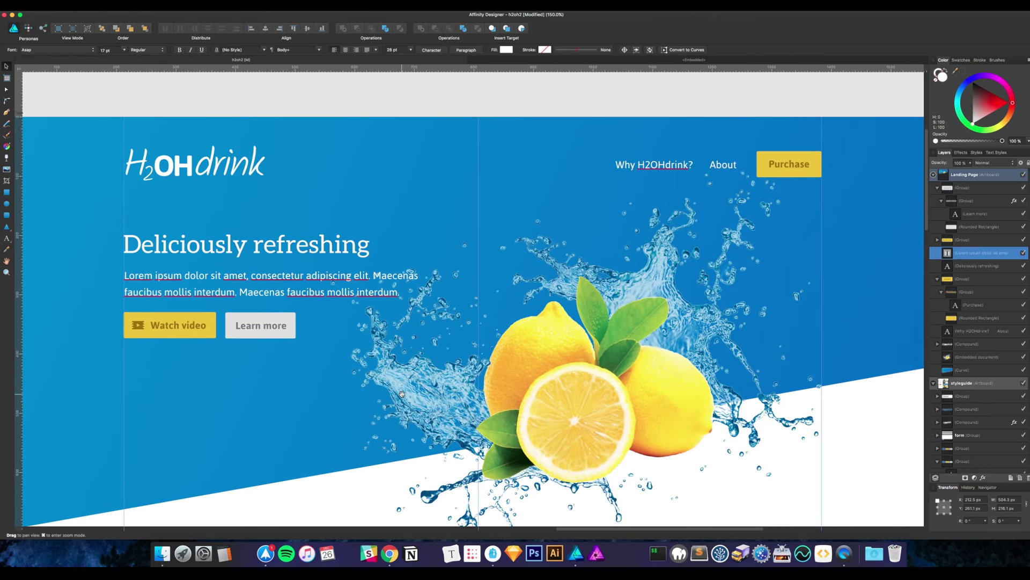
Set the height of the "Learn more" button's background rectangle to 42 px
{"action": "double_click", "coordinate": [282, 338]}
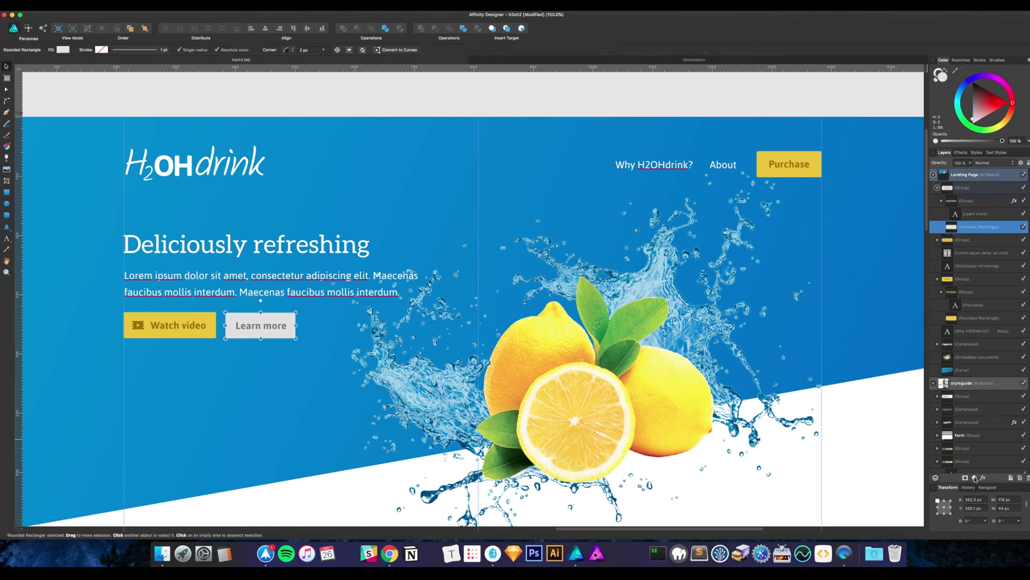
{"action": "left_click", "coordinate": [1005, 508]}
{"action": "key", "text": "BackSpace"}
{"action": "type", "text": "2"}
{"action": "key", "text": "Return"}
{"action": "key", "text": "Escape"}
Try a font size of 16 pt on the "Learn more" label text
{"action": "left_click", "coordinate": [289, 335]}
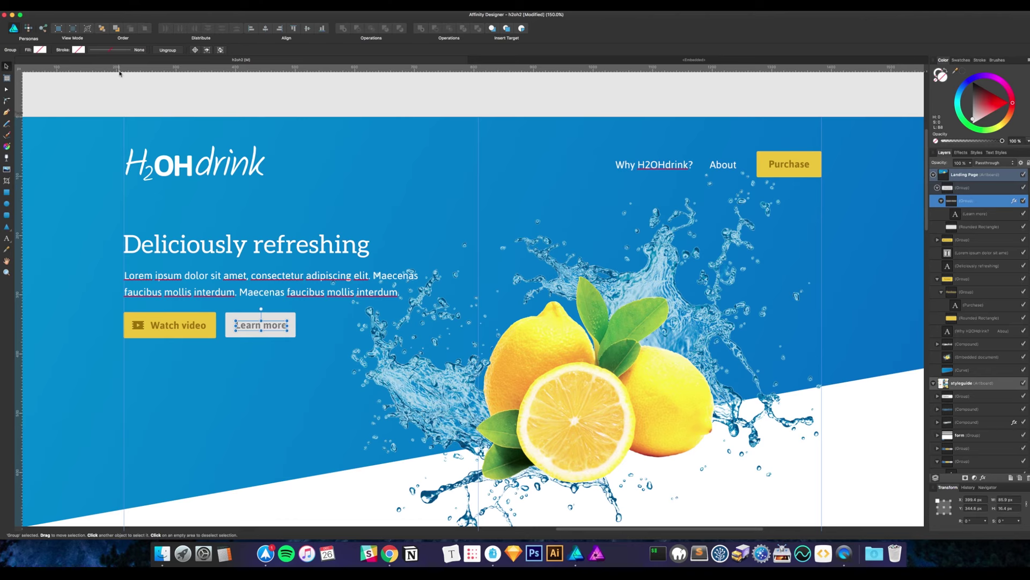
{"action": "double_click", "coordinate": [272, 324]}
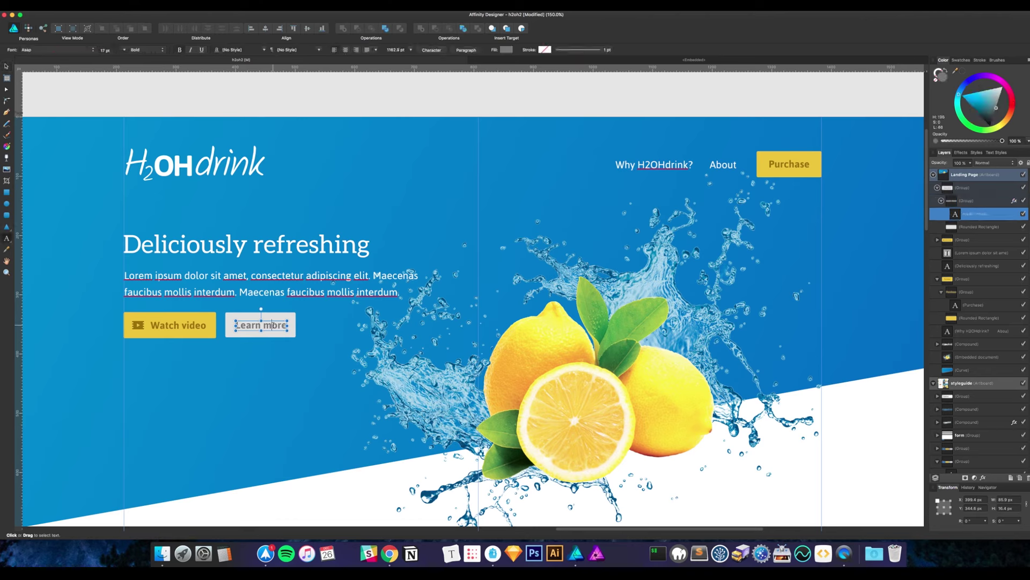
{"action": "triple_click", "coordinate": [272, 325]}
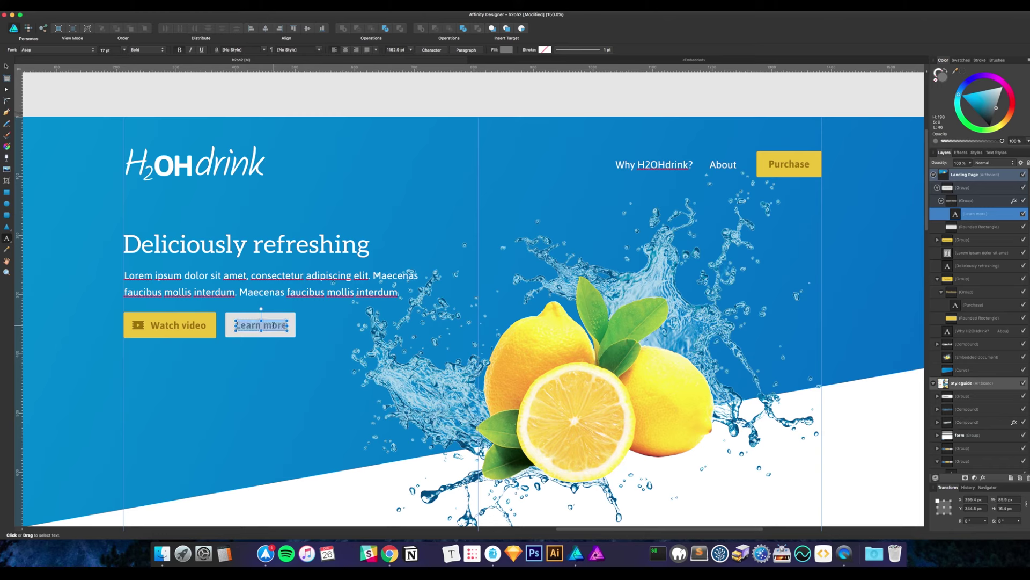
{"action": "left_click", "coordinate": [115, 50]}
{"action": "type", "text": "16"}
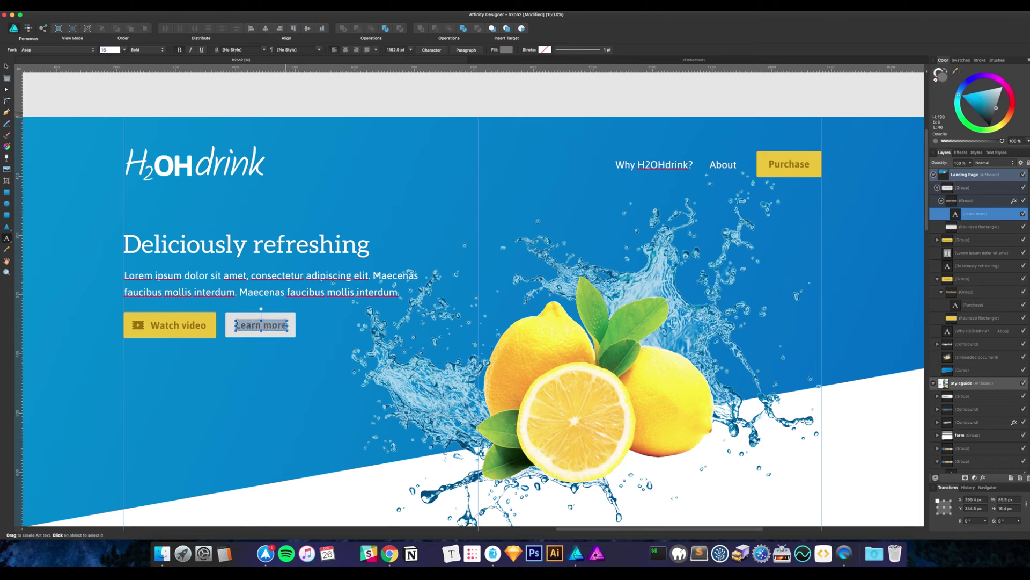
{"action": "key", "text": "Return"}
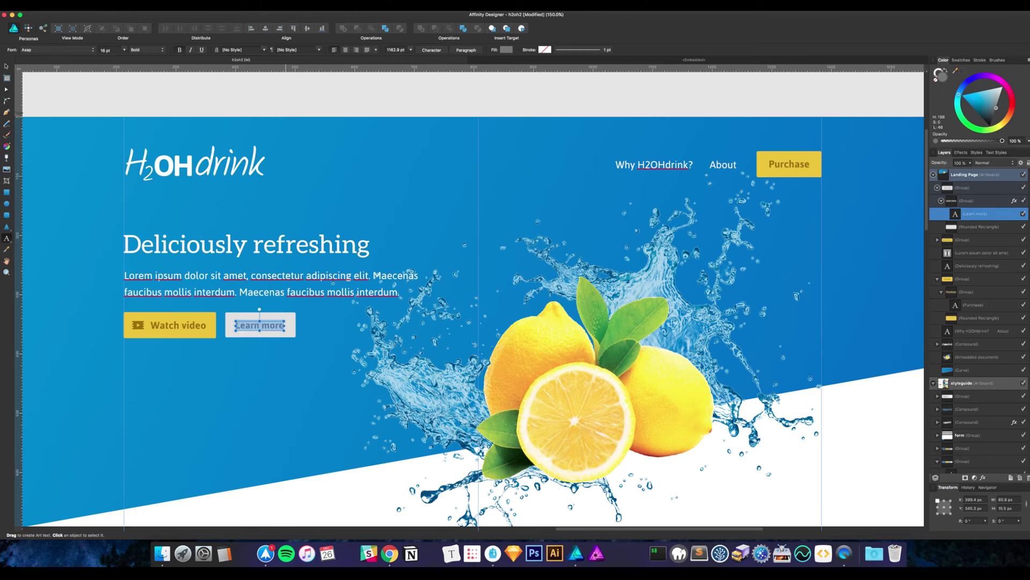
{"action": "key", "text": "Escape"}
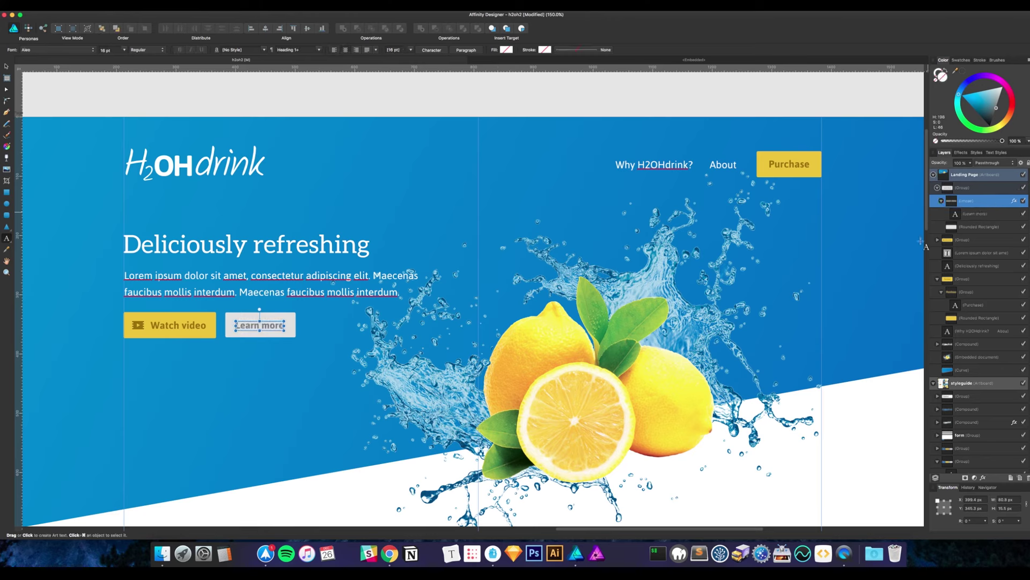
Try nudging the "Learn more" label to recentre it within its button
{"action": "key", "text": "v"}
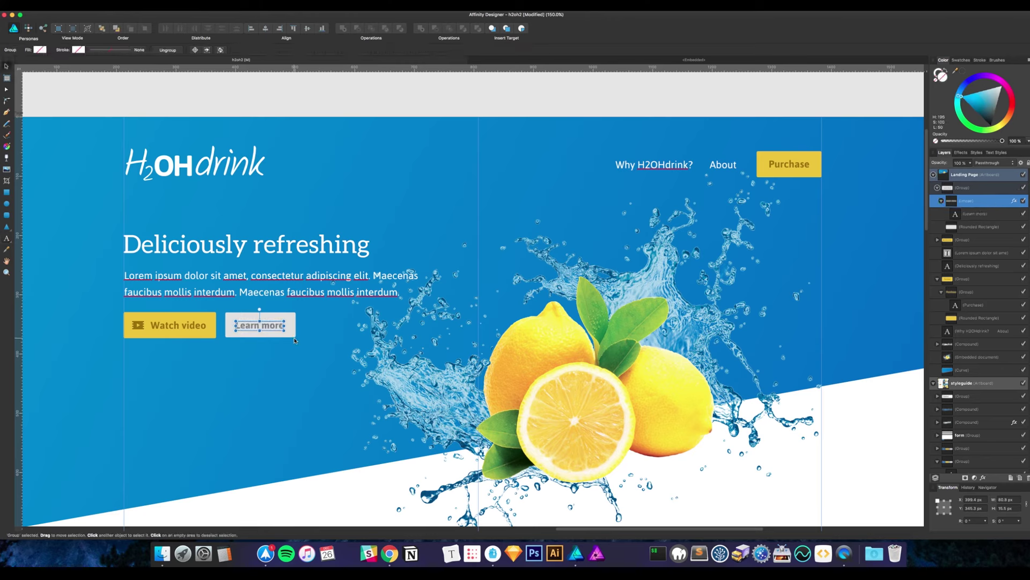
{"action": "key", "text": "Right"}
{"action": "key", "text": "Up"}
{"action": "key", "text": "Down"}
{"action": "left_click", "coordinate": [189, 330]}
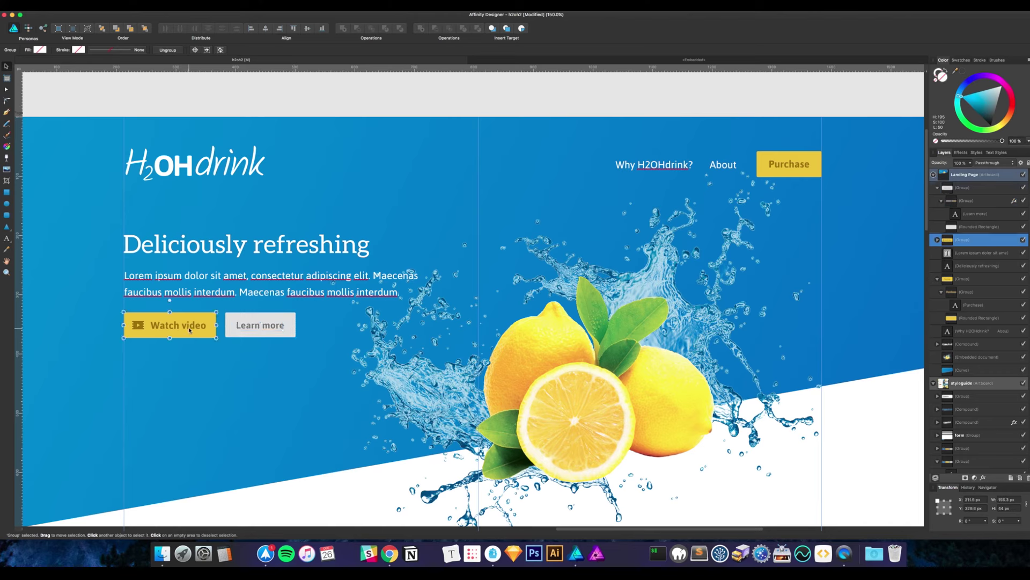
Undo the nudges and the font size change on the "Learn more" label and clear the selection
{"action": "key", "text": "super+z"}
{"action": "key", "text": "super+z"}
{"action": "key", "text": "super+z"}
{"action": "key", "text": "super+z"}
{"action": "key", "text": "super+z"}
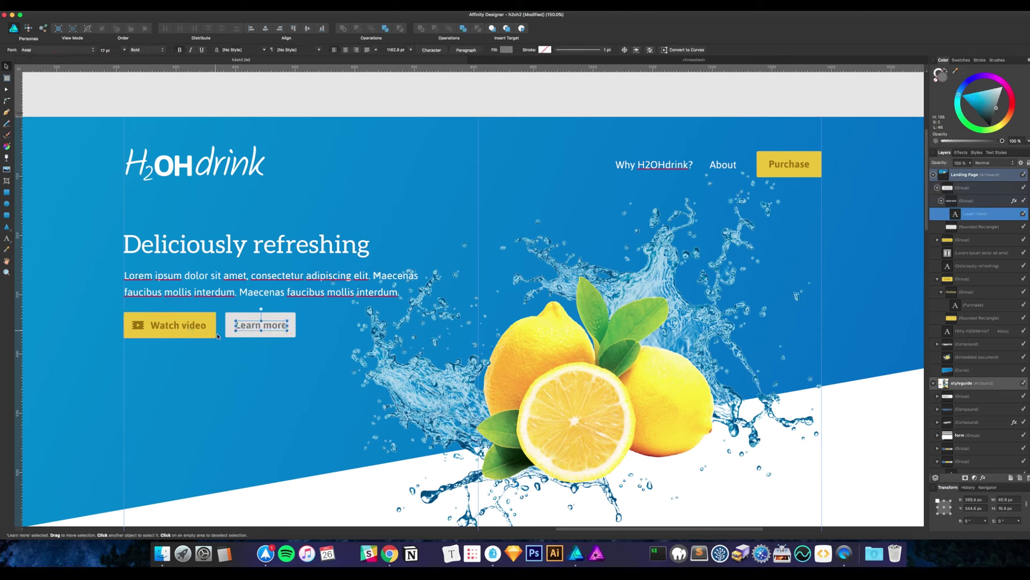
{"action": "key", "text": "Escape"}
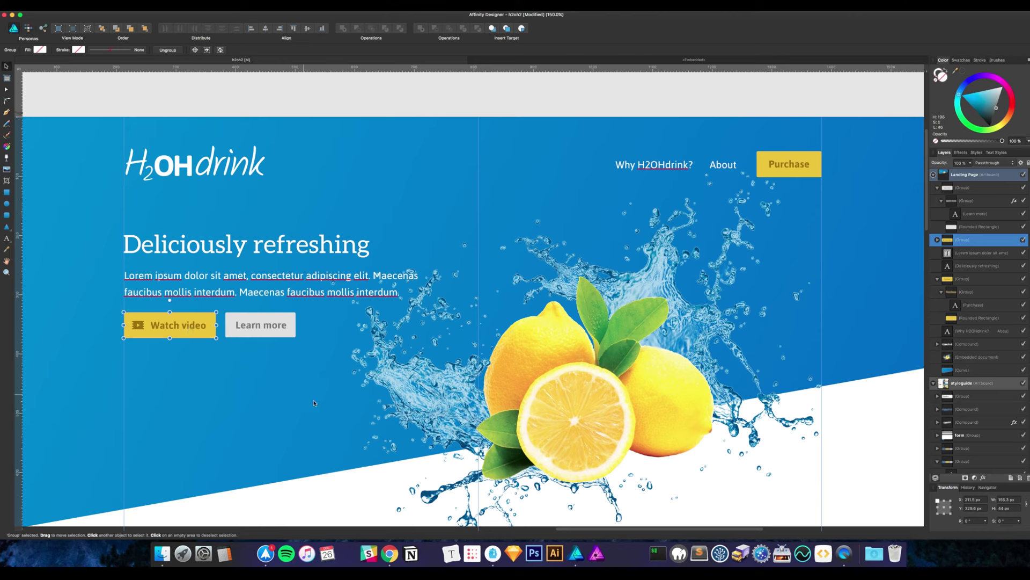
{"action": "left_click", "coordinate": [325, 456]}
Set the height of the "Watch video" button's background rectangle to 42 px
{"action": "left_click", "coordinate": [239, 339]}
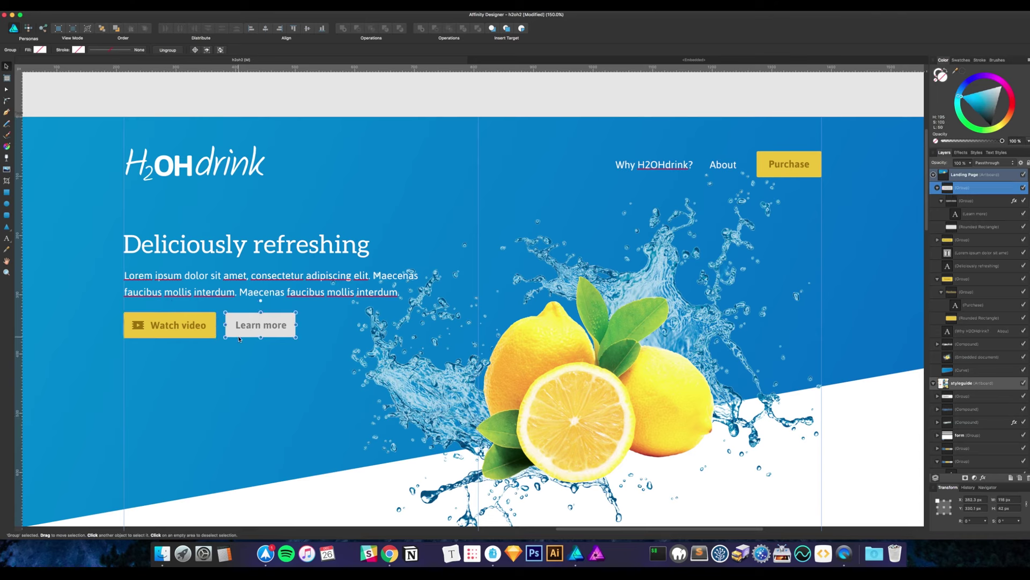
{"action": "left_click", "coordinate": [203, 337]}
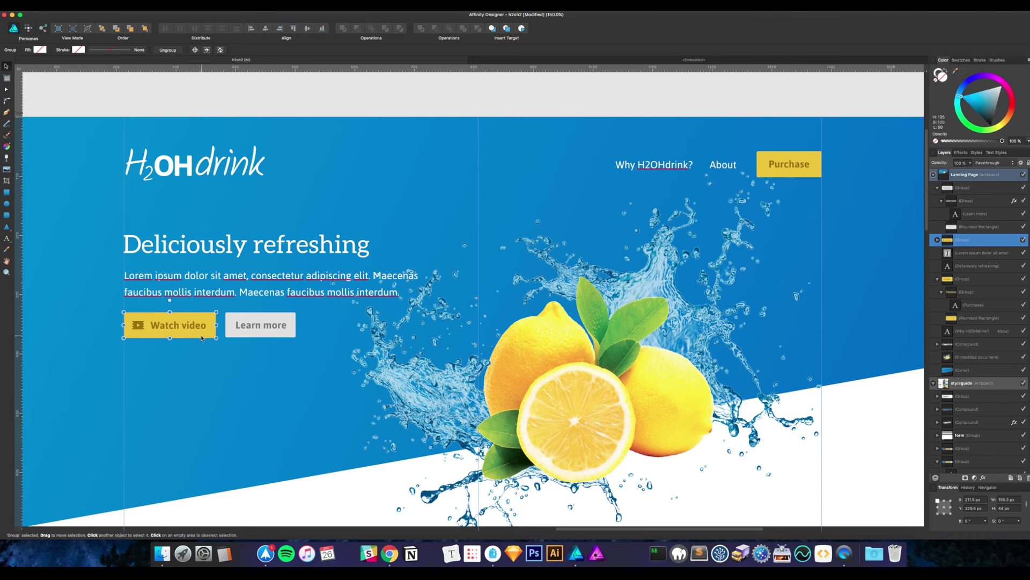
{"action": "double_click", "coordinate": [202, 337]}
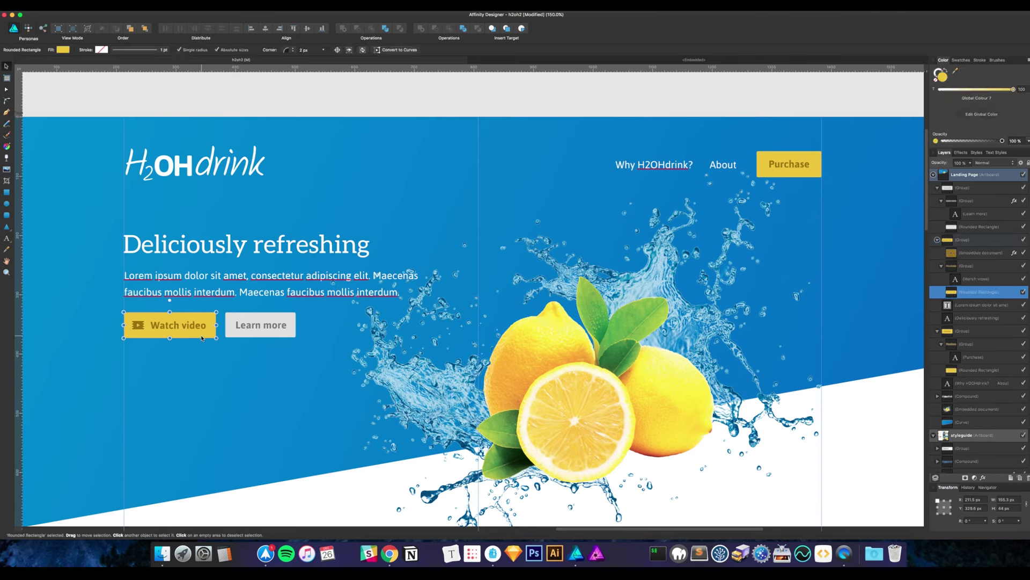
{"action": "left_click", "coordinate": [1005, 509]}
{"action": "type", "text": "42"}
{"action": "key", "text": "Return"}
Nudge the "Watch video" label and its icon together 1 px up within the button
{"action": "left_click", "coordinate": [191, 325]}
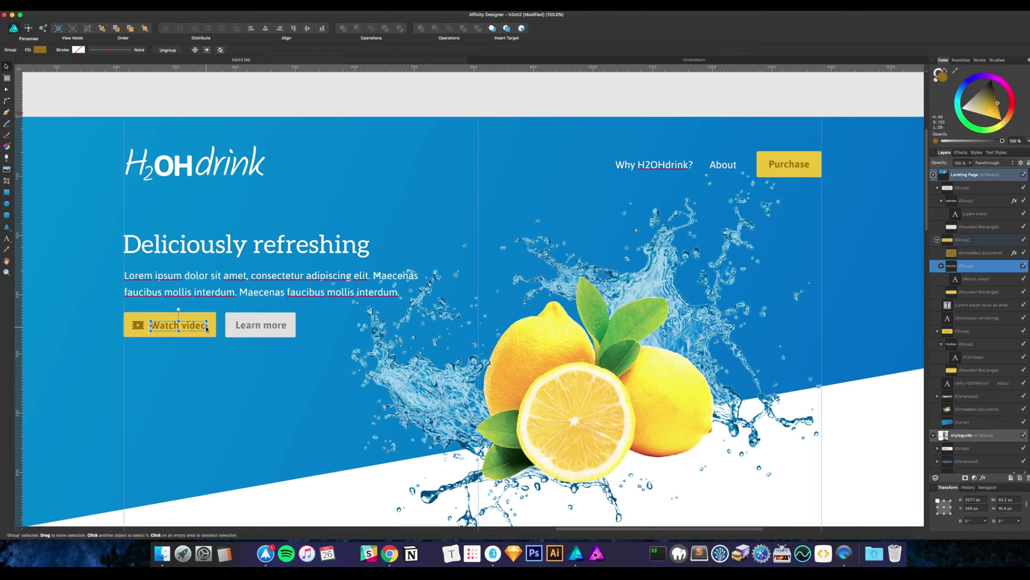
{"action": "left_click", "coordinate": [141, 325], "text": "shift"}
{"action": "key", "text": "Up"}
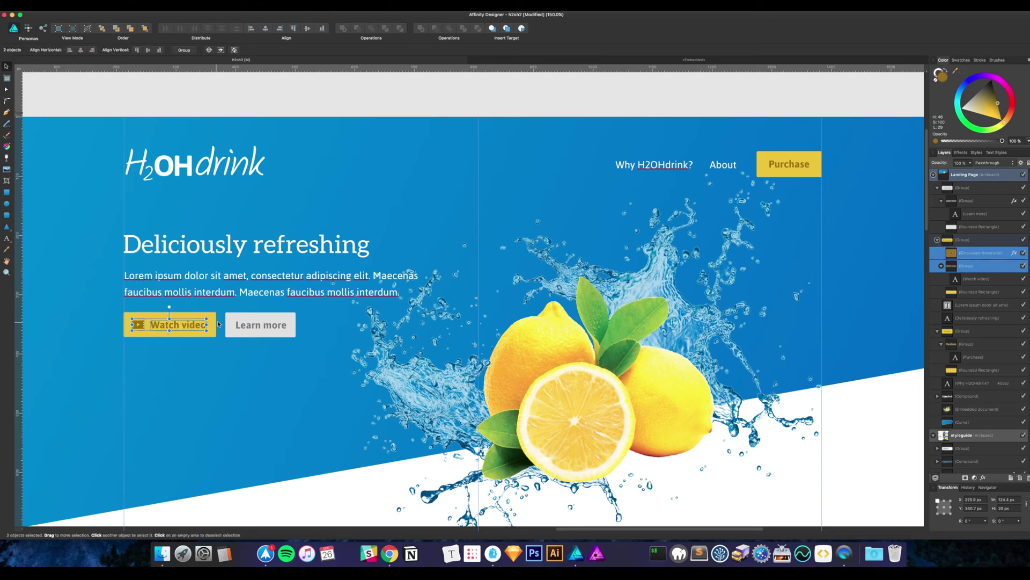
{"action": "left_click", "coordinate": [416, 333]}
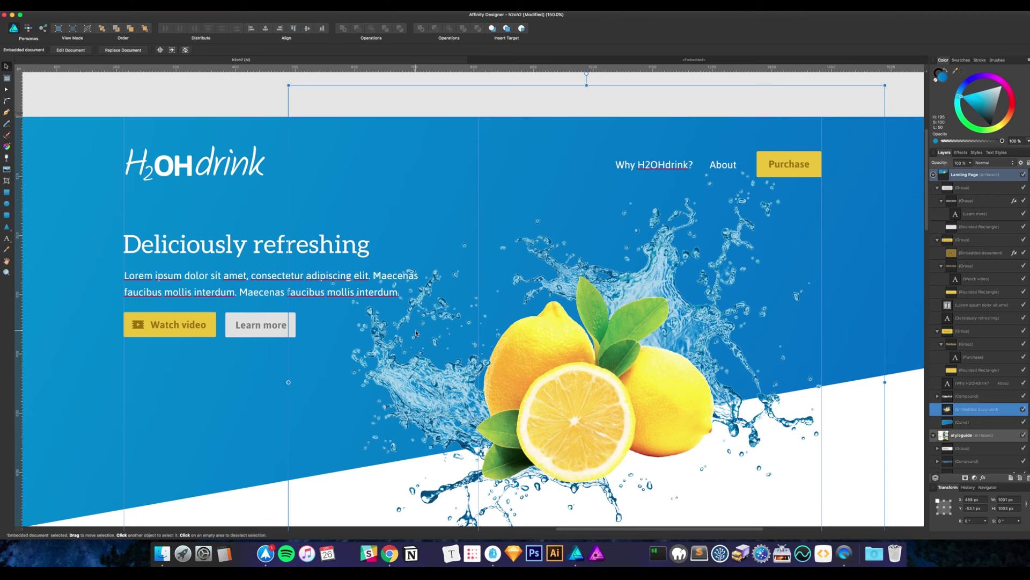
Reduce the height of the "Purchase" button's background rectangle to match the 42 px hero buttons
{"action": "left_click", "coordinate": [780, 158]}
{"action": "left_click", "coordinate": [789, 175]}
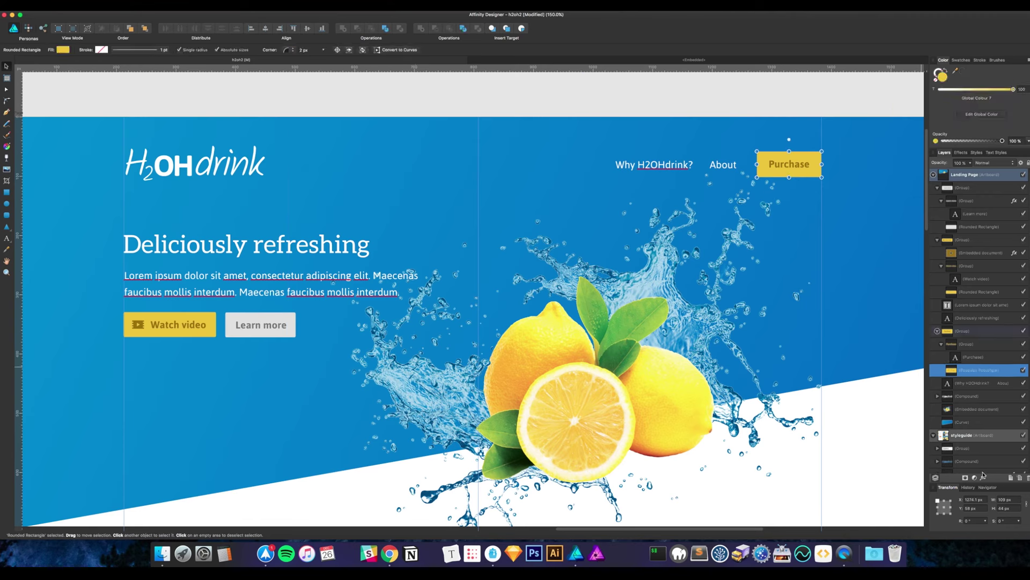
{"action": "left_click", "coordinate": [1016, 512]}
{"action": "type", "text": "5"}
{"action": "type", "text": "2"}
{"action": "key", "text": "Return"}
{"action": "left_click", "coordinate": [896, 390]}
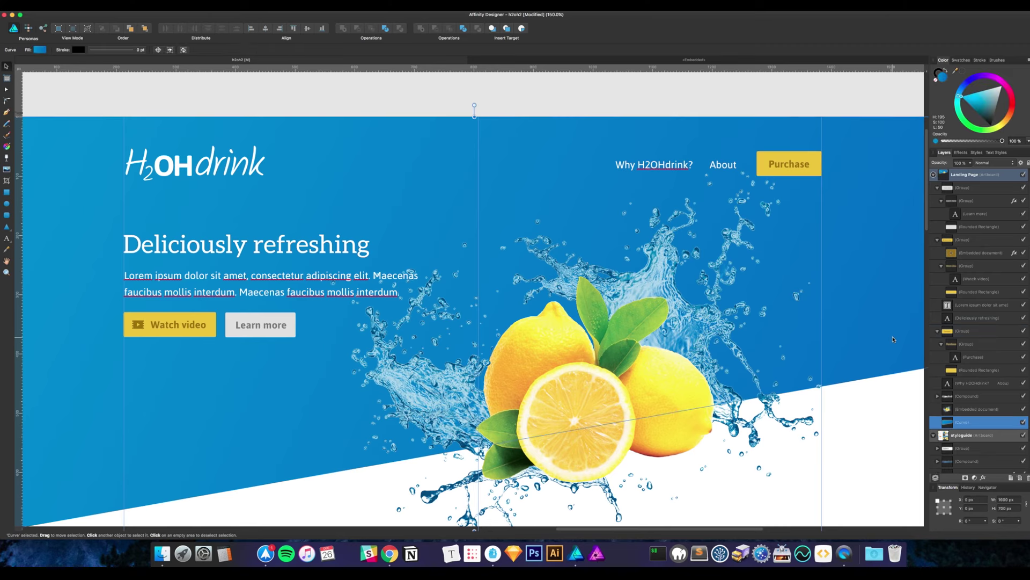
Save the changes to the landing page document
{"action": "scroll", "coordinate": [859, 418], "scroll_direction": "right", "scroll_amount": 3}
{"action": "scroll", "coordinate": [859, 419], "scroll_direction": "down", "scroll_amount": 2}
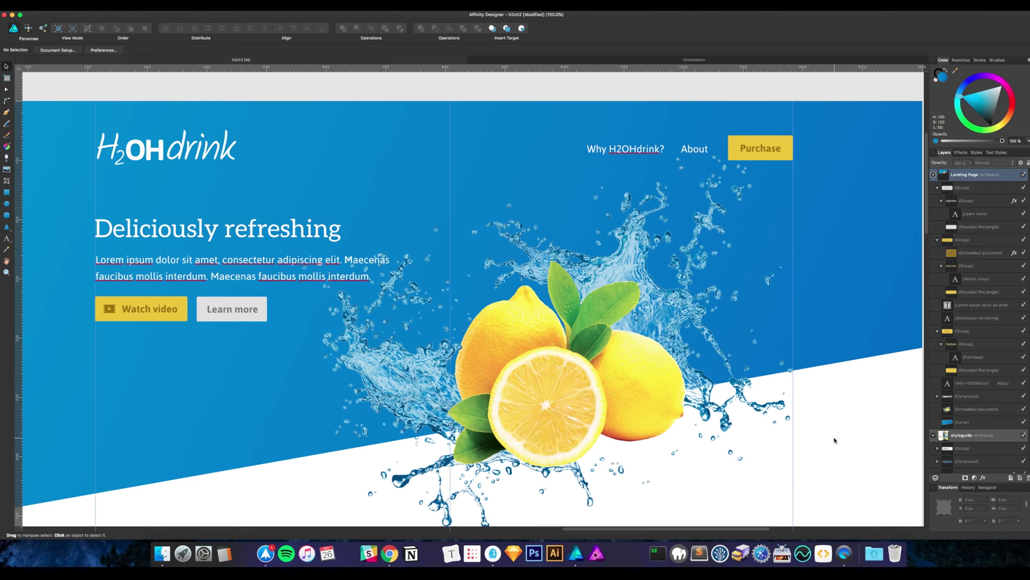
{"action": "key", "text": "super+1"}
{"action": "key", "text": "super+s"}
Move the "Deliciously refreshing" headline and the paragraph together slightly up, away from the buttons, keeping their left alignment
{"action": "scroll", "coordinate": [769, 417], "scroll_direction": "left", "scroll_amount": 2}
{"action": "scroll", "coordinate": [769, 417], "scroll_direction": "up", "scroll_amount": 1}
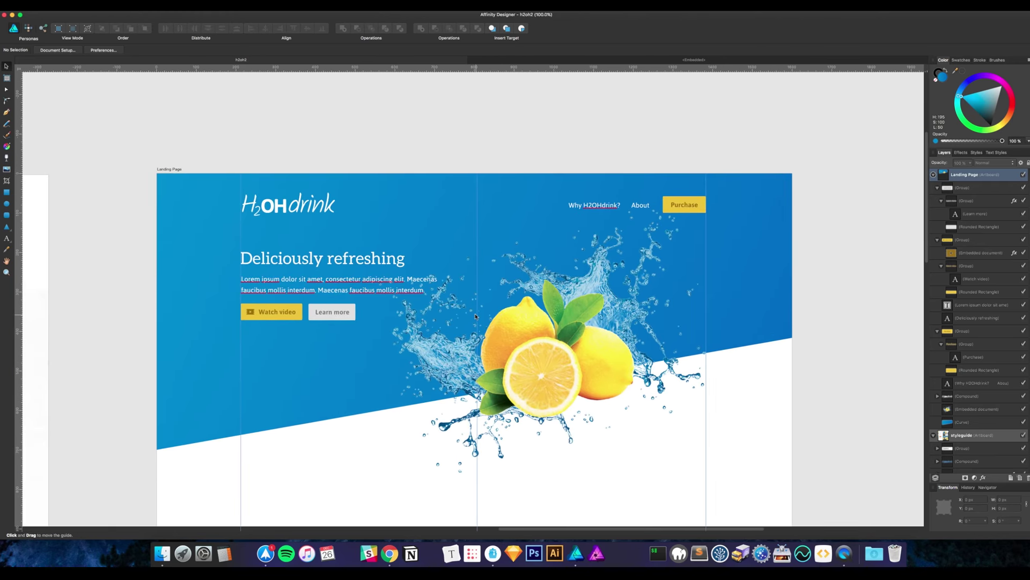
{"action": "left_click", "coordinate": [409, 296]}
{"action": "left_click", "coordinate": [389, 266], "text": "shift"}
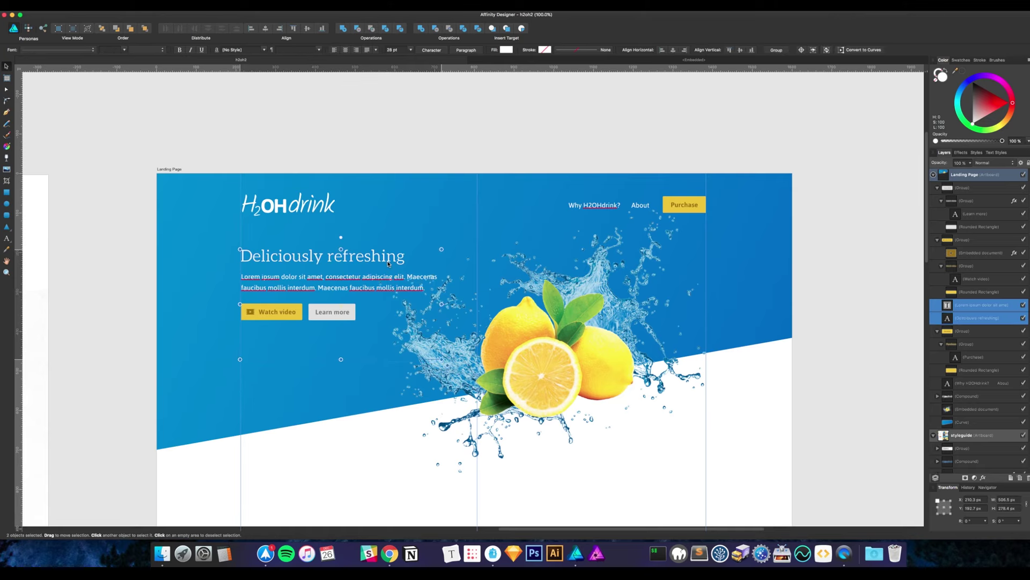
{"action": "left_click_drag", "start_coordinate": [389, 266], "coordinate": [394, 276]}
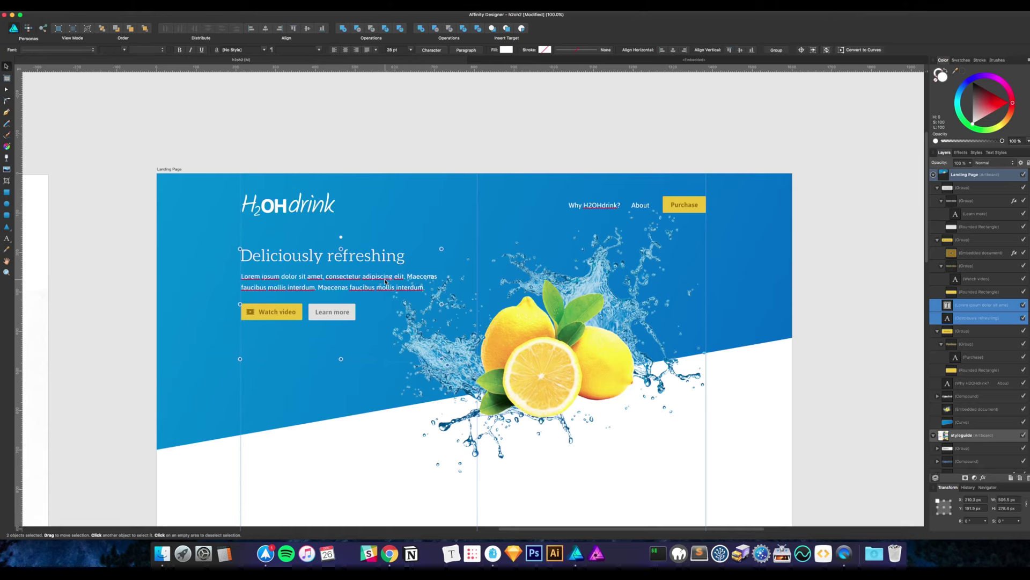
{"action": "left_click", "coordinate": [831, 244]}
{"action": "scroll", "coordinate": [831, 245], "scroll_direction": "left", "scroll_amount": 3}
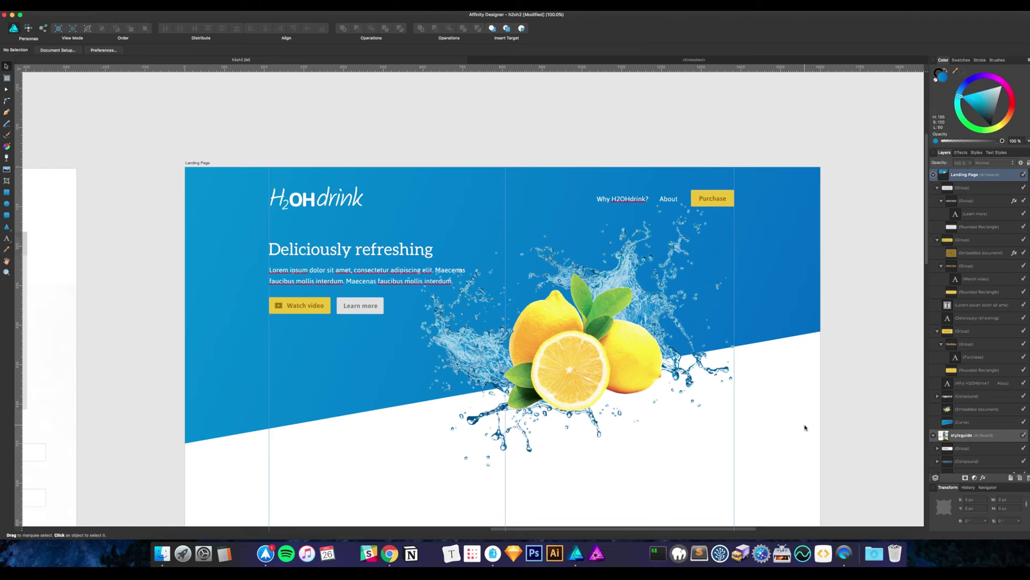
{"action": "scroll", "coordinate": [800, 430], "scroll_direction": "down", "scroll_amount": 3}
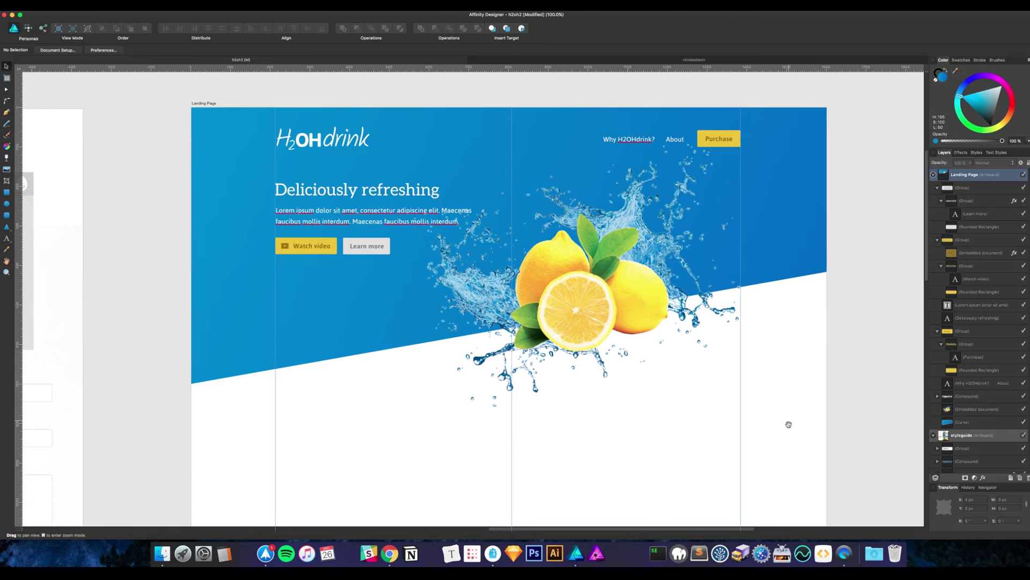
{"action": "scroll", "coordinate": [788, 422], "scroll_direction": "down", "scroll_amount": 2}
{"action": "left_click_drag", "start_coordinate": [730, 410], "coordinate": [741, 421]}
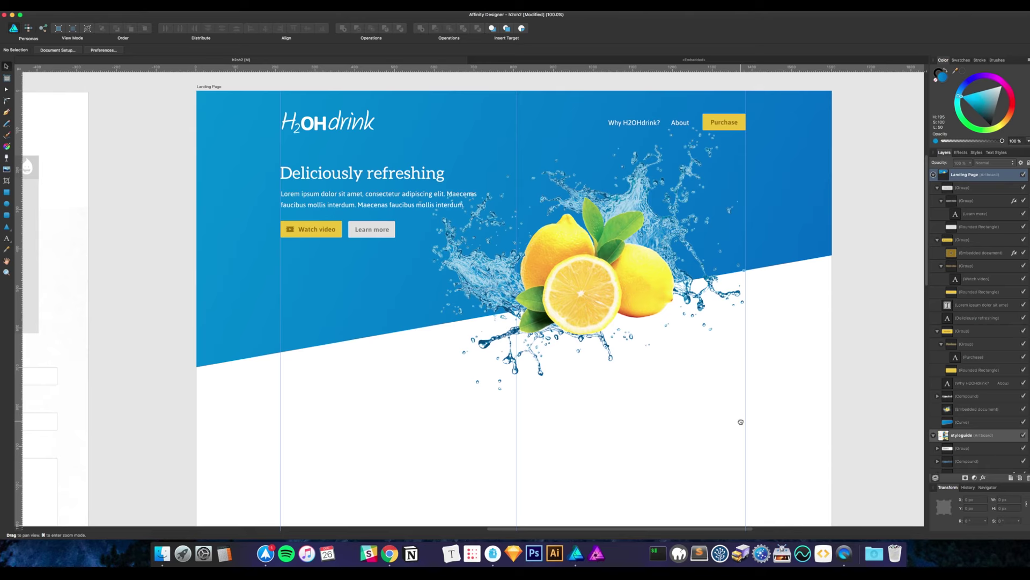
{"action": "left_click", "coordinate": [439, 180]}
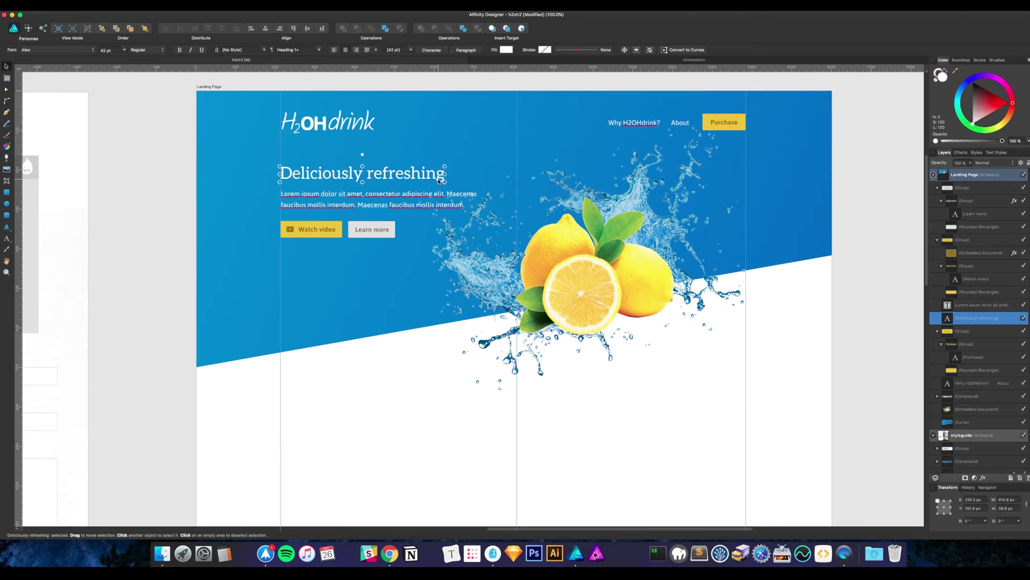
{"action": "key", "text": "t"}
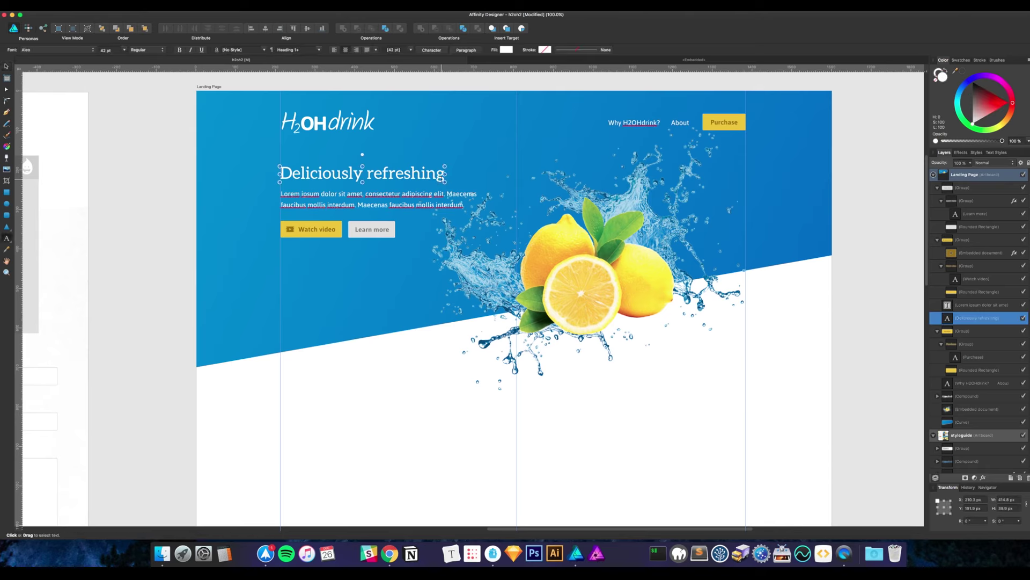
{"action": "left_click", "coordinate": [6, 66]}
{"action": "left_click", "coordinate": [101, 173]}
Select the Landing Page artboard and save the document with the repositioned hero headline and paragraph
{"action": "left_click_drag", "start_coordinate": [166, 242], "coordinate": [192, 290]}
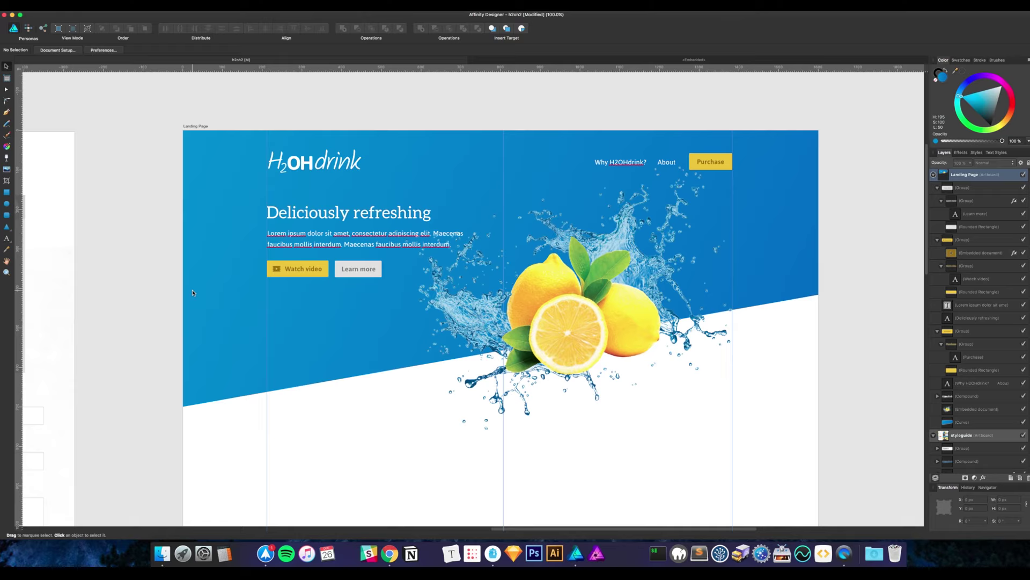
{"action": "scroll", "coordinate": [204, 300], "scroll_direction": "down", "scroll_amount": 5}
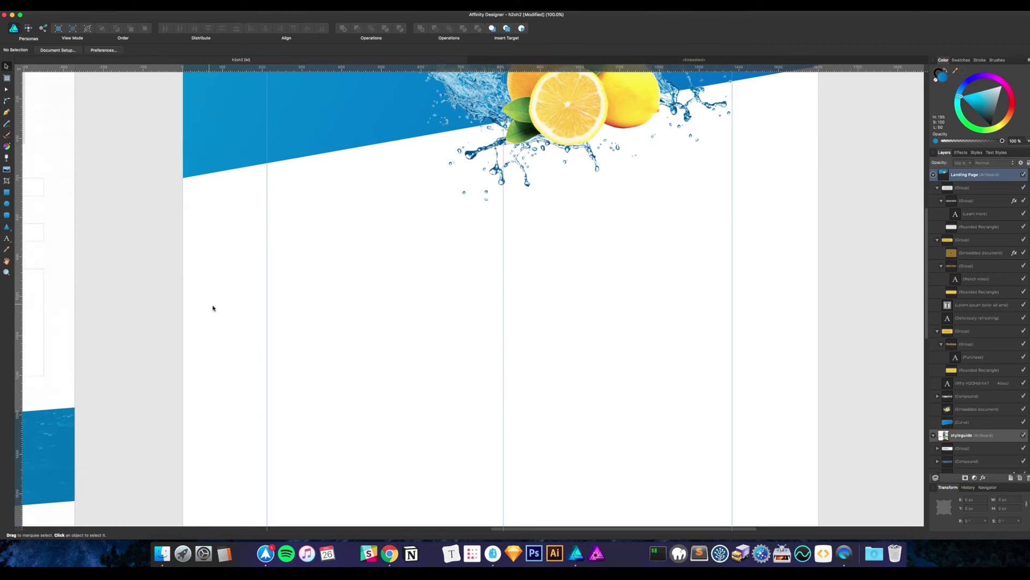
{"action": "scroll", "coordinate": [617, 408], "scroll_direction": "up", "scroll_amount": 4}
{"action": "scroll", "coordinate": [598, 387], "scroll_direction": "up", "scroll_amount": 3}
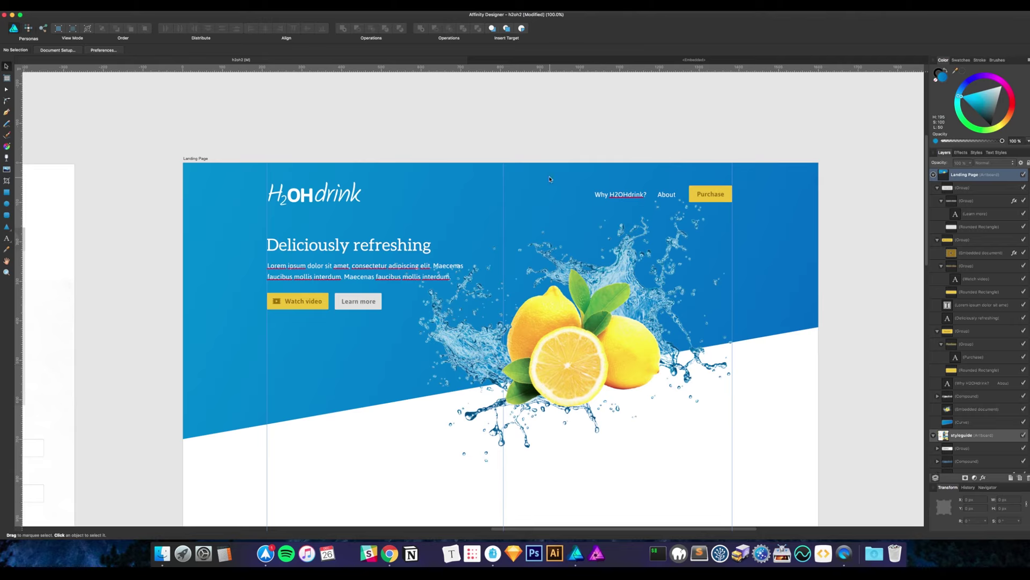
{"action": "left_click", "coordinate": [205, 160]}
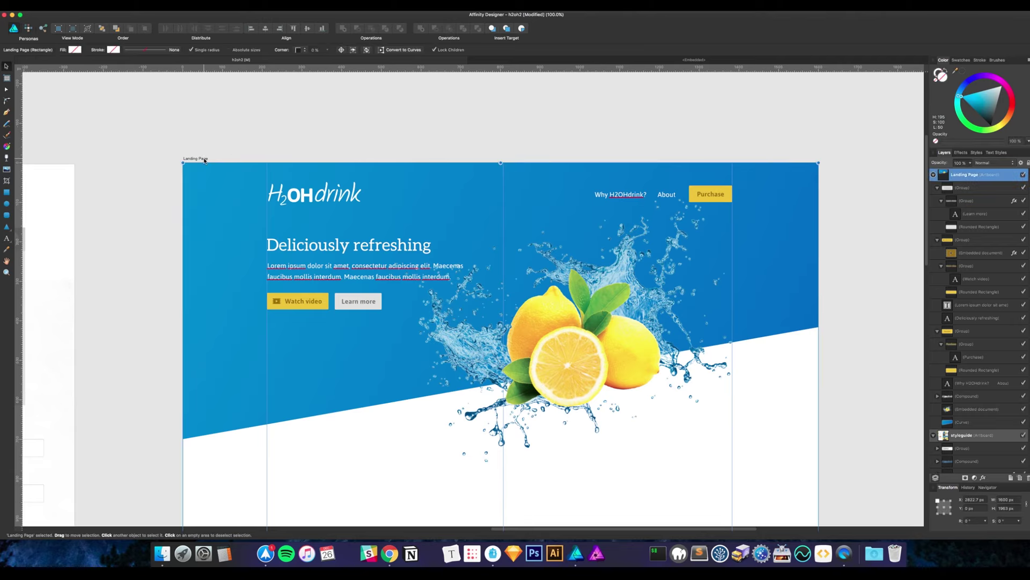
{"action": "key", "text": "super+s"}
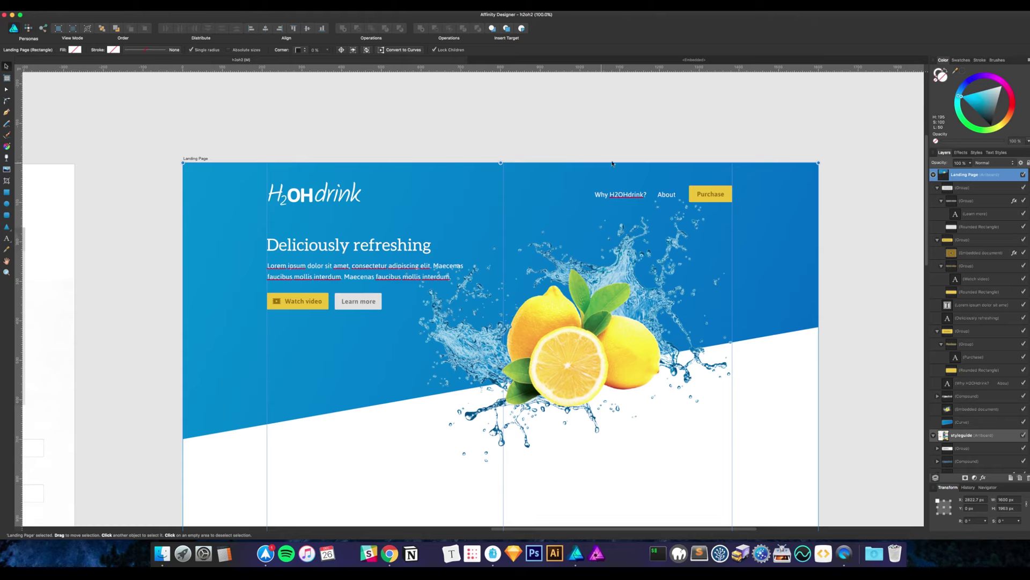